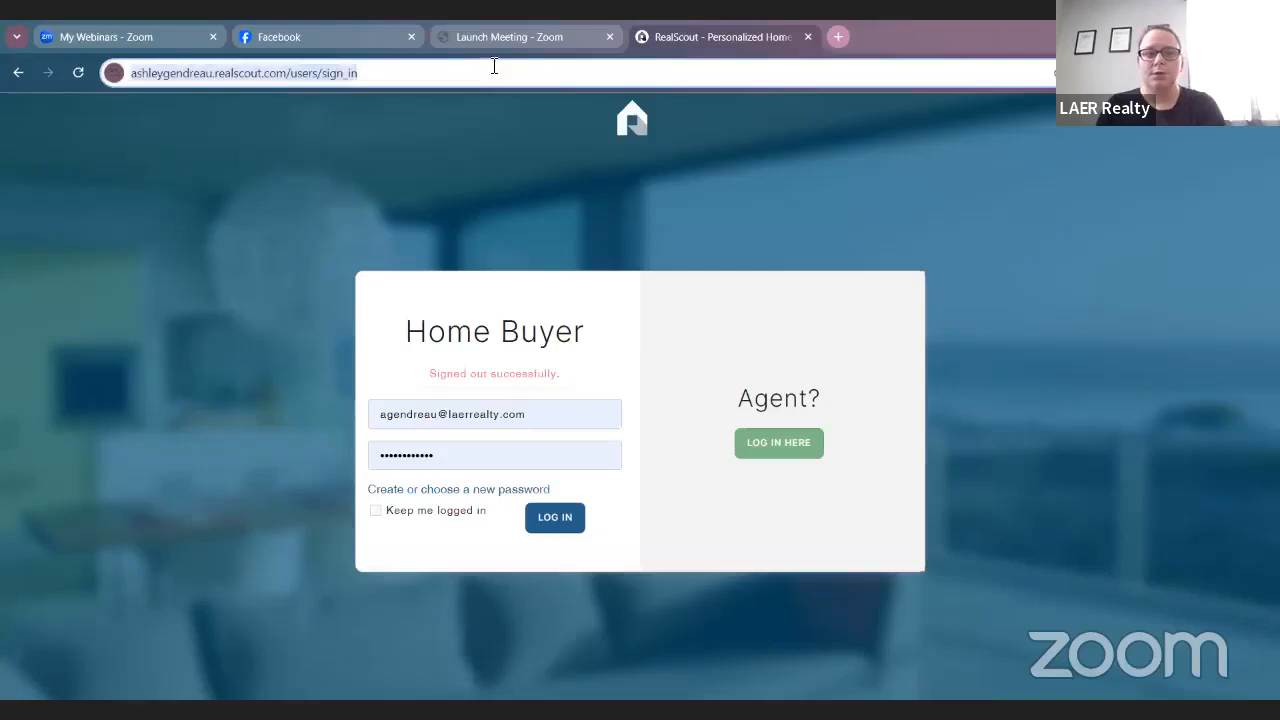
Go to the RealScout website and open the Agent Login page.
text(realscout)
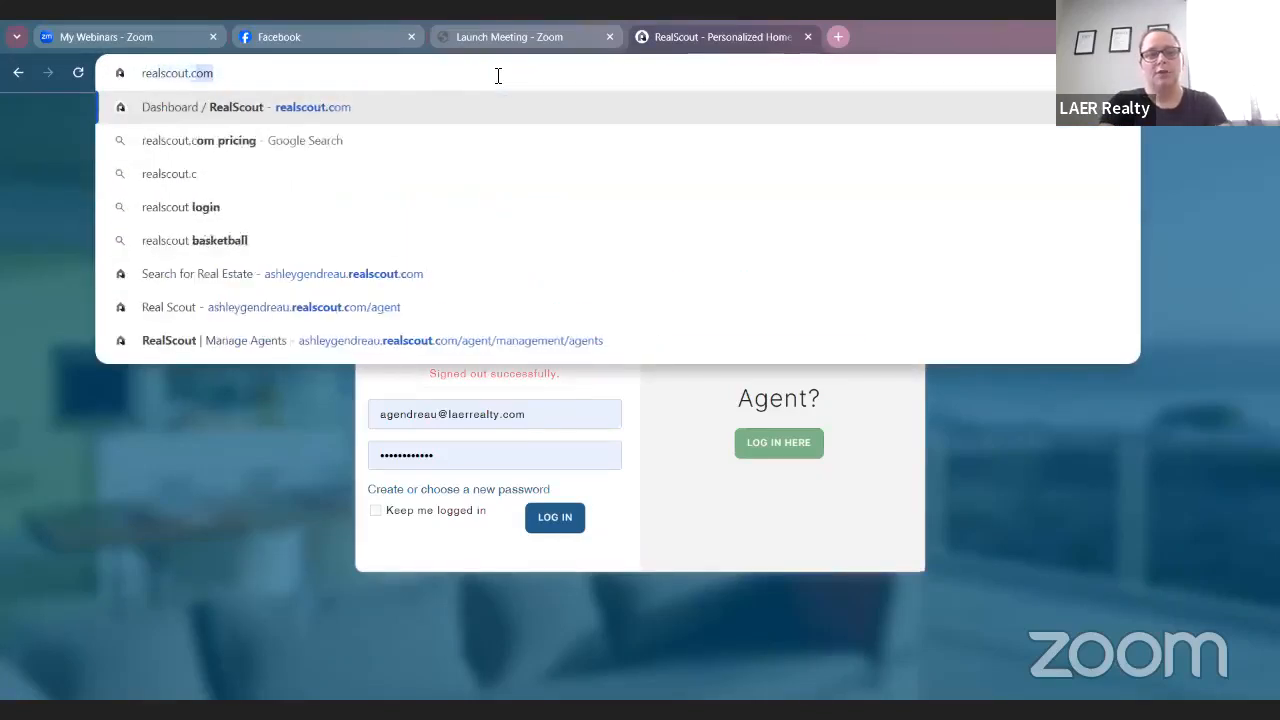
key(Return)
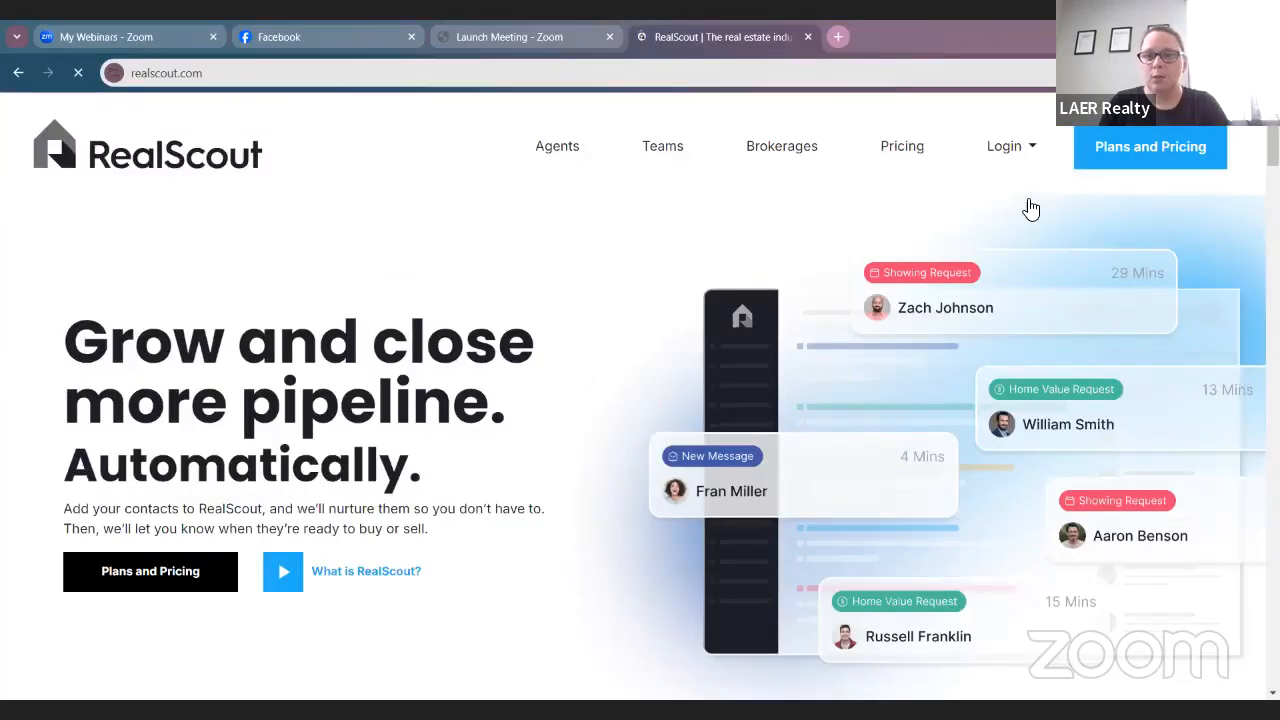
mouse_move(1004, 146)
click(1031, 212)
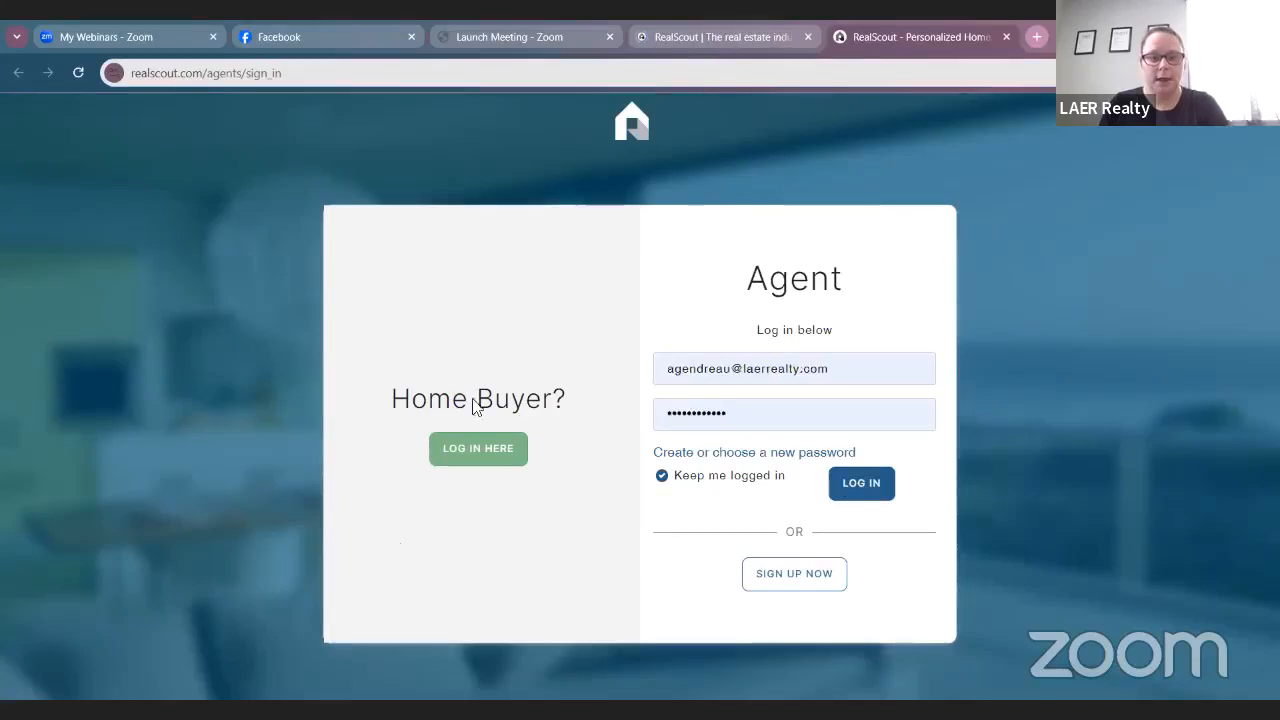
Switch between the home buyer and agent login forms, then sign in as the agent.
click(506, 462)
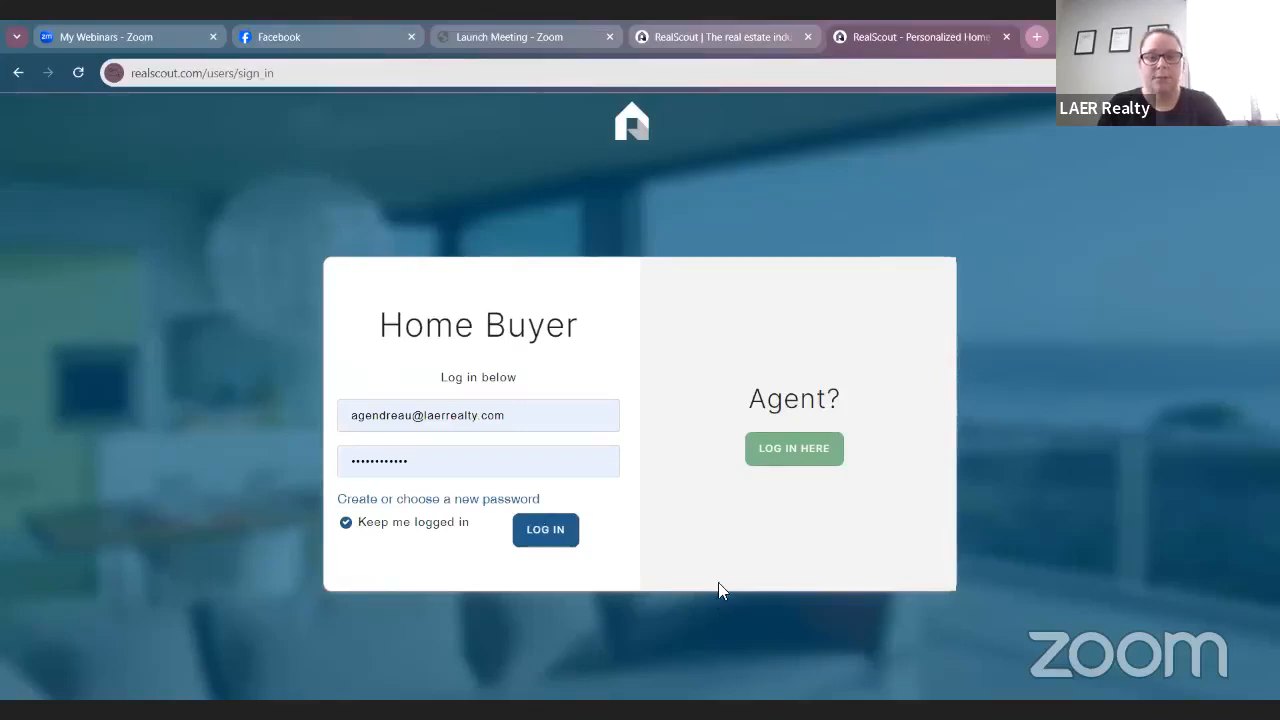
click(790, 450)
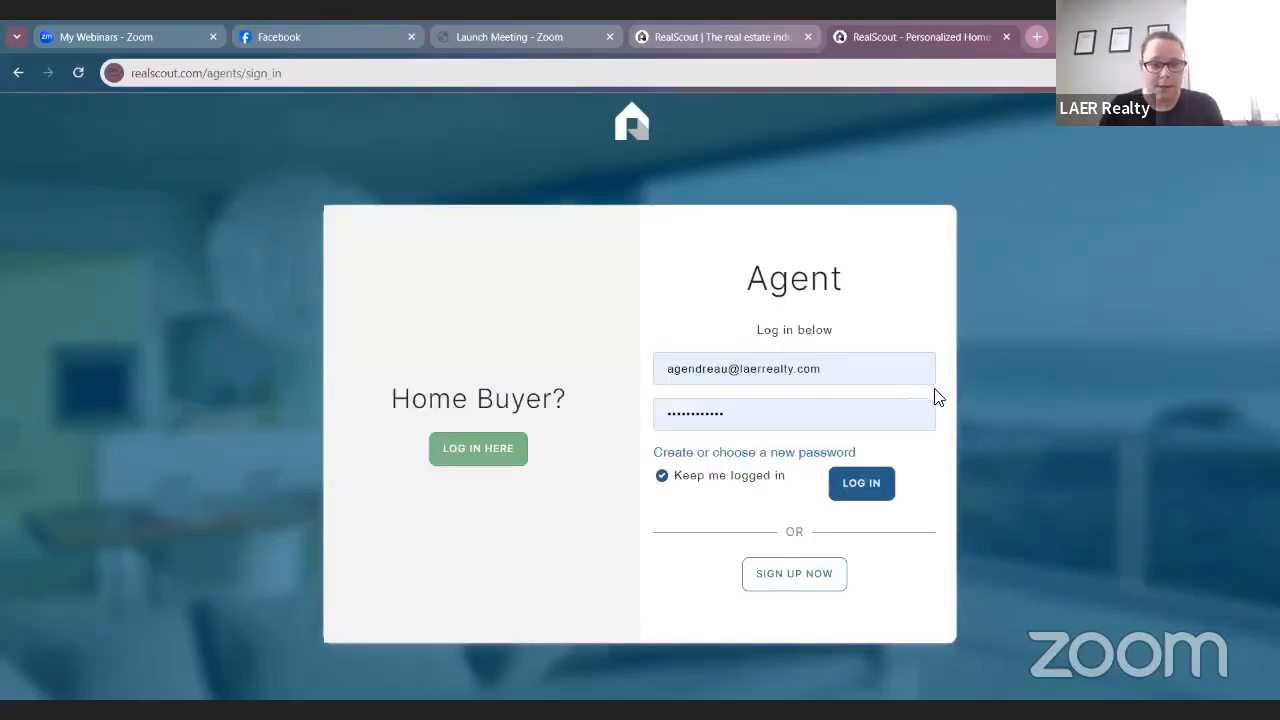
click(861, 486)
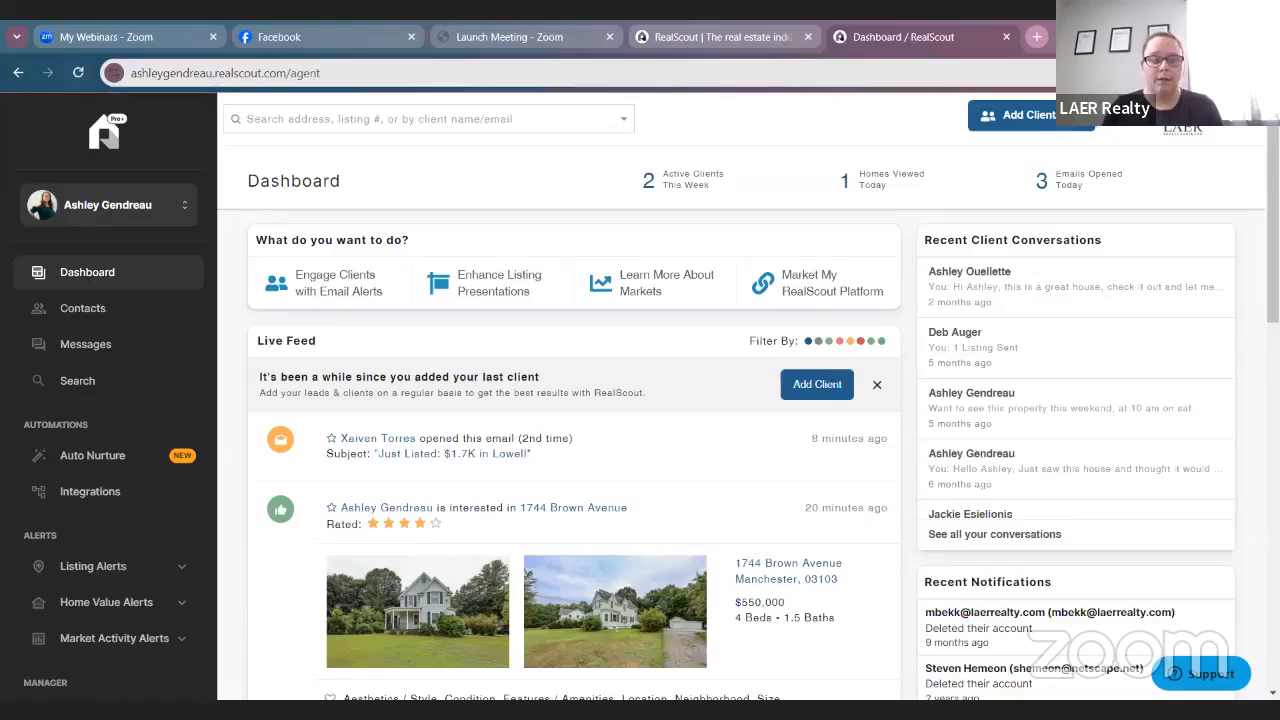
Scroll through the dashboard's activity stats, live feed and recent client conversations.
scroll(110, 566, down, 3)
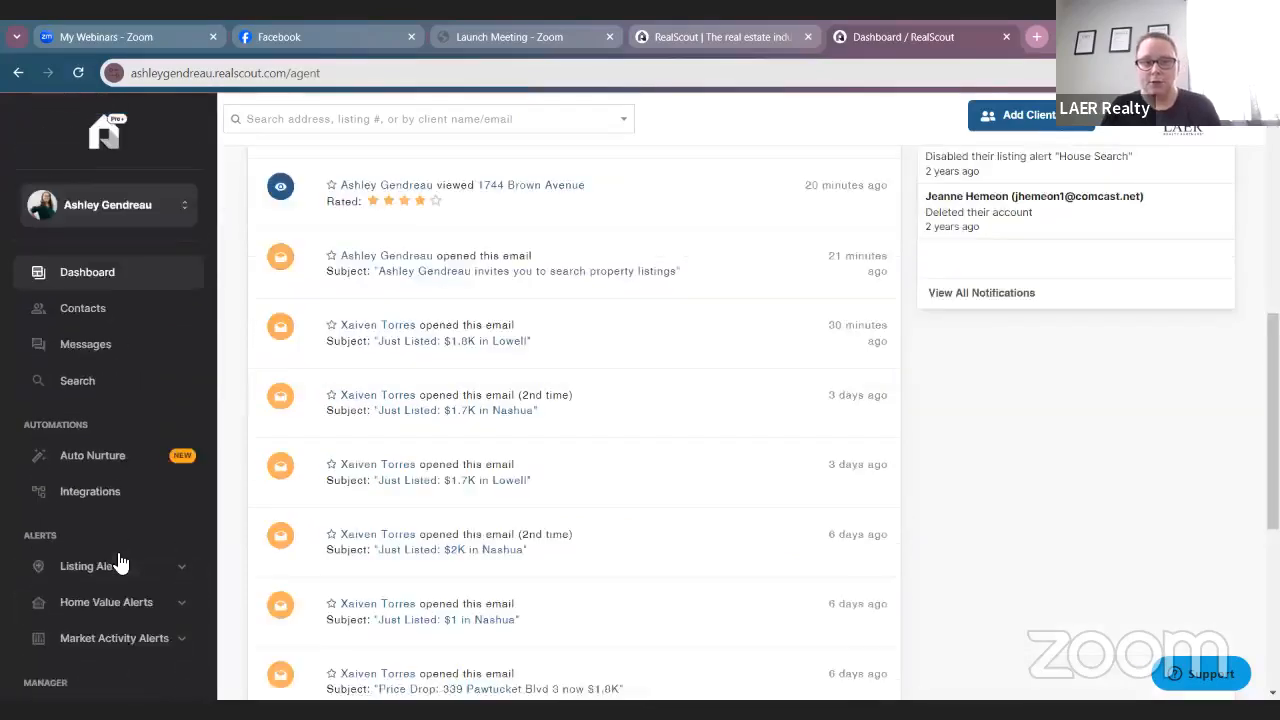
scroll(566, 612, up, 3)
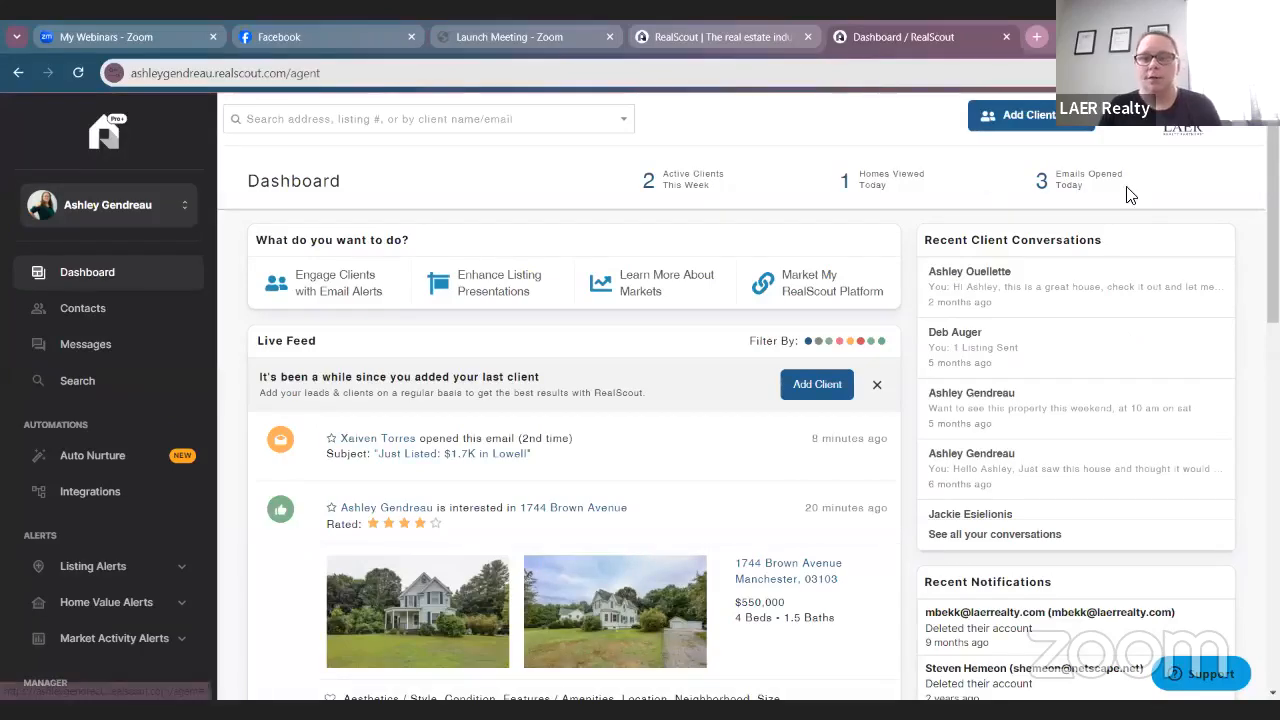
scroll(1130, 250, down, 5)
scroll(1040, 300, down, 1)
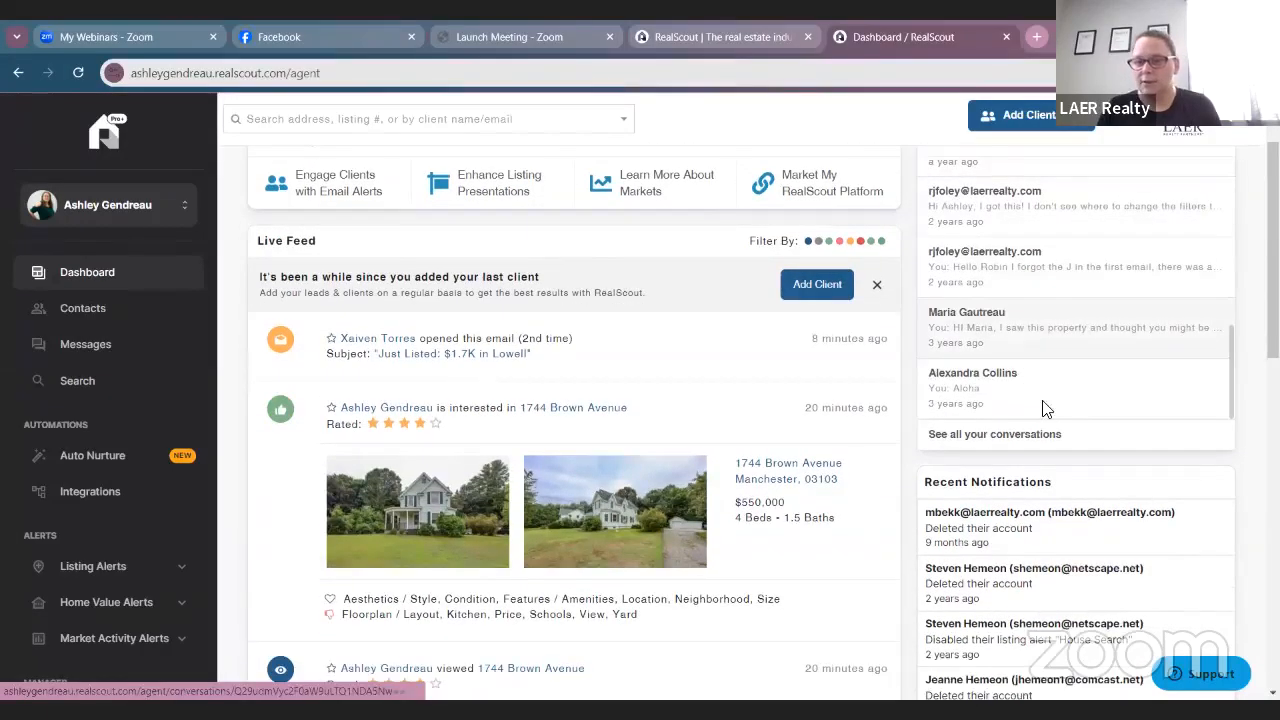
scroll(1060, 450, up, 5)
scroll(1077, 481, up, 2)
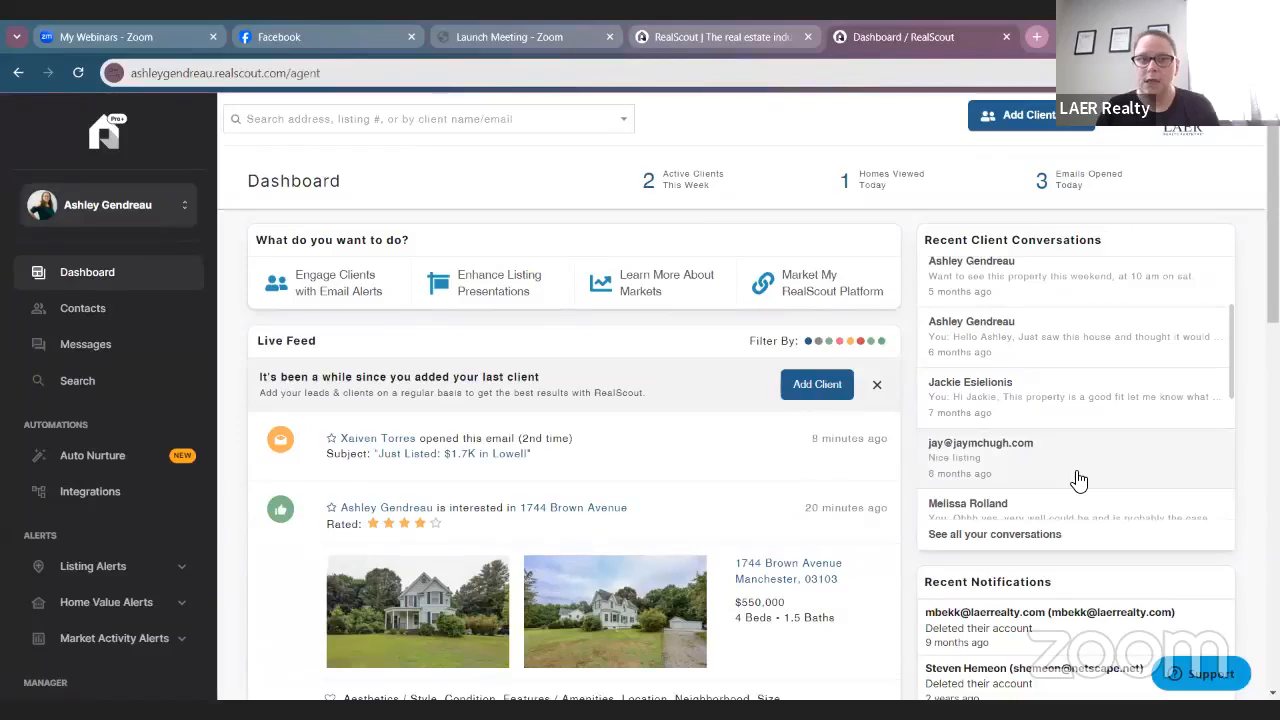
scroll(1077, 479, up, 3)
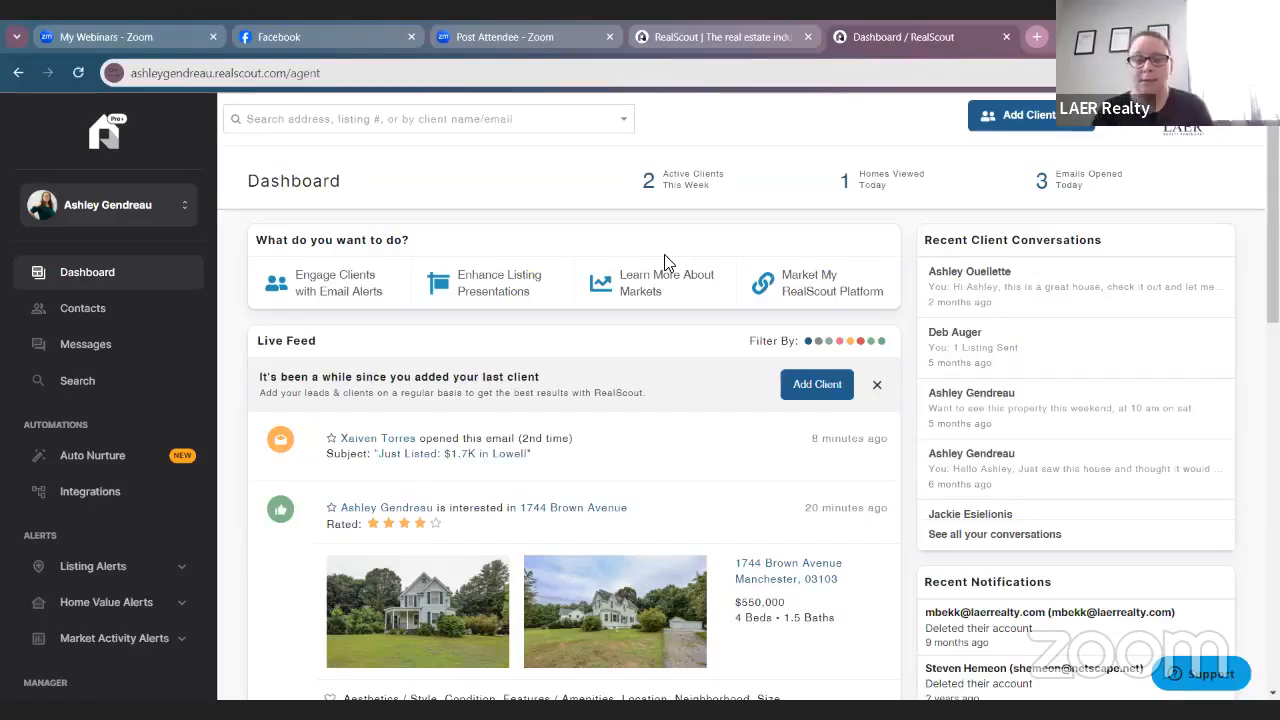
Open Auto Nurture, disable it with confirmation, then turn it back on.
click(84, 457)
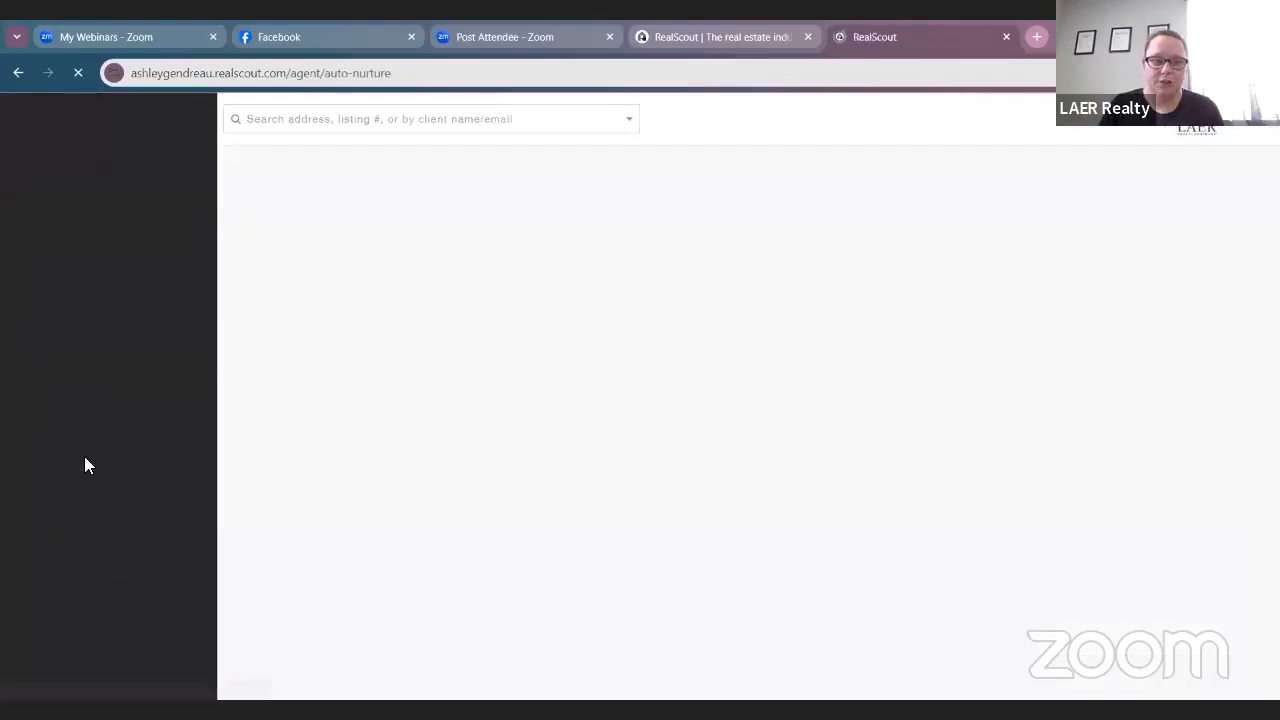
scroll(598, 376, down, 2)
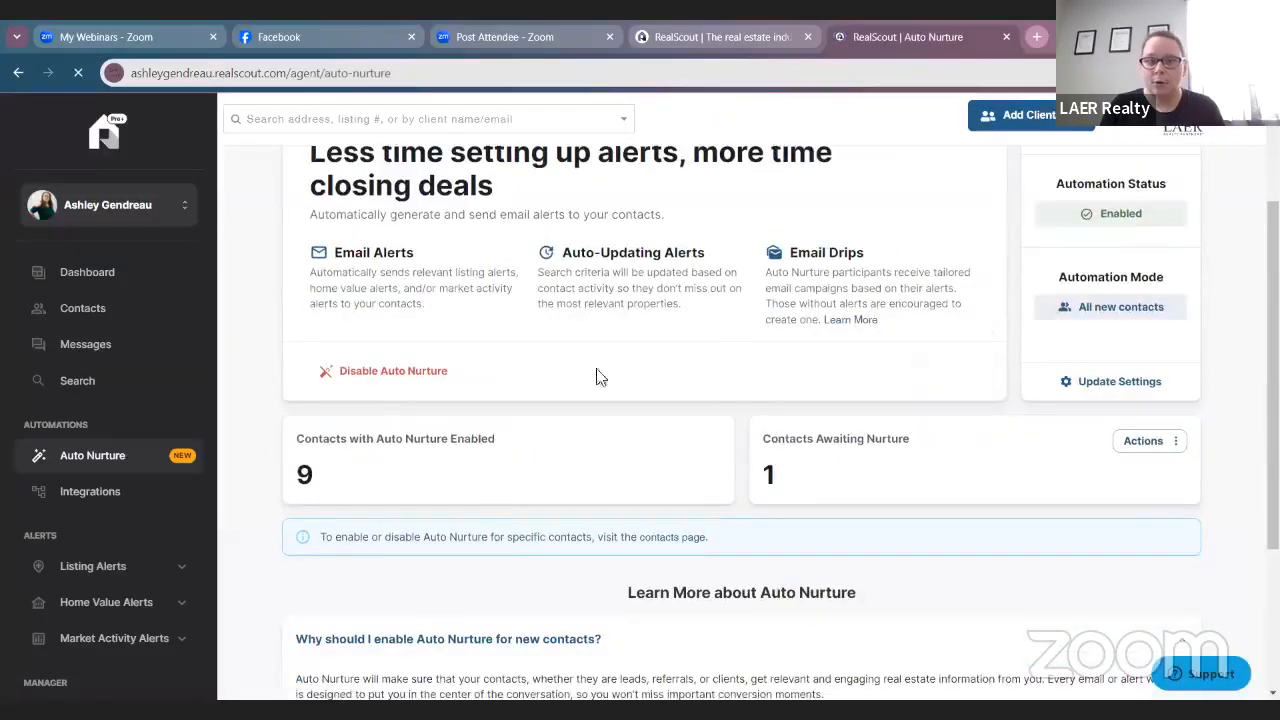
click(382, 372)
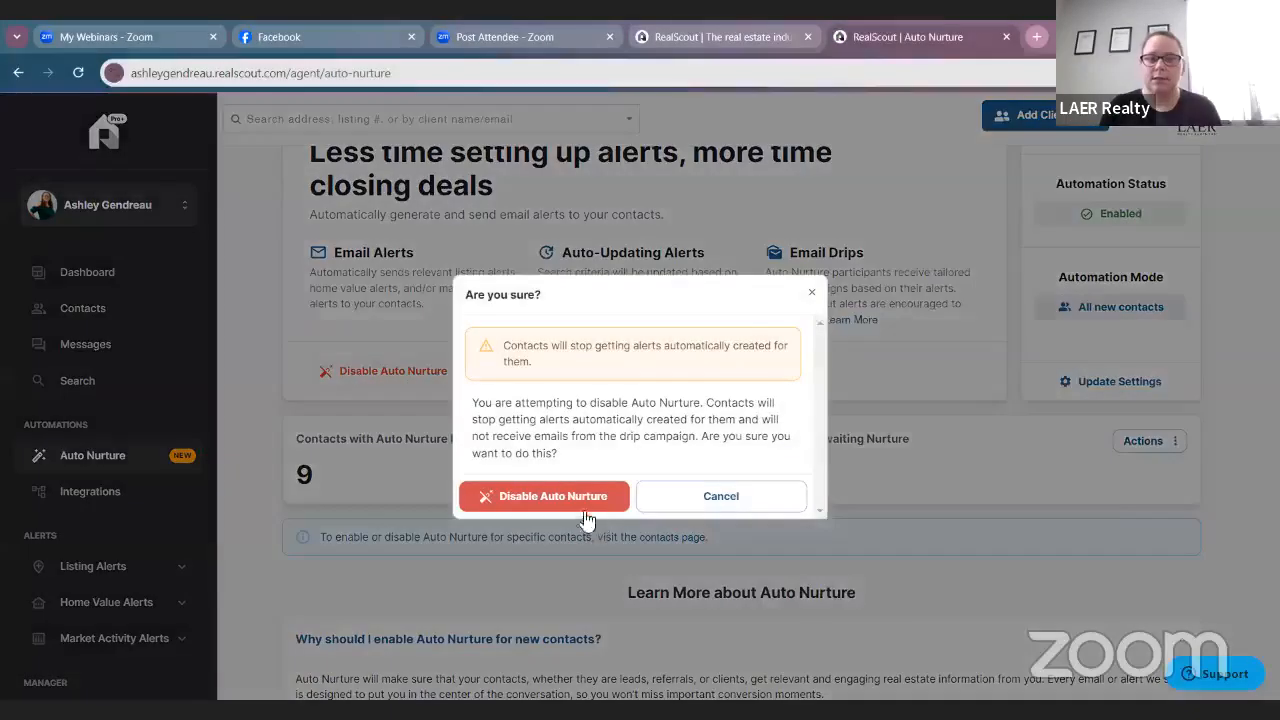
click(586, 514)
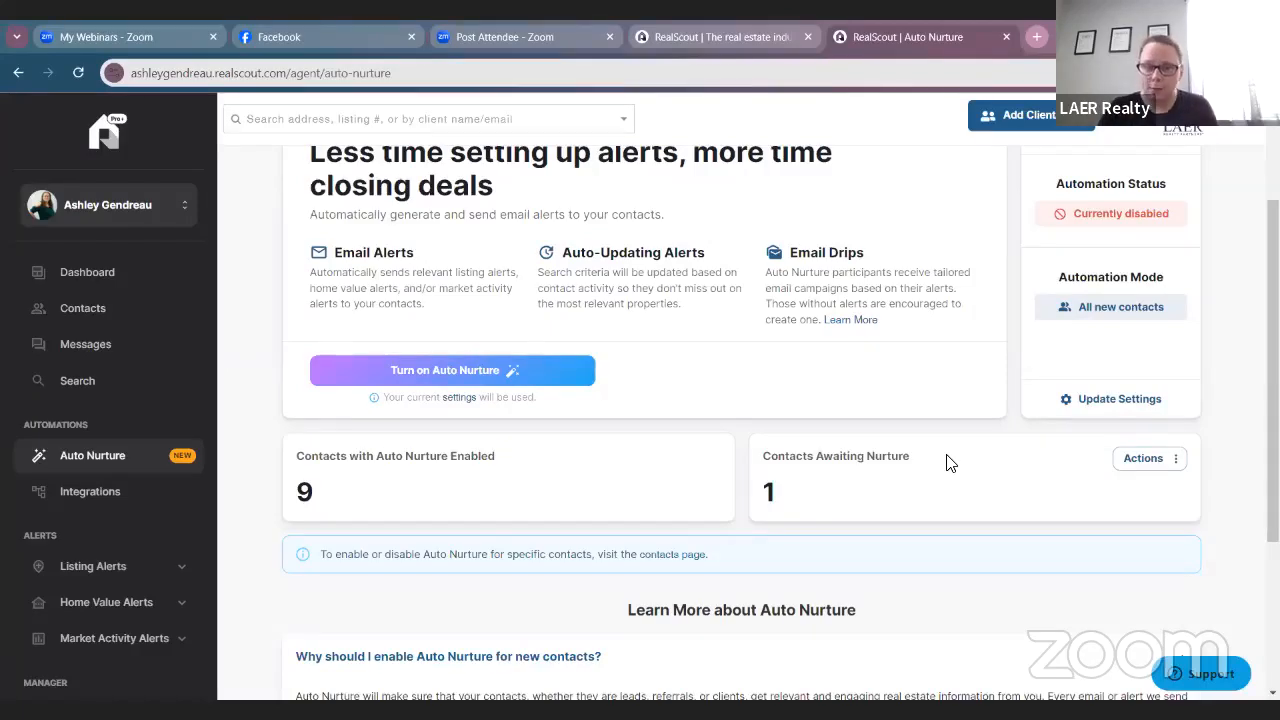
scroll(655, 410, up, 1)
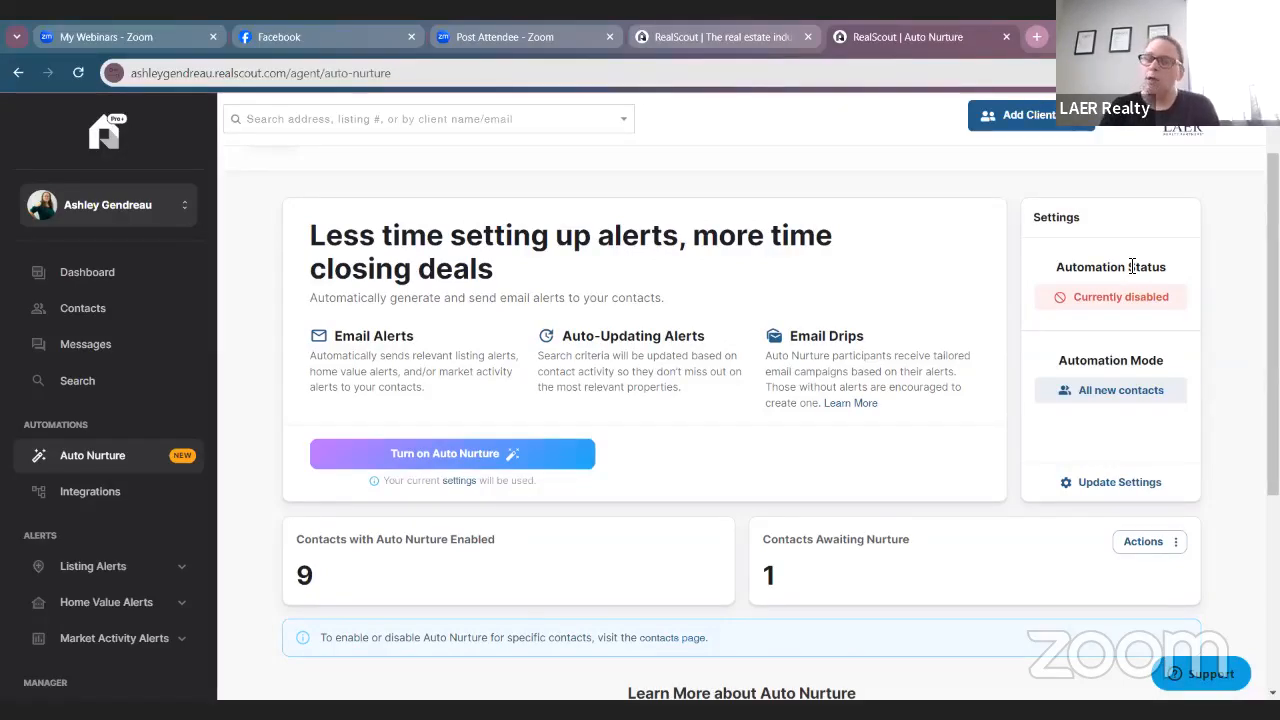
click(540, 458)
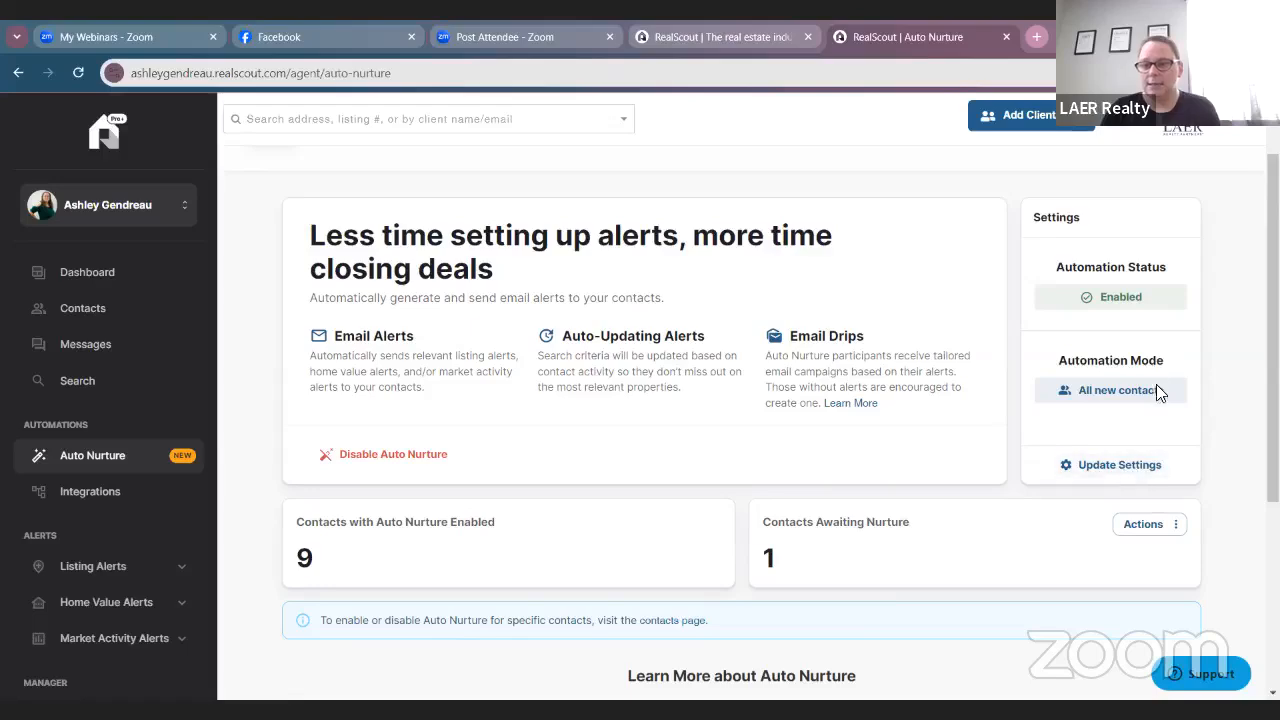
click(1099, 474)
scroll(1014, 420, down, 2)
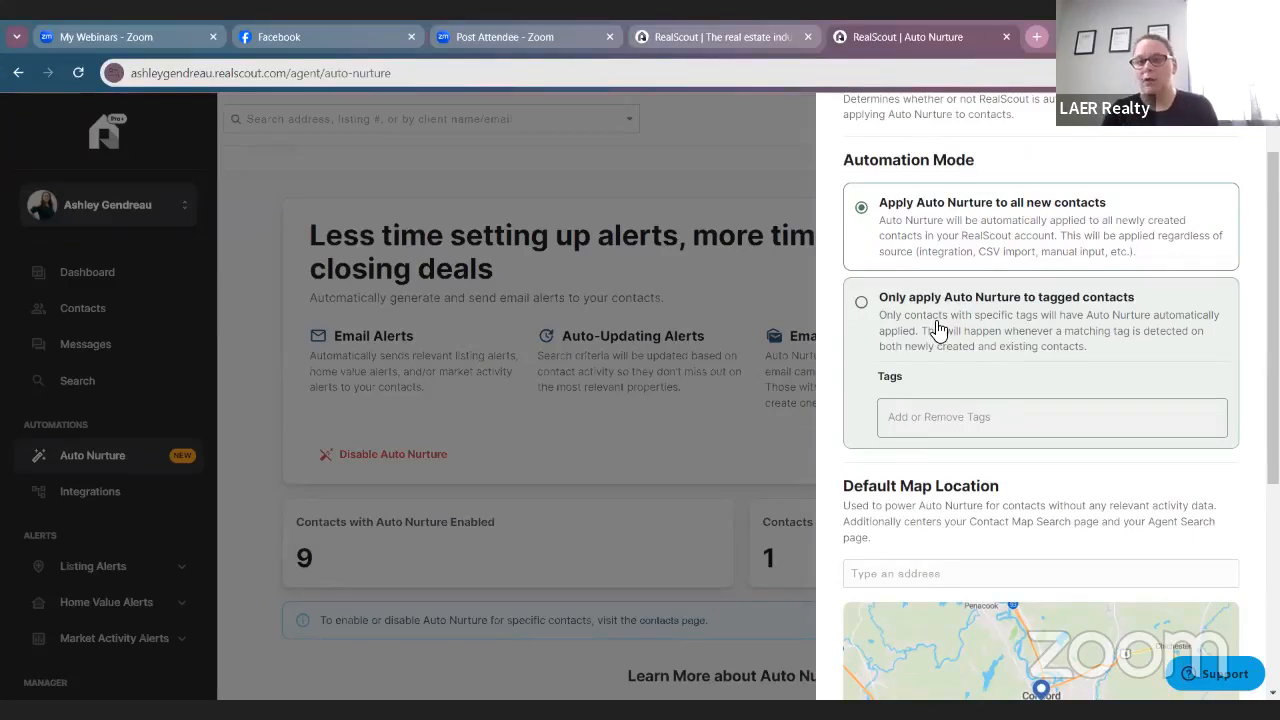
scroll(960, 300, up, 2)
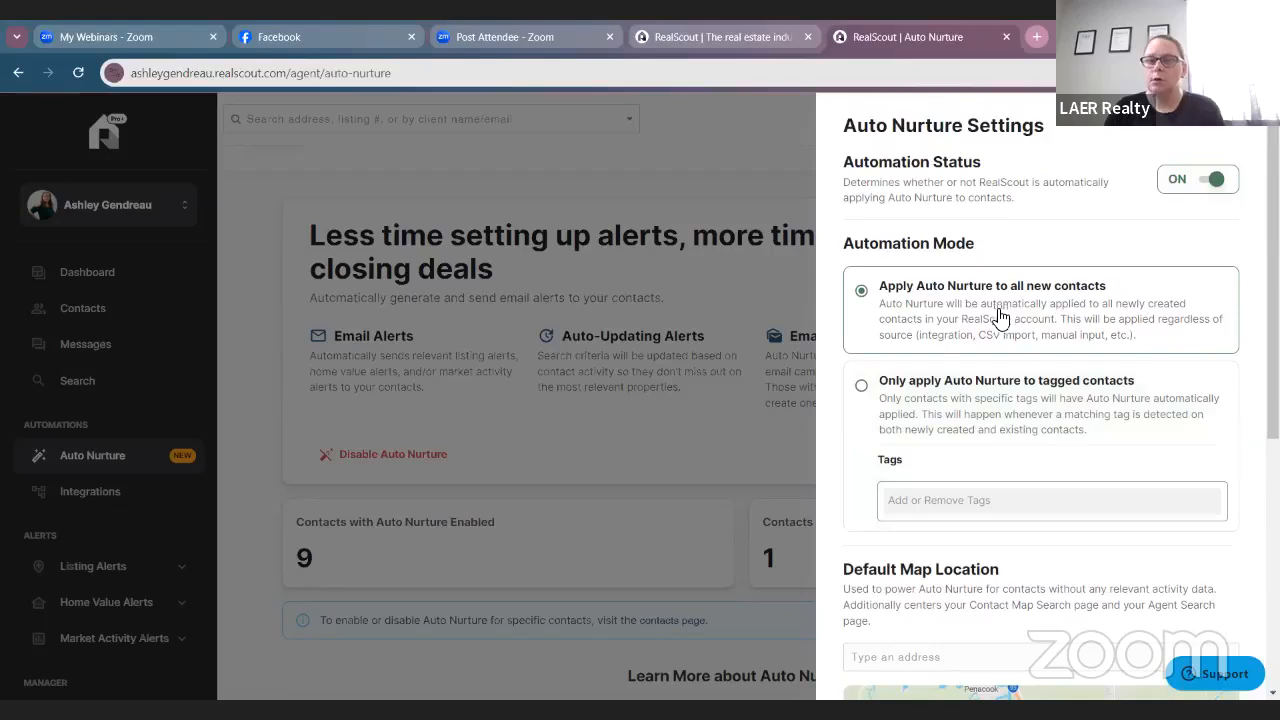
scroll(1010, 260, down, 2)
scroll(1014, 249, down, 4)
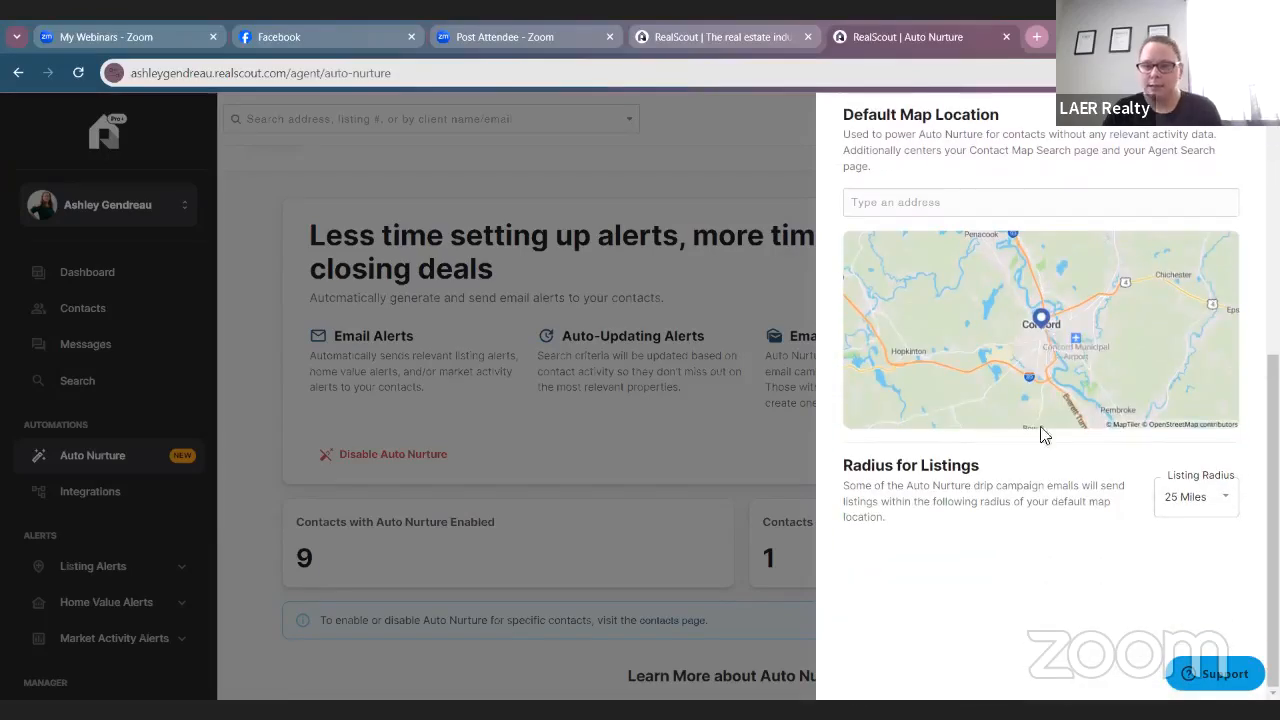
scroll(1098, 480, up, 4)
scroll(1098, 480, down, 5)
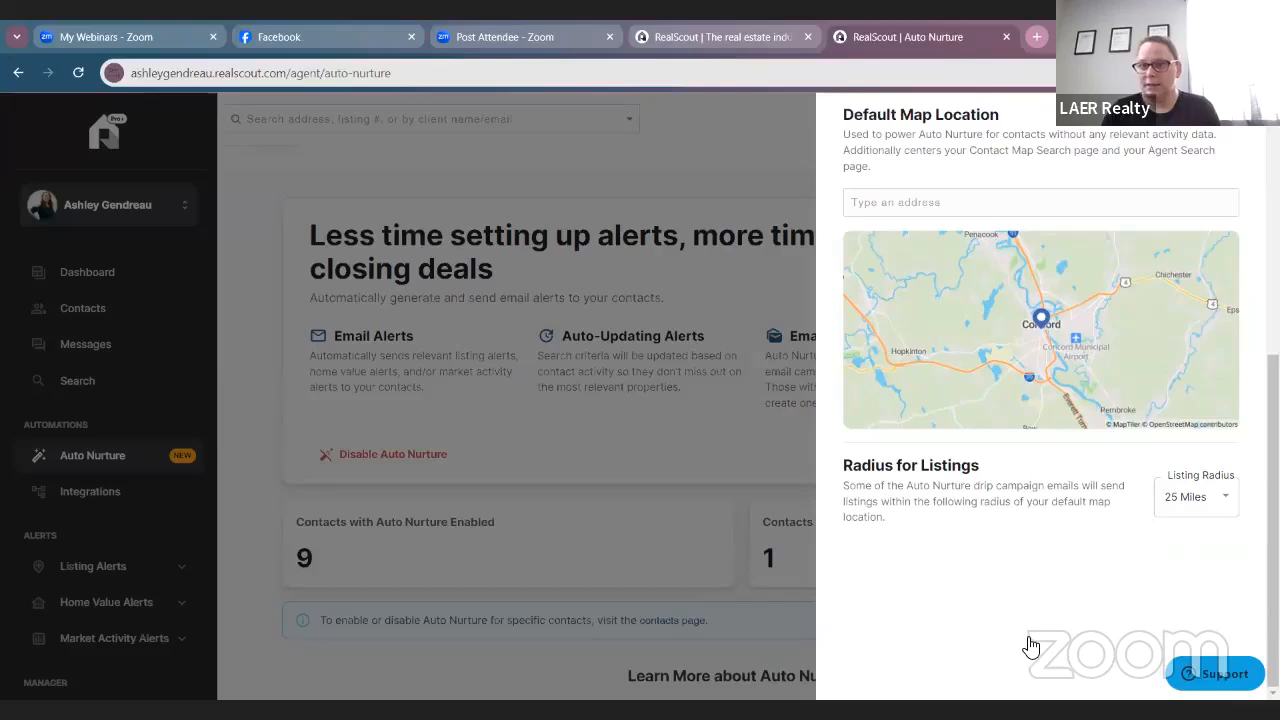
scroll(1225, 188, up, 5)
click(1212, 180)
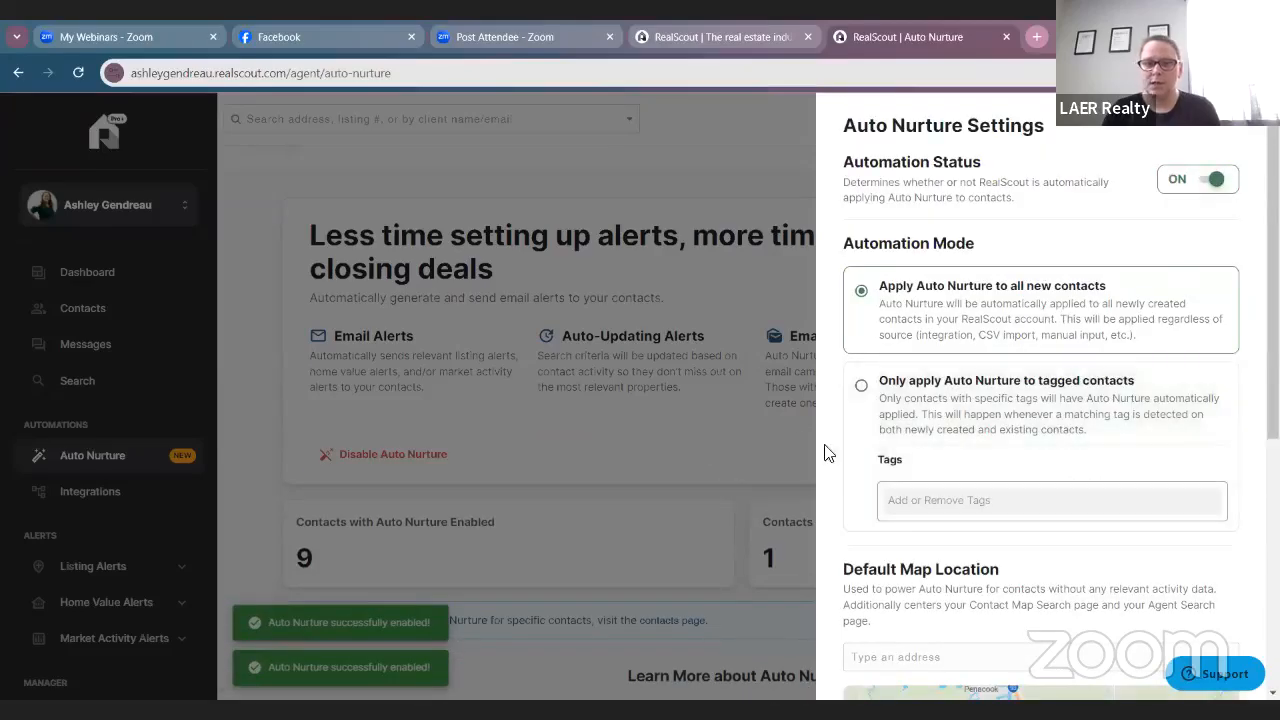
click(762, 470)
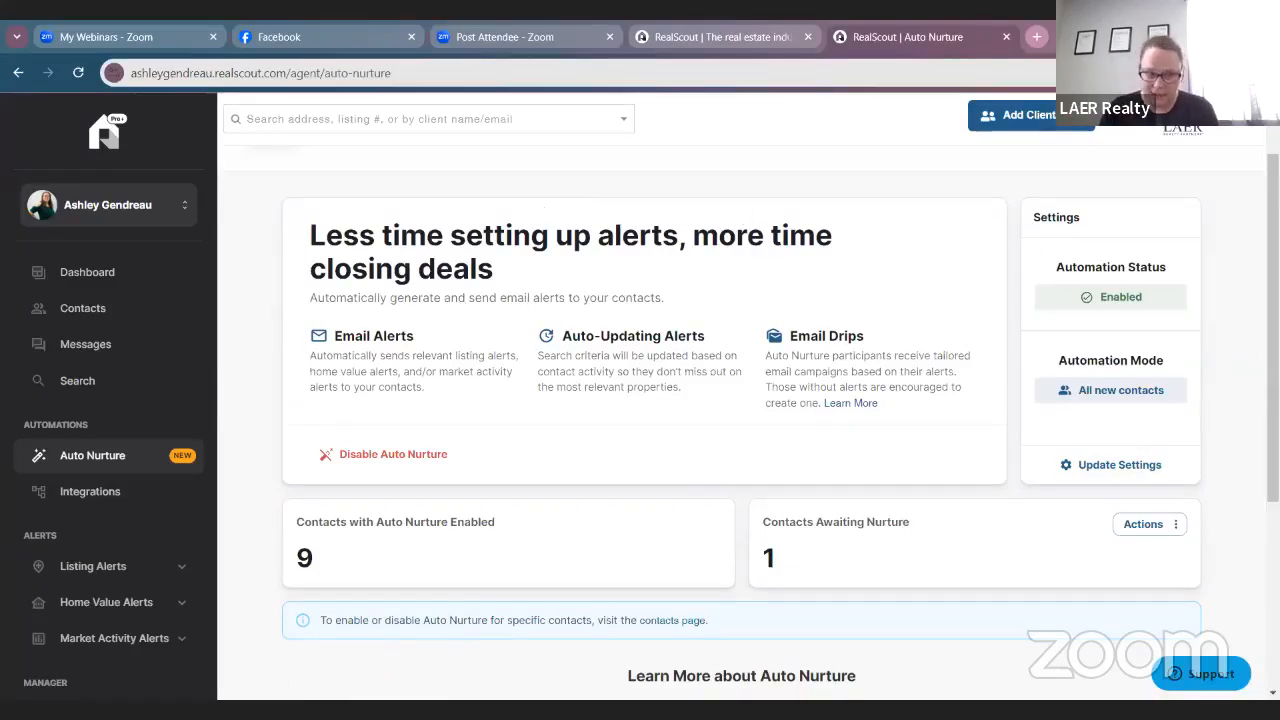
scroll(705, 500, down, 3)
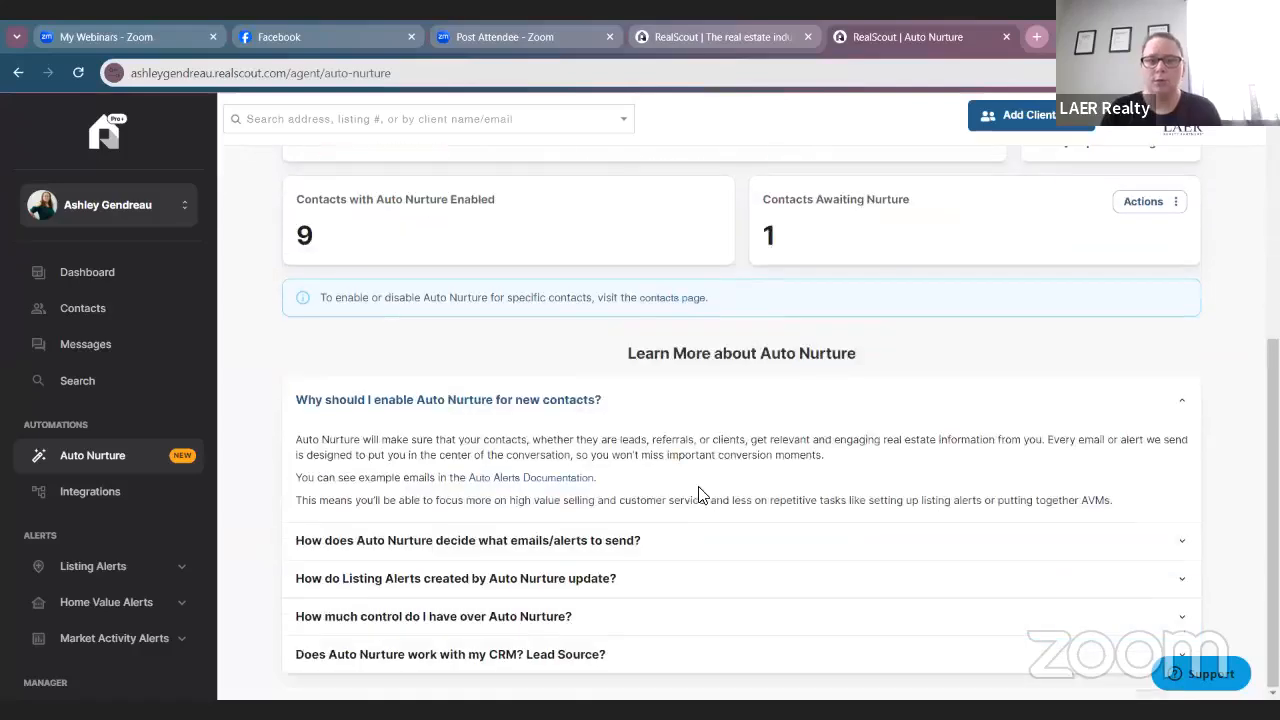
scroll(628, 500, up, 4)
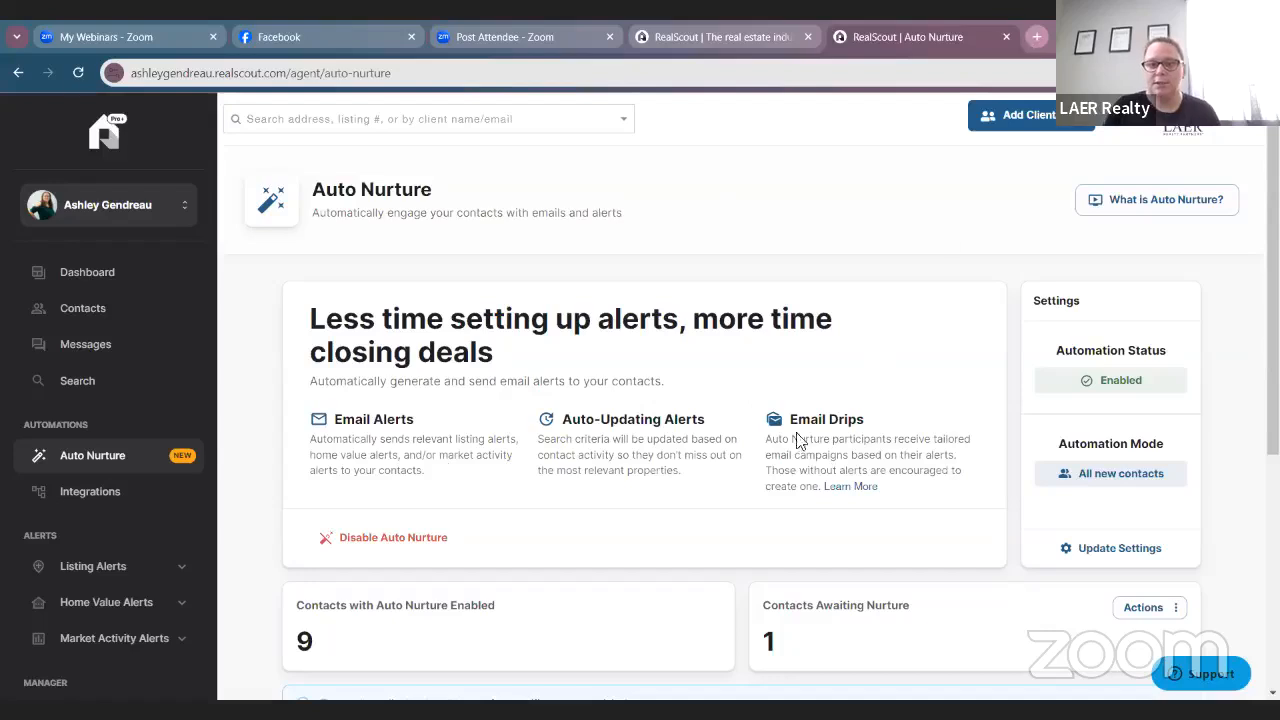
scroll(794, 420, down, 1)
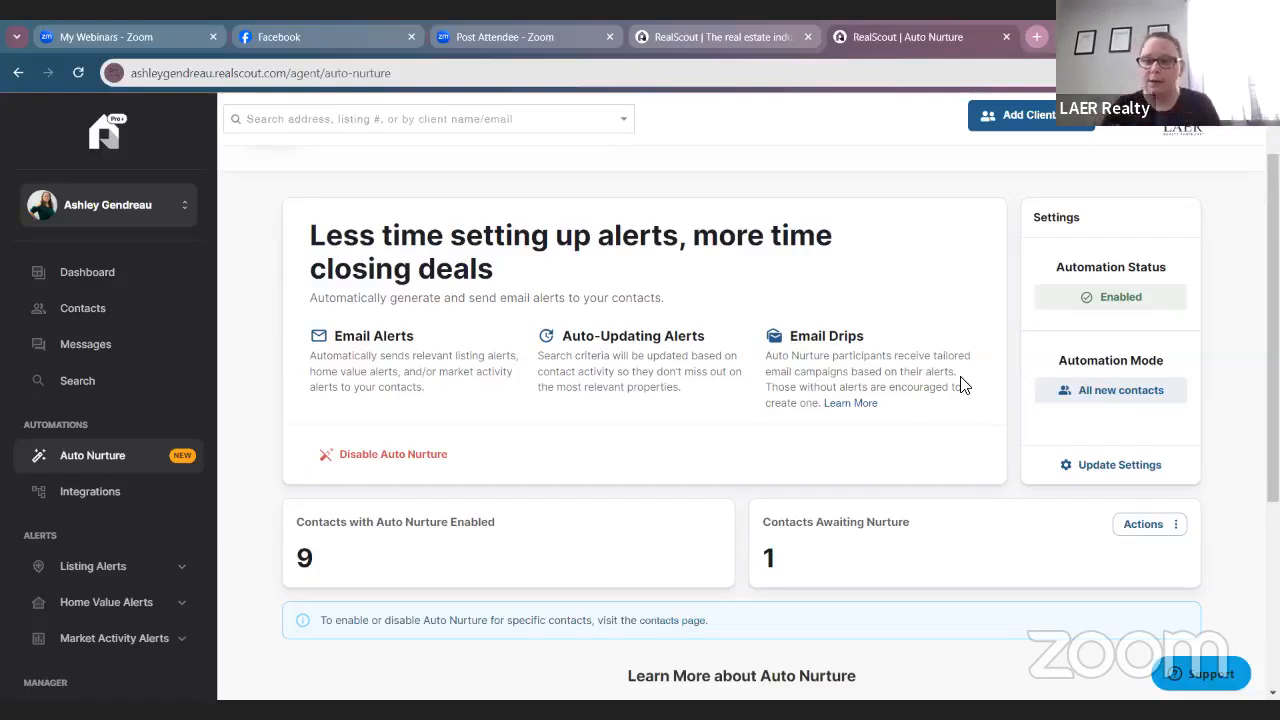
scroll(737, 543, down, 3)
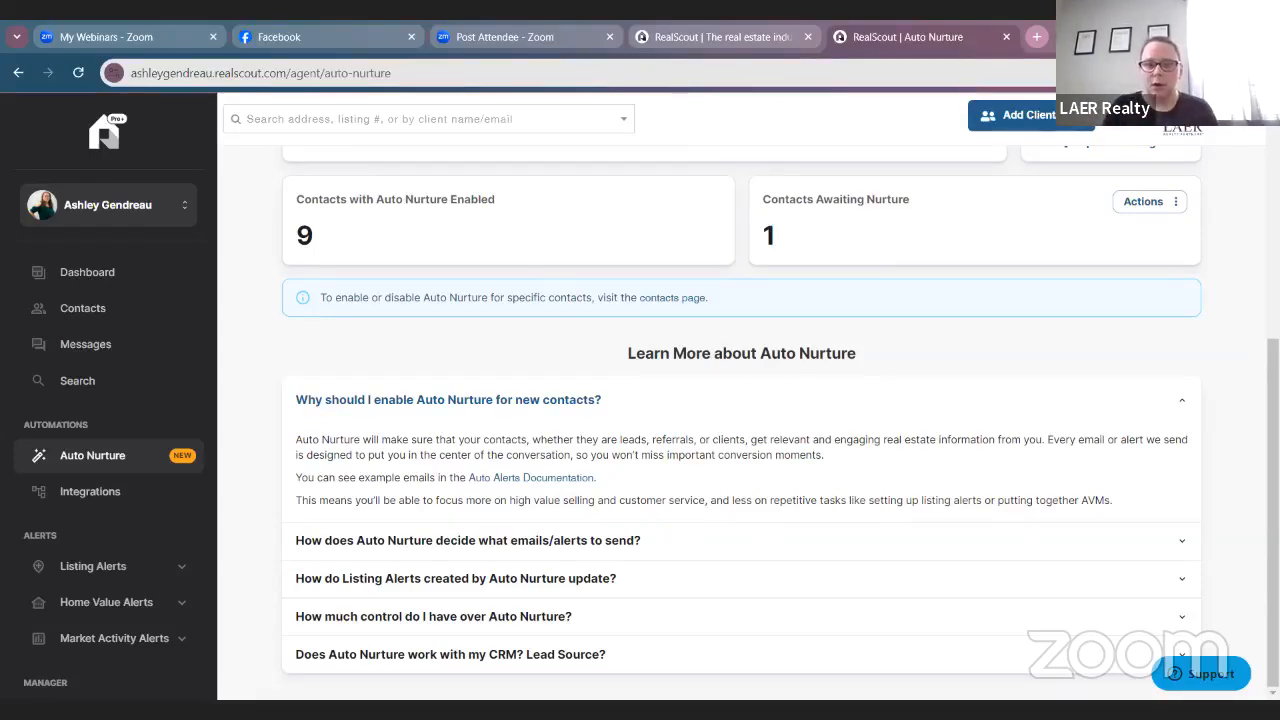
scroll(607, 630, up, 5)
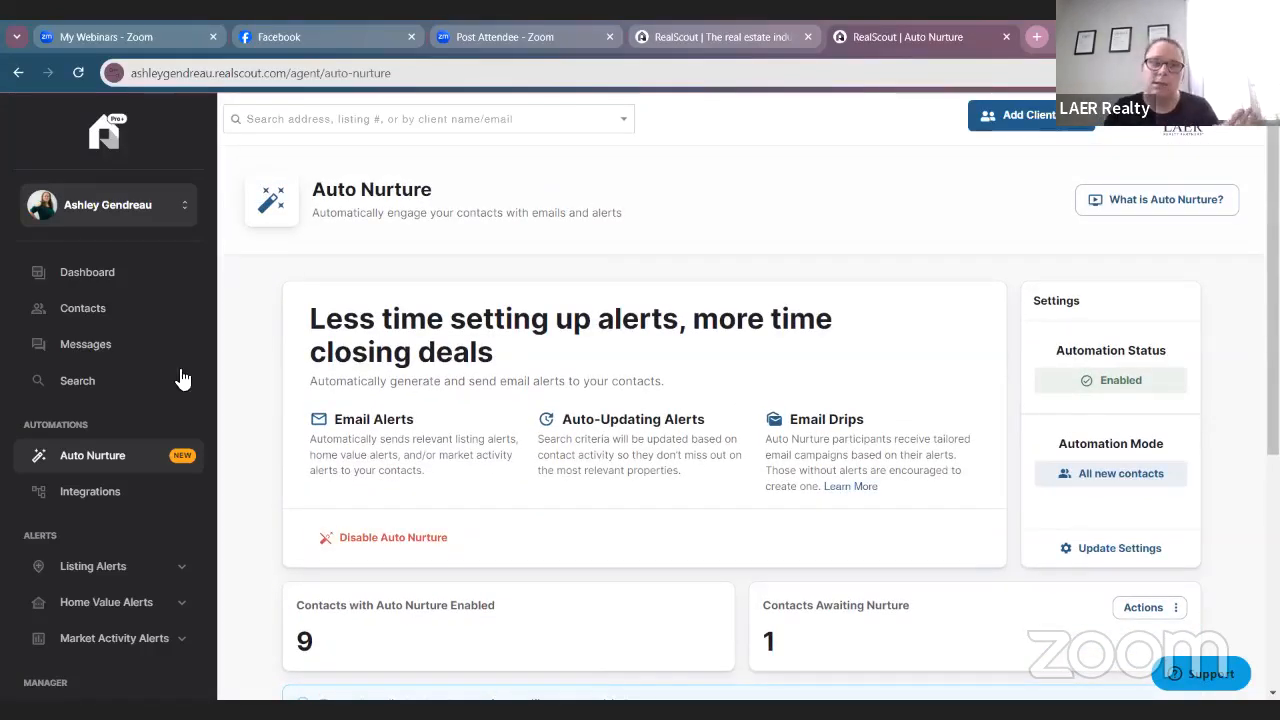
click(106, 283)
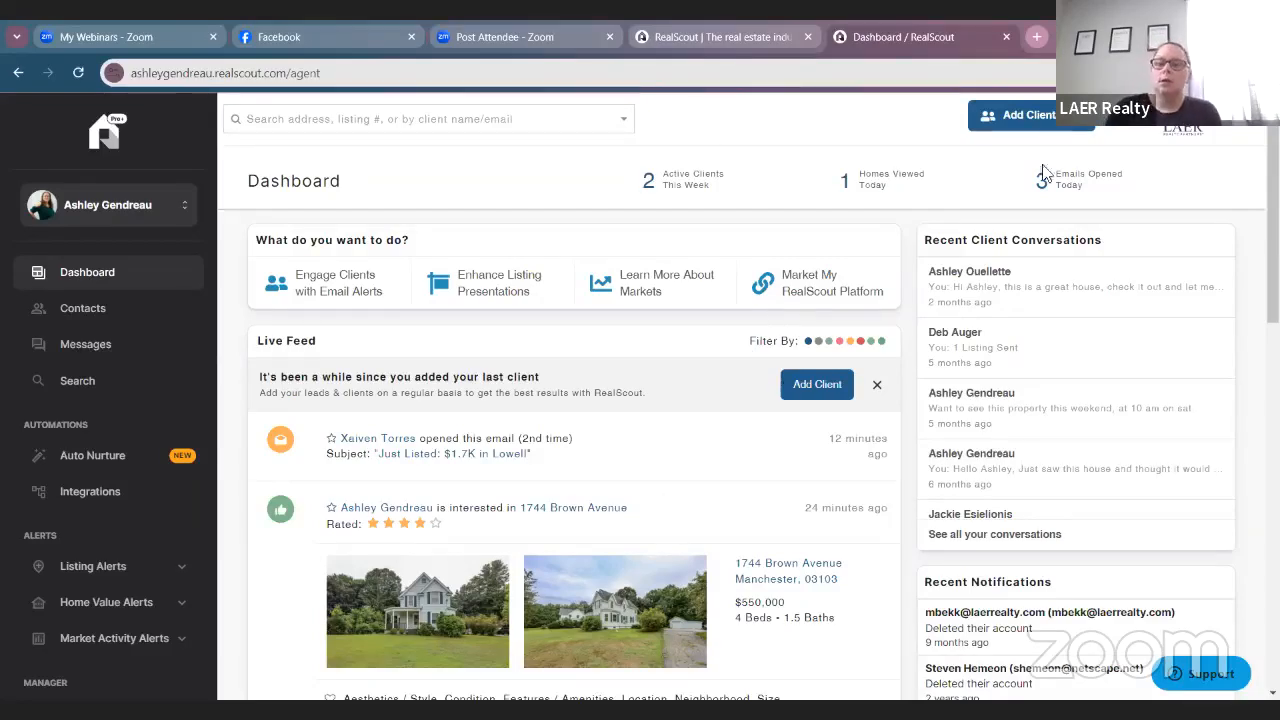
Start a new client and enter the buyer's e-mail address, first name and last name.
click(1025, 115)
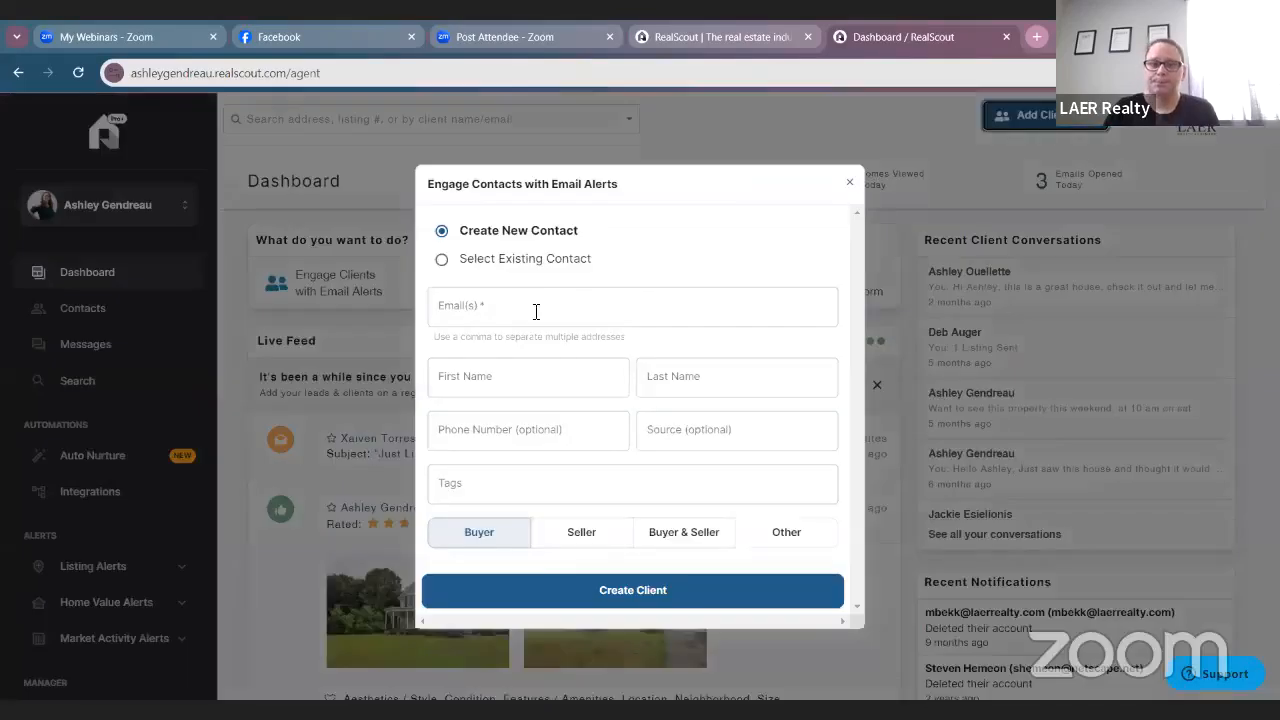
click(544, 304)
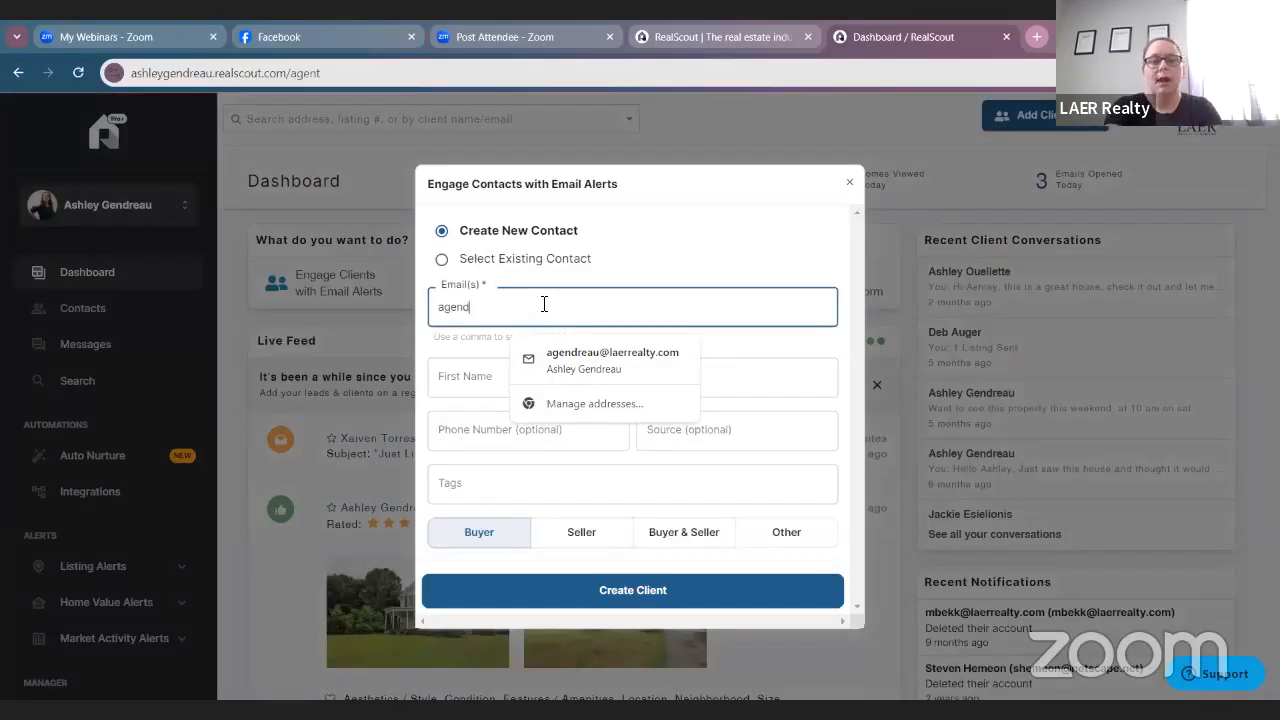
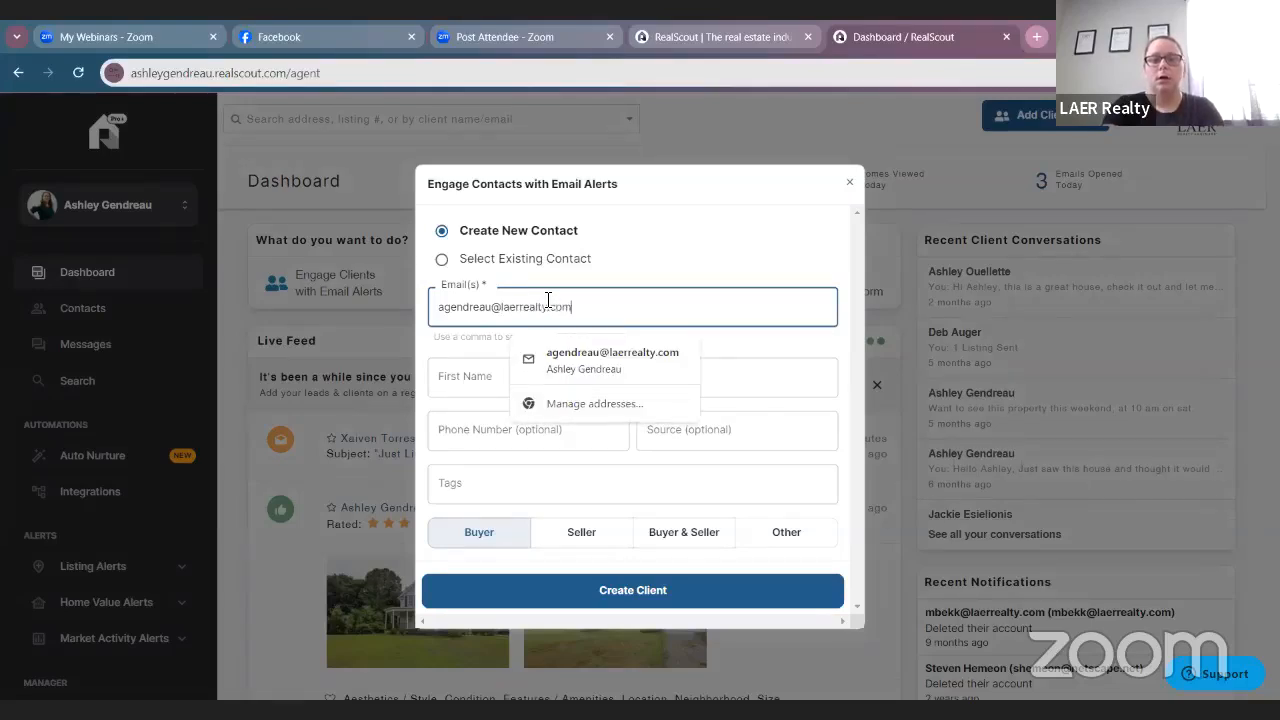
key(Tab)
text(AS)
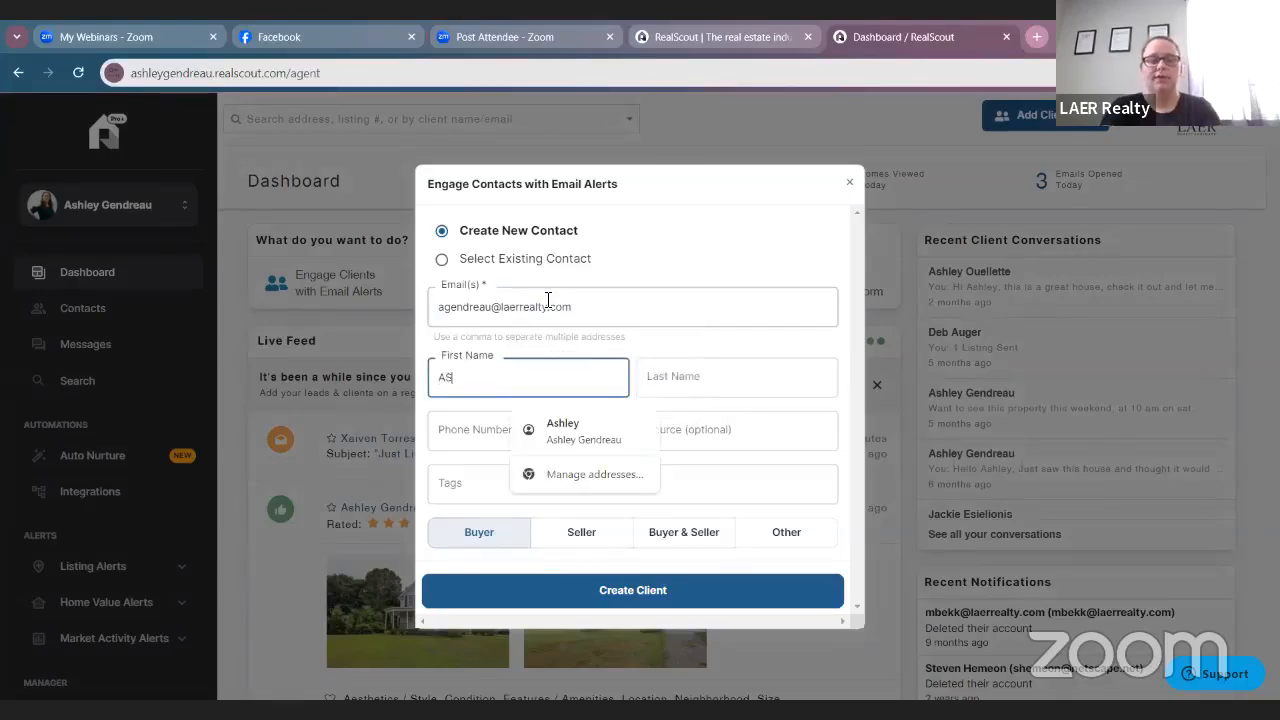
text(HL)
key(BackSpace)
key(BackSpace)
key(BackSpace)
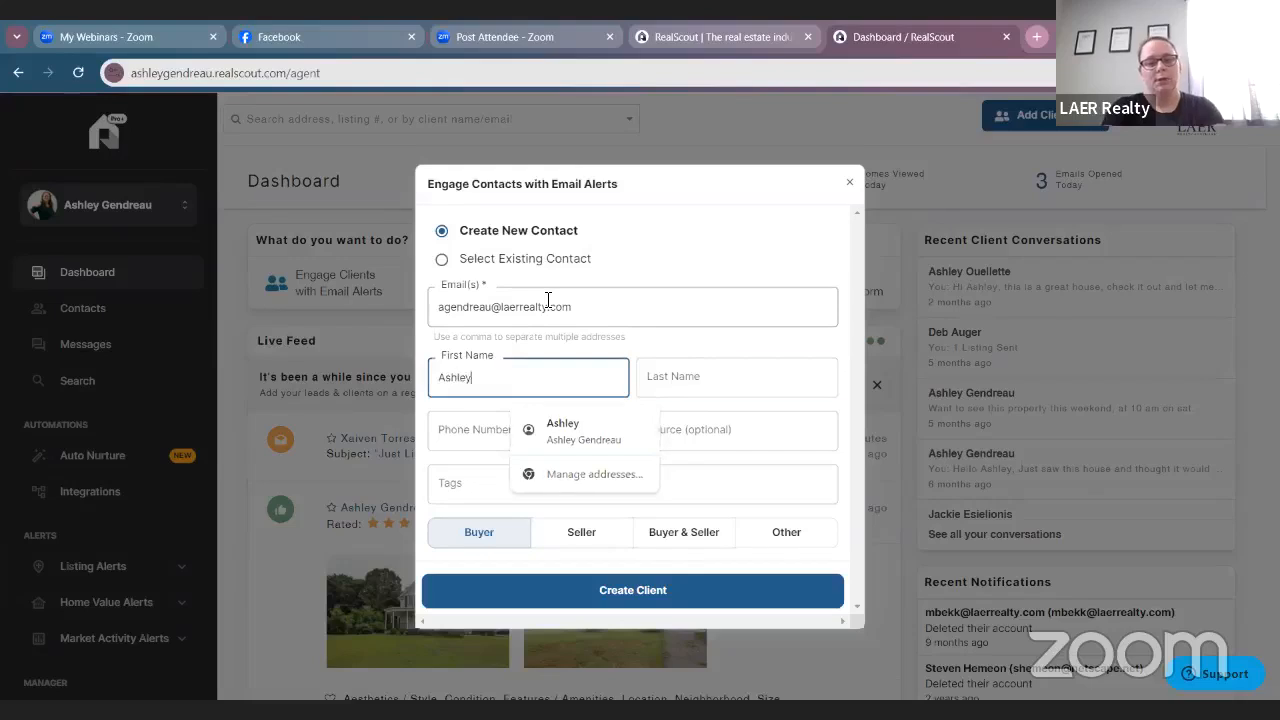
key(Tab)
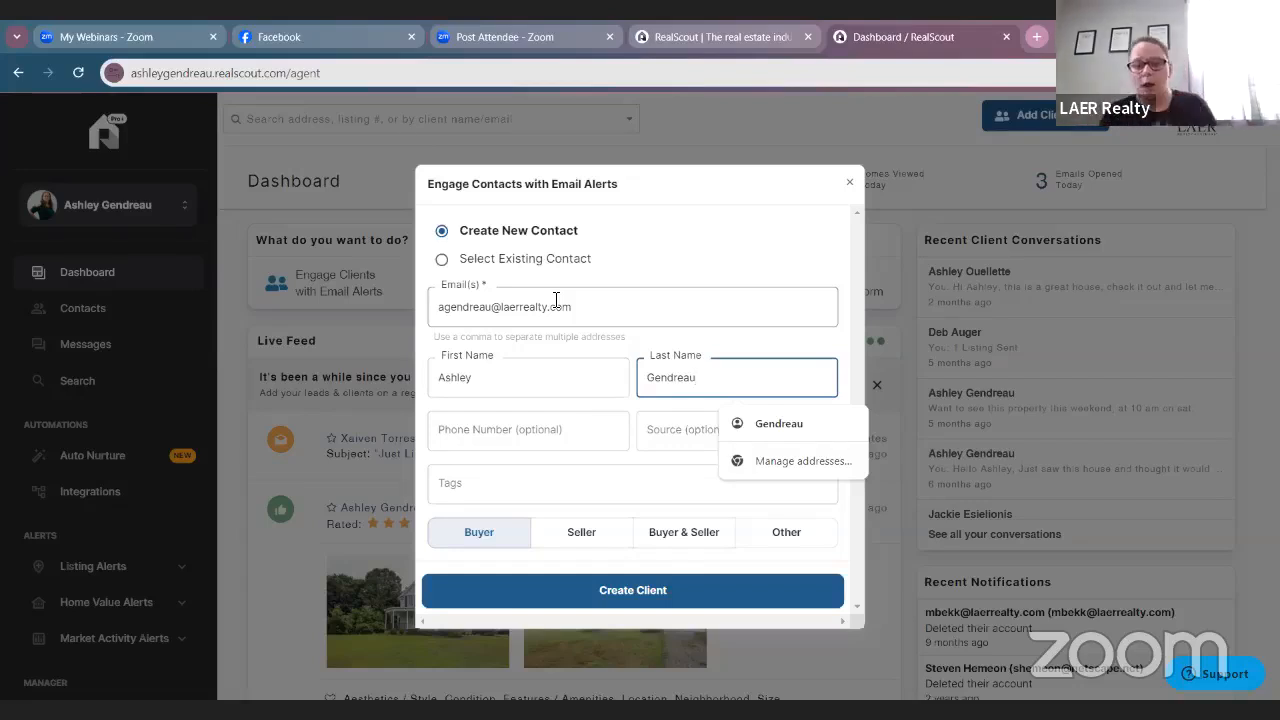
Set the lead source to Self and create the buyer client.
click(474, 435)
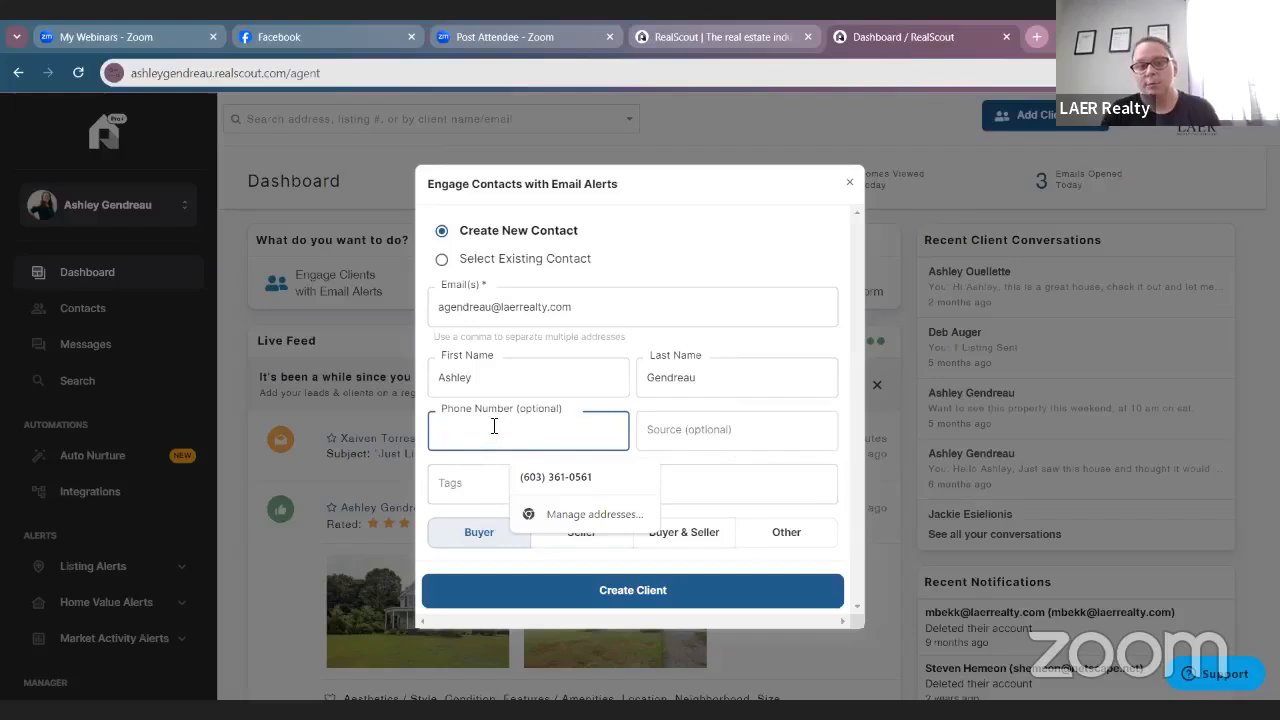
click(760, 436)
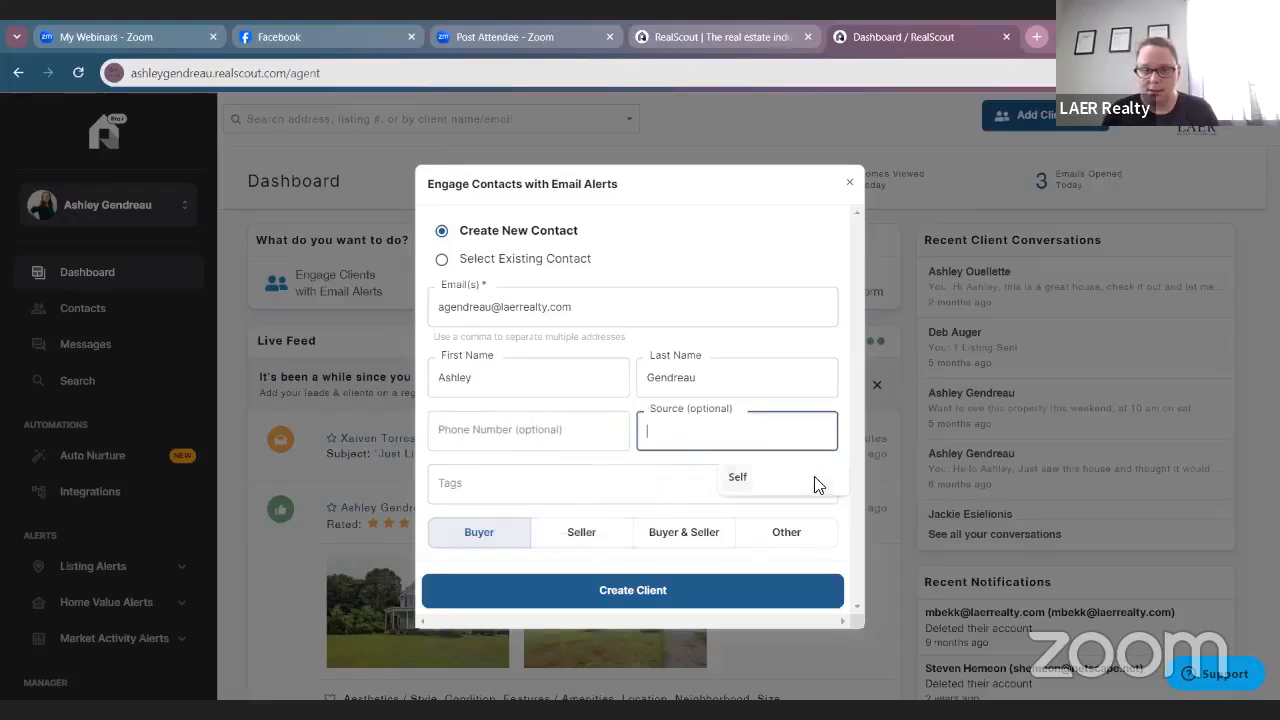
click(772, 490)
click(706, 494)
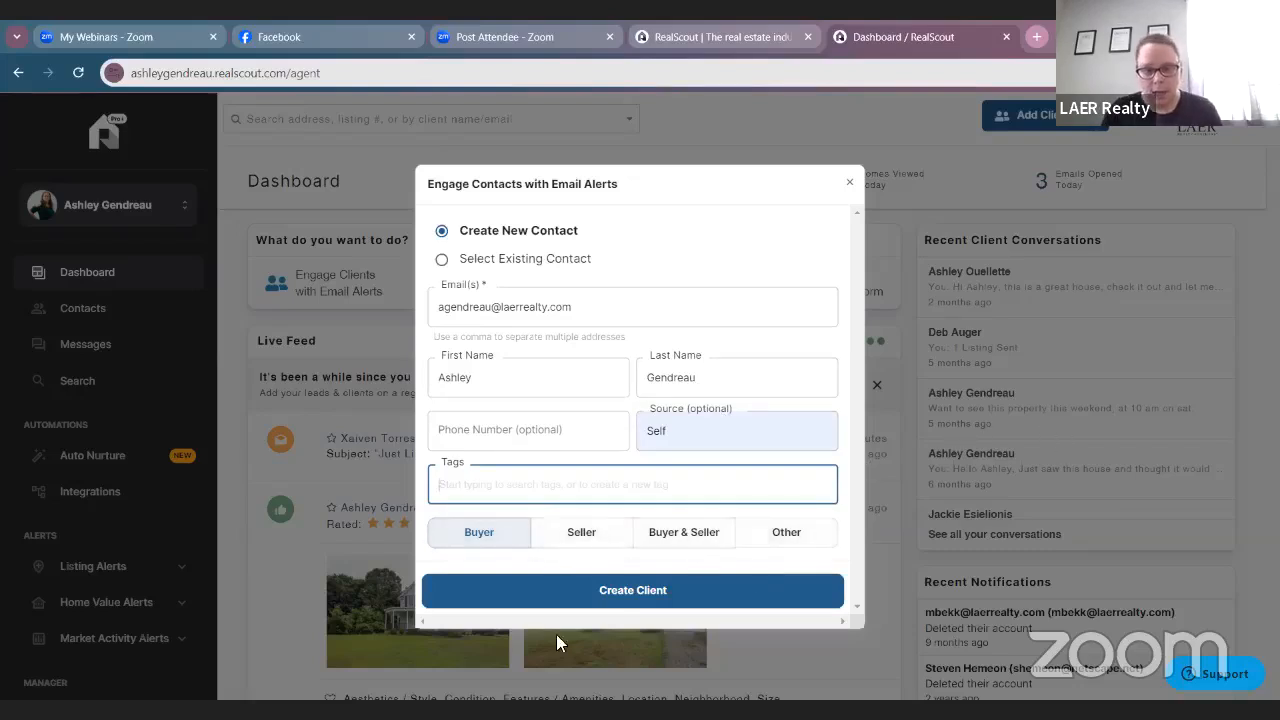
click(746, 476)
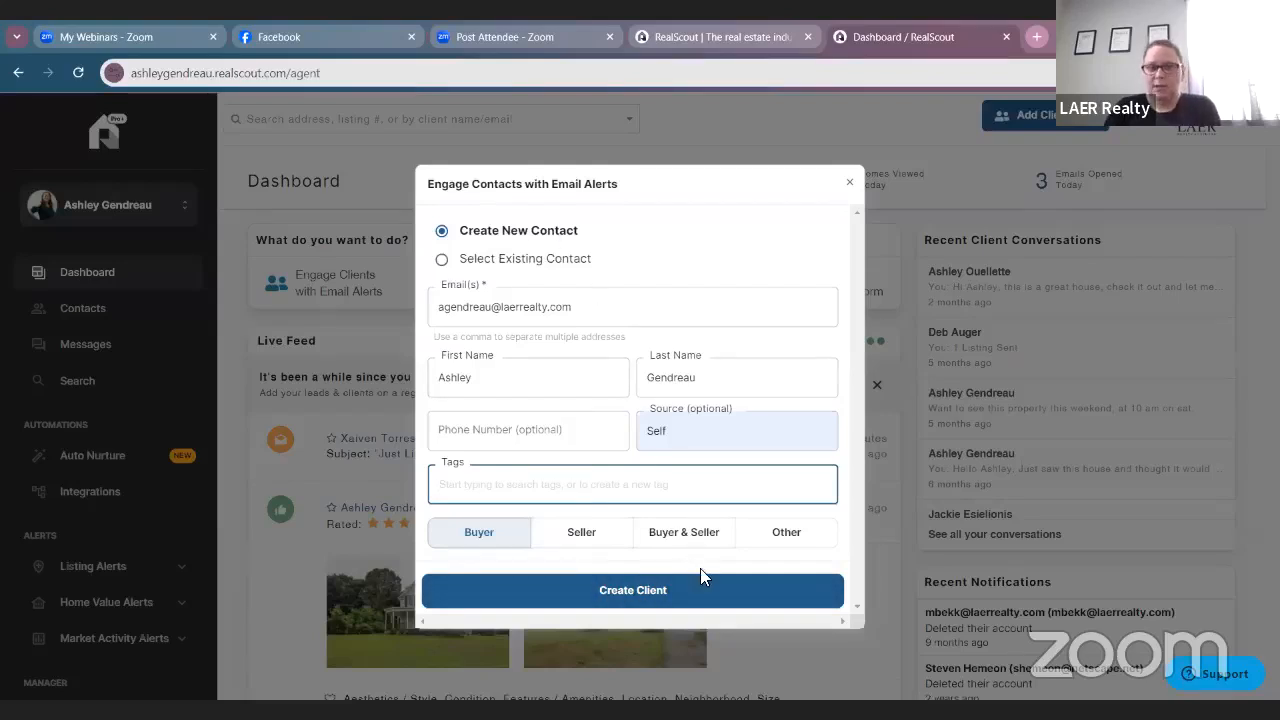
click(716, 595)
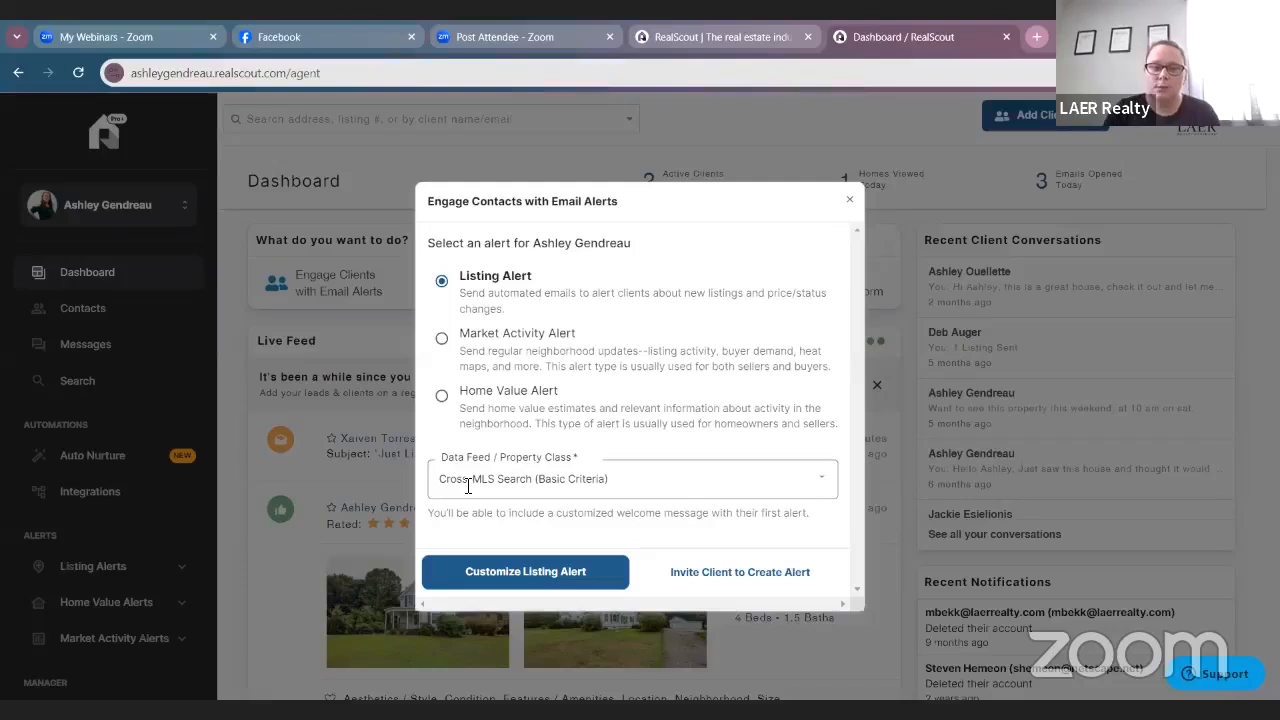
Choose the MLS PIN - All Listings data feed and customize the listing alert.
click(467, 480)
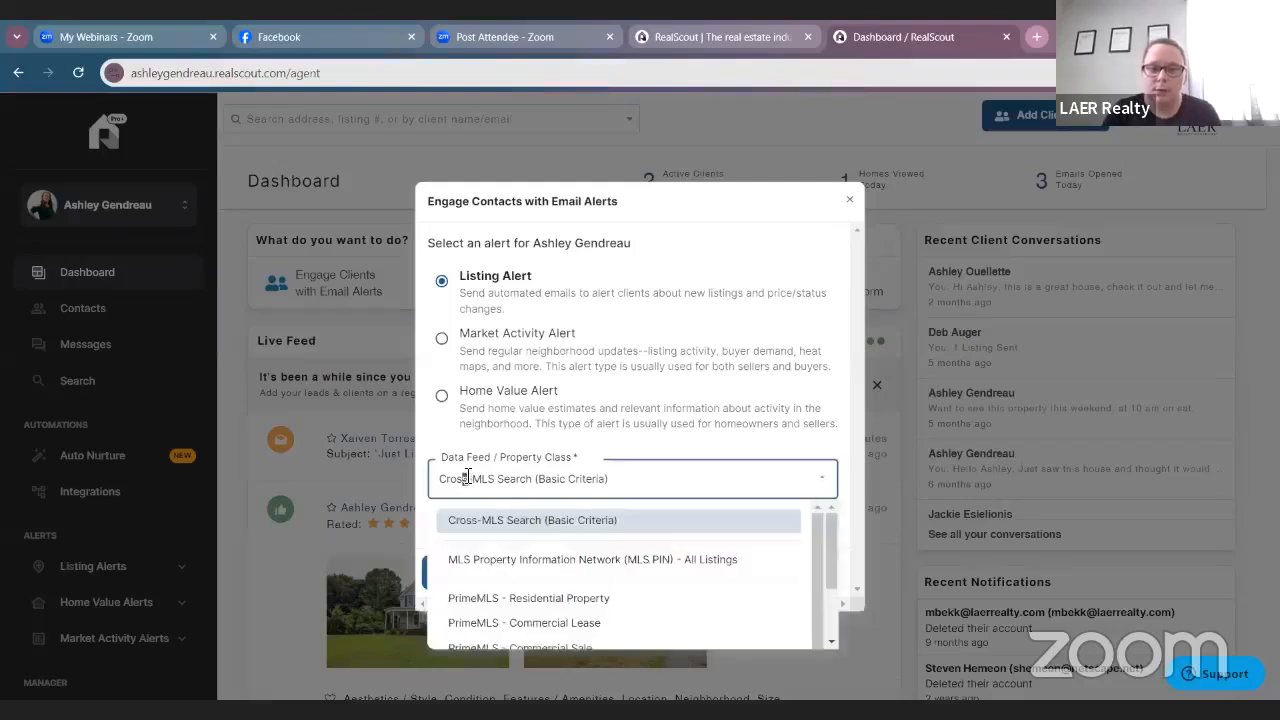
click(658, 563)
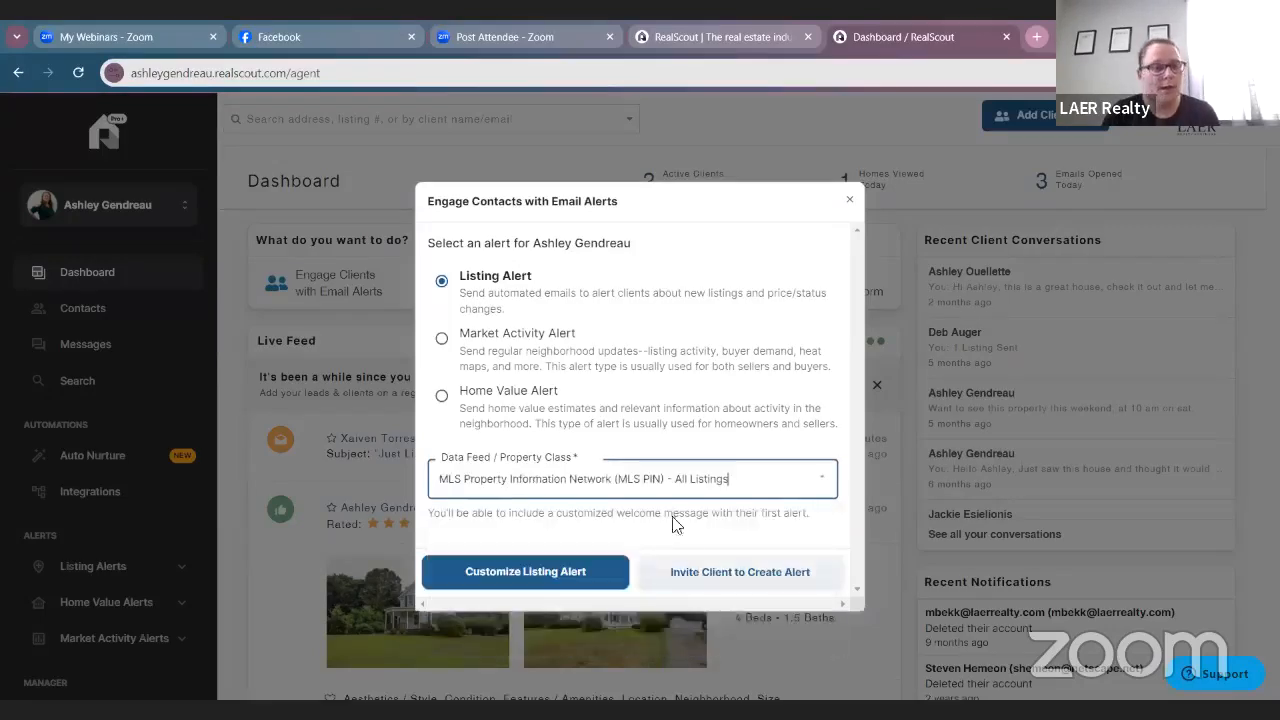
click(565, 571)
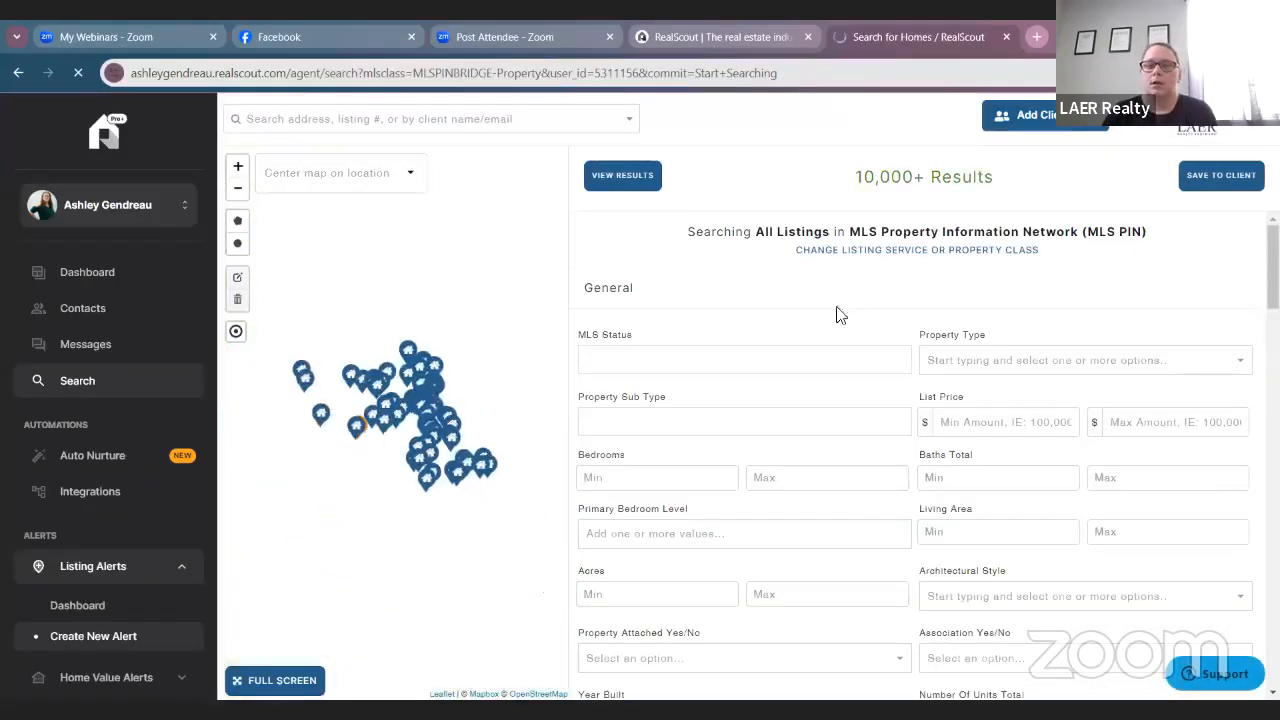
Limit MLS status to Active, excluding Reactivated, Extended and Back on Market.
scroll(734, 300, down, 1)
click(725, 288)
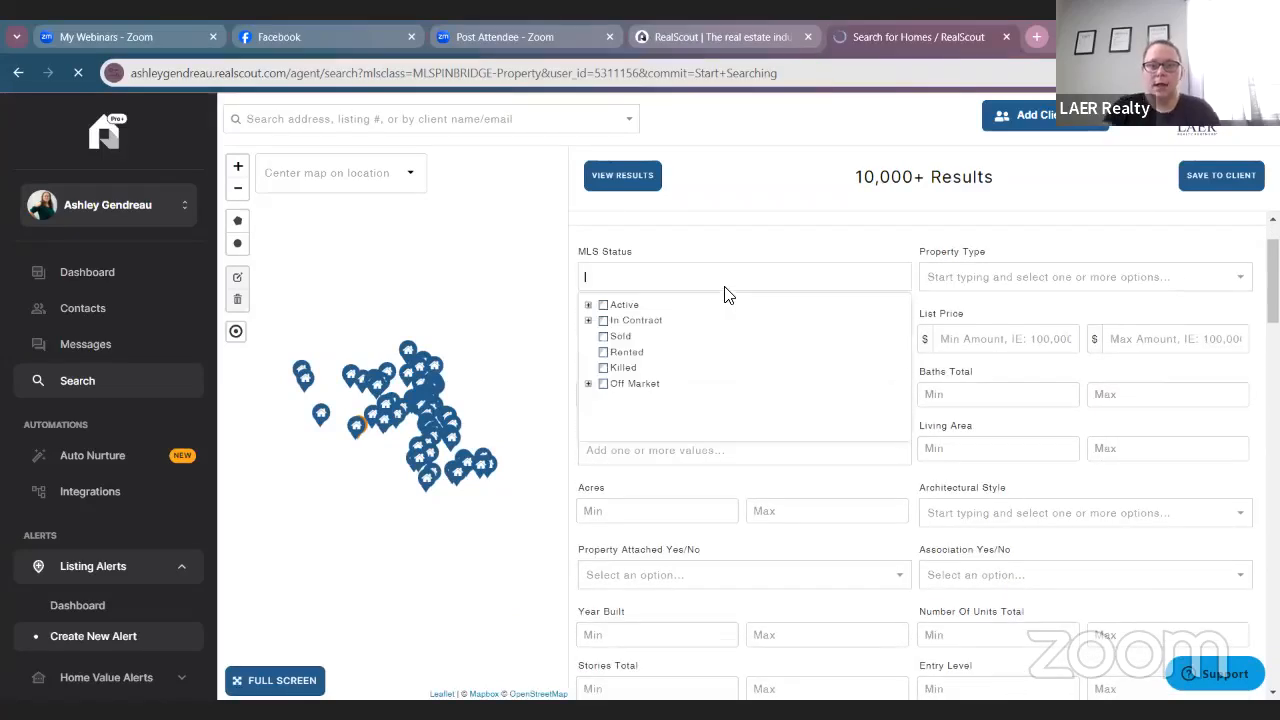
text(active)
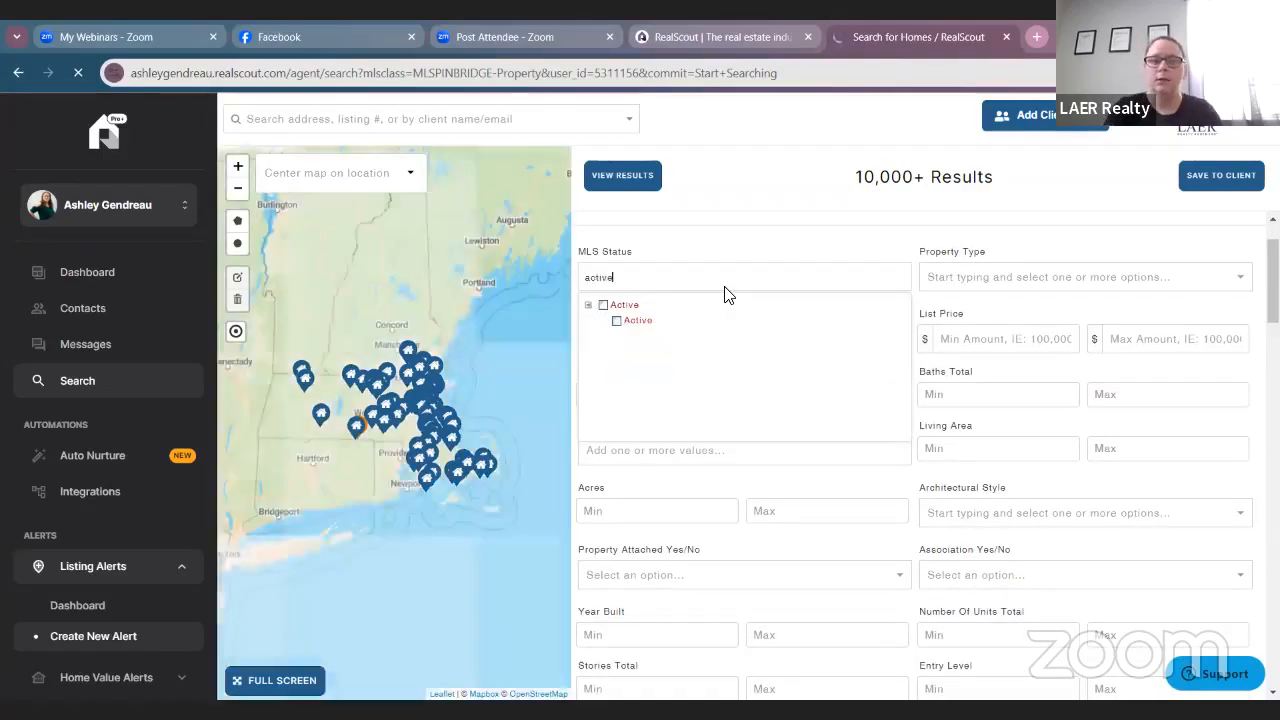
click(625, 307)
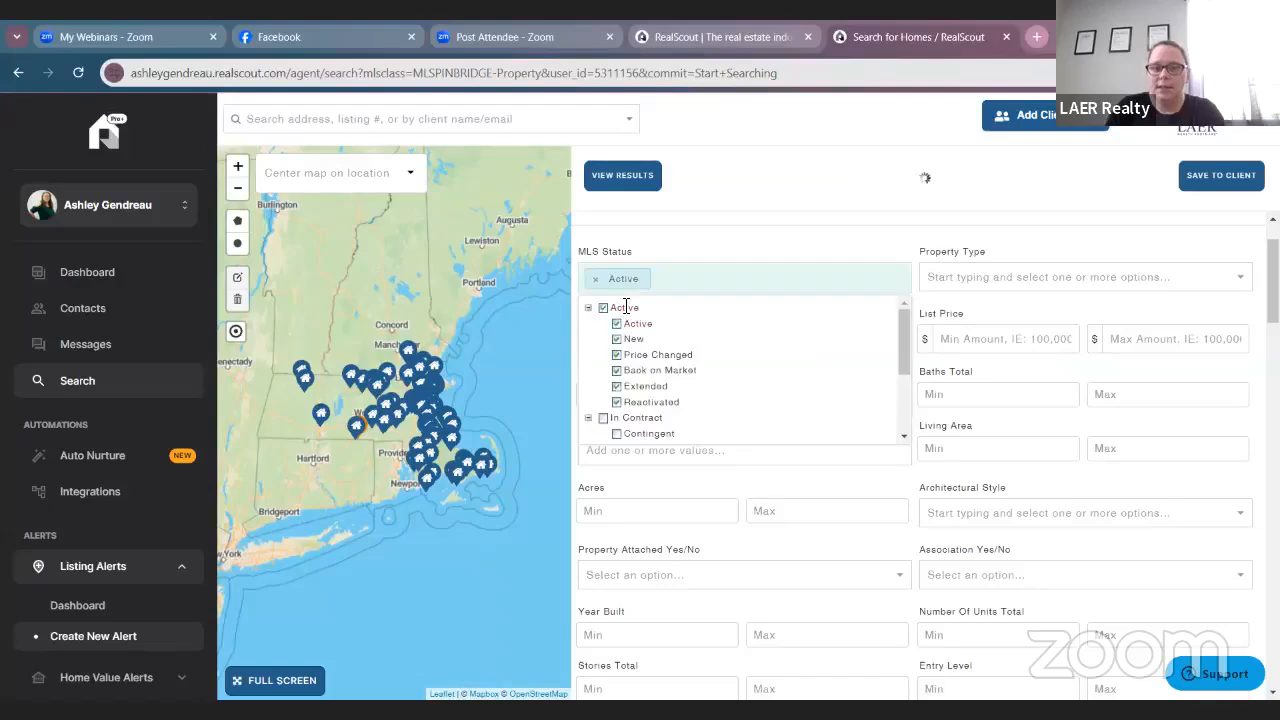
click(667, 406)
click(629, 414)
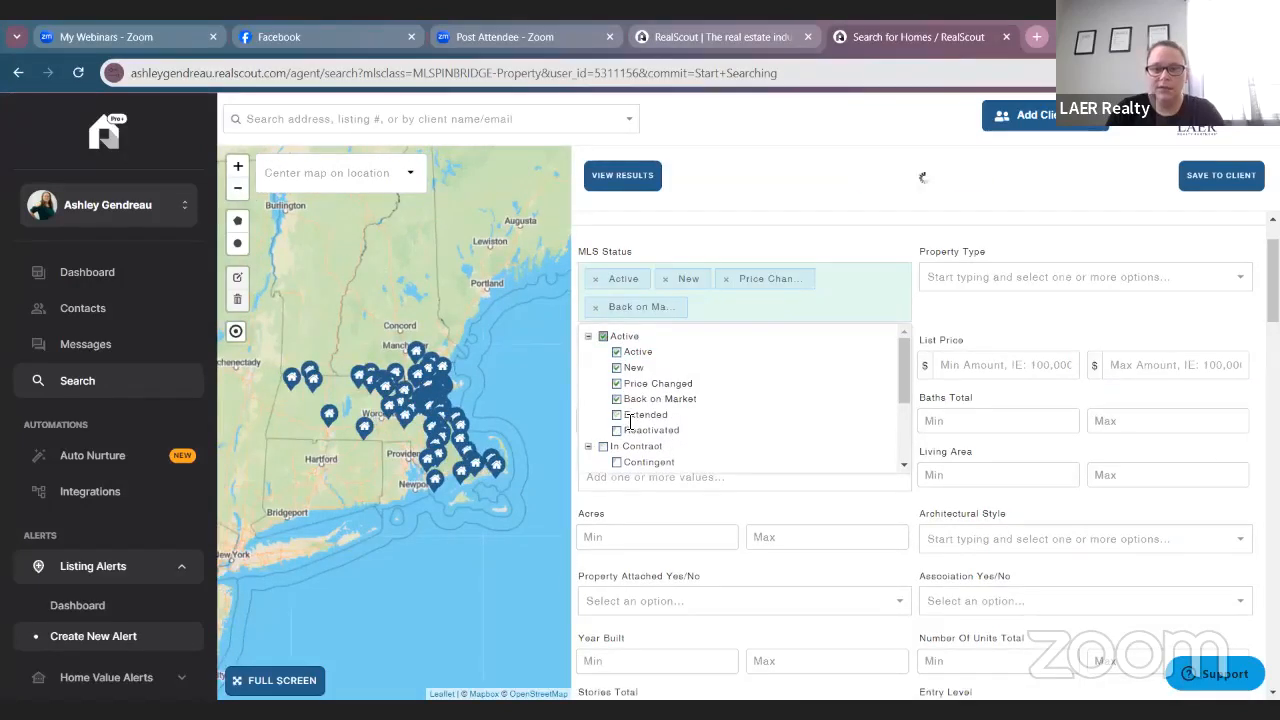
click(629, 399)
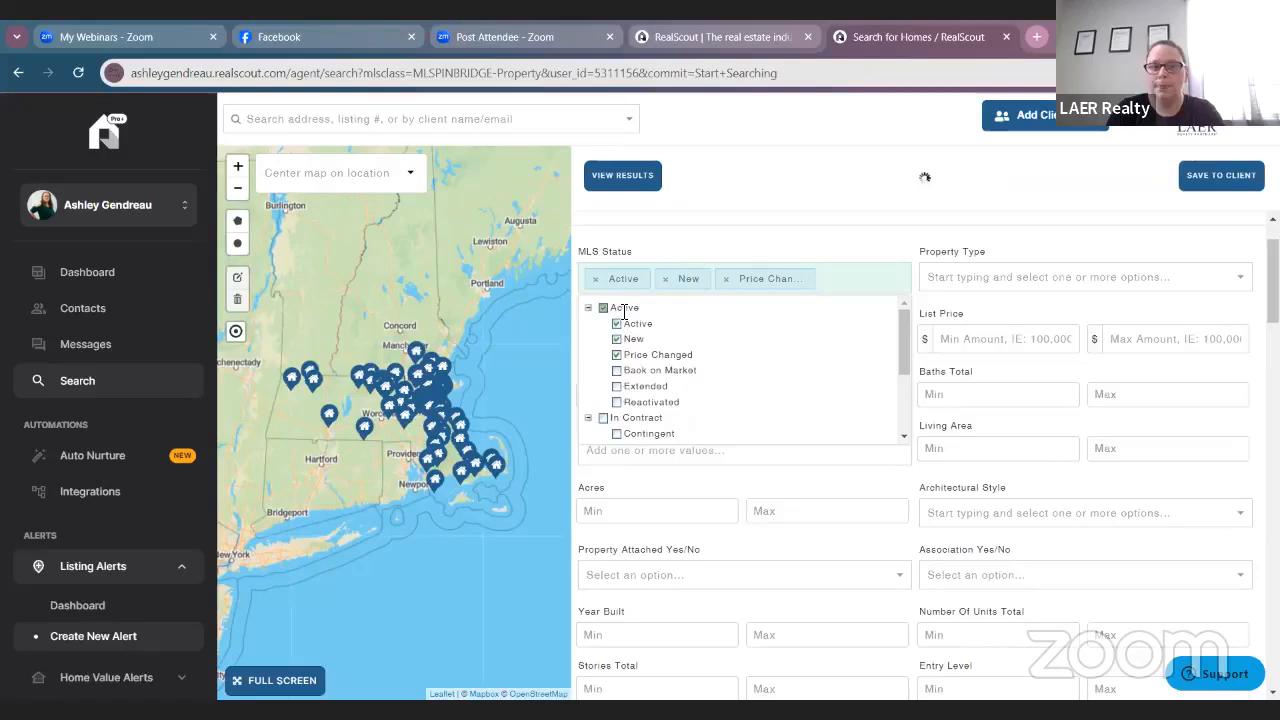
Restrict property type to Residential and sub type to Single Family Residence.
click(1040, 277)
click(1056, 318)
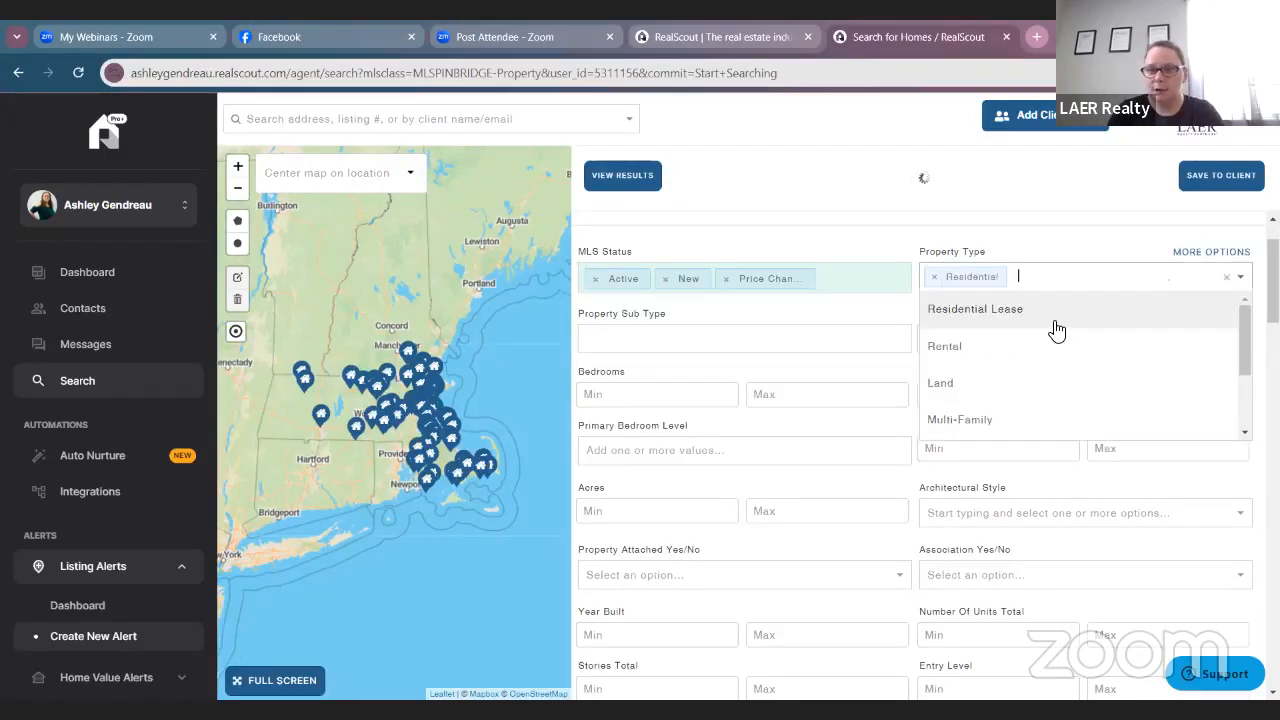
click(766, 333)
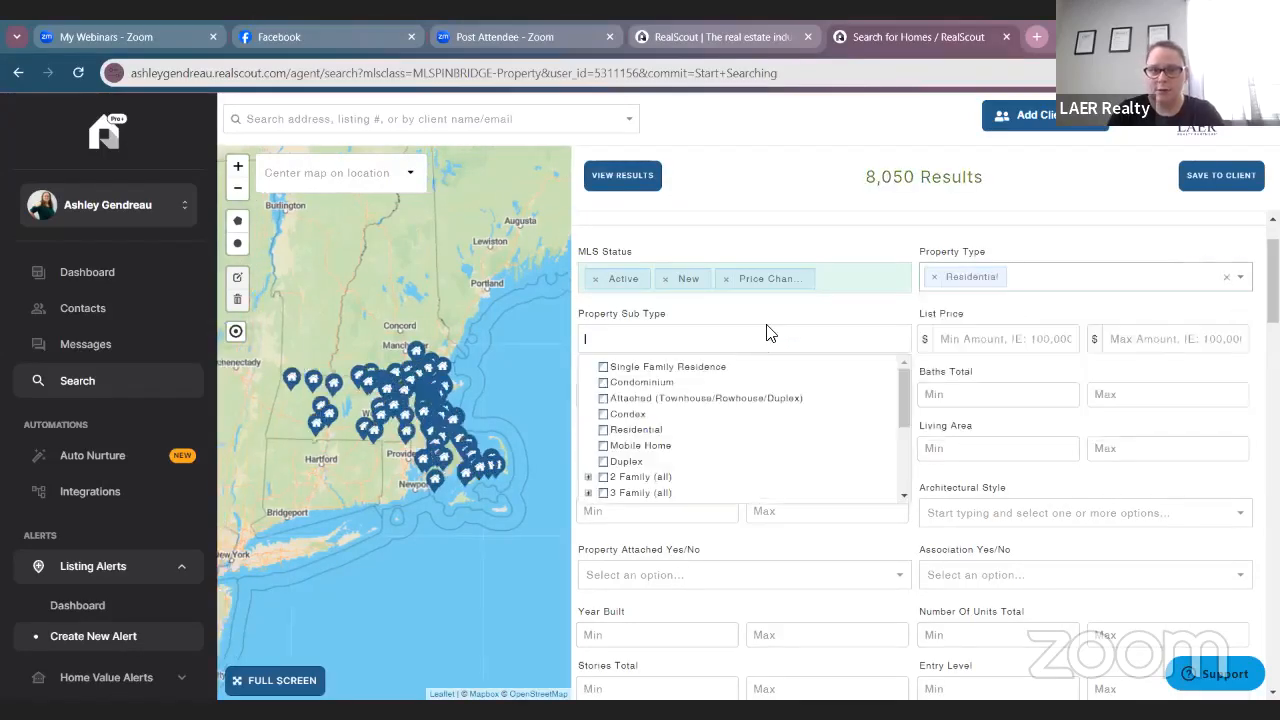
click(636, 369)
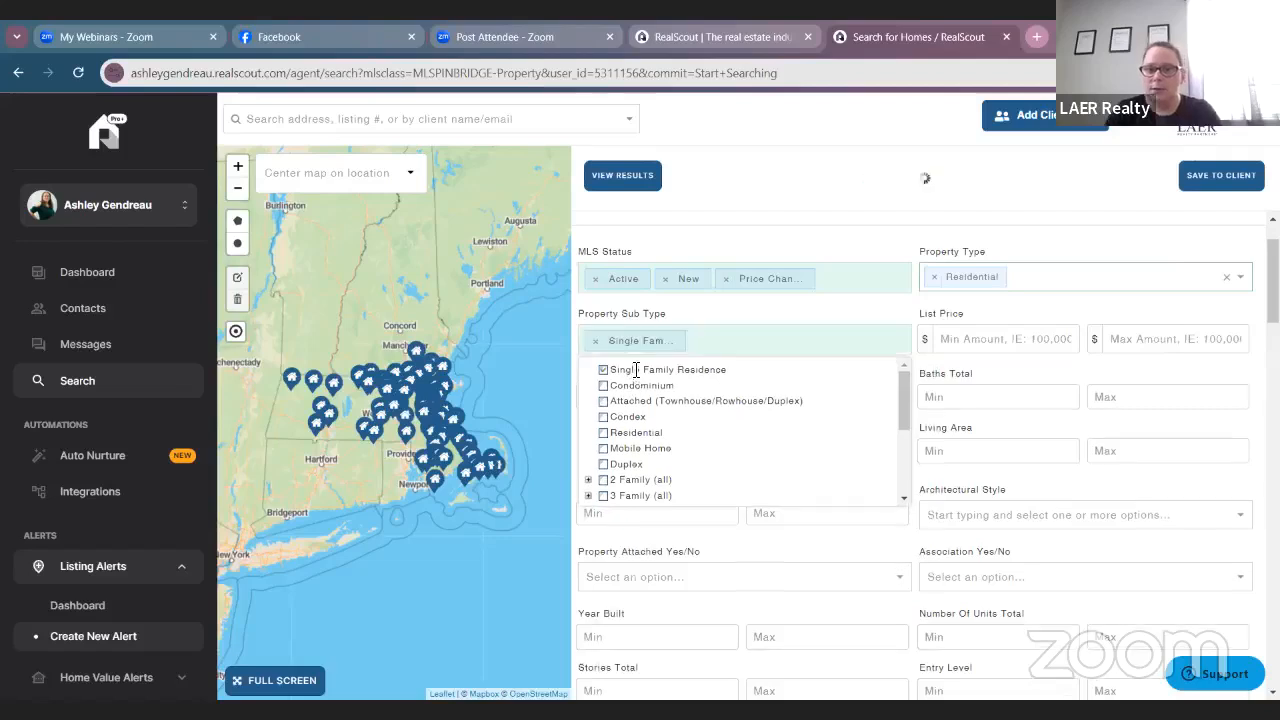
Enter a list price range of 450,000 to 550,000.
click(986, 340)
text(450,000)
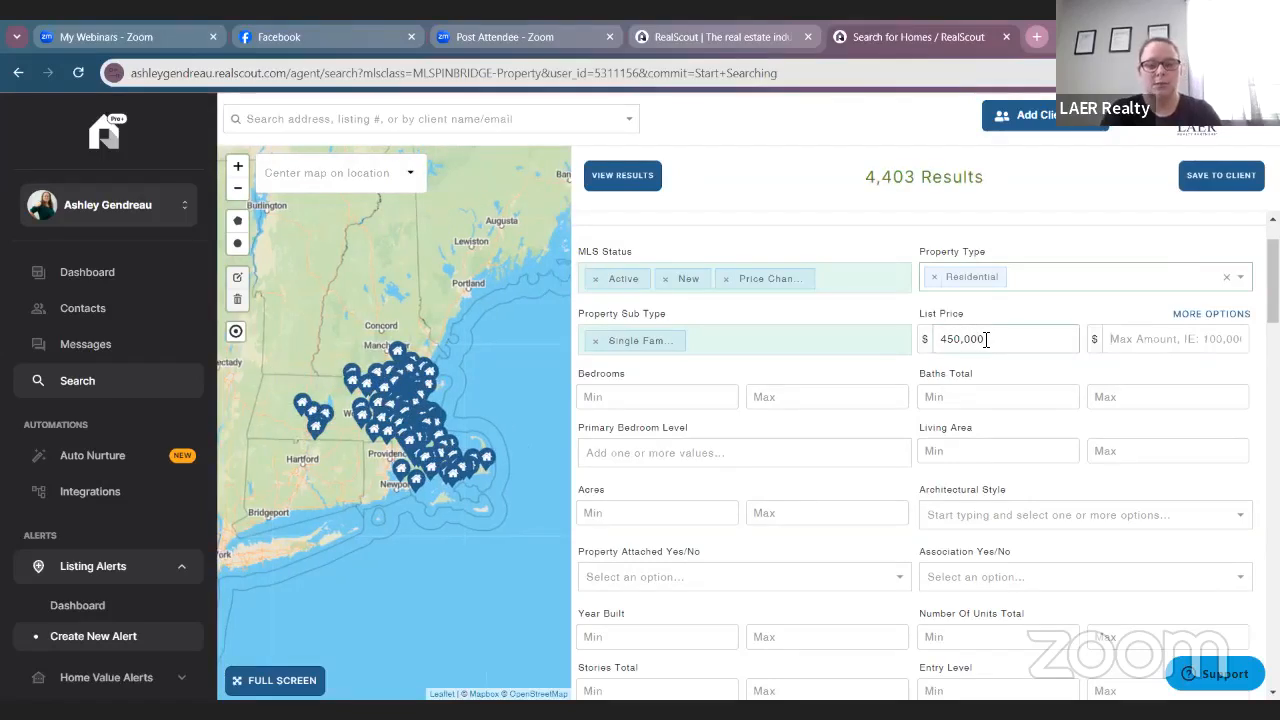
key(Tab)
text(550,000)
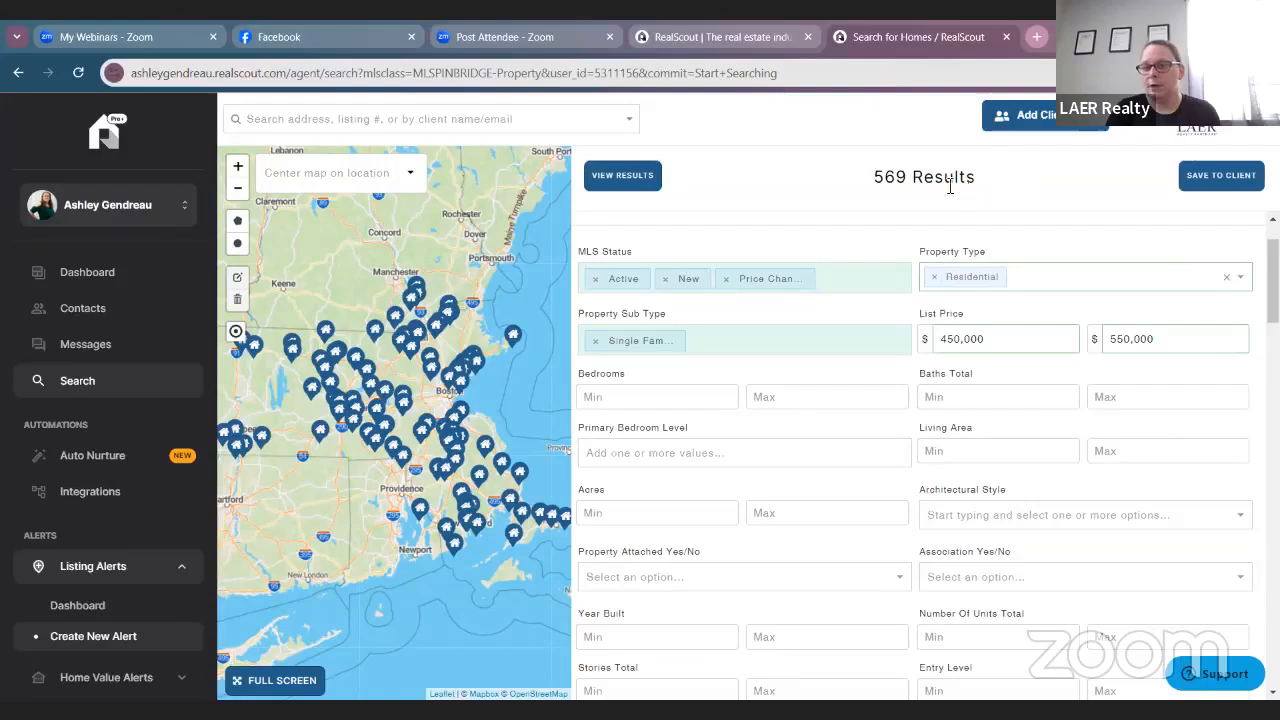
drag(982, 184, 848, 185)
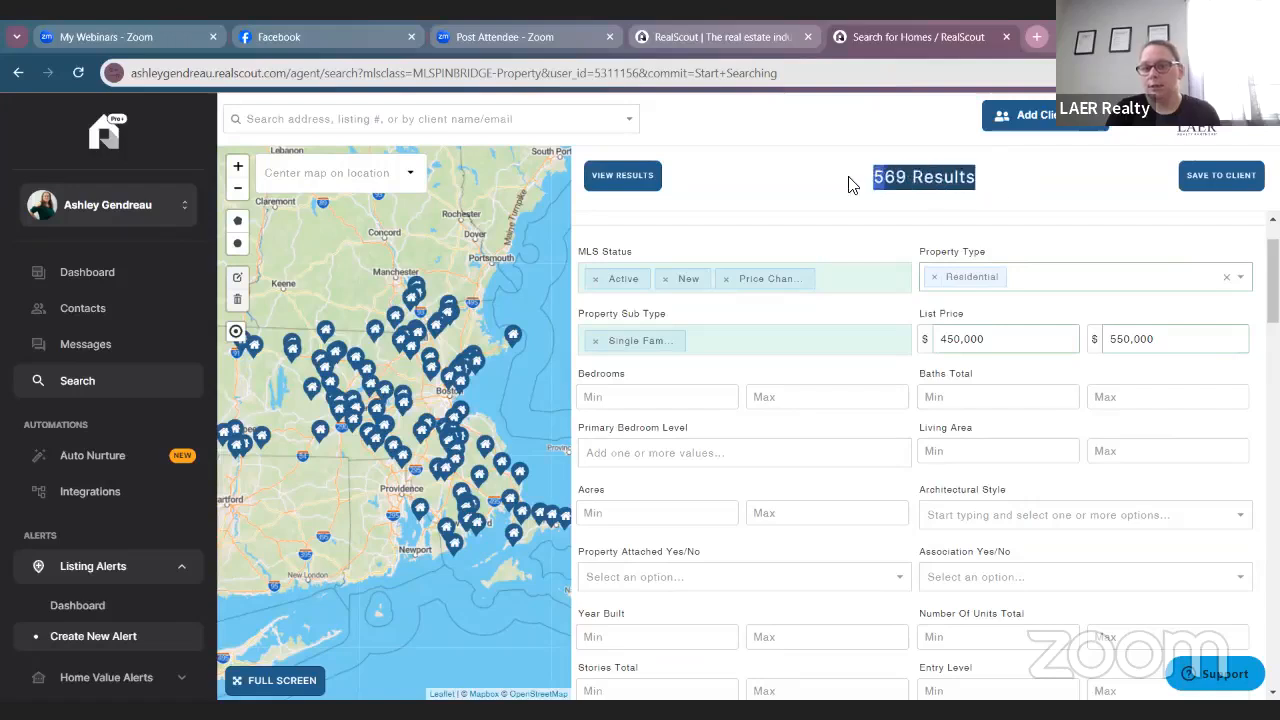
Clear both price boxes and re-enter 450,000 minimum and 550,000 maximum.
double_click(1028, 338)
key(BackSpace)
click(1140, 338)
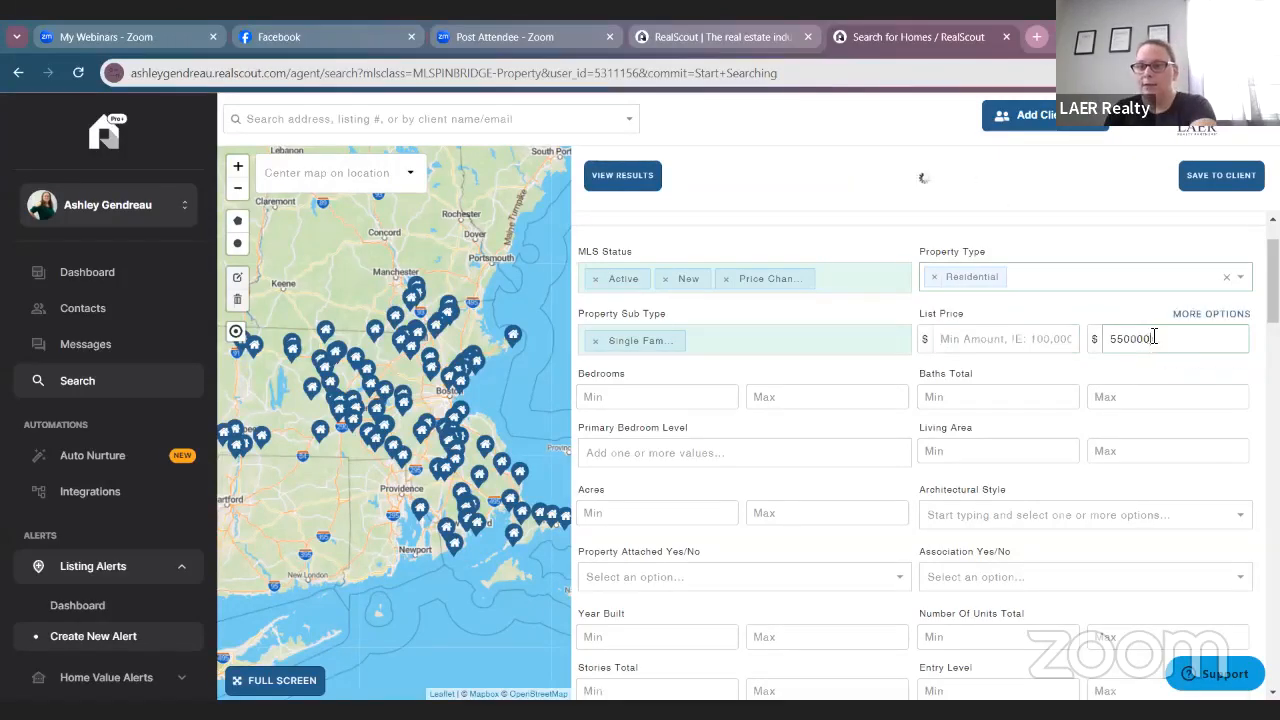
double_click(1140, 338)
key(BackSpace)
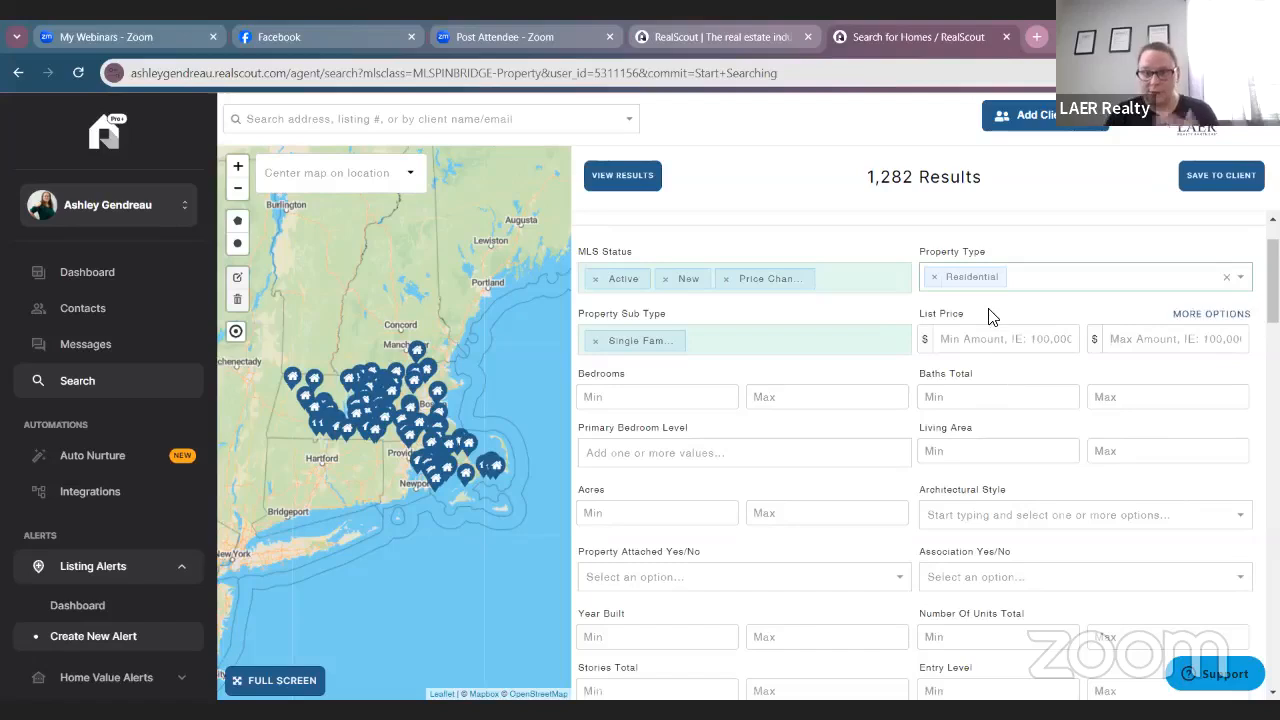
click(956, 347)
text(45)
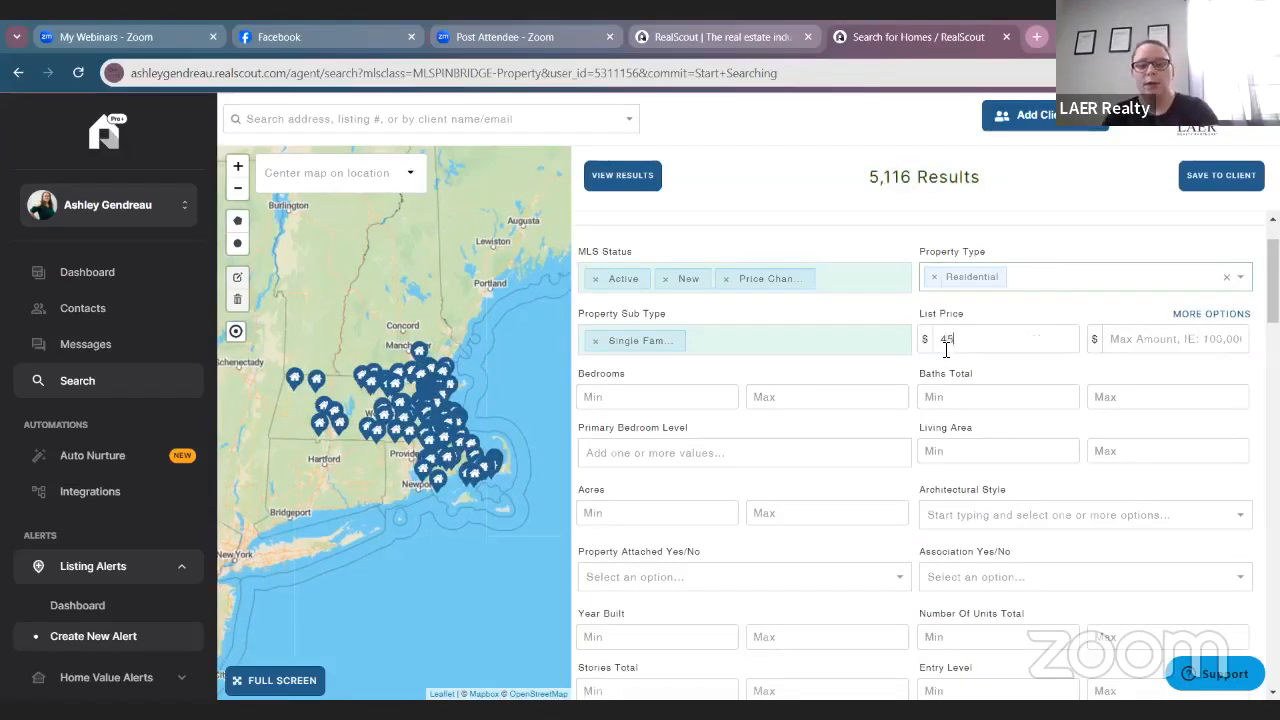
text(0,000)
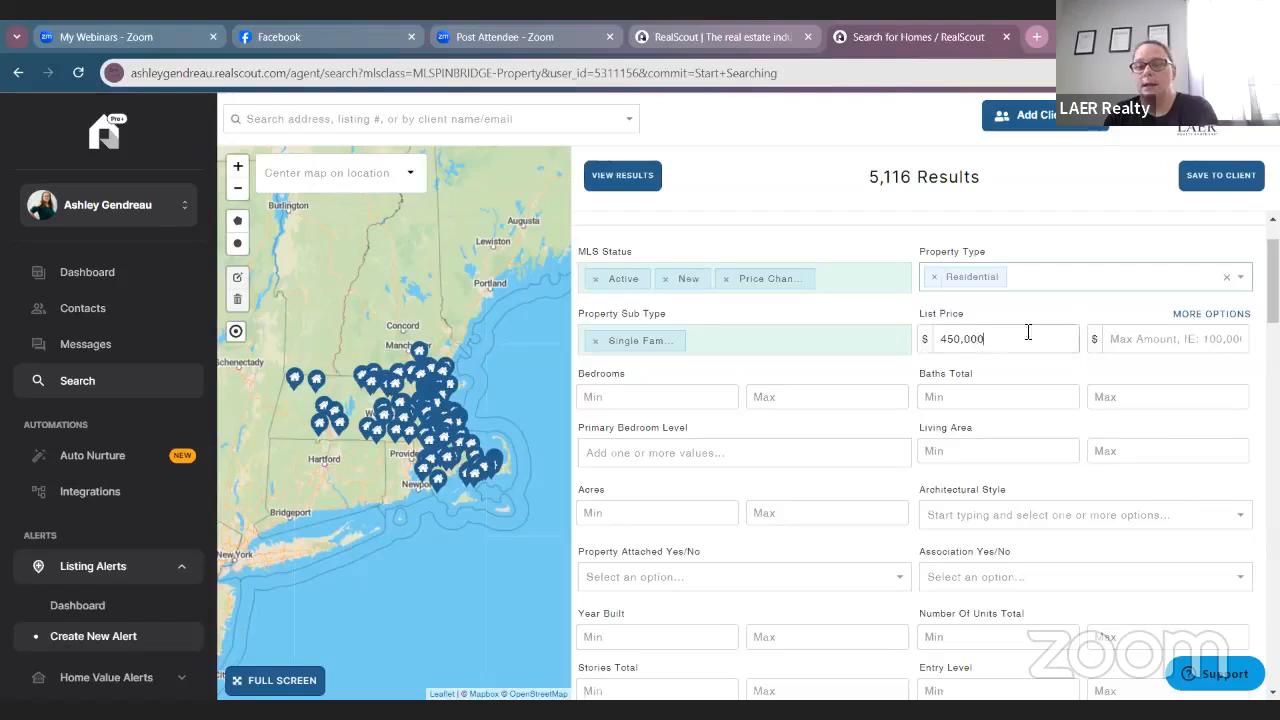
click(1134, 342)
text(550)
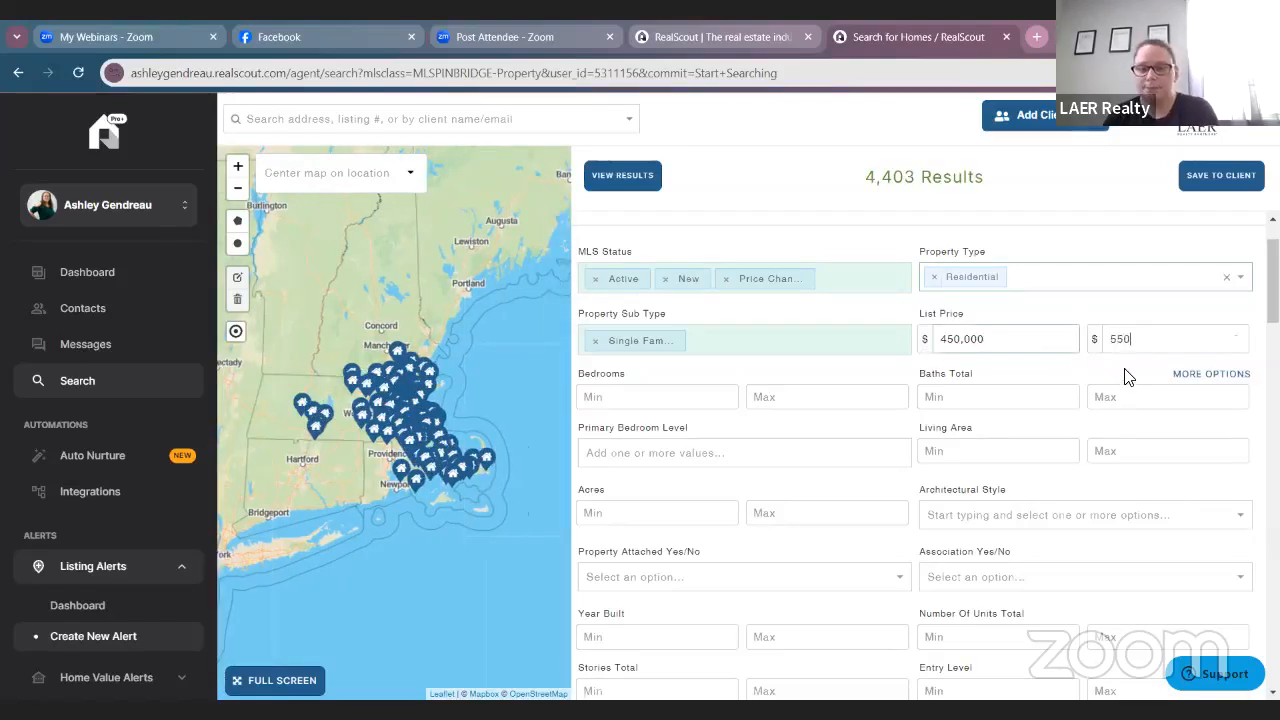
text(,000)
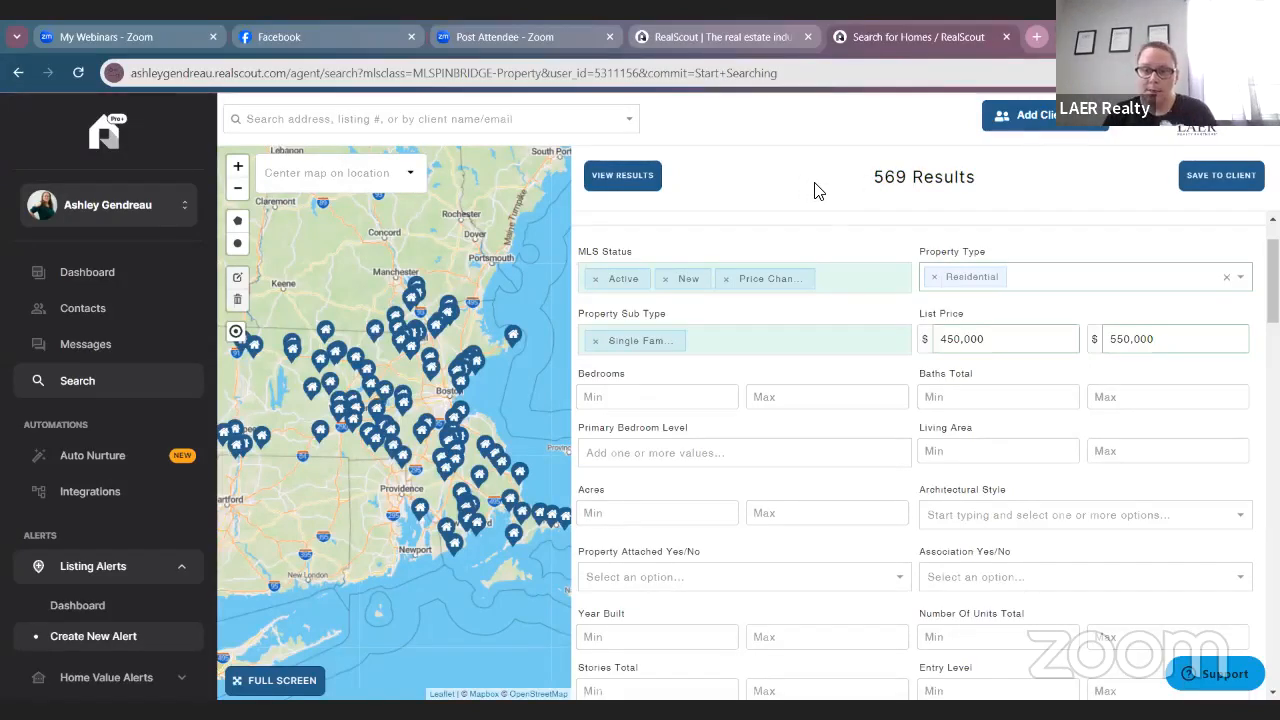
Cap bedrooms at 3 and total baths at 2.
click(838, 397)
text(3)
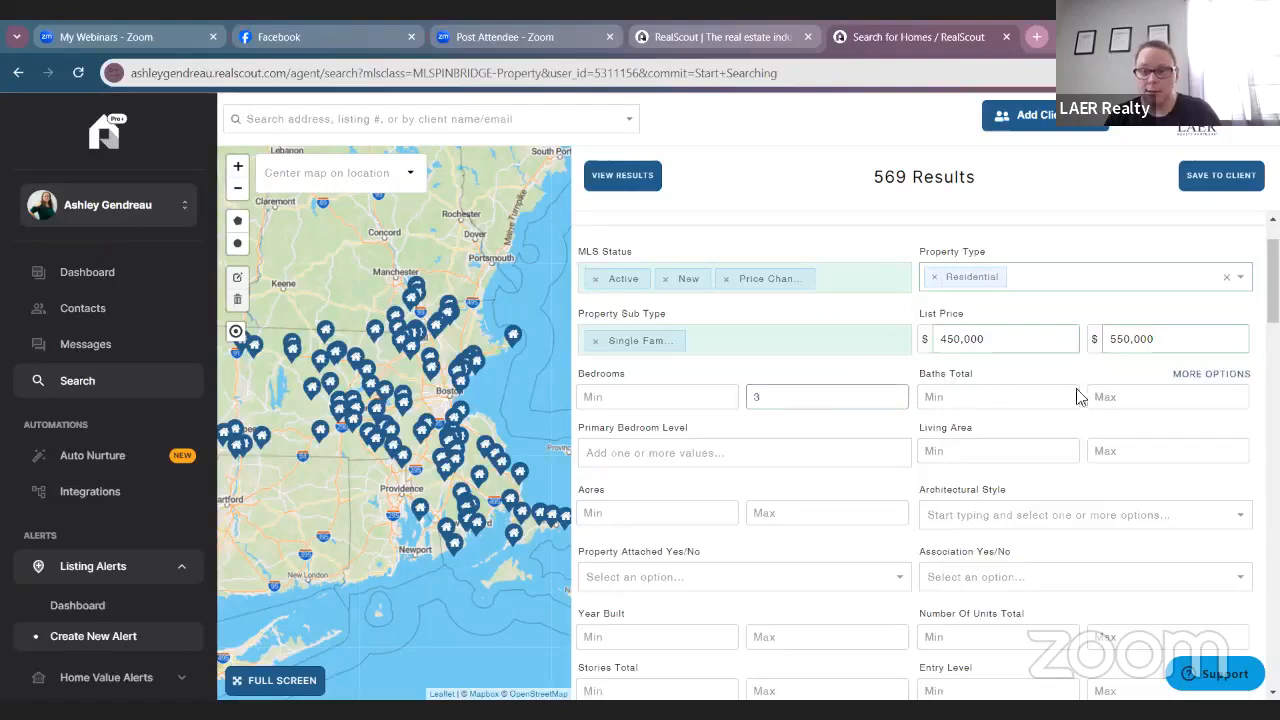
click(1163, 397)
text(2)
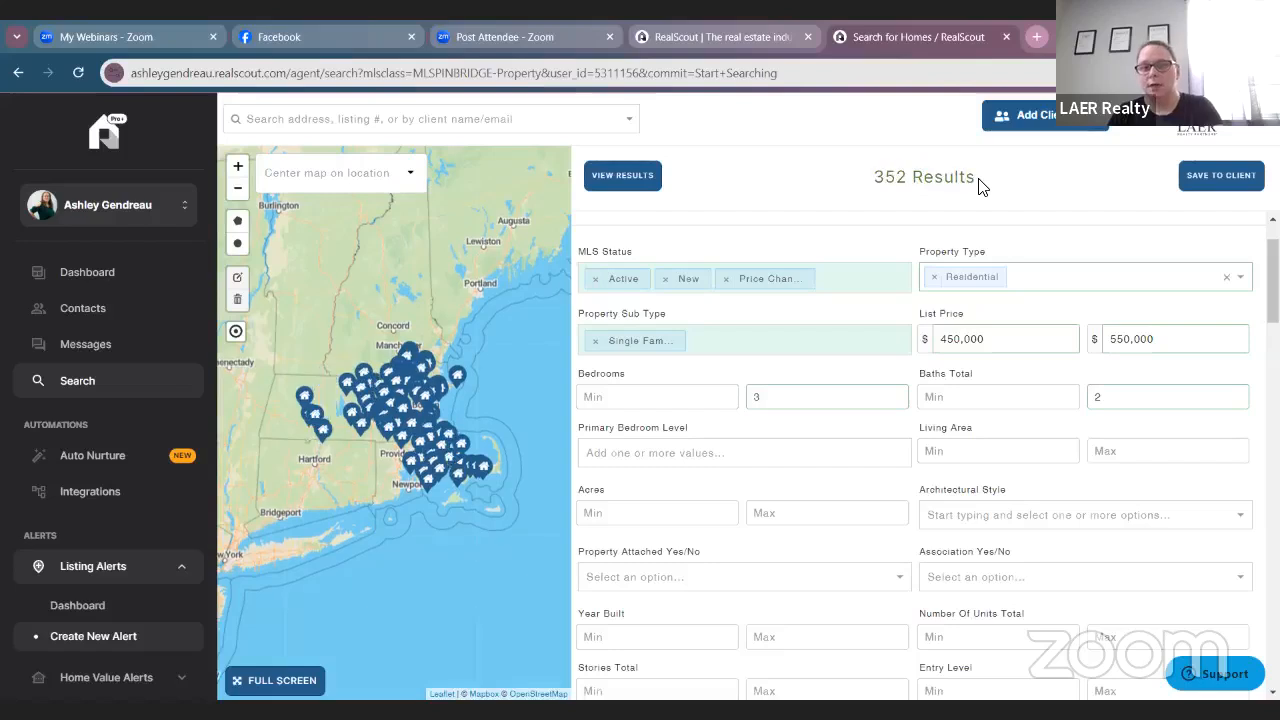
drag(982, 187, 770, 207)
click(752, 192)
Set the maximum lot size to 3 acres.
scroll(790, 250, down, 1)
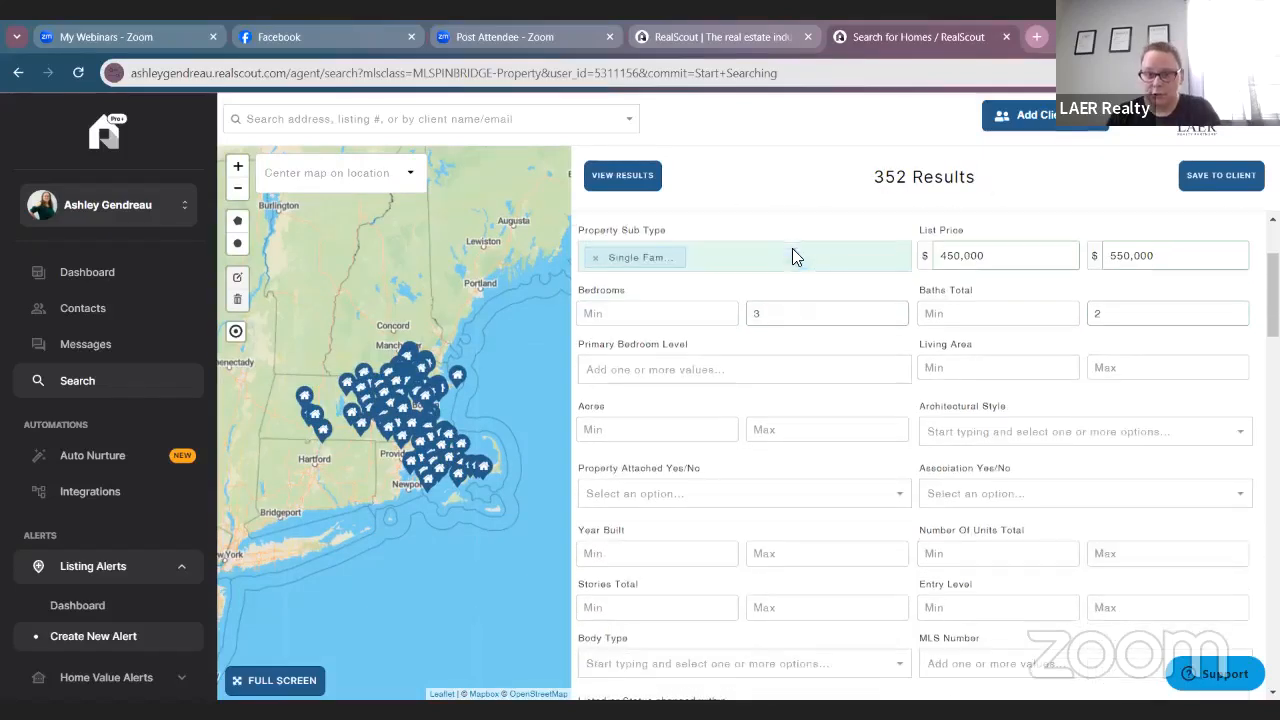
scroll(756, 376, down, 1)
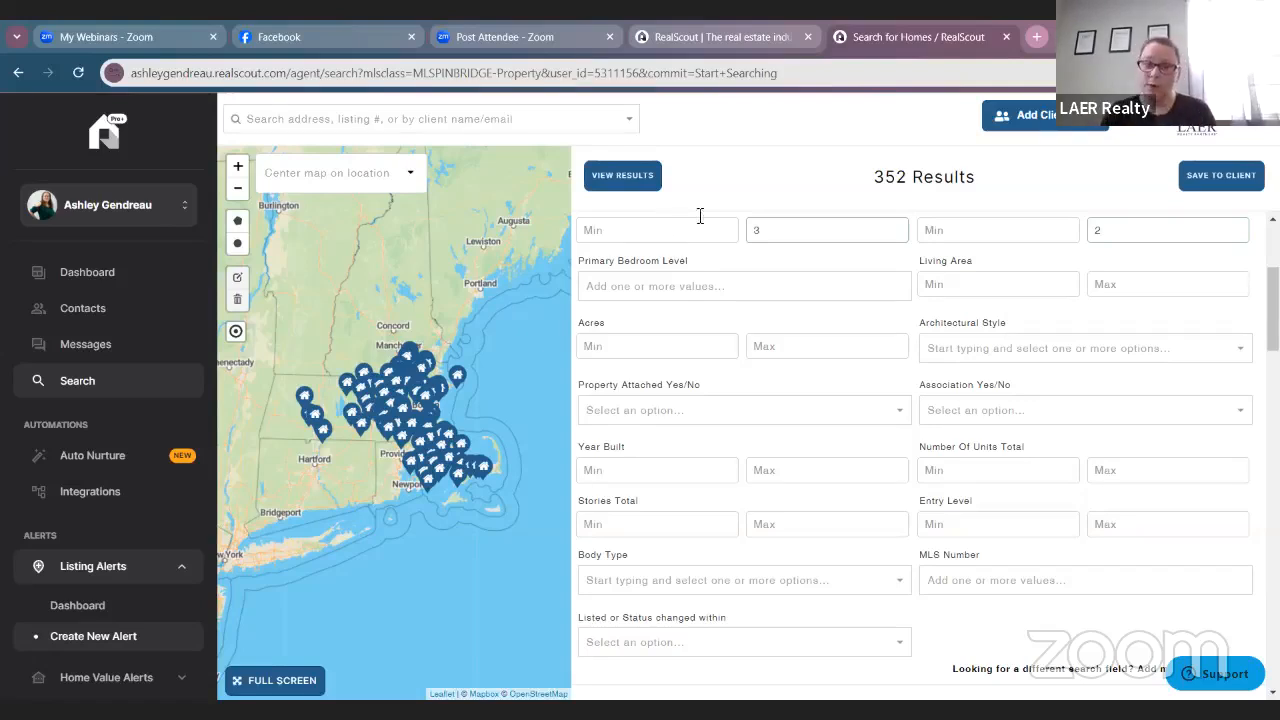
click(714, 286)
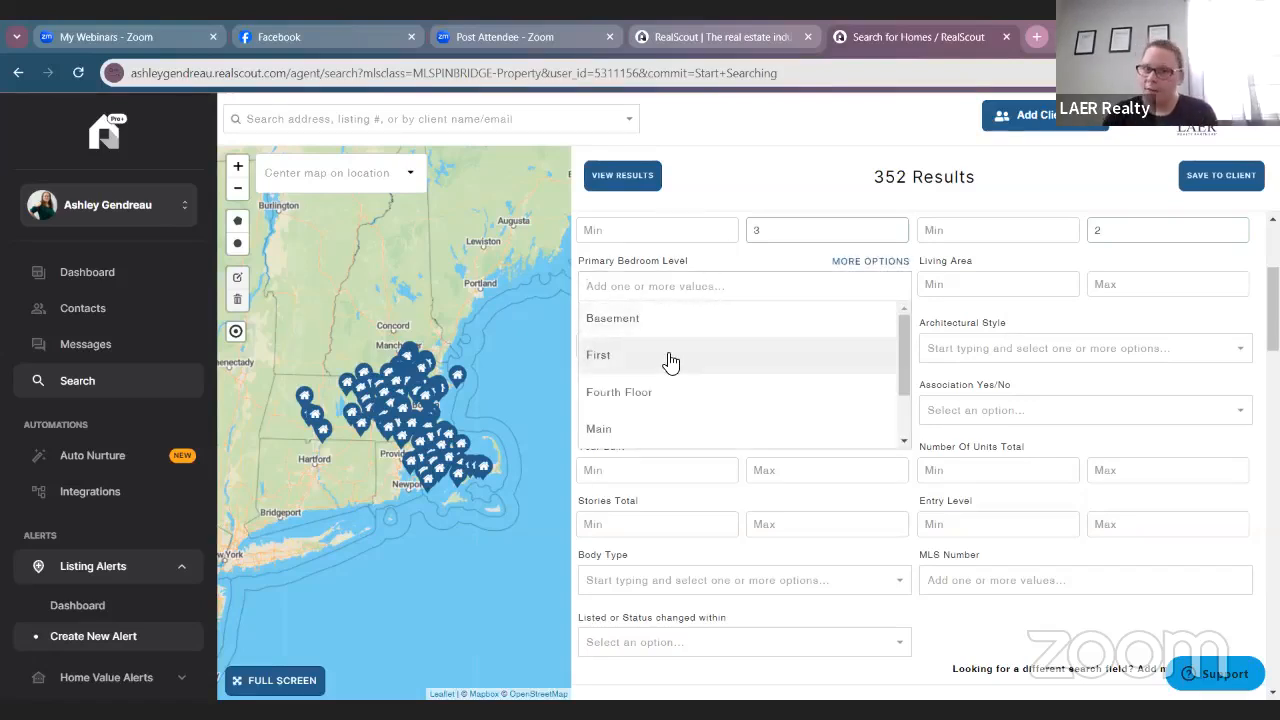
click(712, 258)
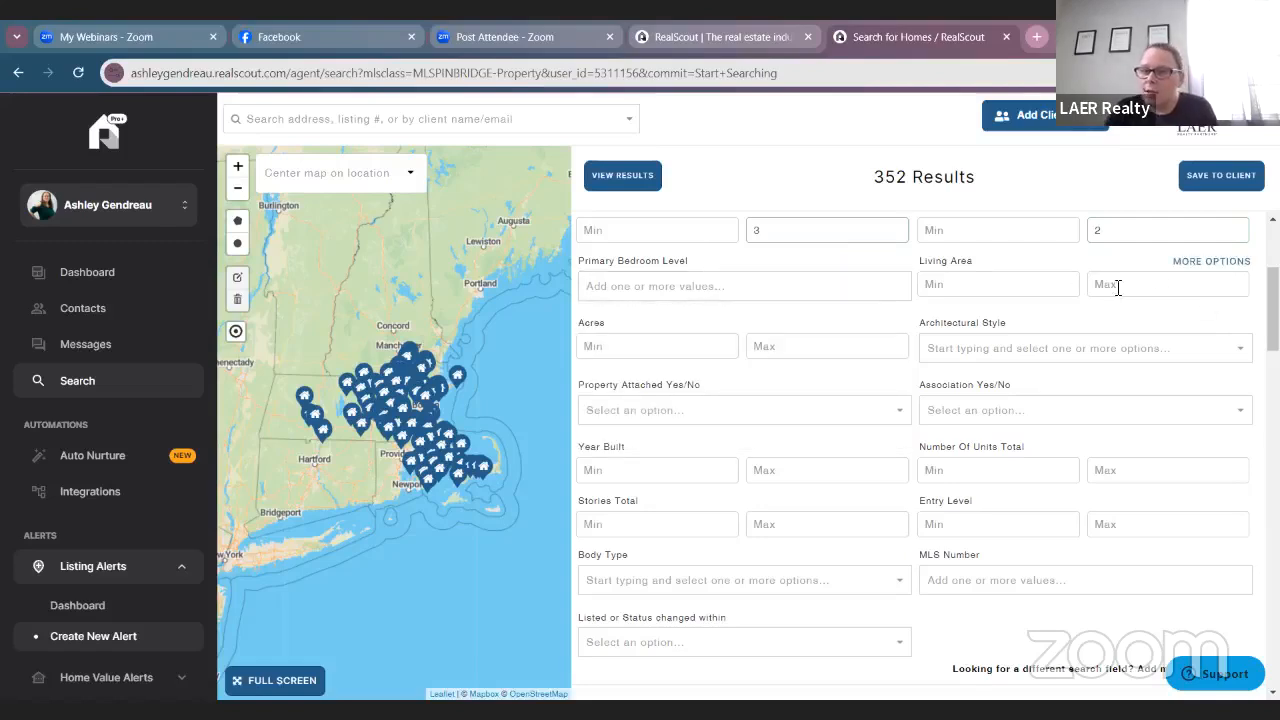
scroll(1100, 282, down, 1)
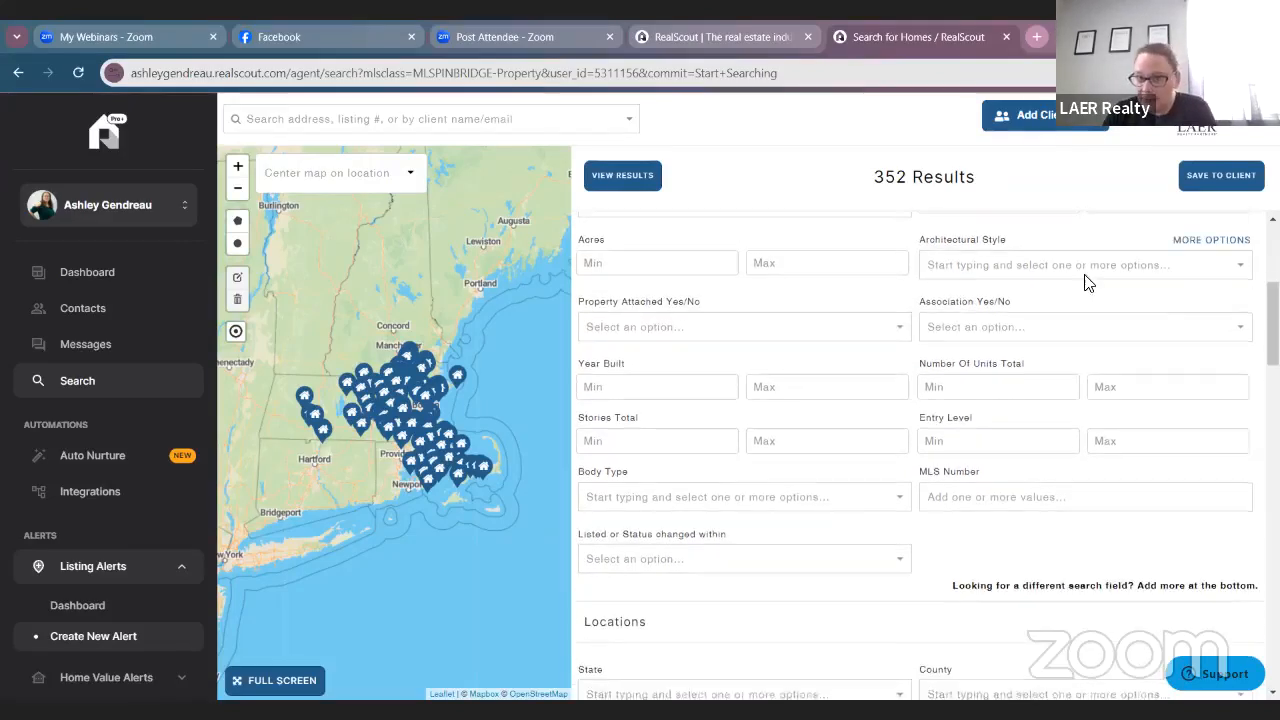
scroll(806, 258, up, 1)
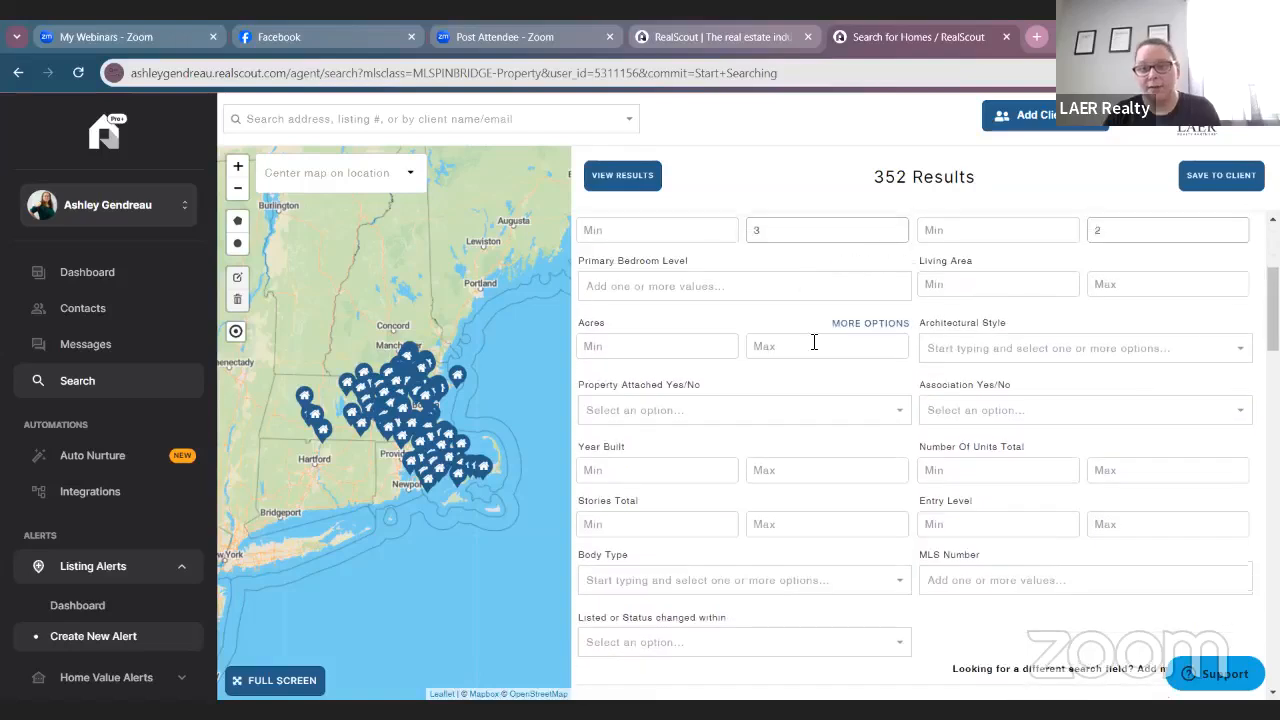
click(816, 346)
text(3)
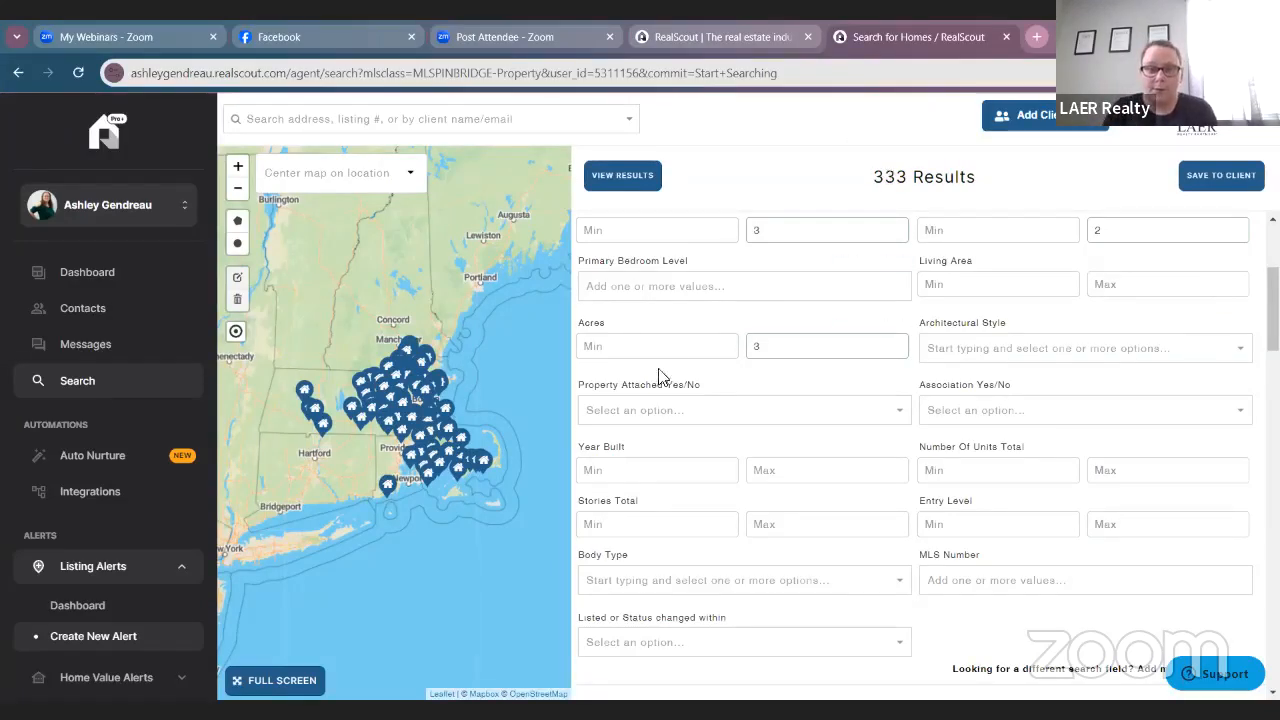
click(676, 345)
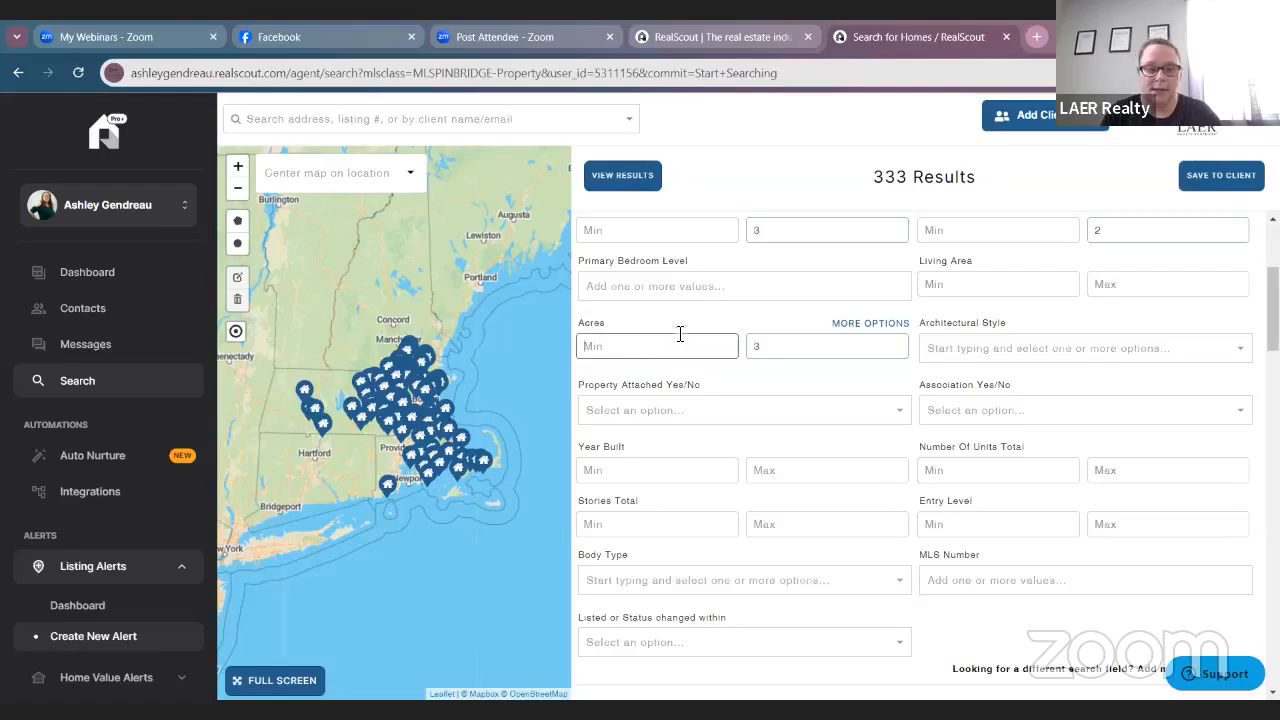
Enter 2 as the minimum acres and review the remaining filters.
text(2)
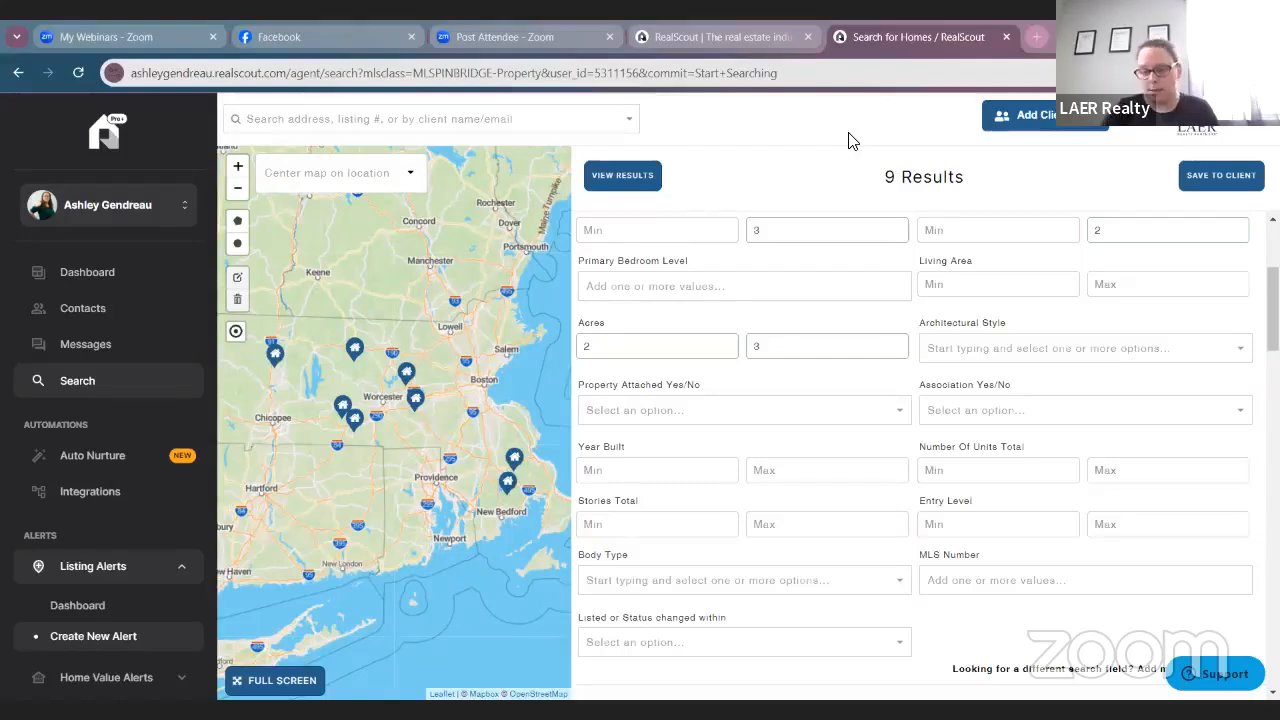
scroll(790, 240, down, 3)
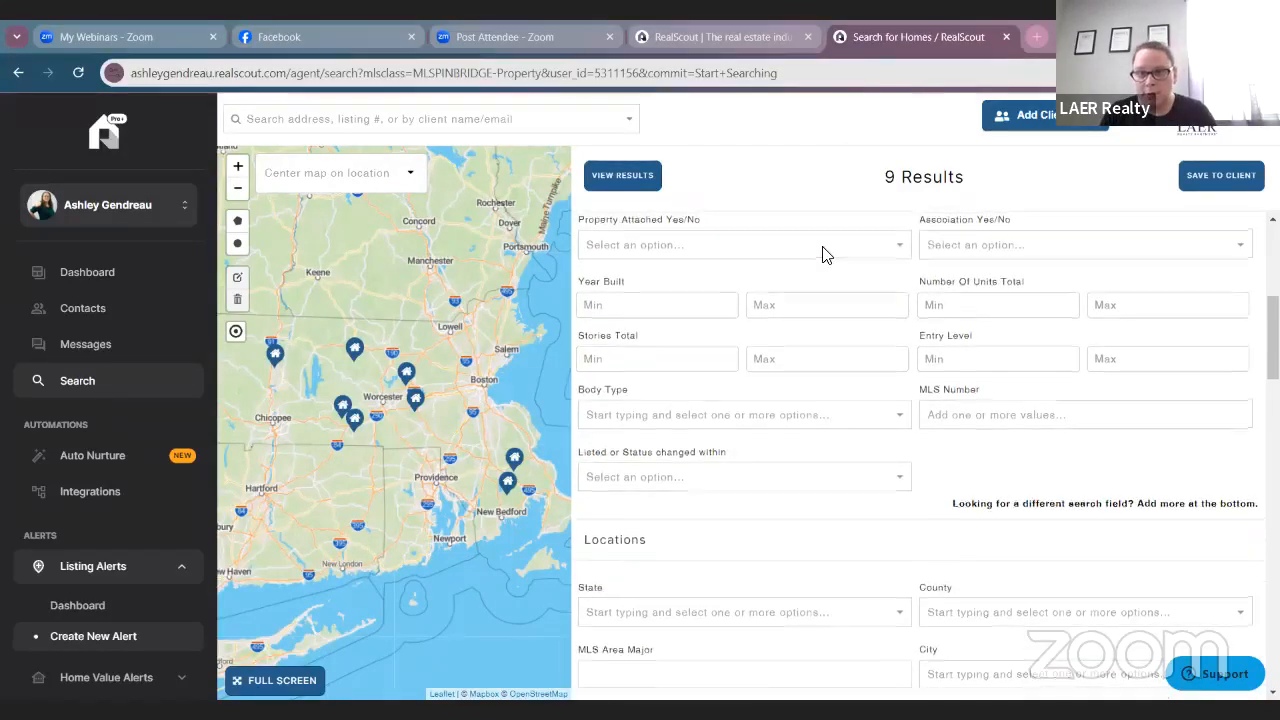
scroll(700, 290, up, 1)
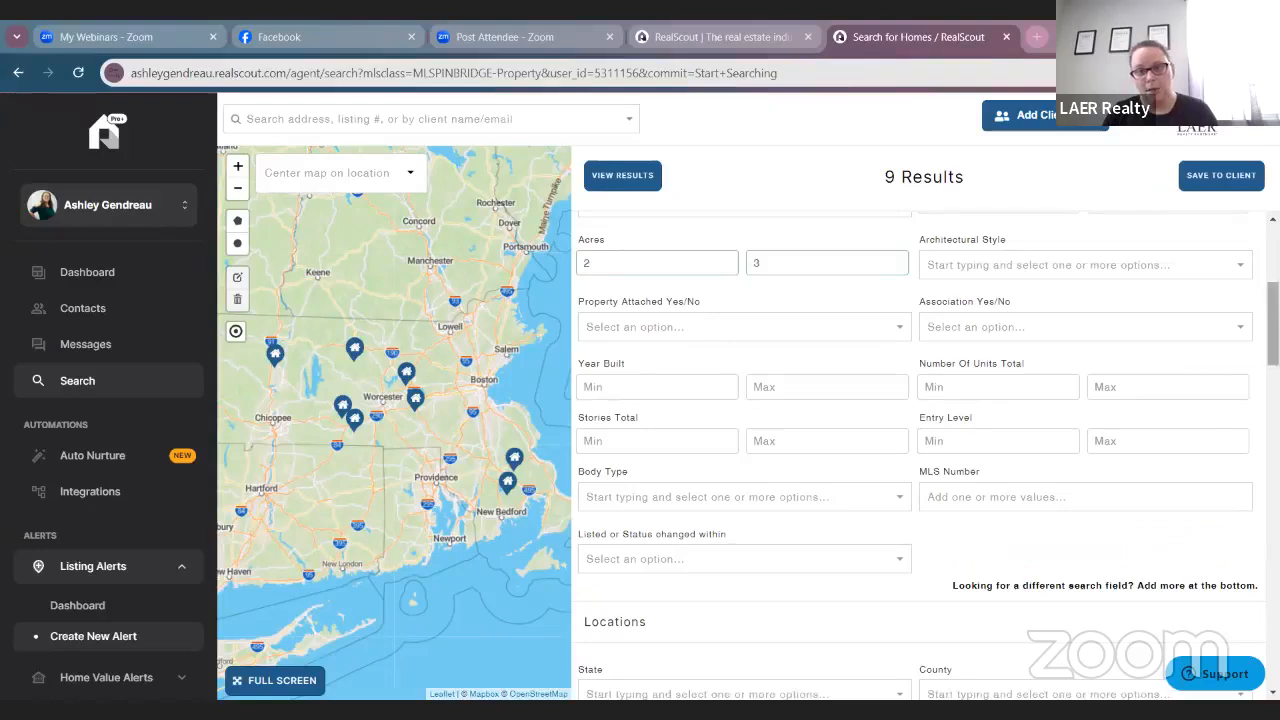
scroll(1100, 308, down, 1)
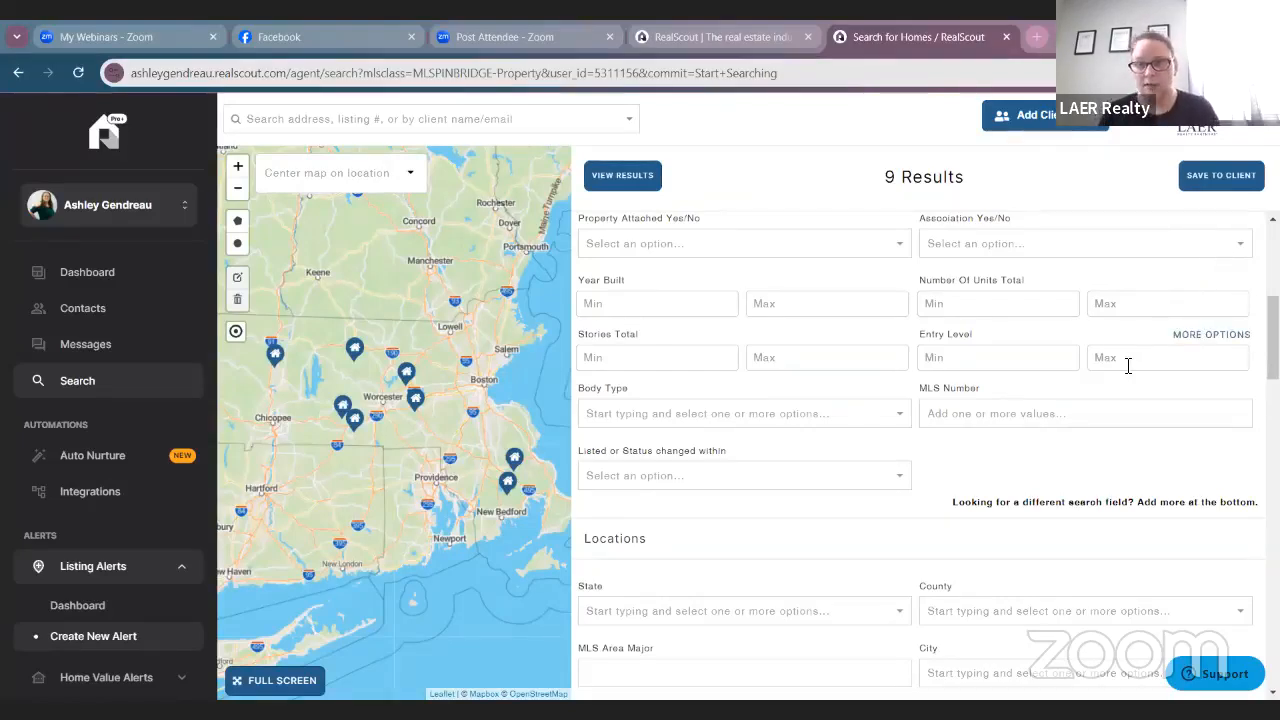
scroll(1122, 368, down, 2)
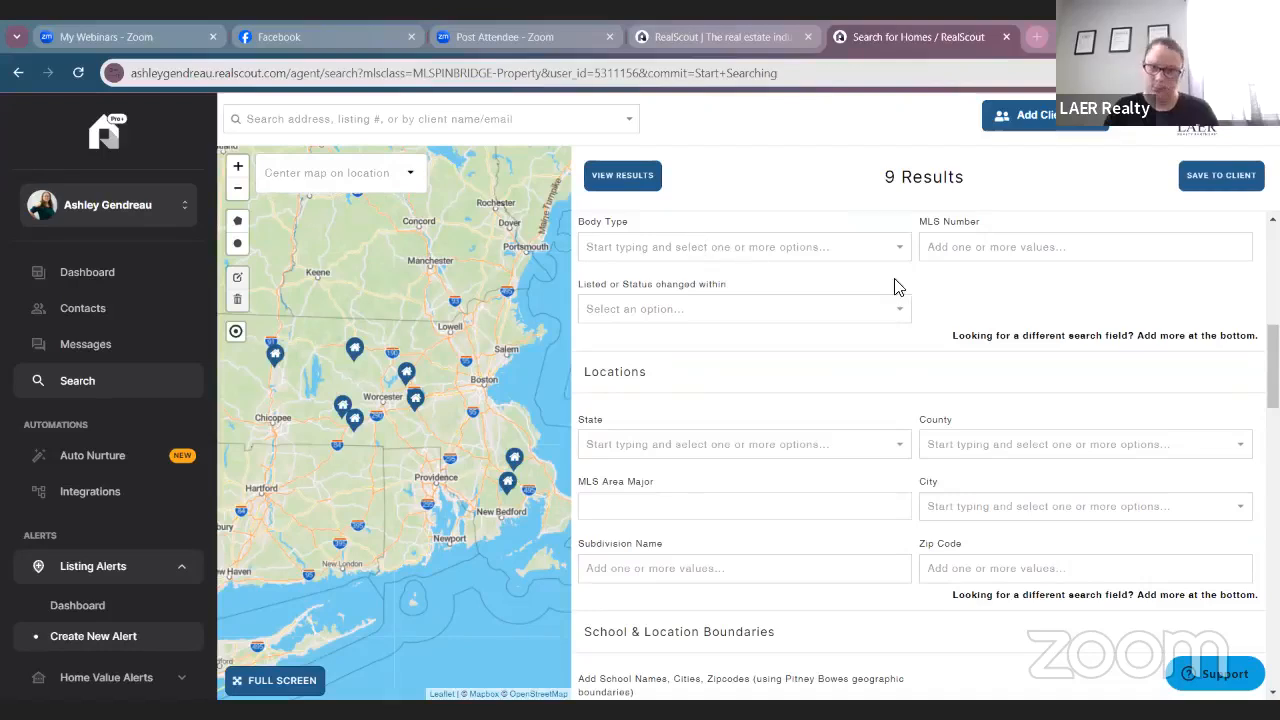
Try Last 7 and Last 30 days, then settle the listed-or-changed window on Last 10 days.
click(846, 311)
scroll(846, 320, down, 1)
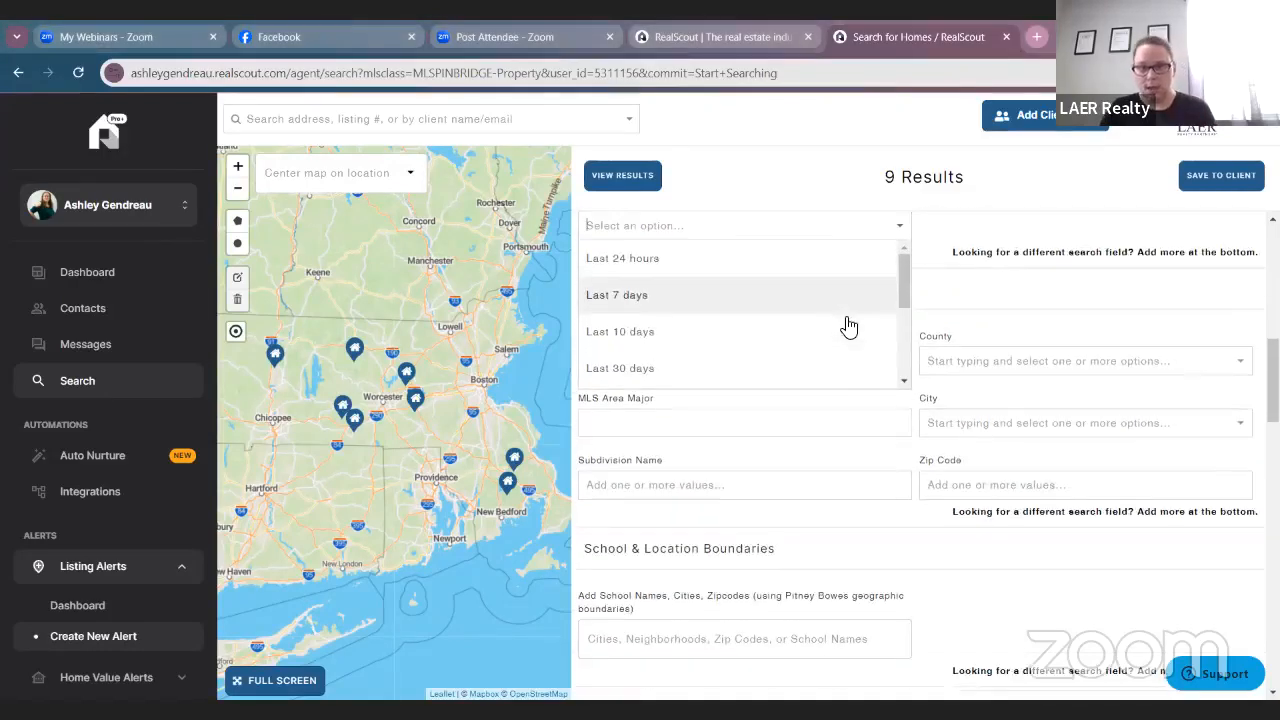
scroll(831, 289, up, 2)
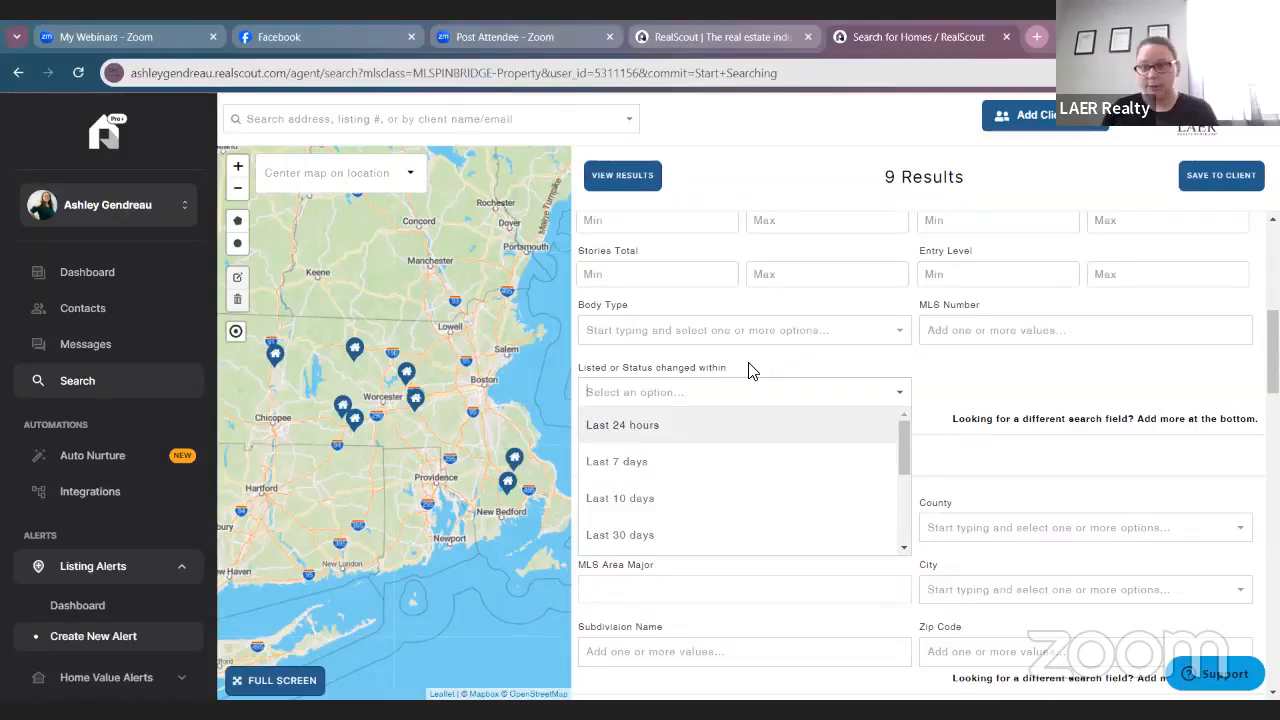
click(731, 480)
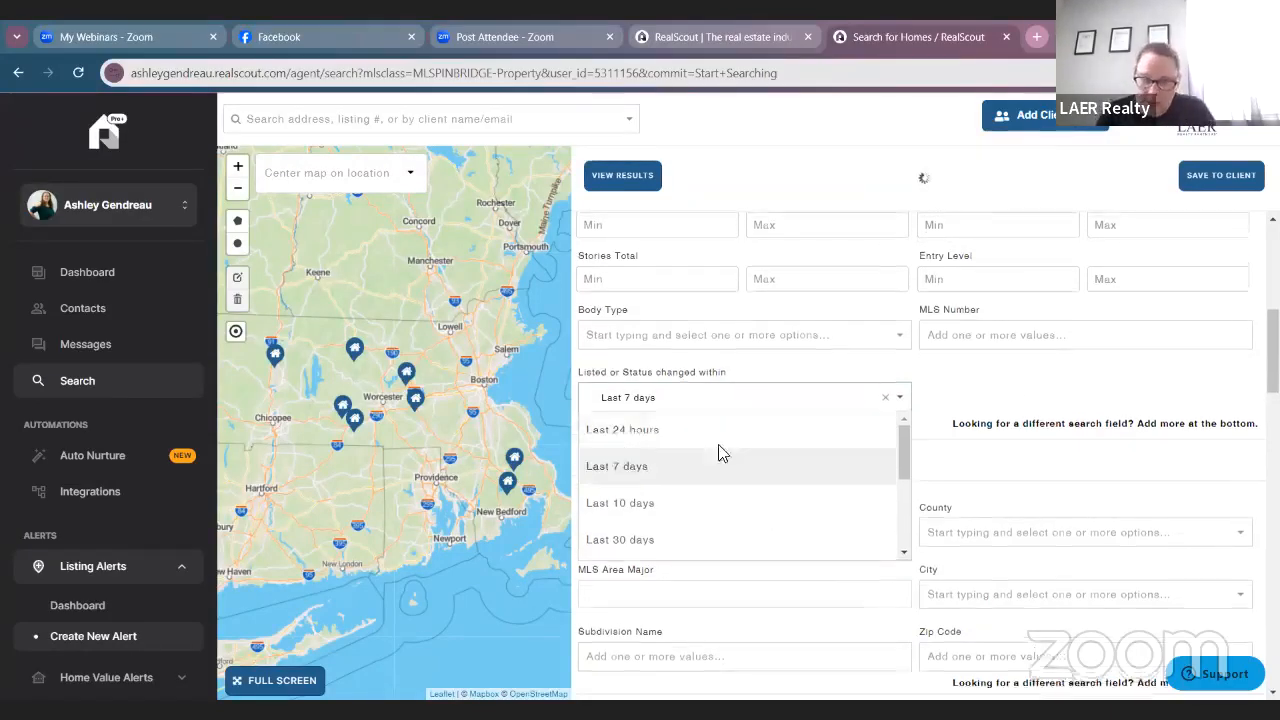
scroll(720, 460, up, 2)
scroll(715, 496, down, 2)
click(684, 534)
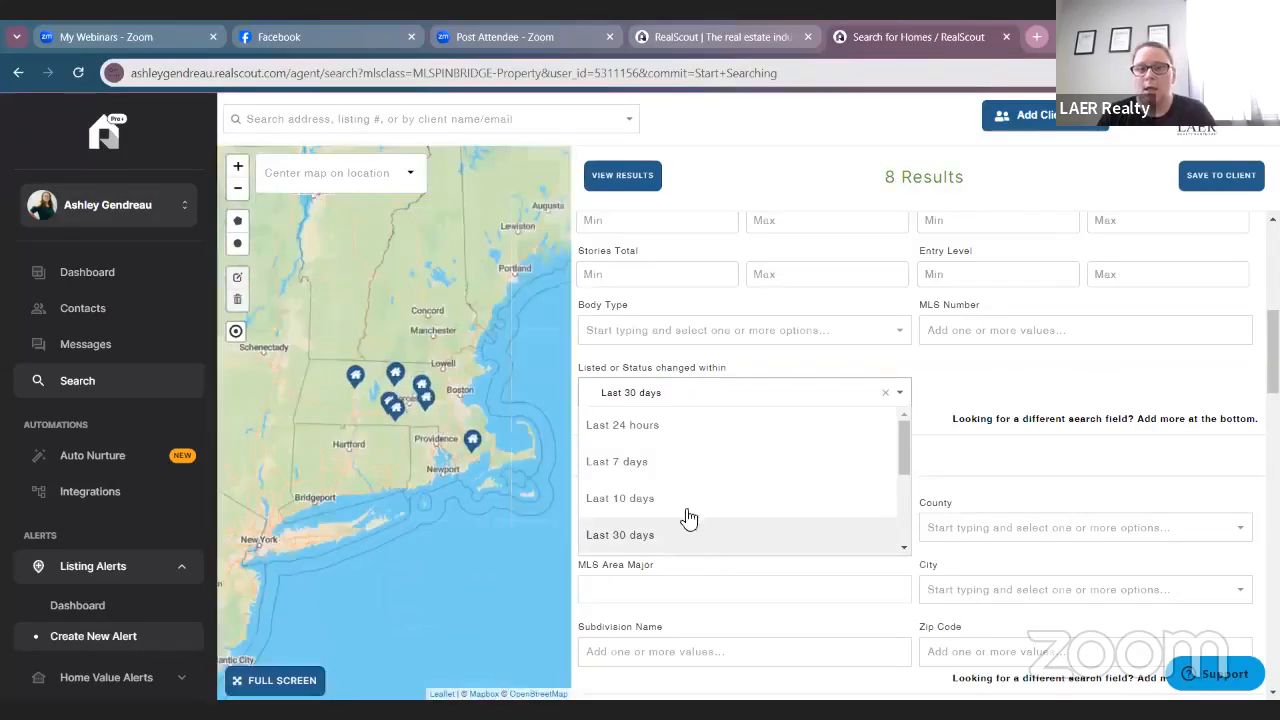
click(670, 498)
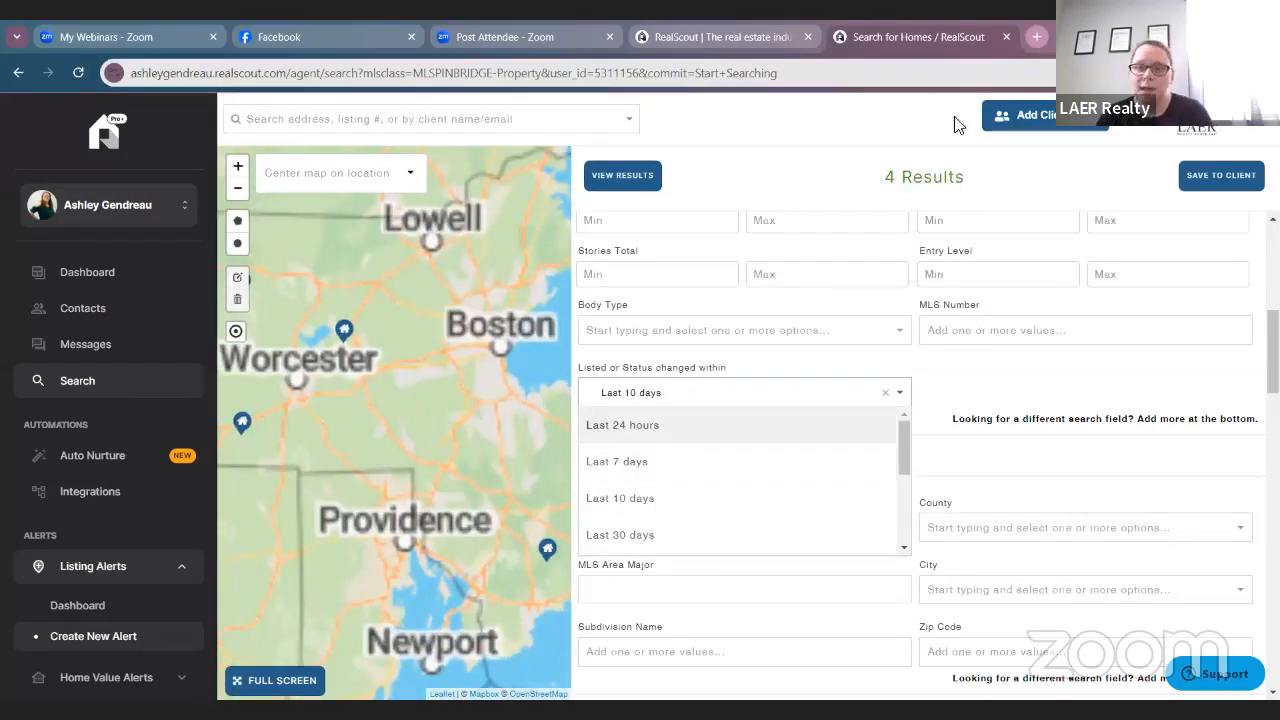
click(1098, 384)
scroll(724, 496, down, 1)
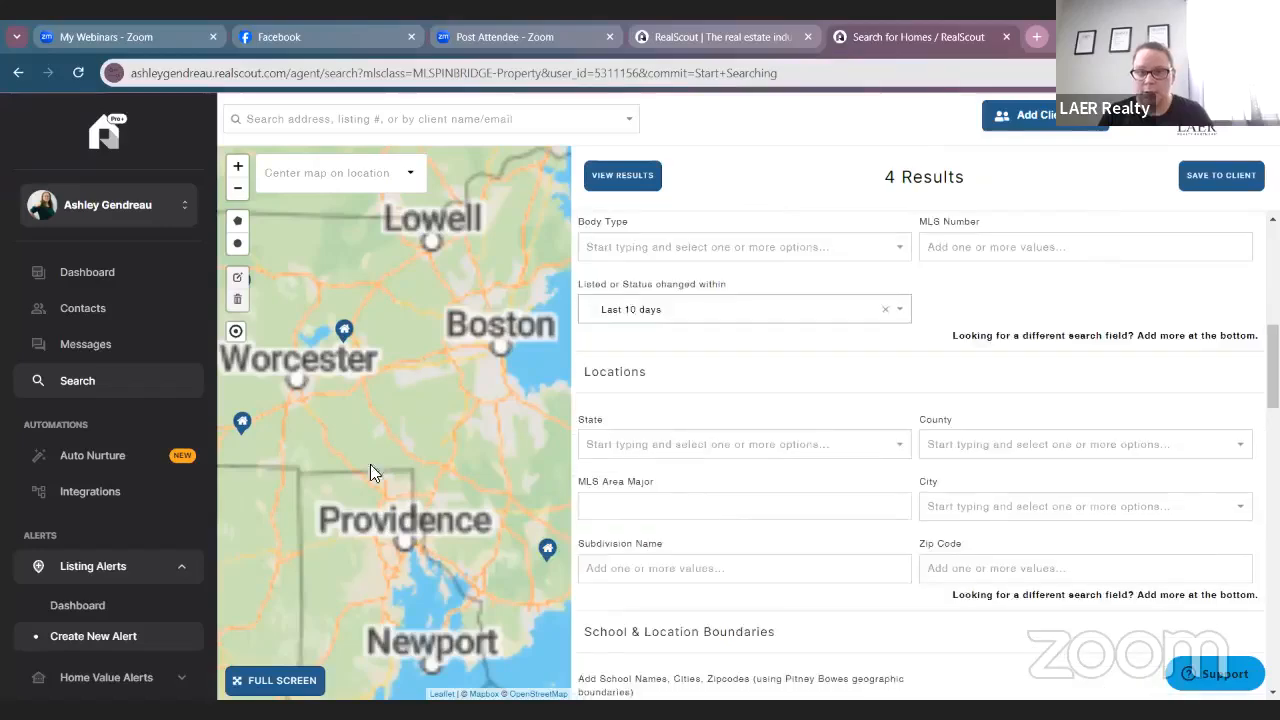
scroll(724, 423, down, 1)
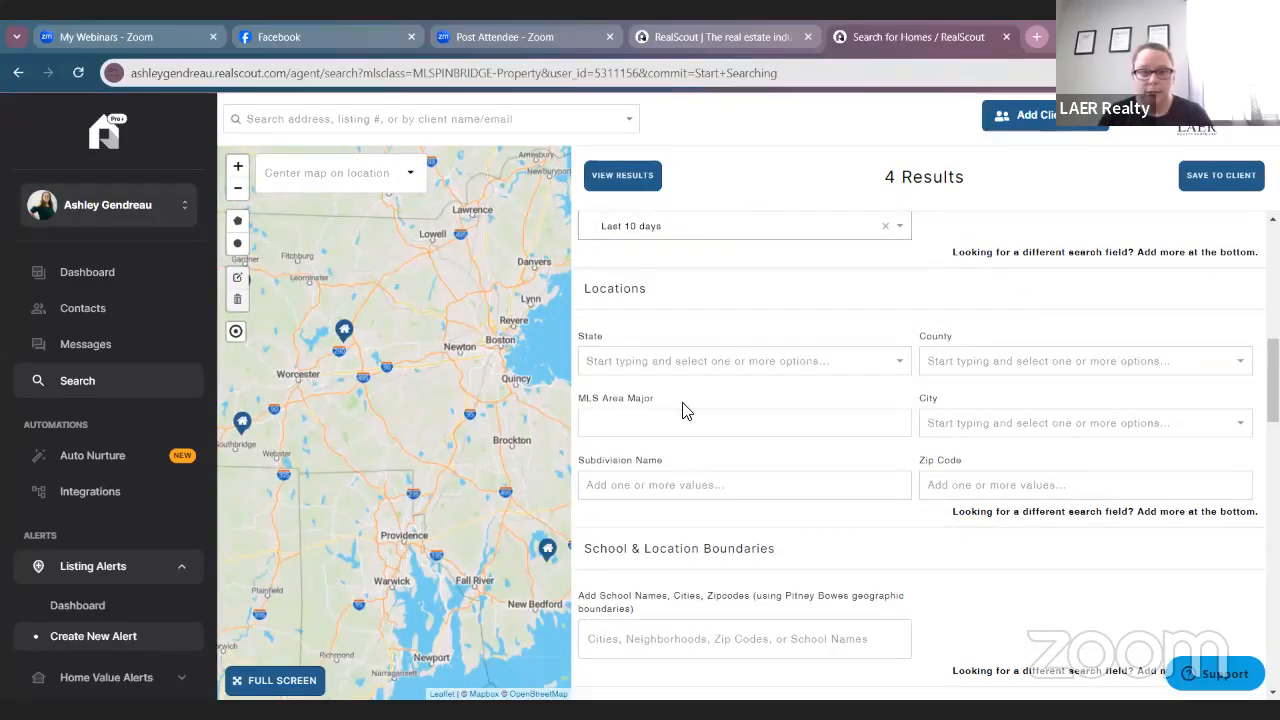
scroll(872, 300, down, 1)
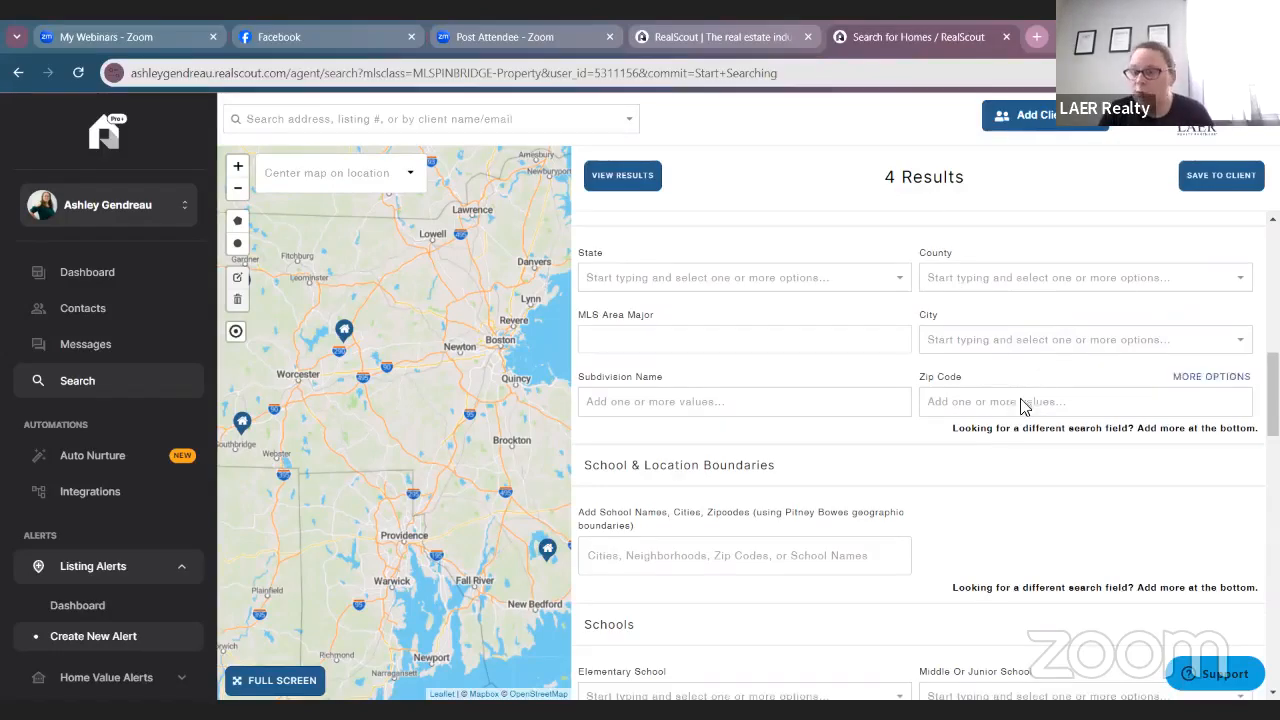
scroll(1034, 606, down, 3)
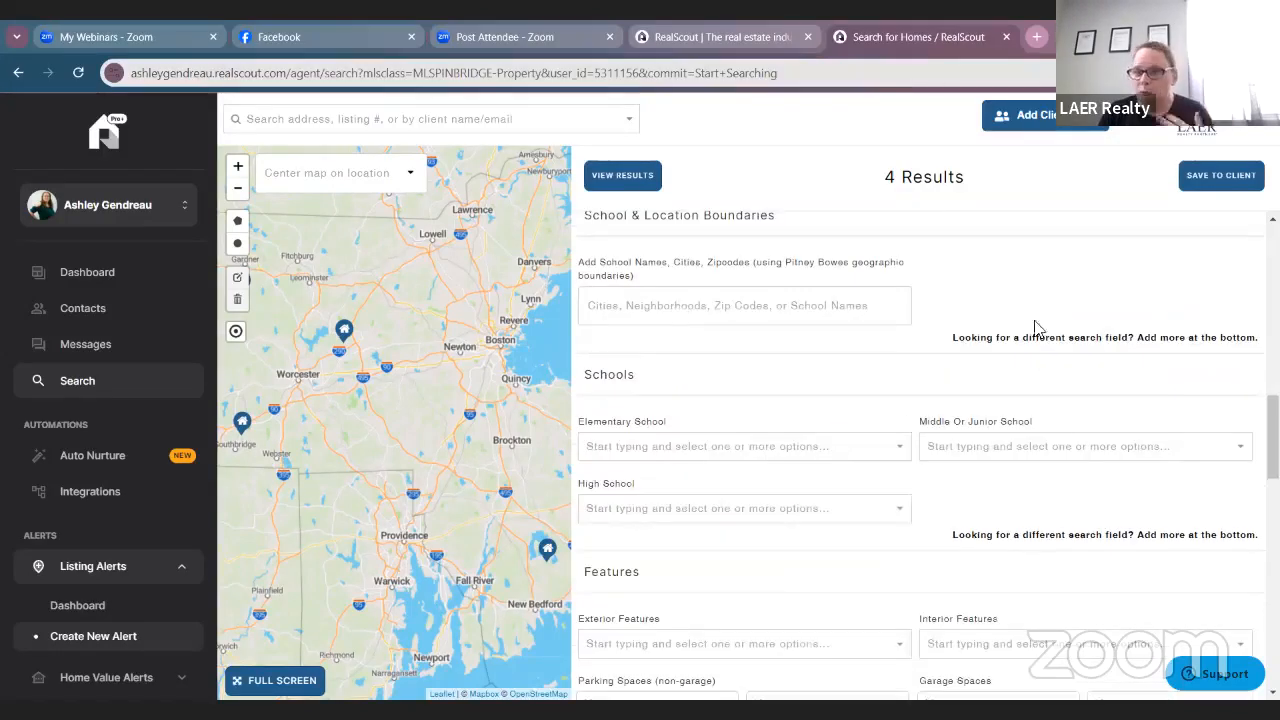
scroll(797, 394, down, 1)
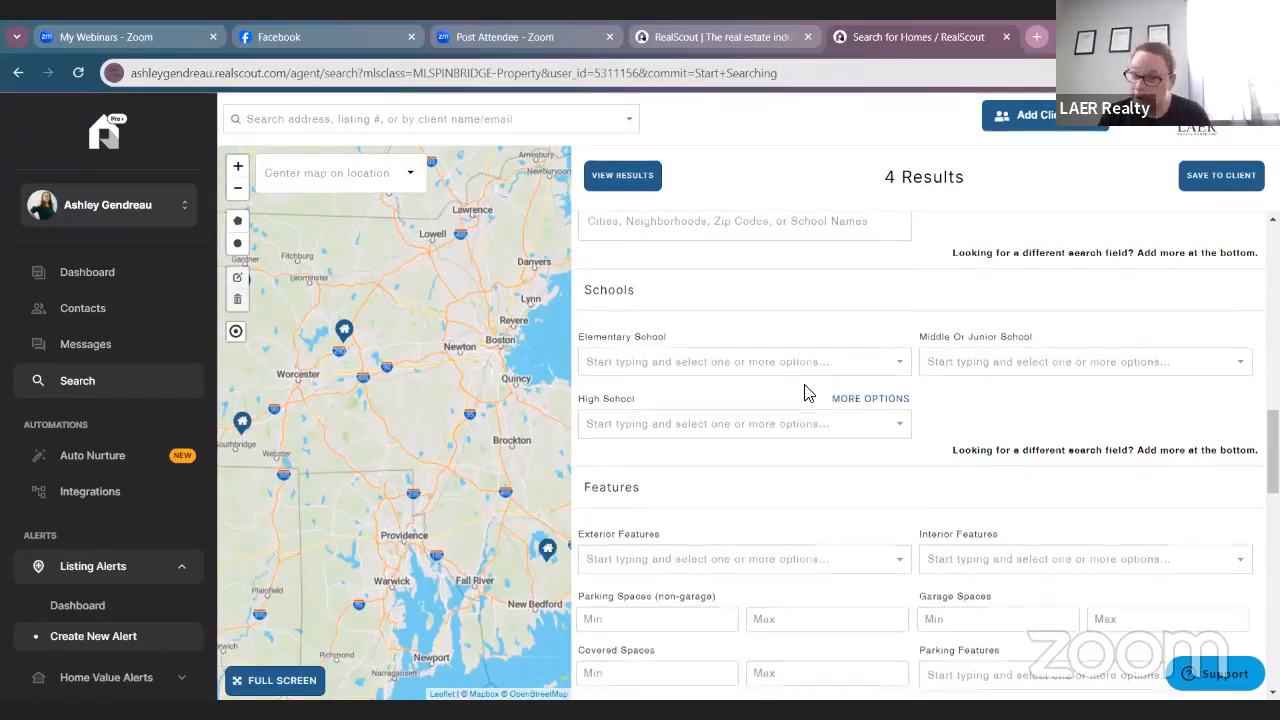
scroll(800, 390, down, 2)
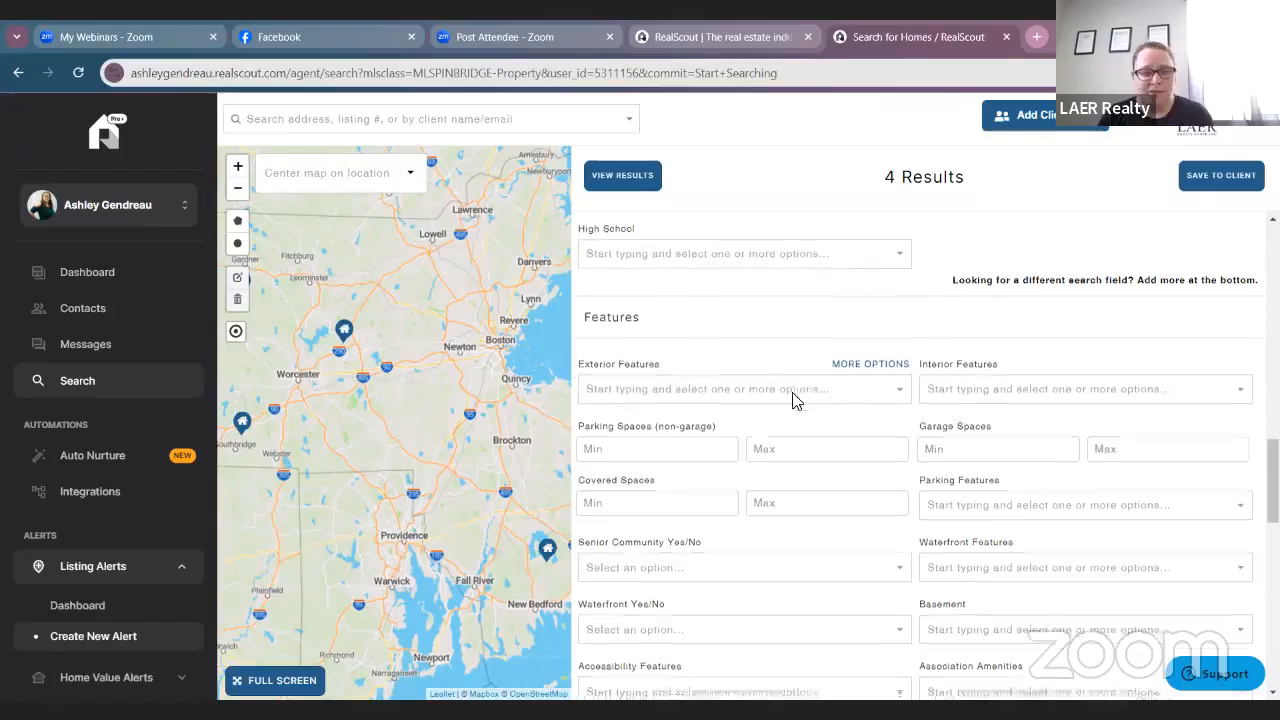
scroll(790, 395, down, 1)
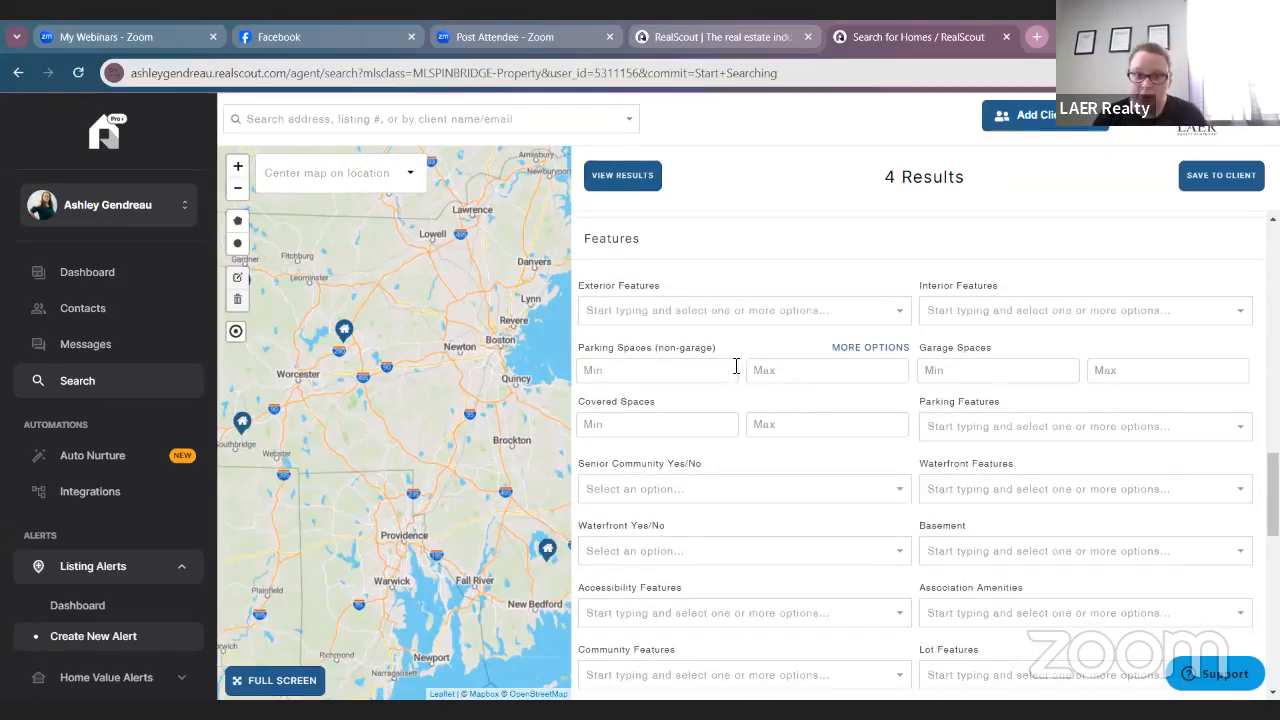
scroll(735, 380, down, 2)
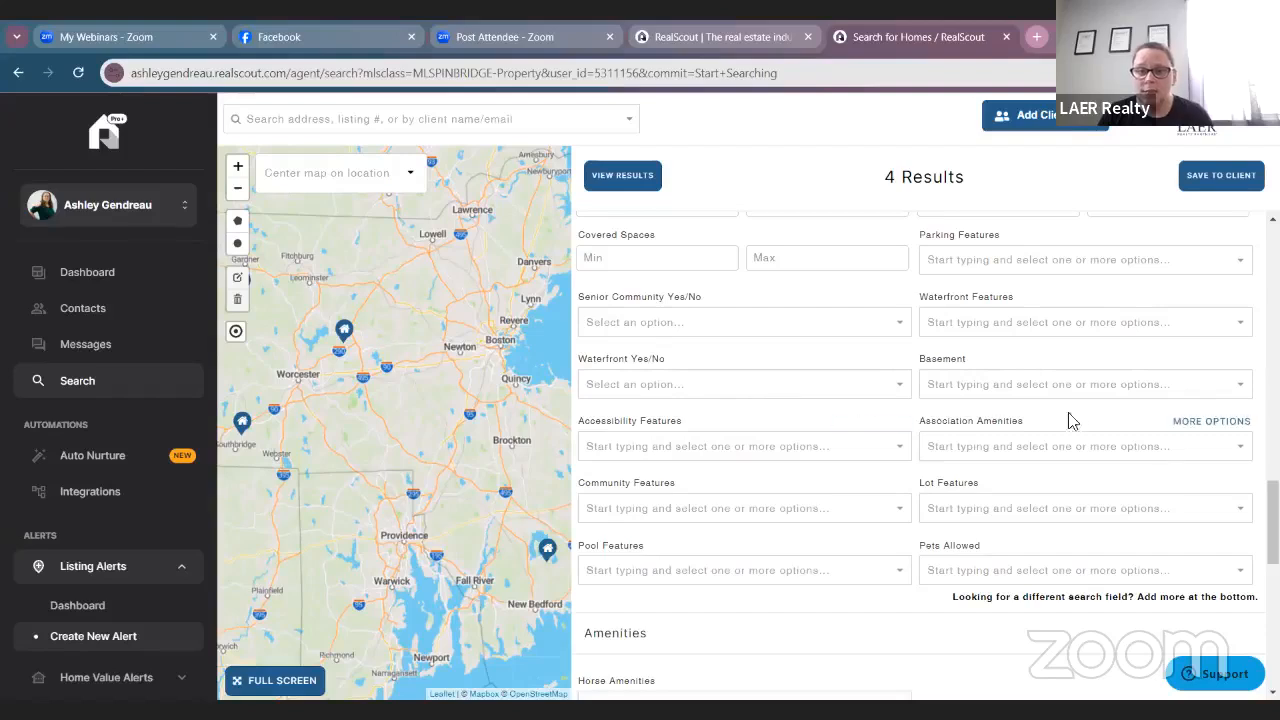
scroll(1077, 432, down, 2)
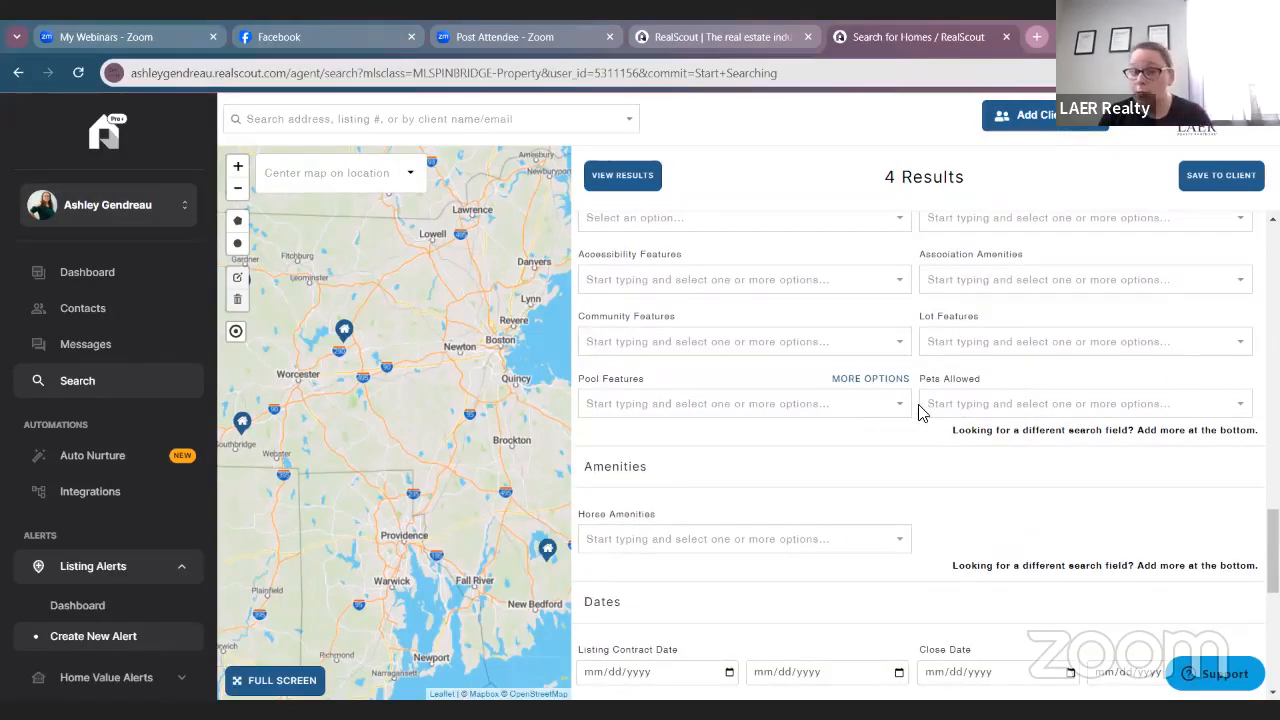
click(1003, 401)
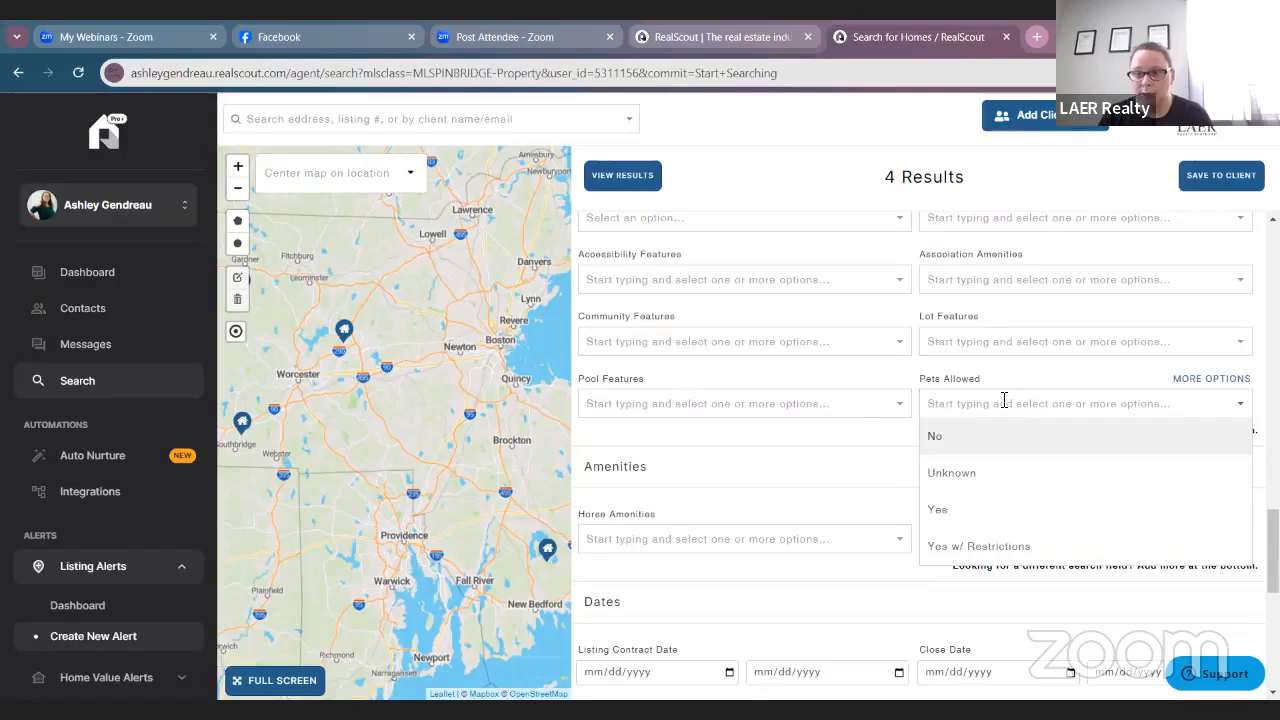
click(895, 464)
scroll(897, 467, down, 1)
scroll(897, 467, down, 1)
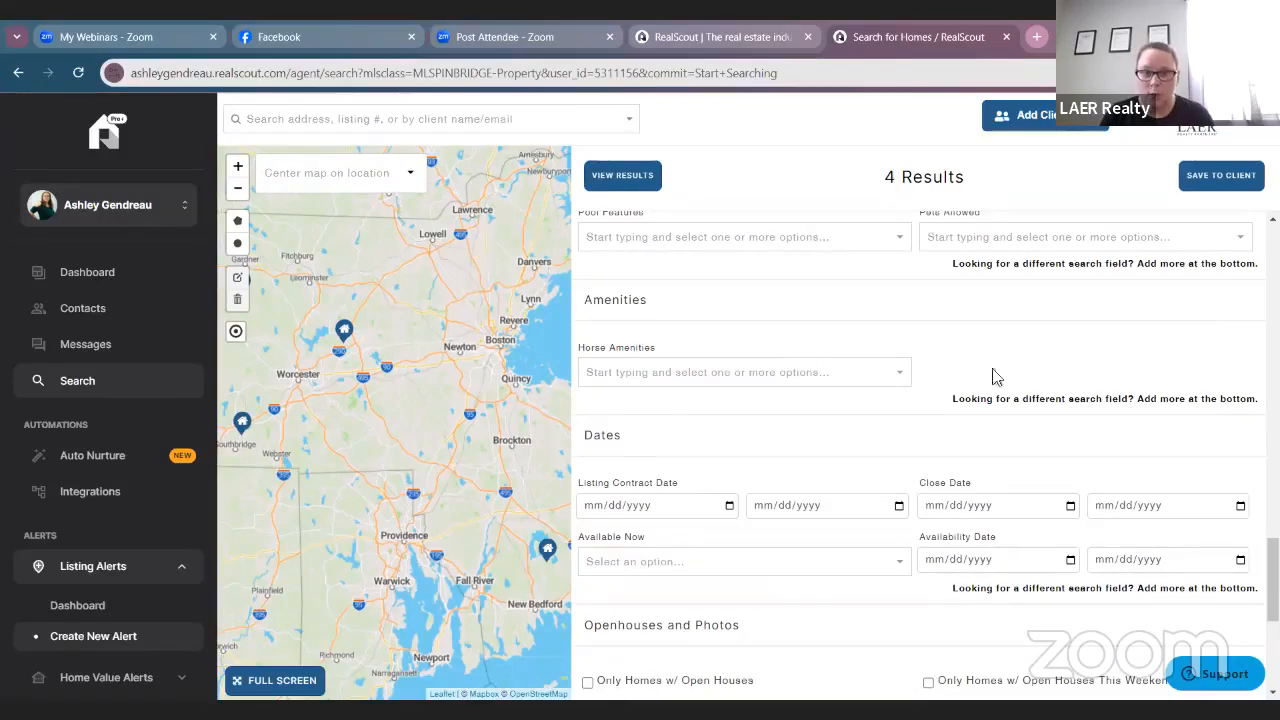
click(868, 375)
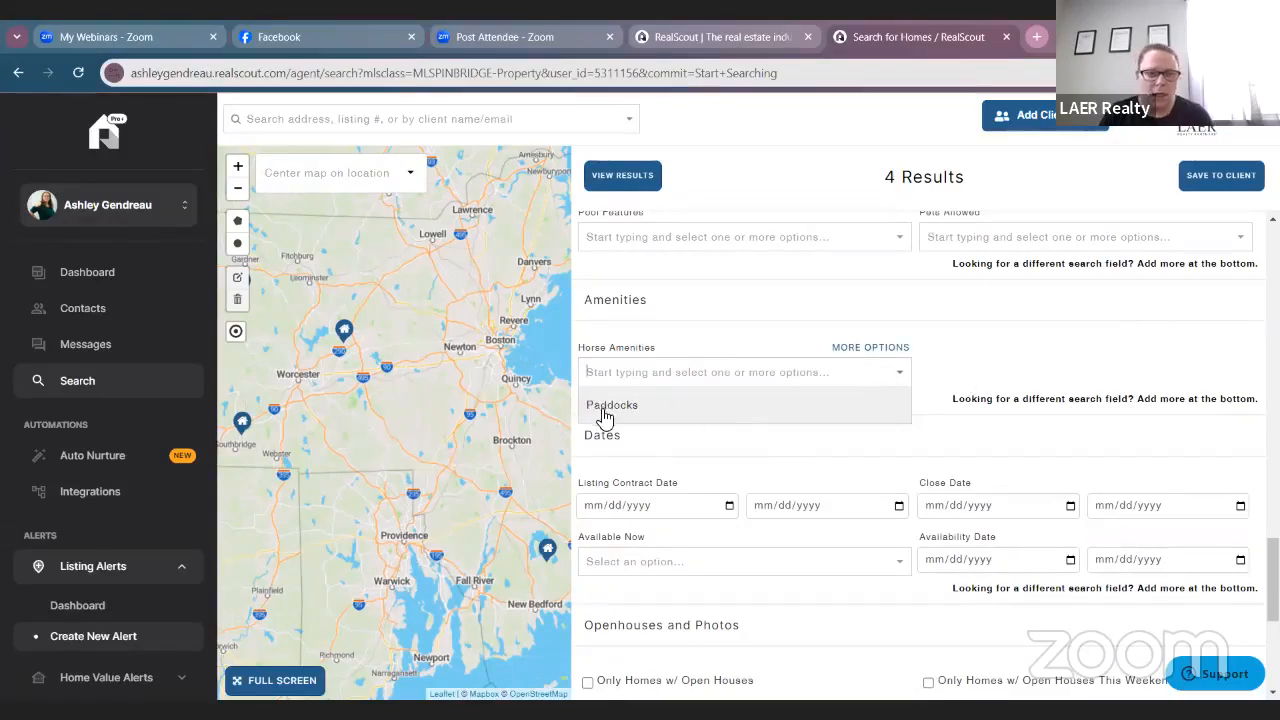
click(1086, 353)
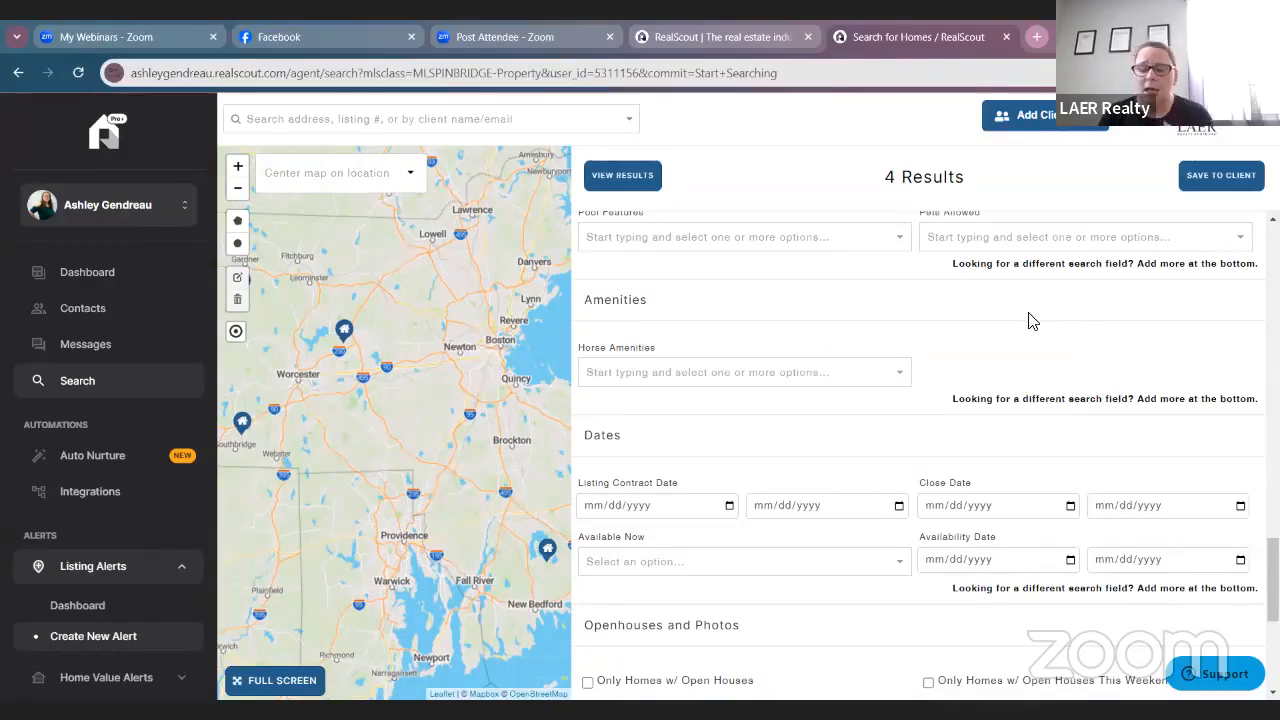
scroll(1035, 315, down, 2)
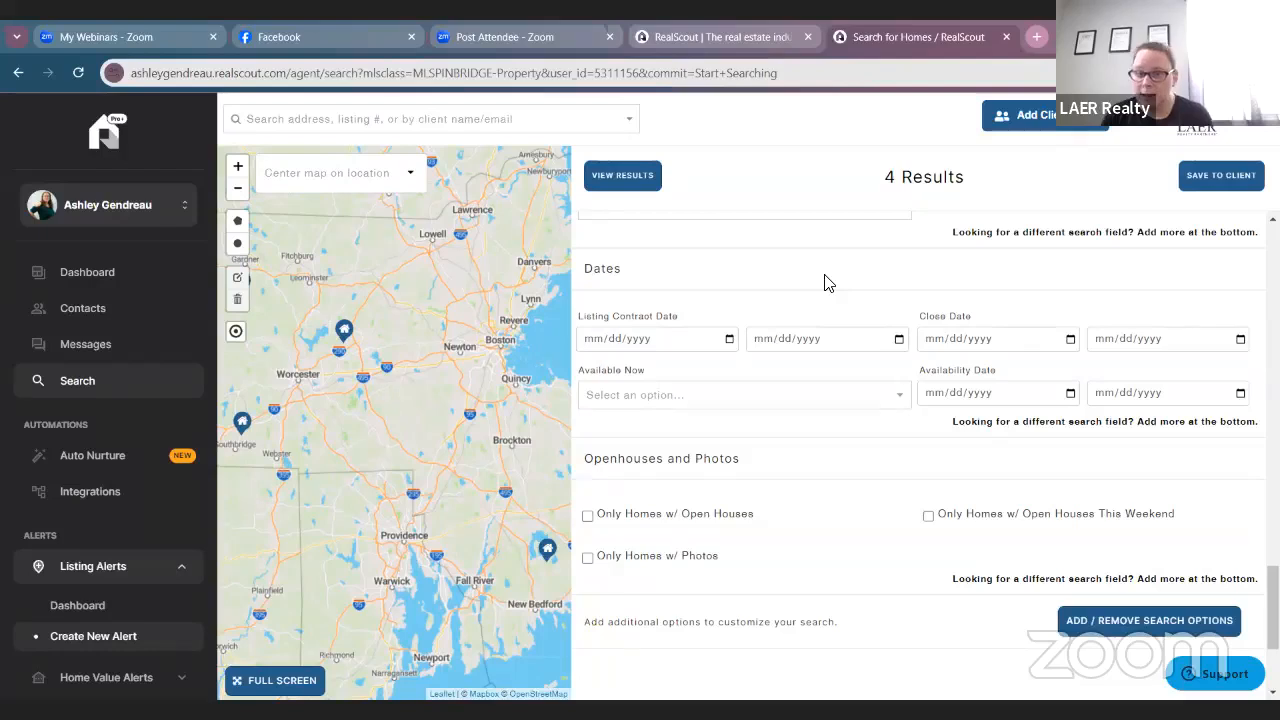
scroll(950, 400, down, 2)
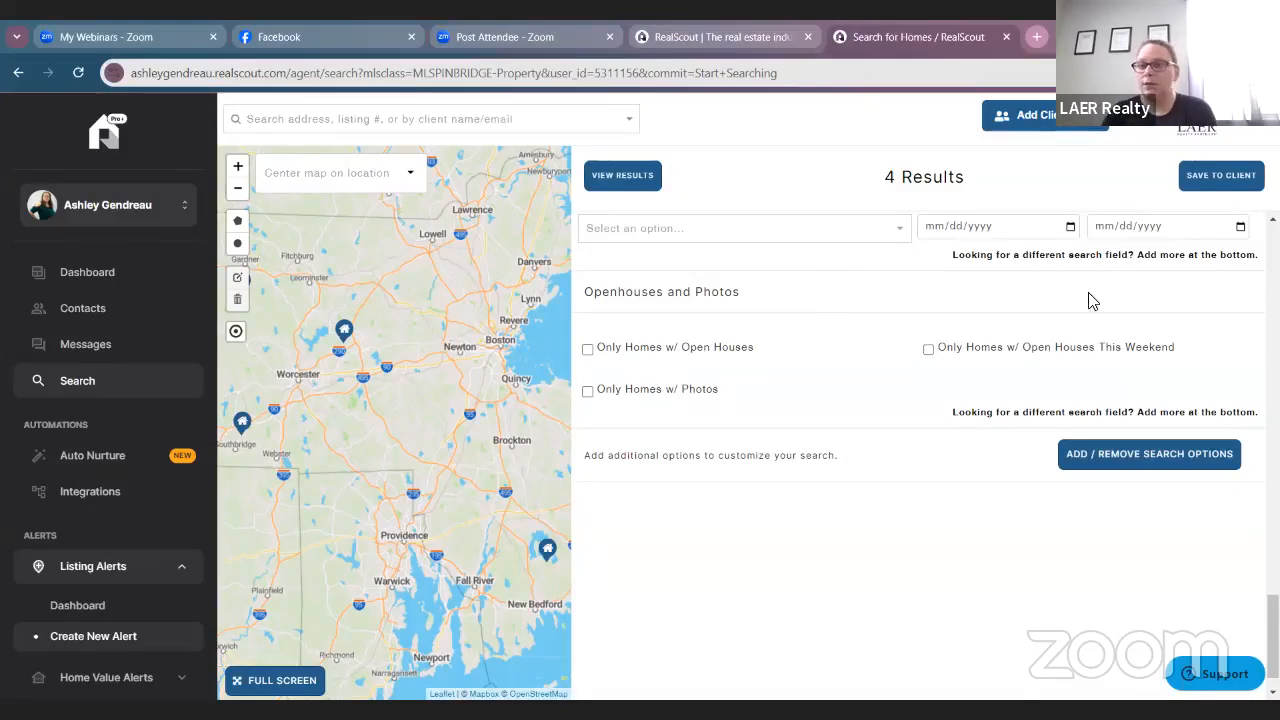
scroll(1150, 430, up, 15)
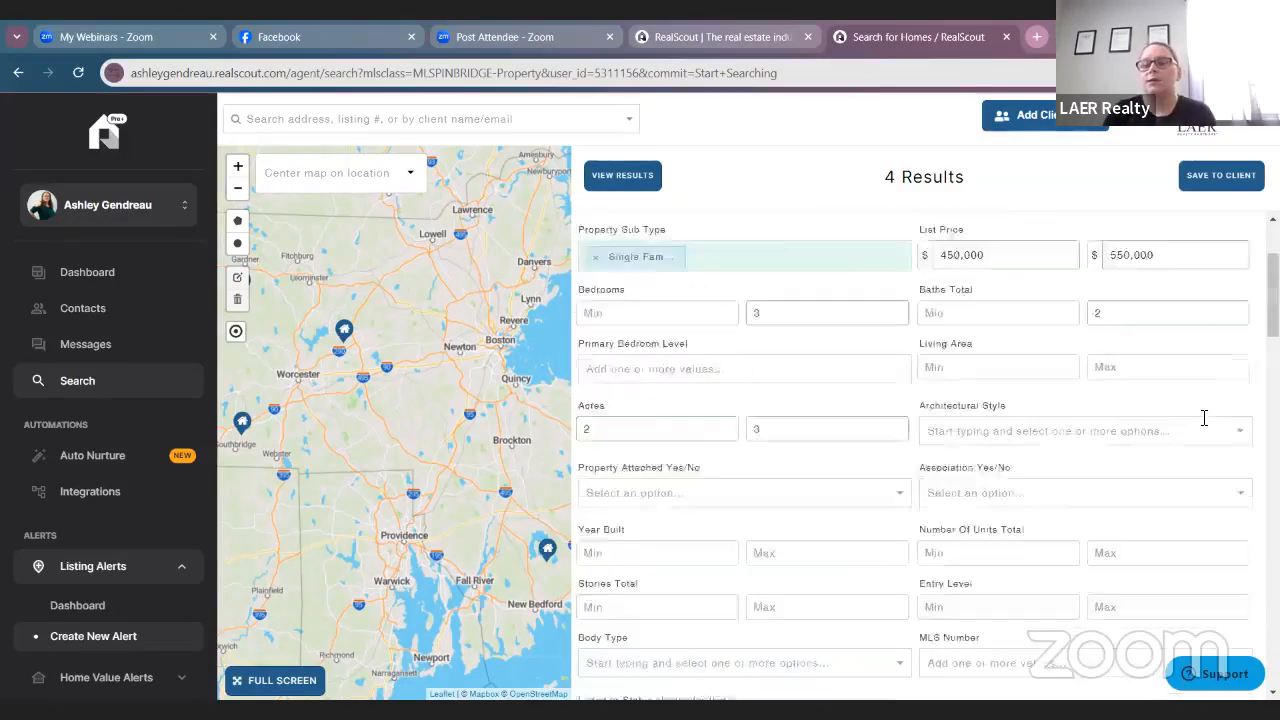
Start saving the search to a client and choose the contact who receives alerts.
click(1221, 176)
click(1146, 212)
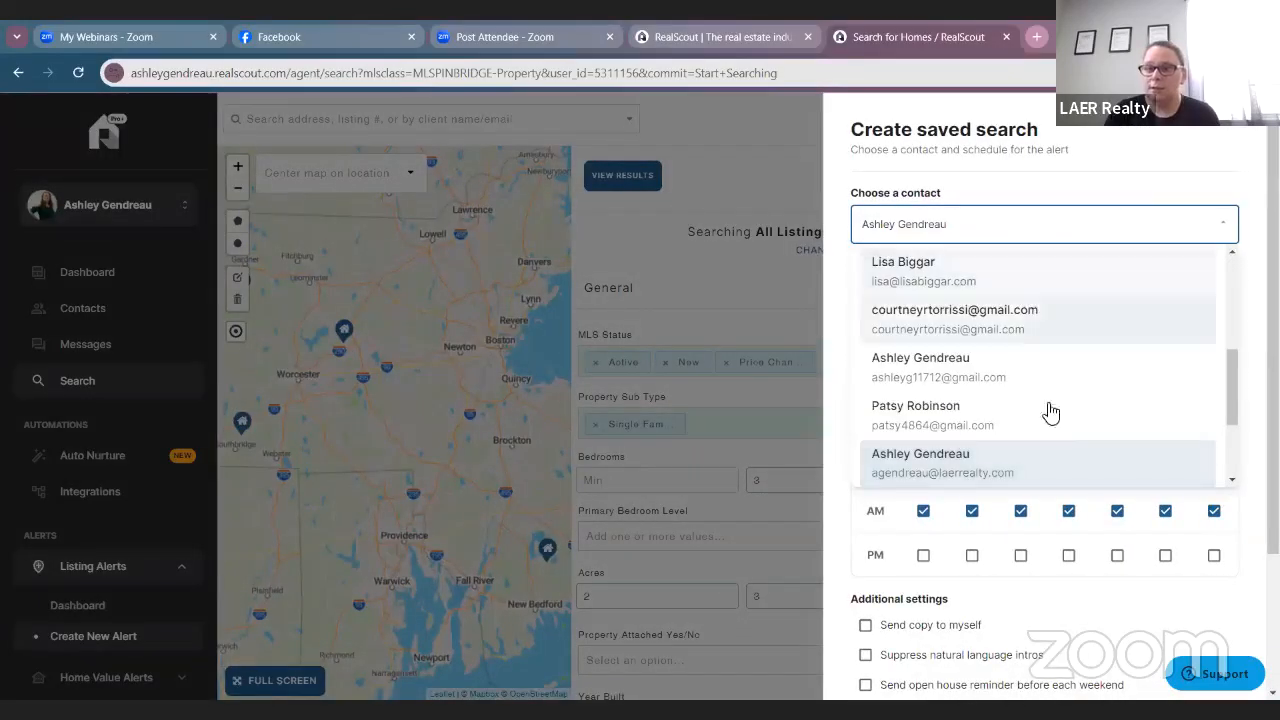
click(1066, 465)
Name the home search with the client's name plus 'MA' and open the alert schedule choices.
click(1030, 294)
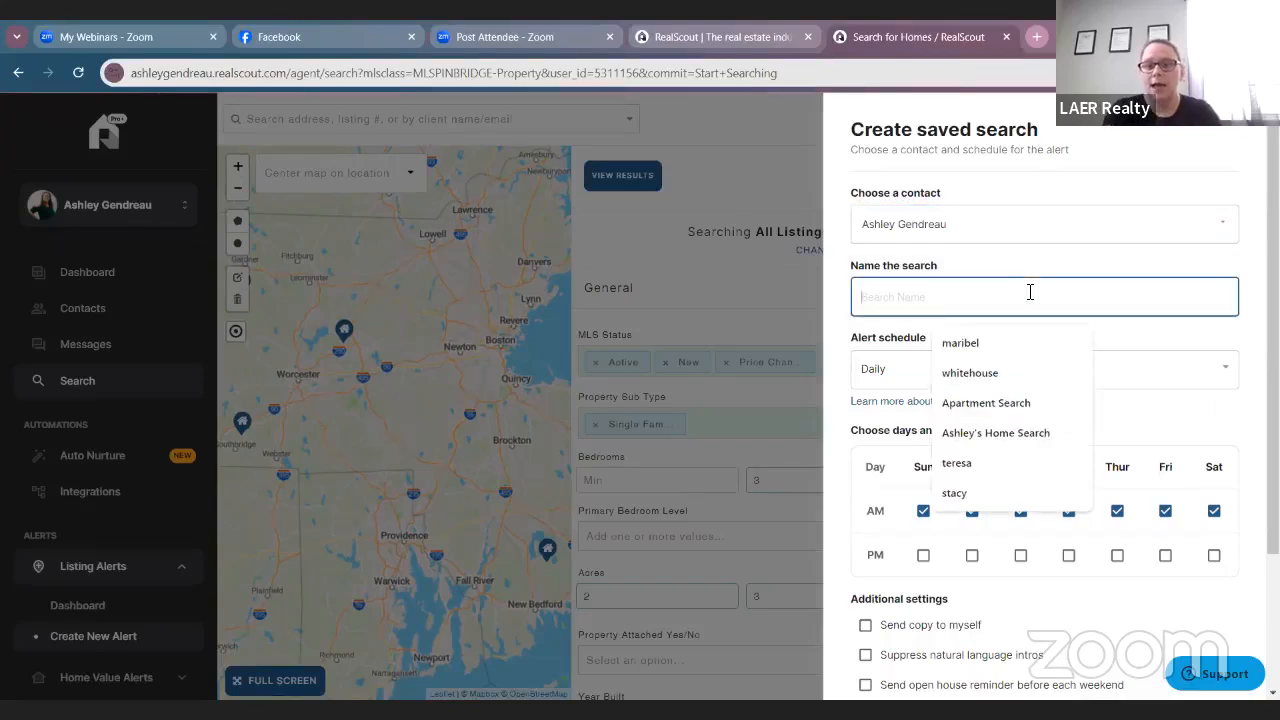
text(Ashley MA Home Search)
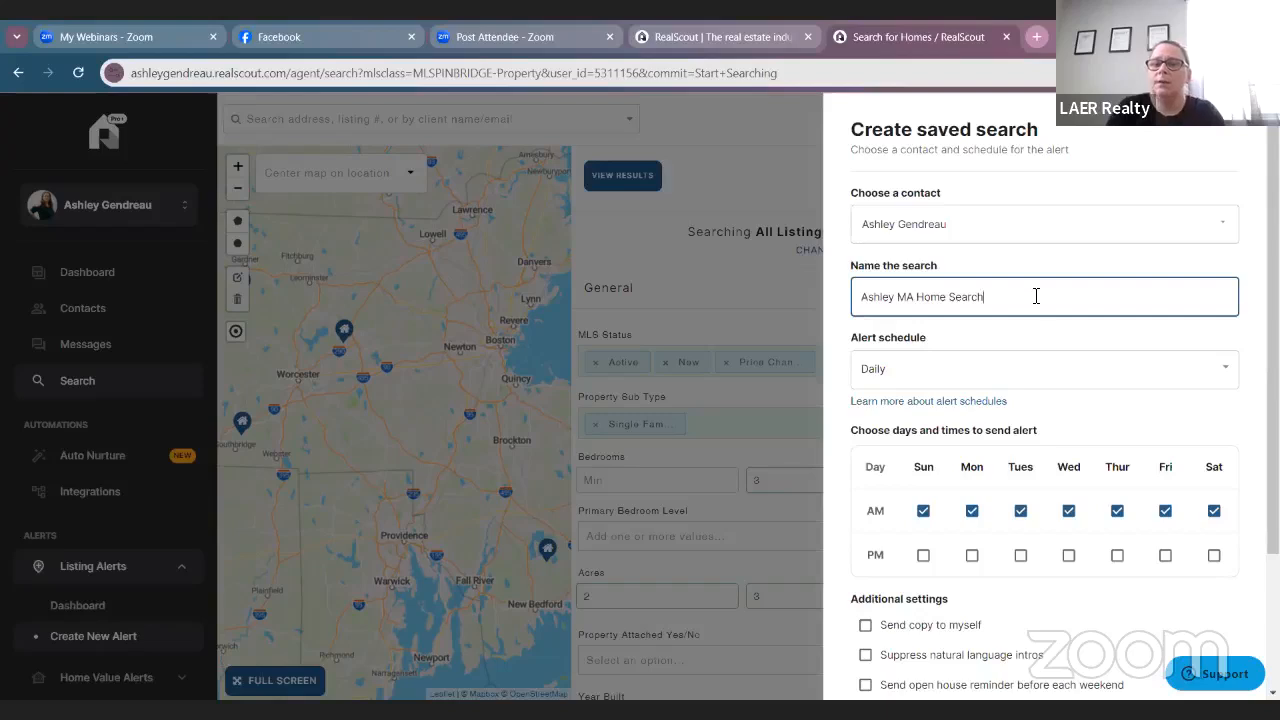
scroll(1036, 300, down, 1)
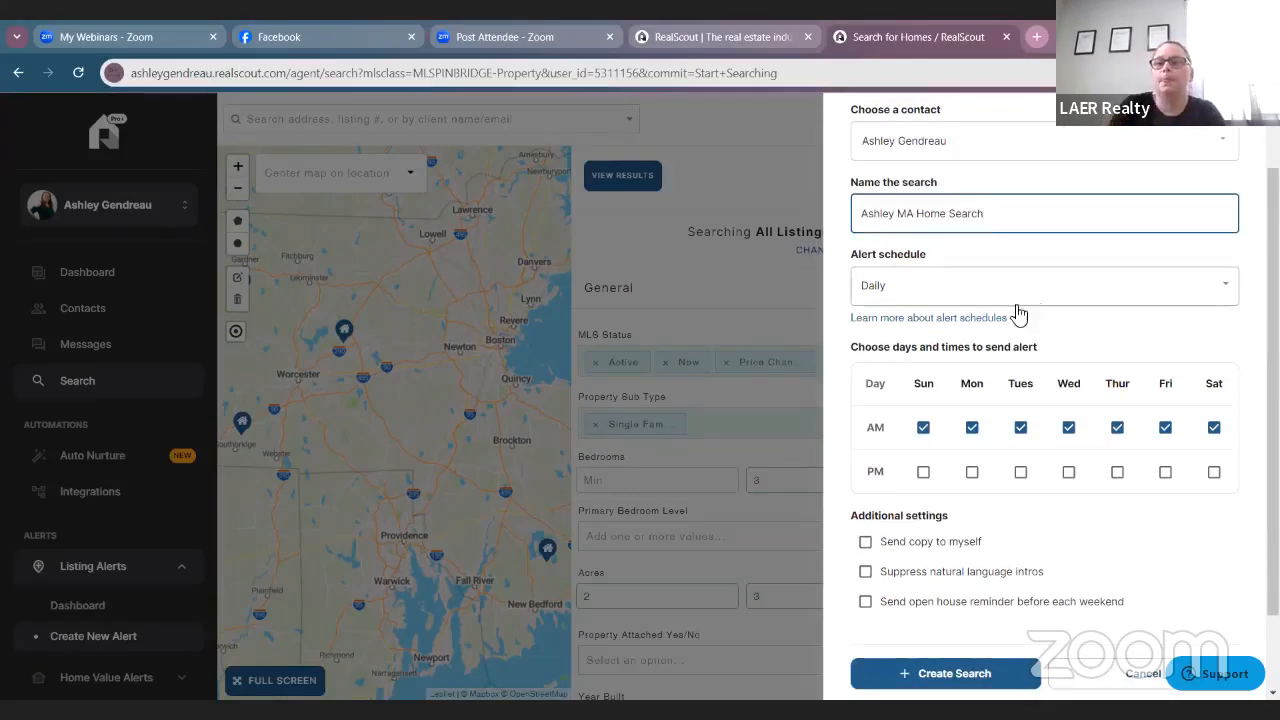
click(1017, 292)
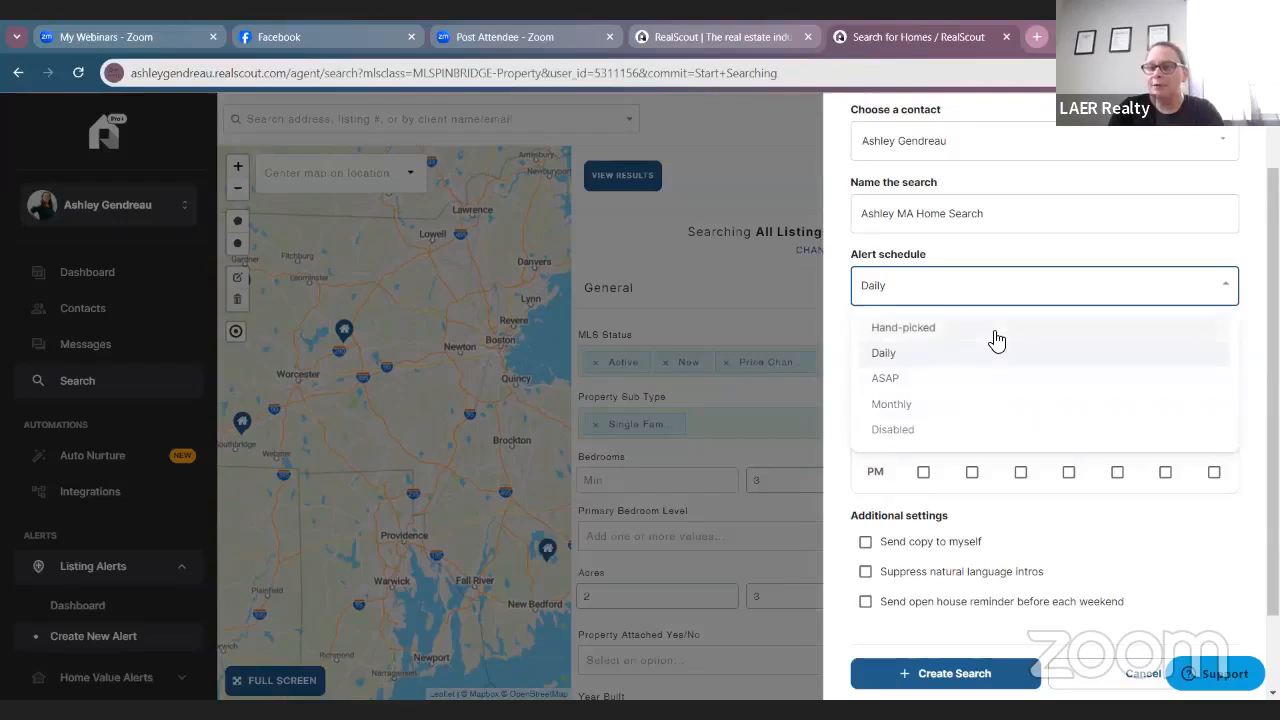
Set alerts to ASAP, send a copy to myself, and create the saved search.
click(915, 378)
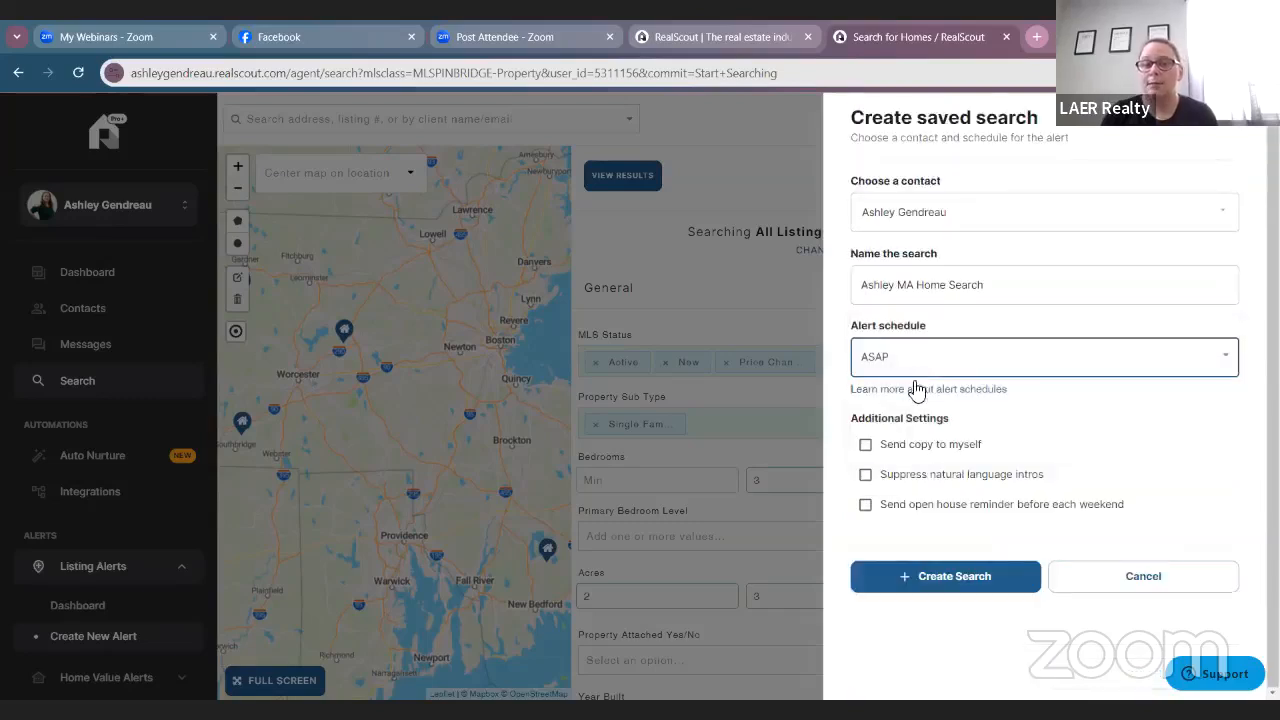
click(966, 444)
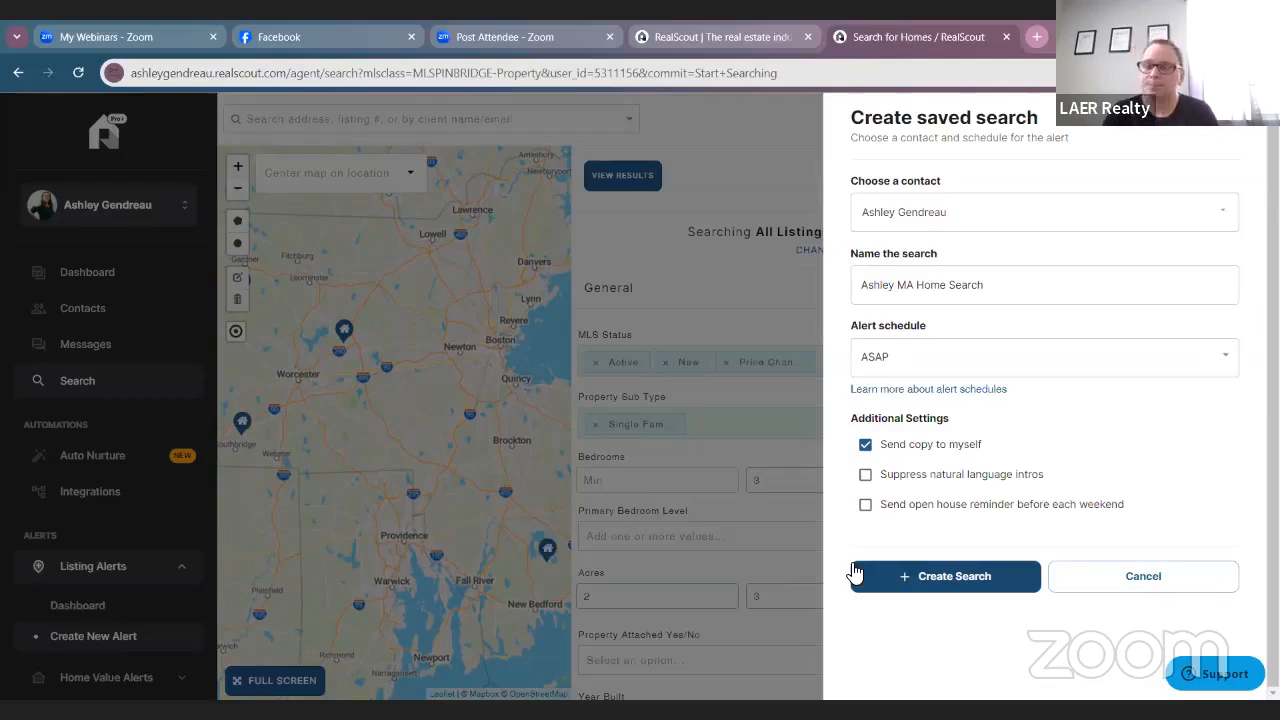
click(930, 582)
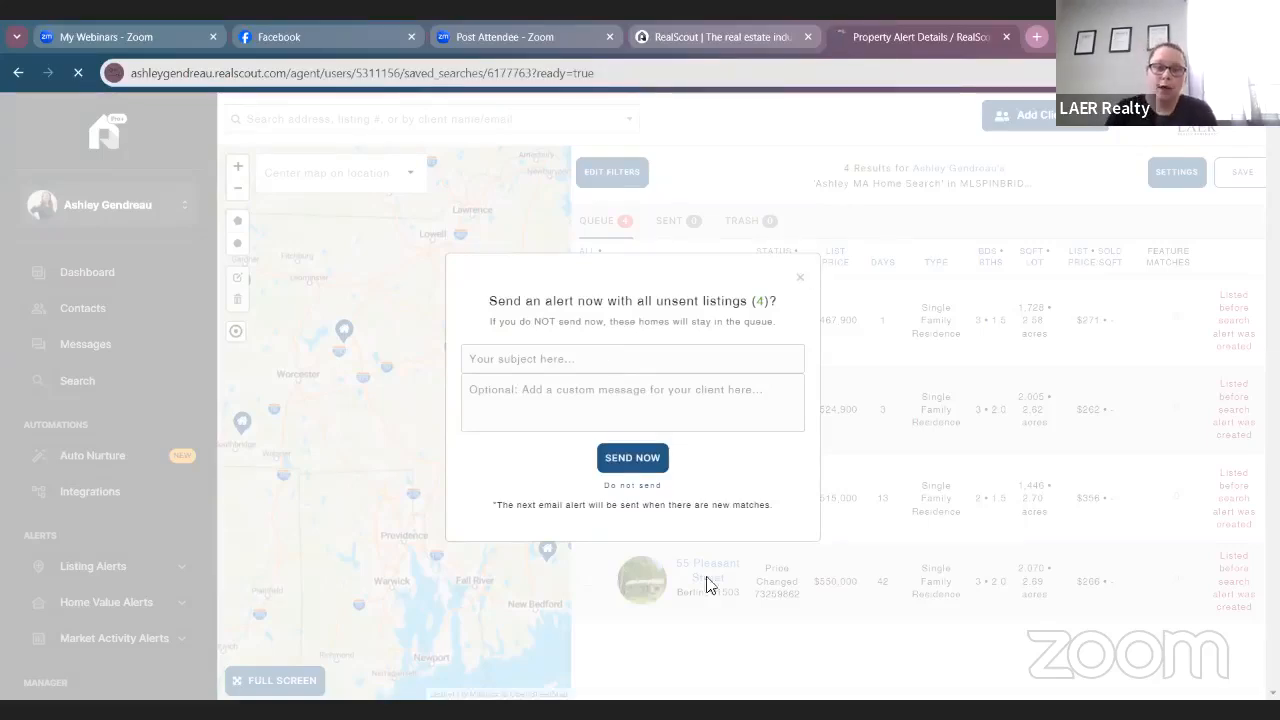
click(628, 485)
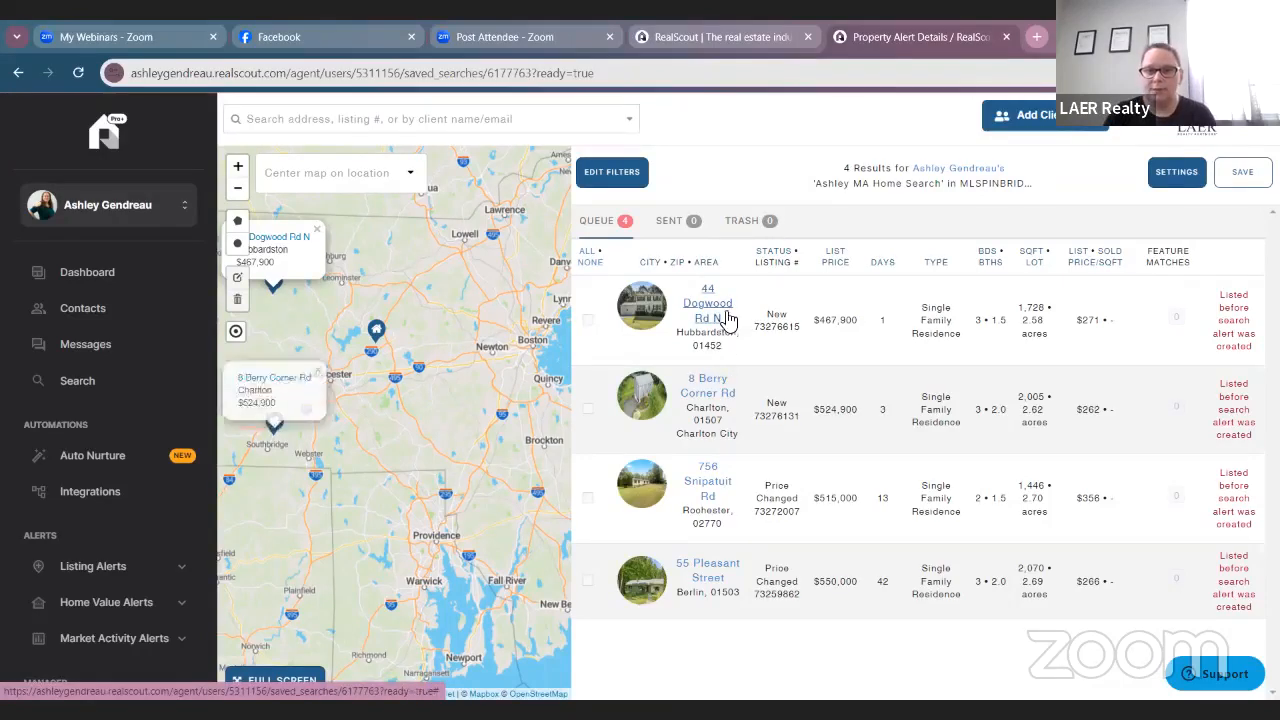
click(707, 305)
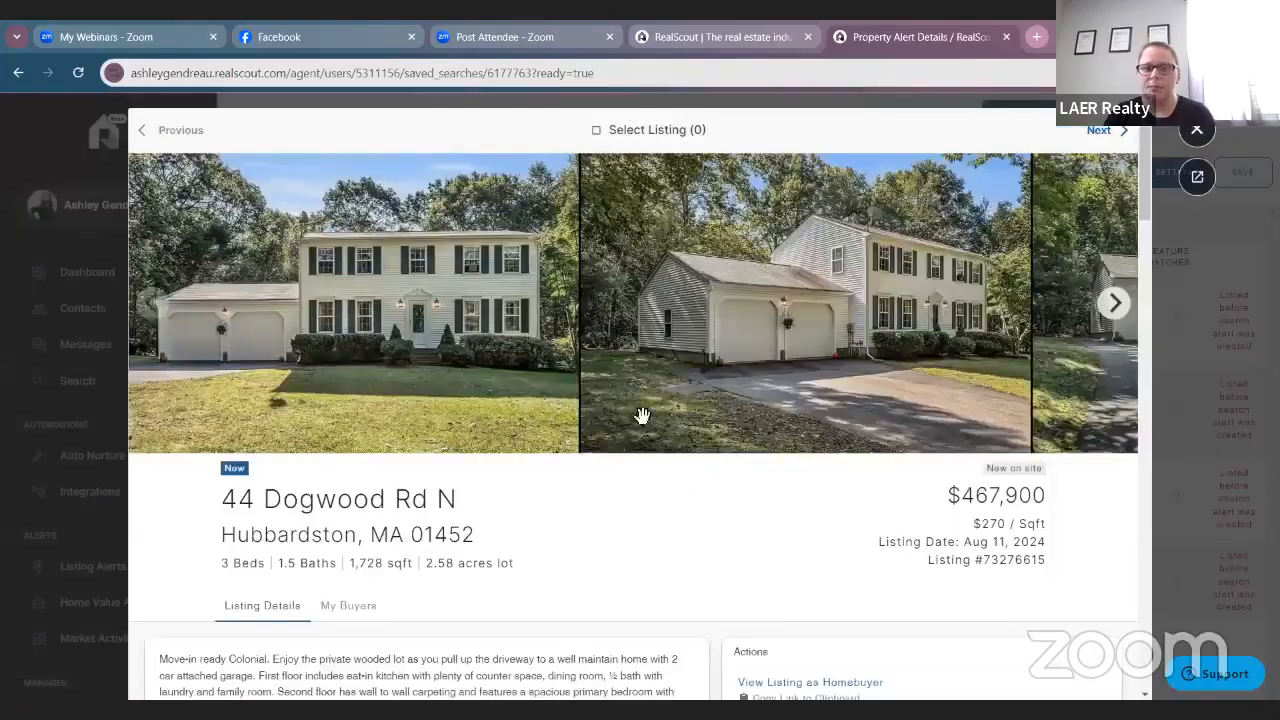
click(1116, 303)
click(1116, 303)
click(1116, 303)
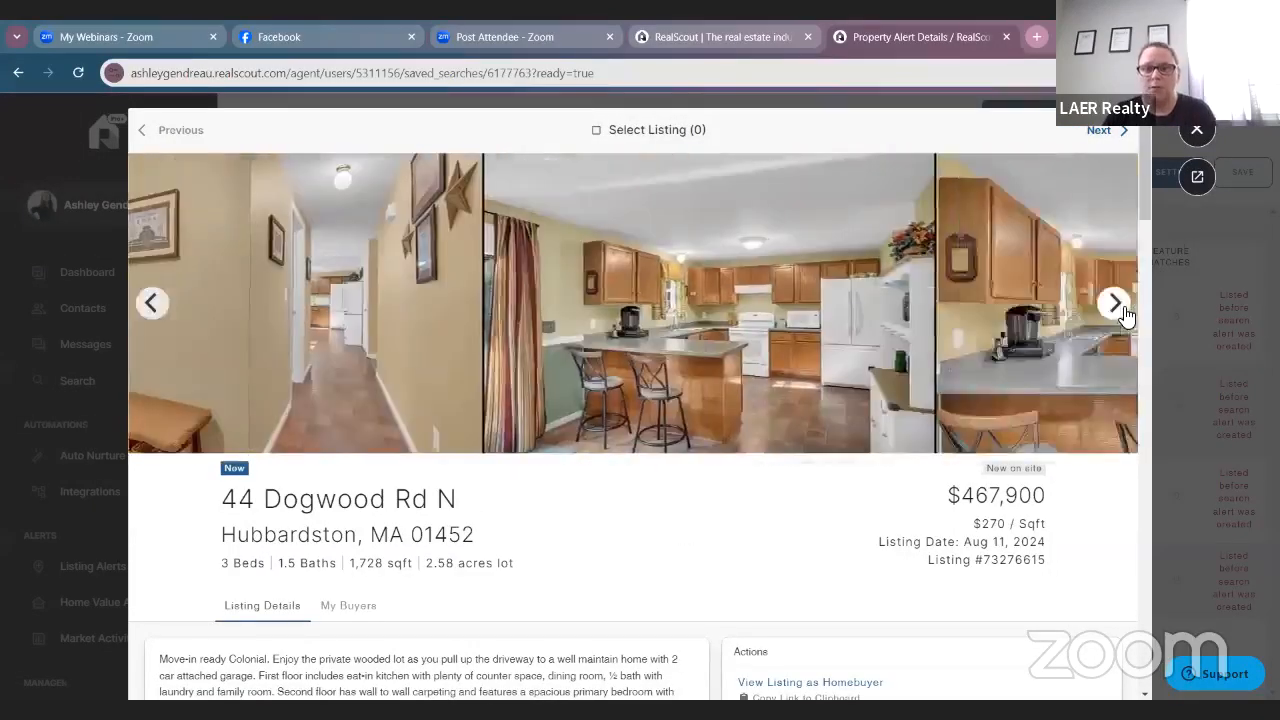
Highlight and clear the price details, then the beds, baths and lot summary line.
drag(898, 495, 1086, 563)
click(1087, 563)
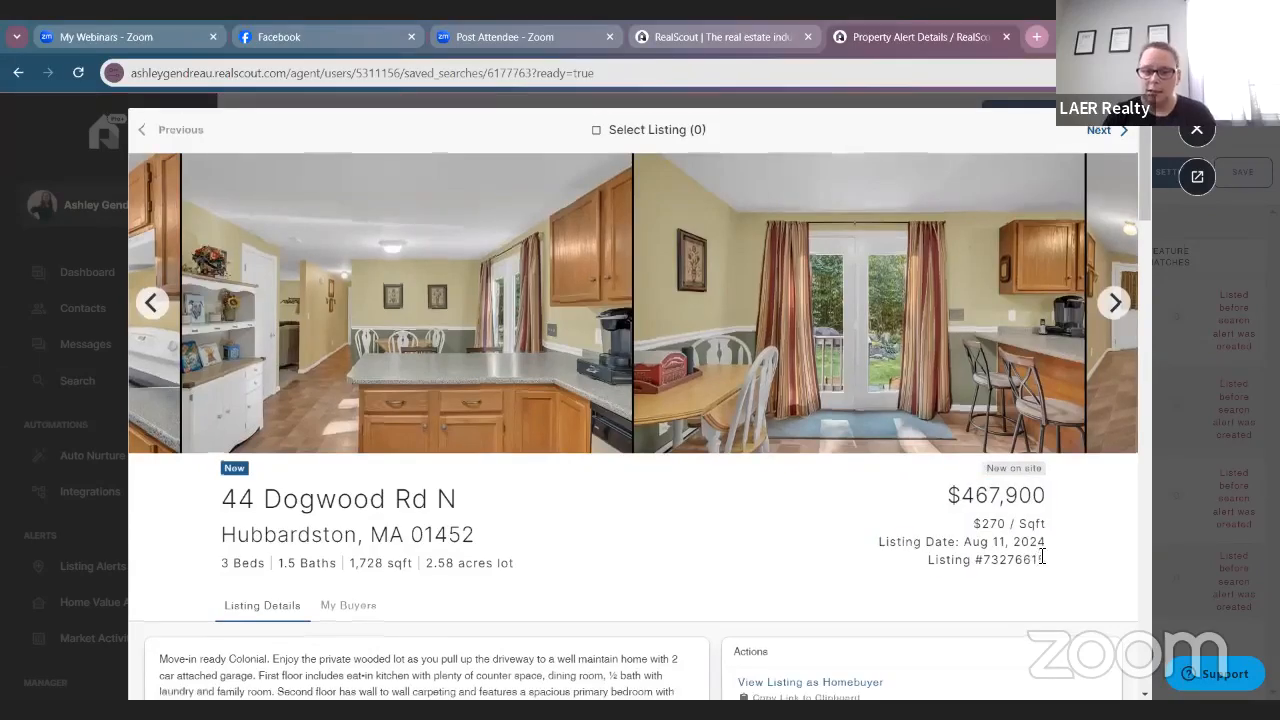
scroll(1020, 550, down, 2)
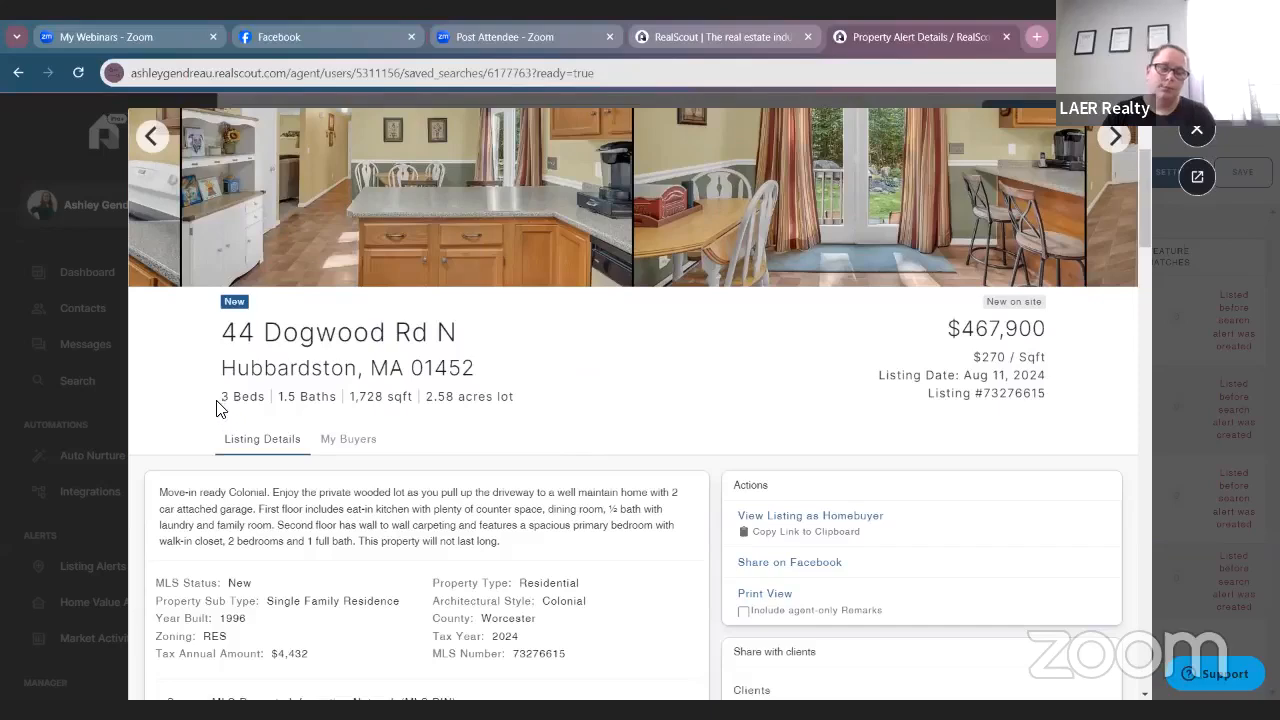
drag(217, 404, 615, 415)
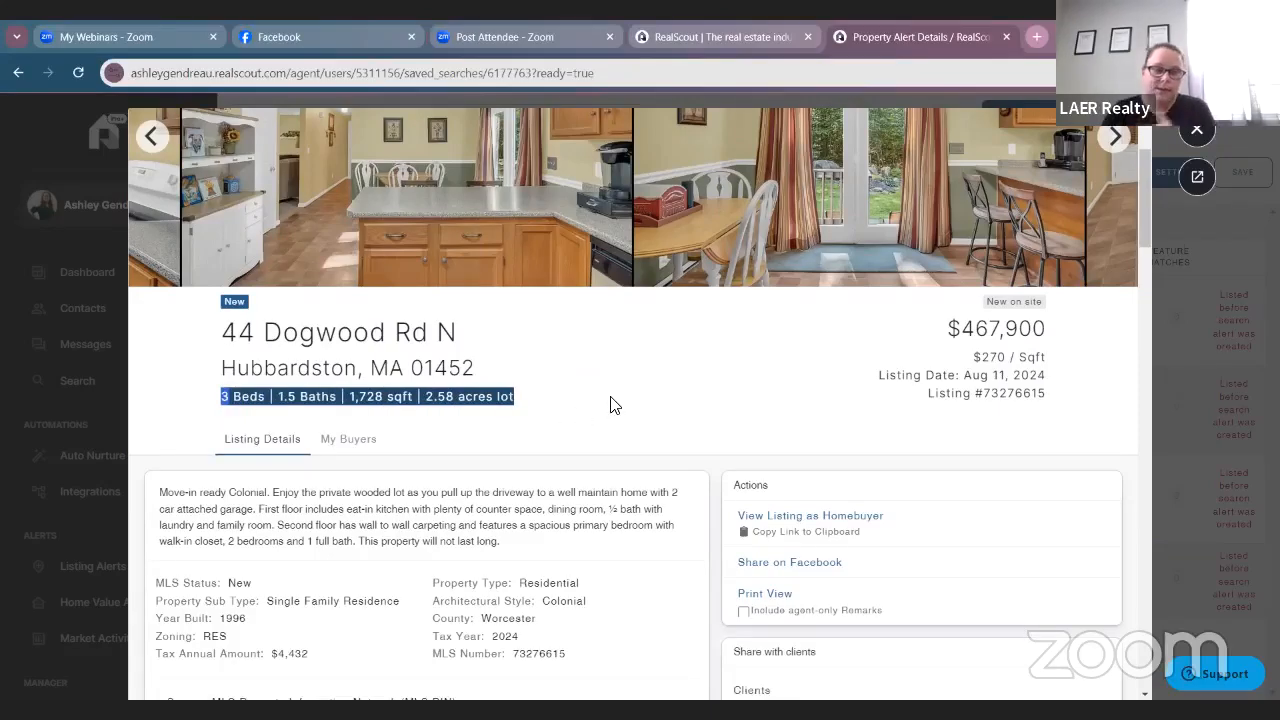
click(607, 406)
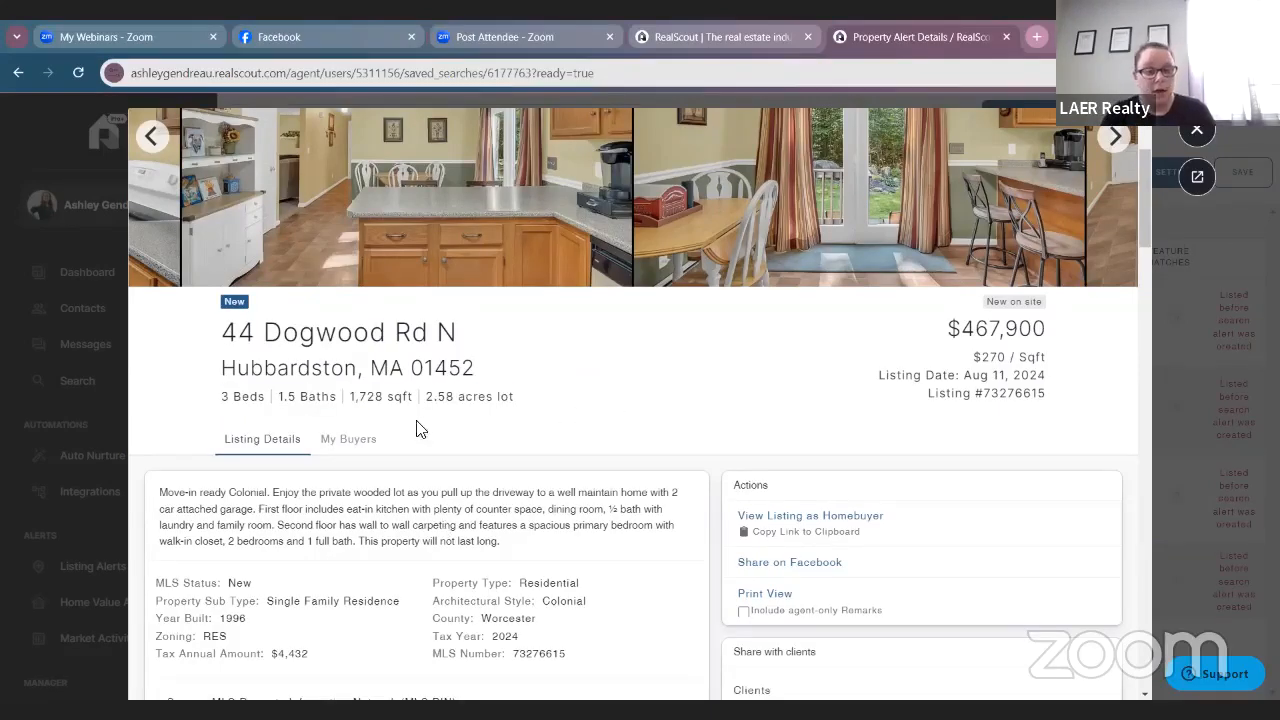
scroll(437, 446, down, 2)
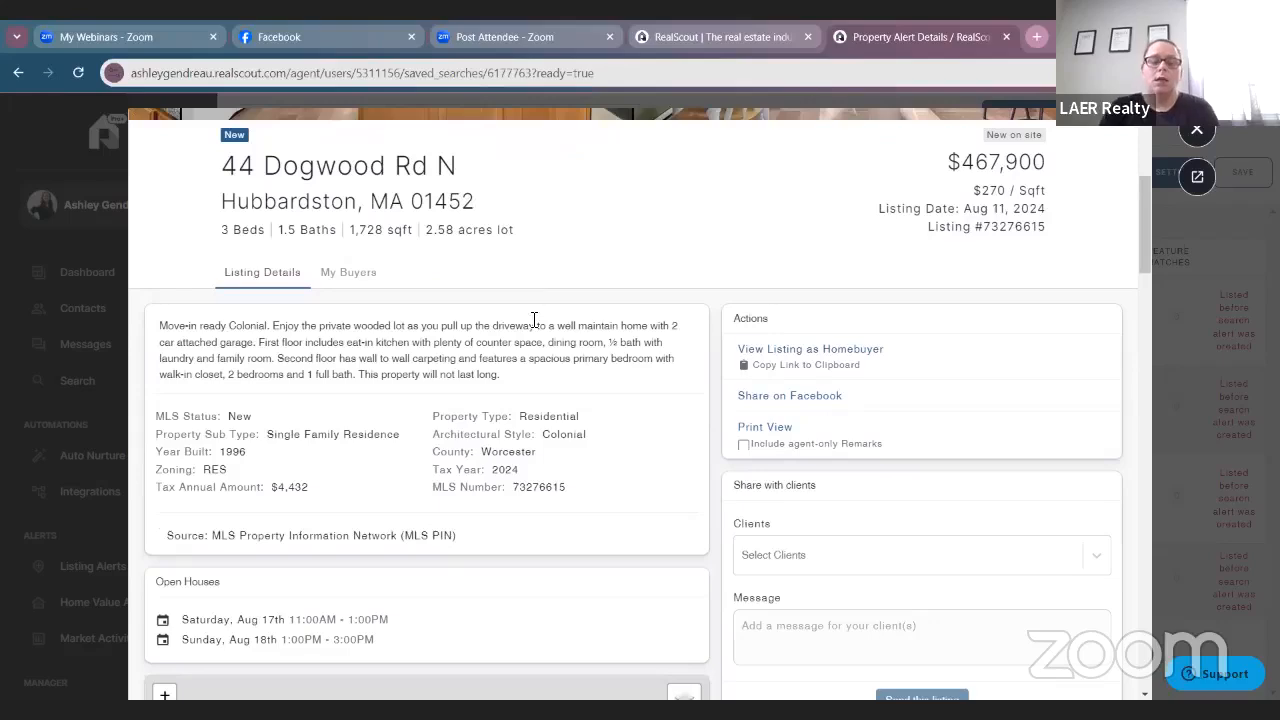
scroll(490, 322, down, 1)
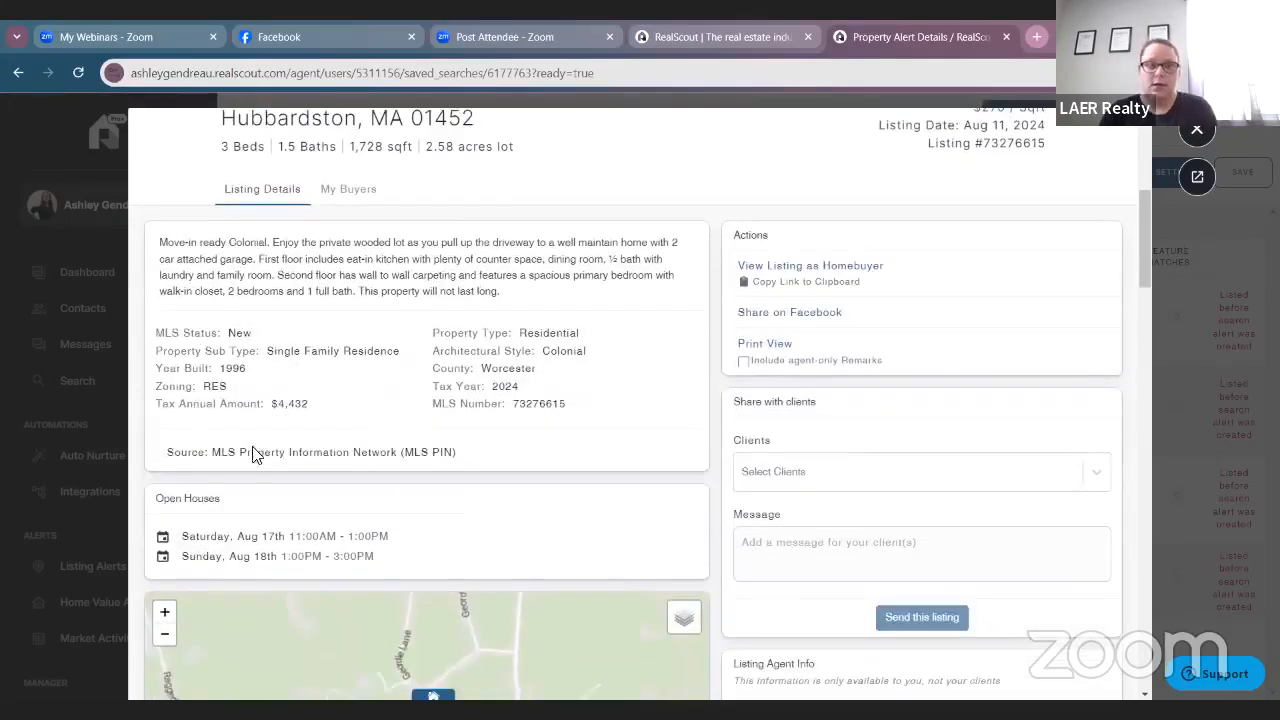
scroll(253, 455, down, 1)
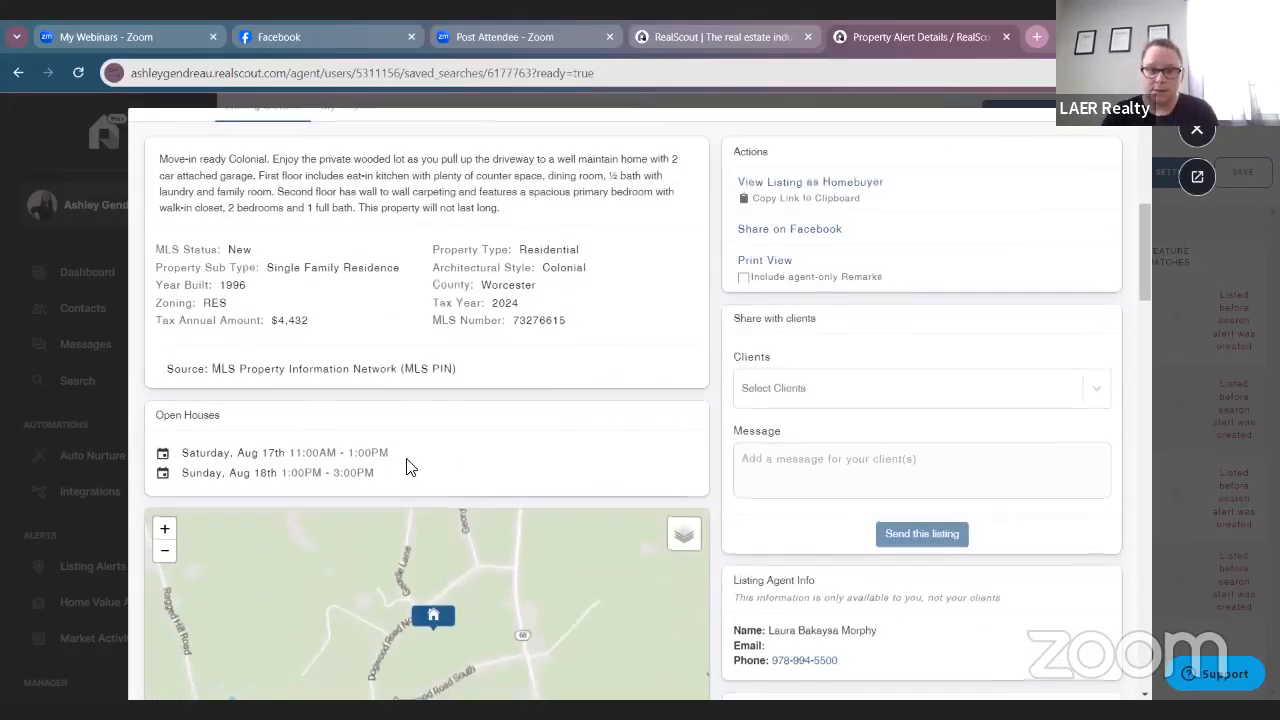
scroll(582, 495, down, 2)
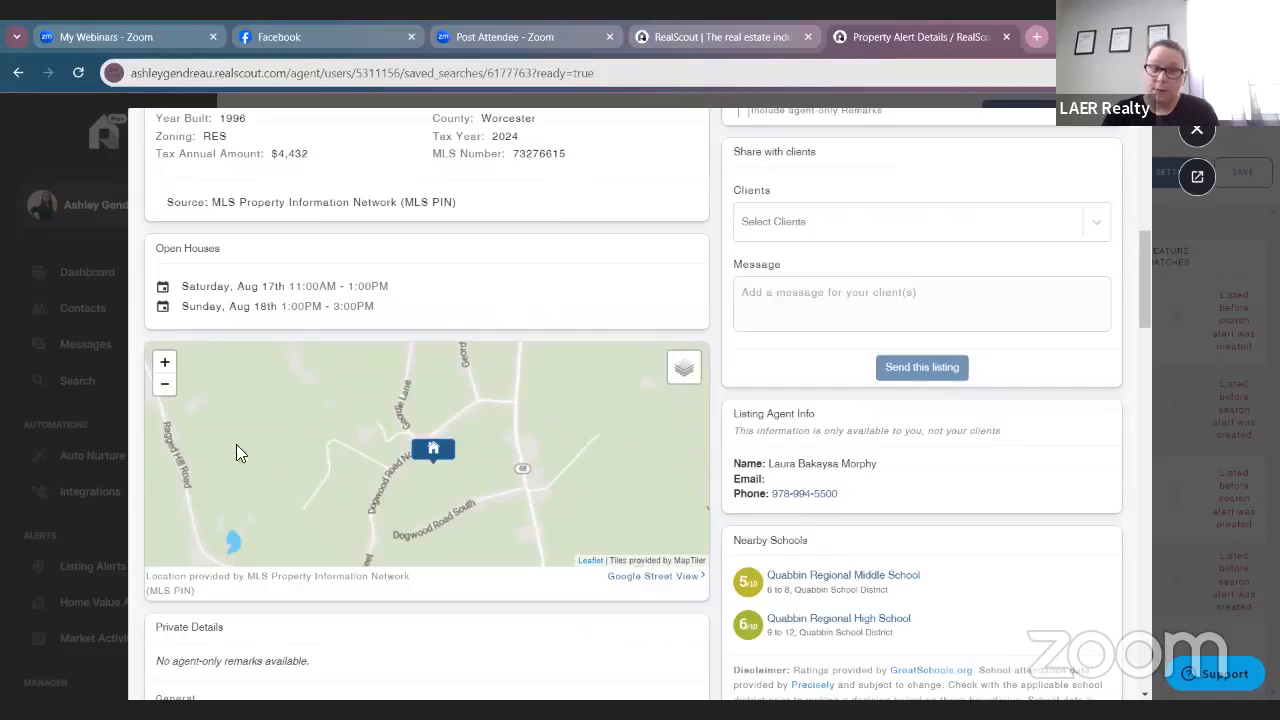
click(166, 391)
click(166, 391)
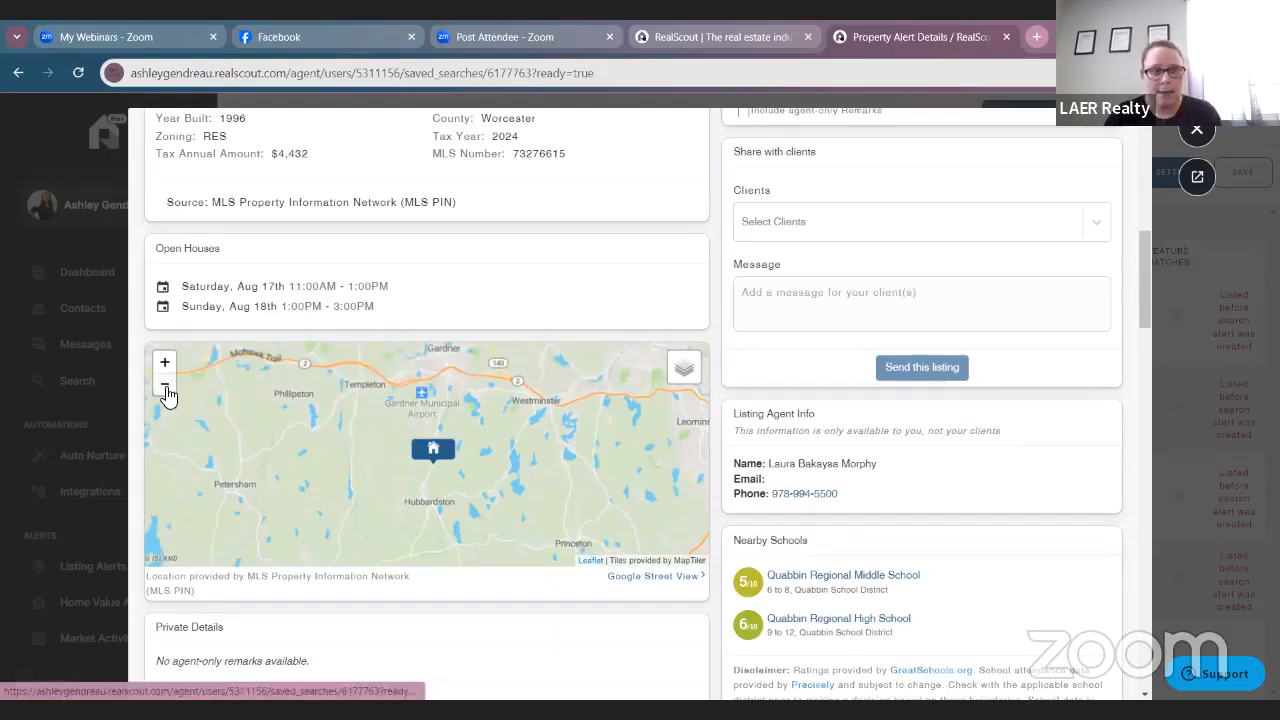
click(165, 388)
click(165, 366)
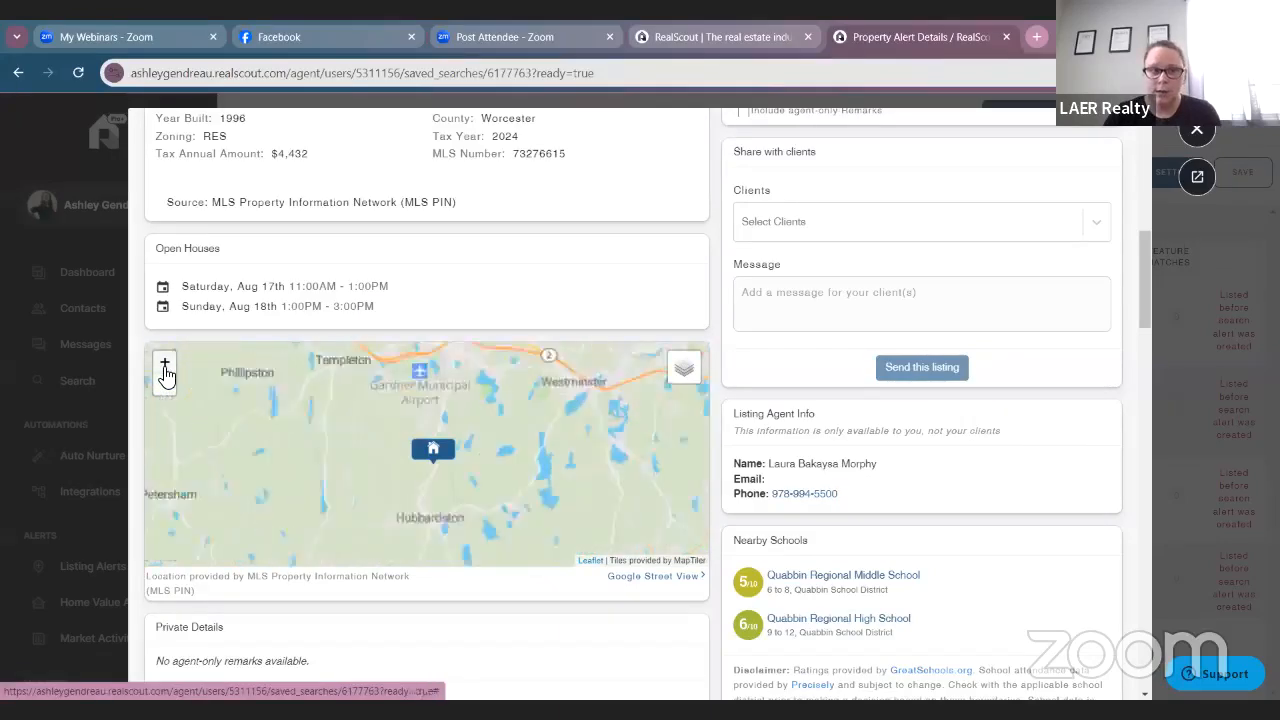
click(165, 366)
click(165, 366)
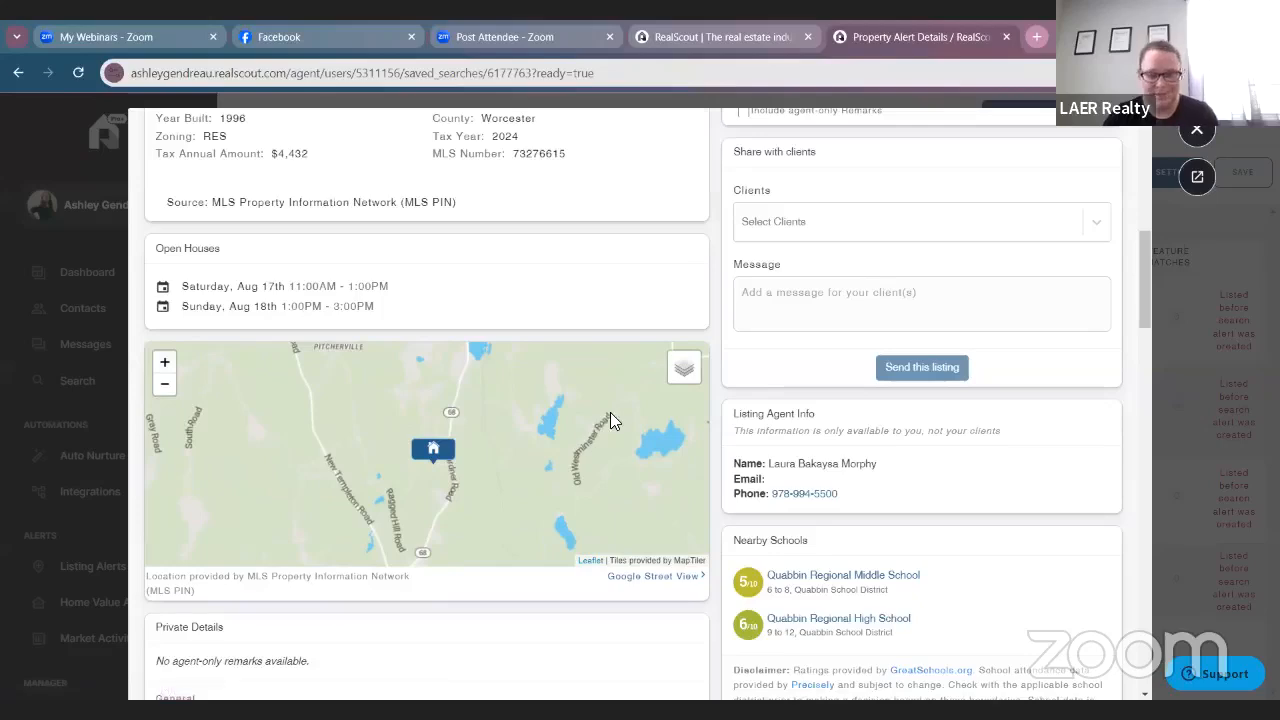
scroll(614, 412, down, 3)
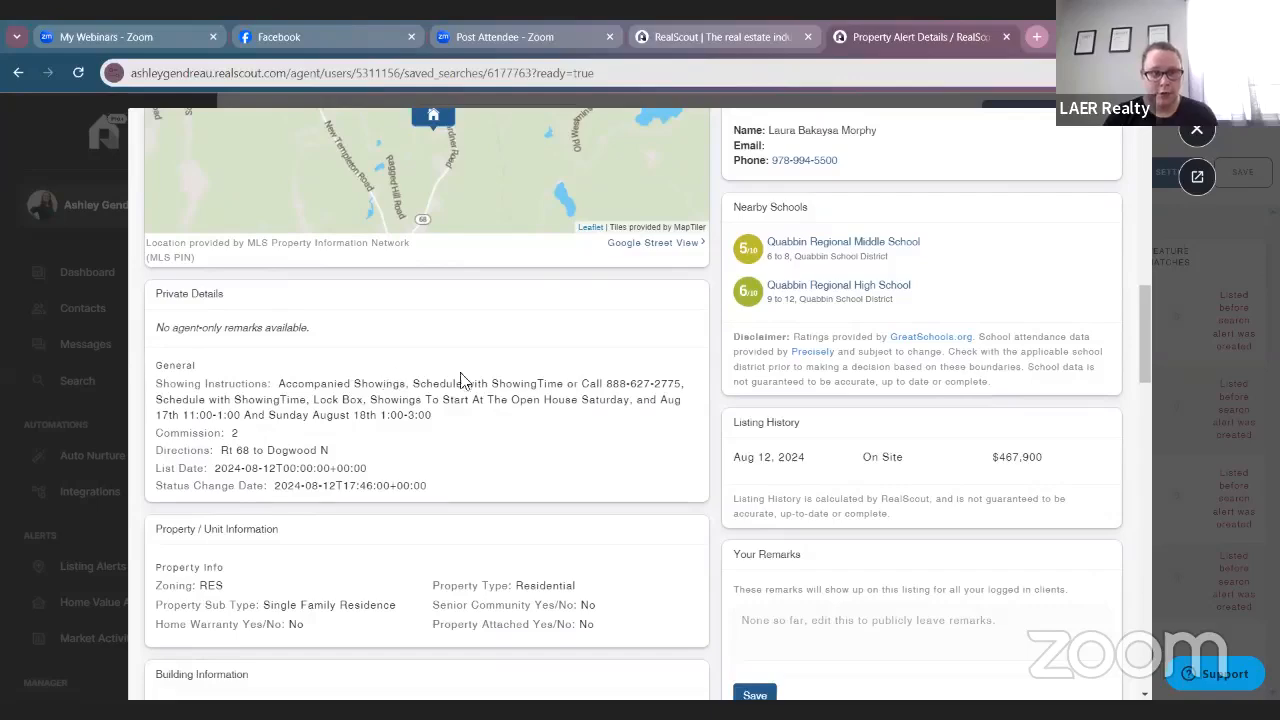
scroll(440, 441, down, 1)
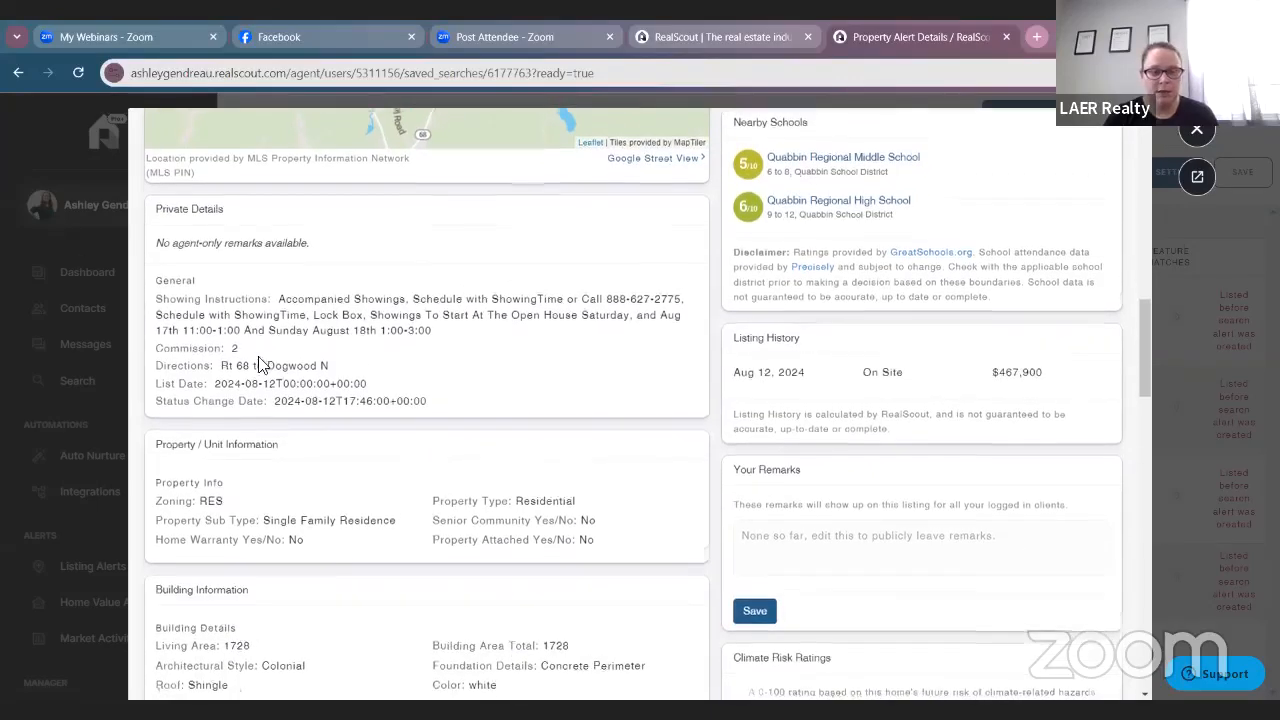
scroll(270, 320, down, 2)
scroll(420, 335, down, 2)
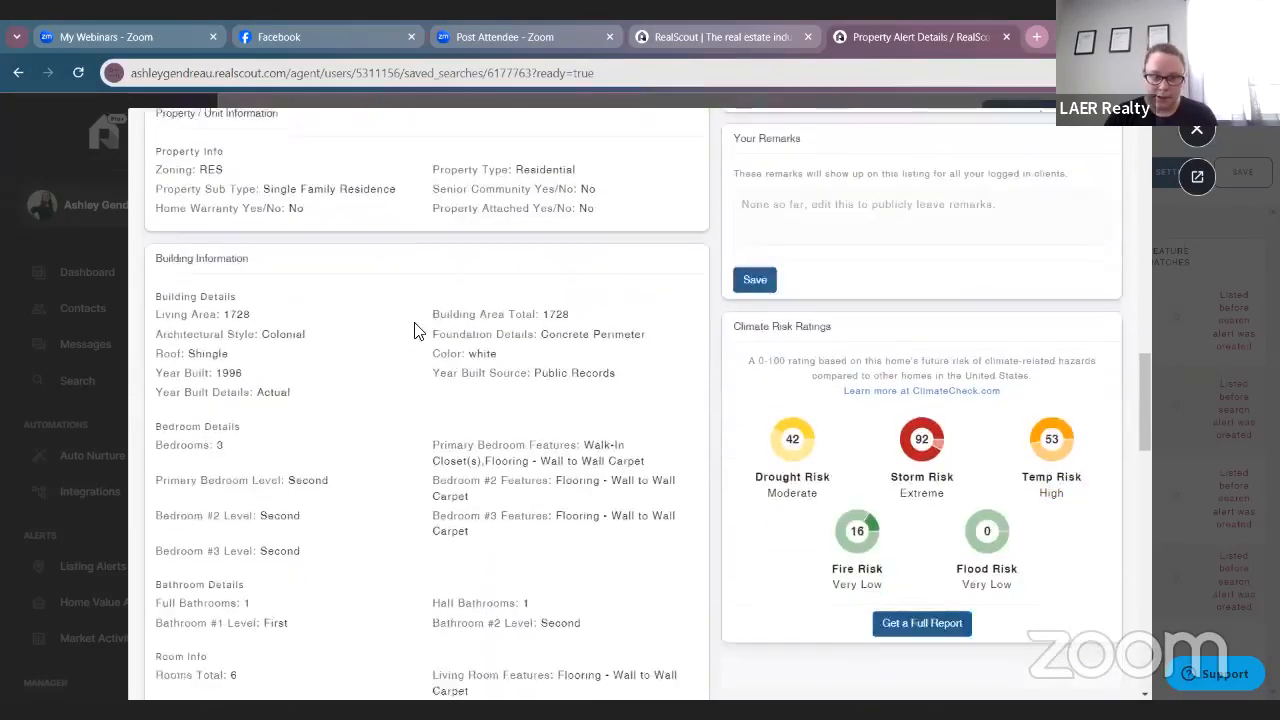
scroll(414, 333, up, 1)
scroll(408, 310, down, 5)
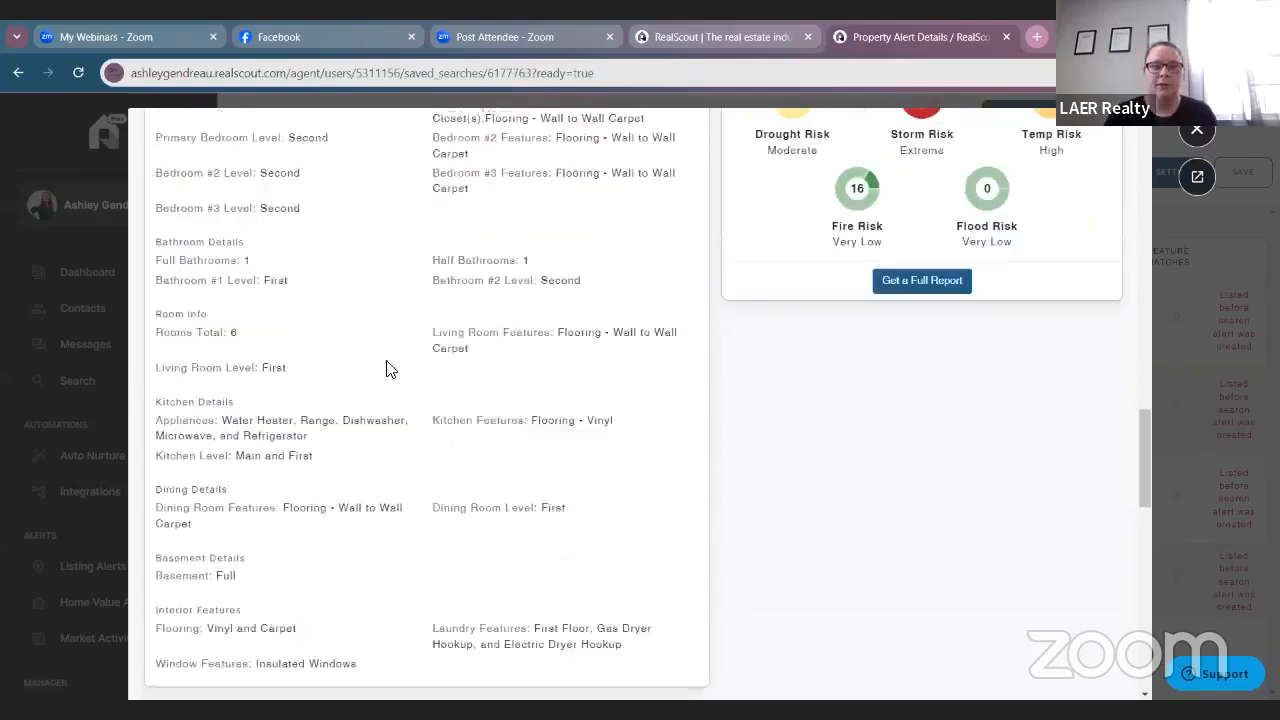
scroll(385, 368, down, 5)
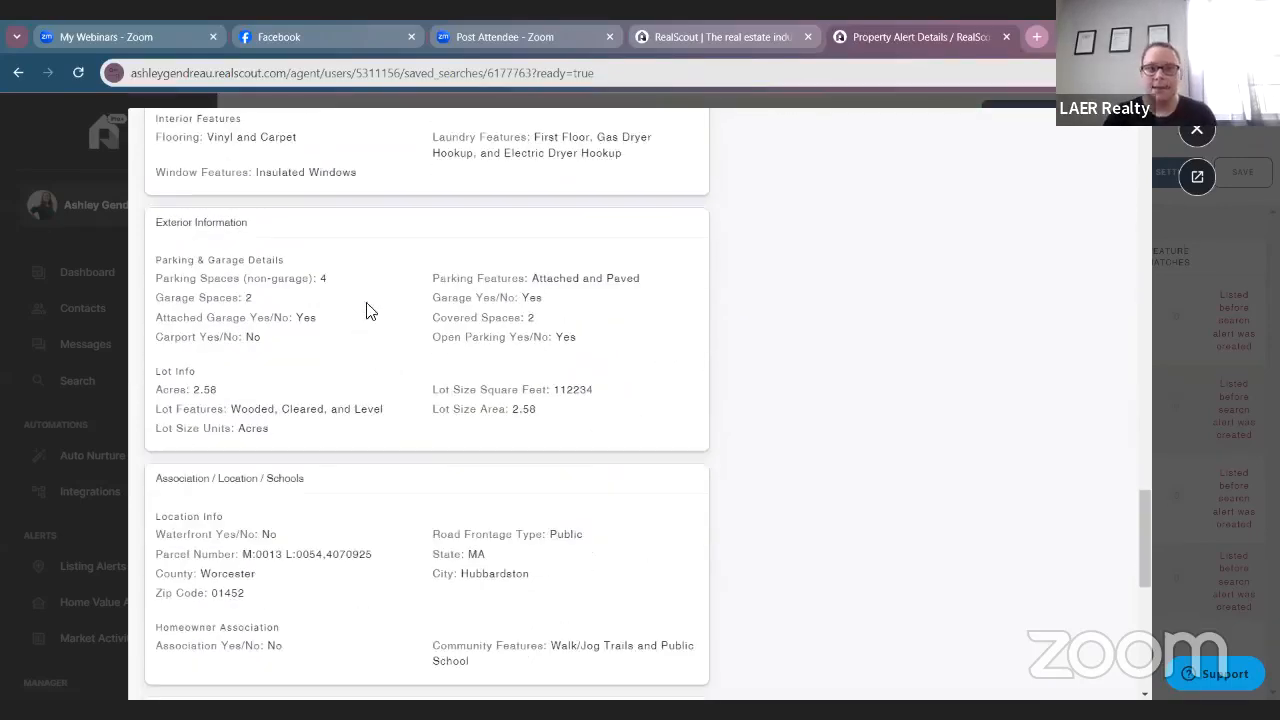
scroll(355, 380, down, 2)
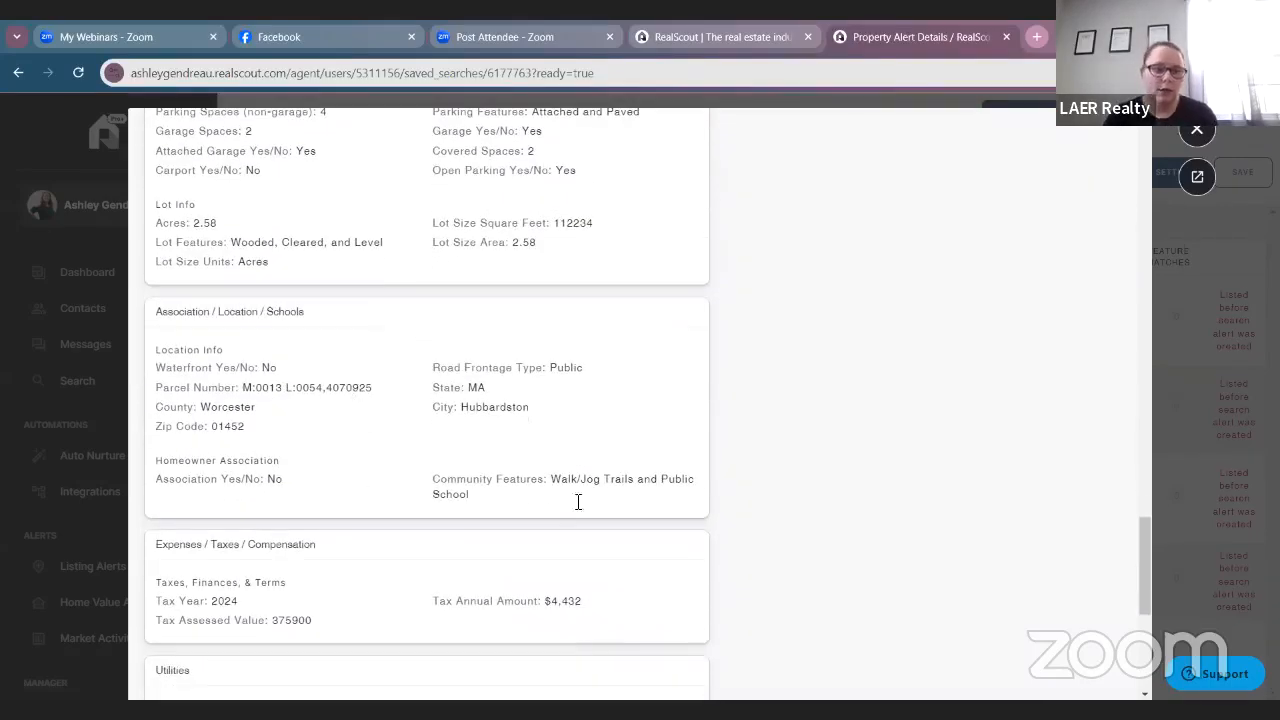
scroll(263, 410, down, 3)
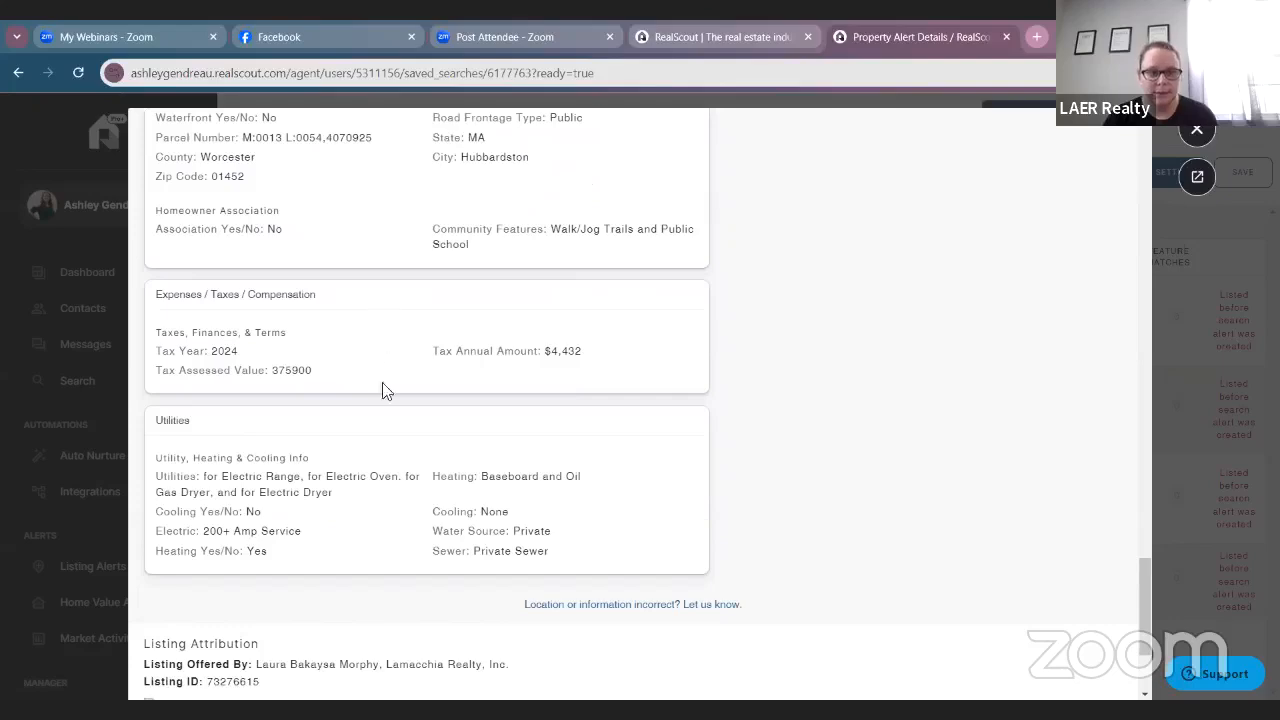
scroll(591, 546, down, 2)
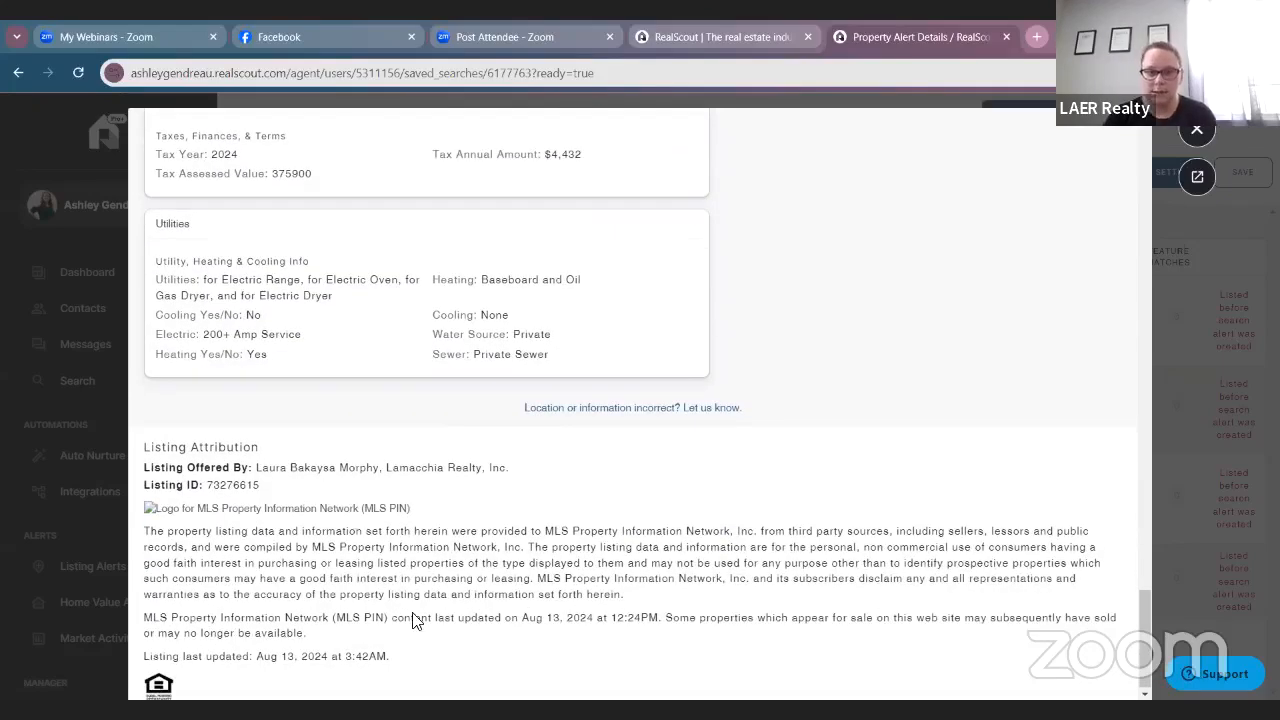
scroll(663, 394, up, 15)
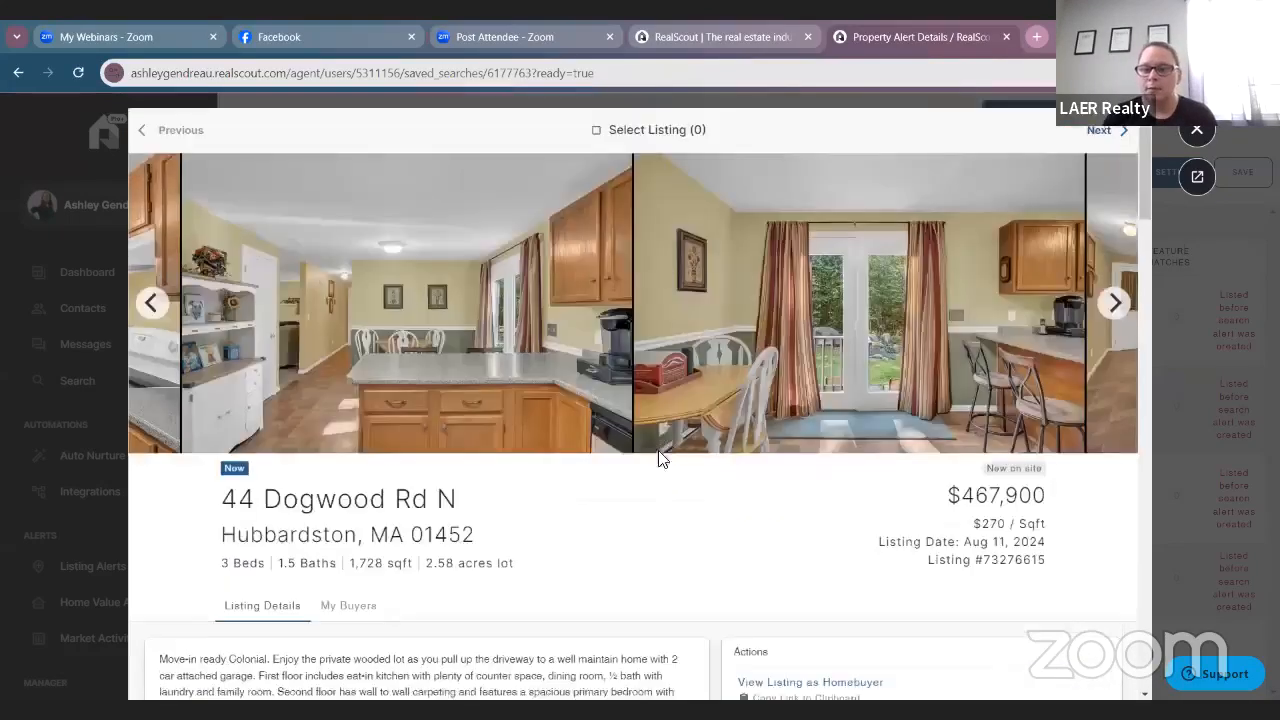
scroll(660, 460, down, 4)
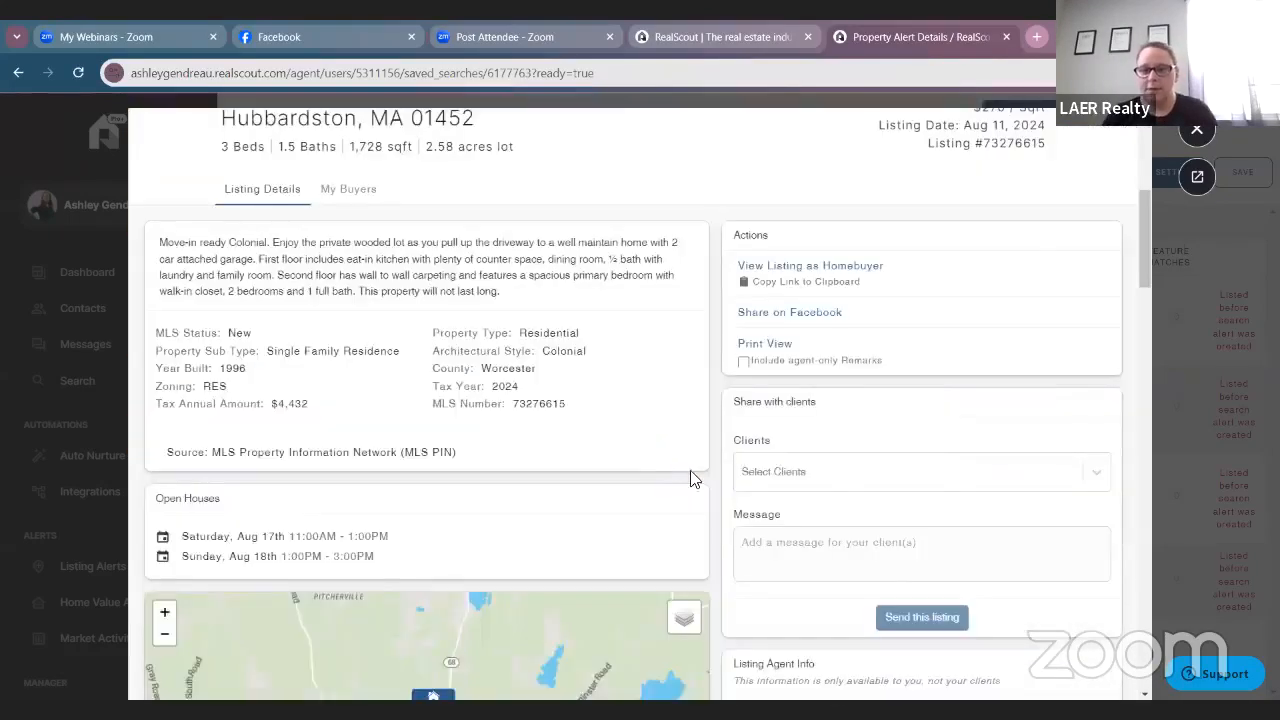
click(848, 268)
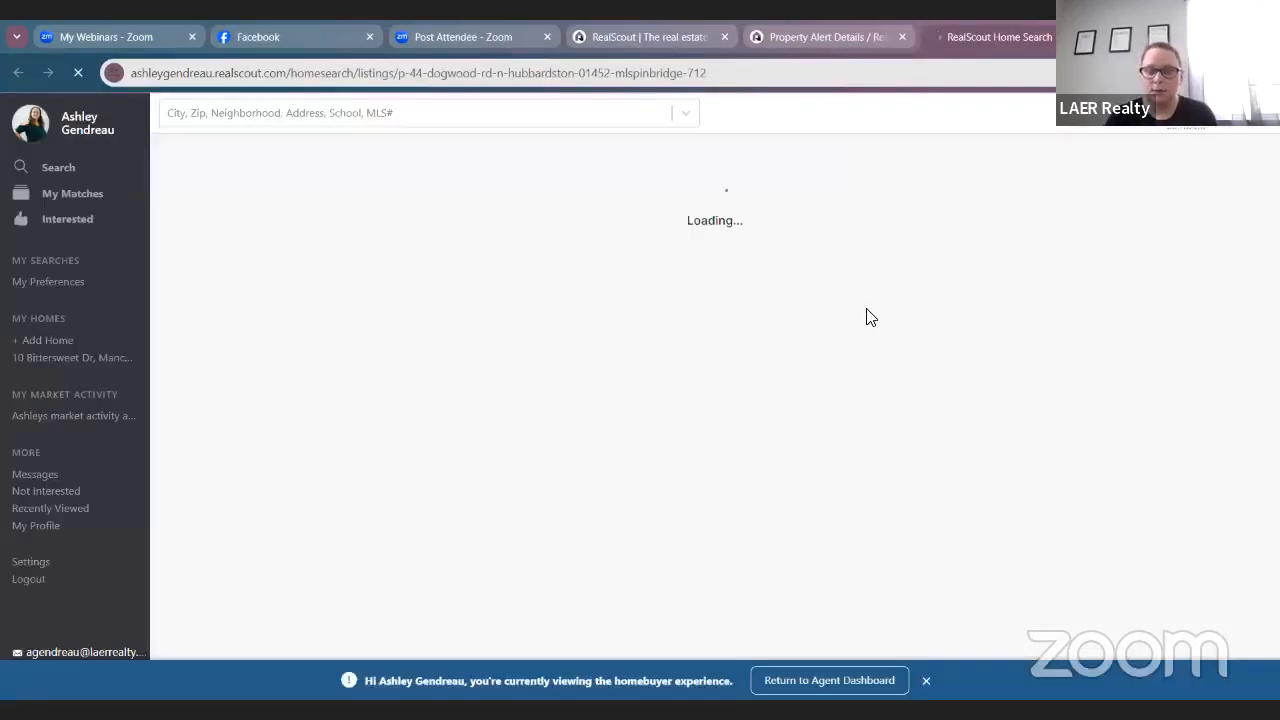
scroll(890, 330, down, 3)
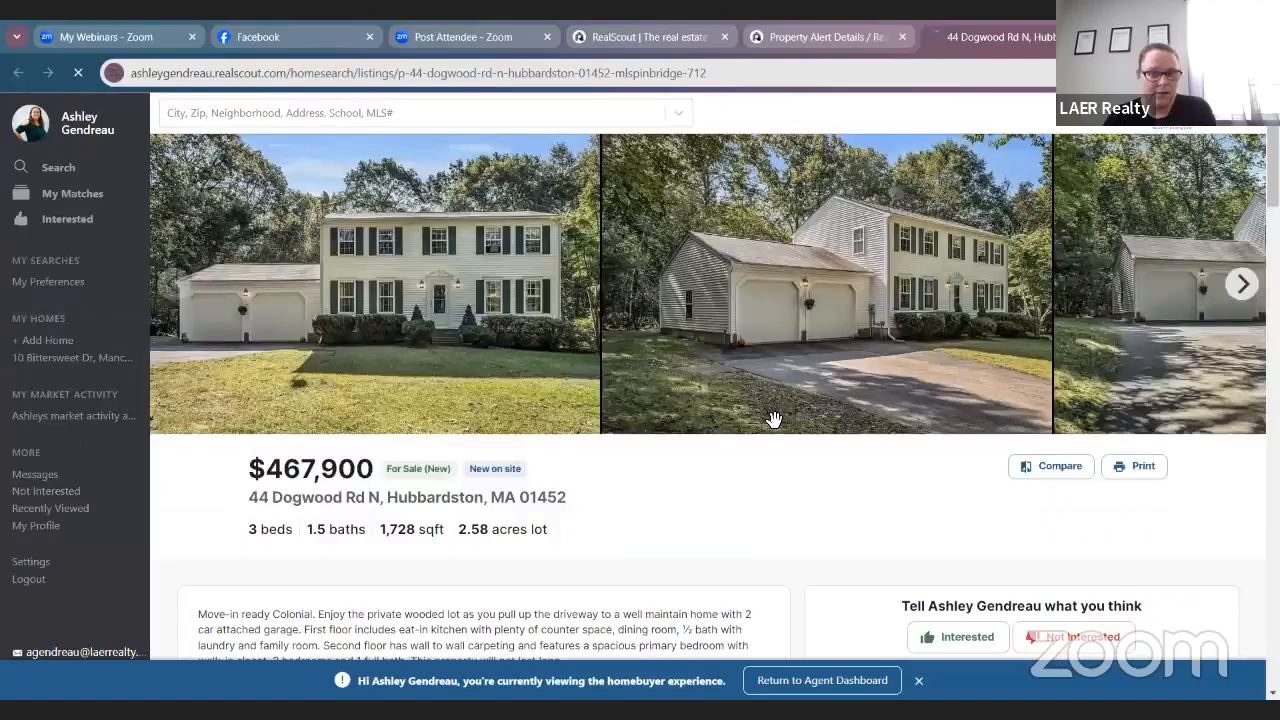
scroll(746, 412, down, 3)
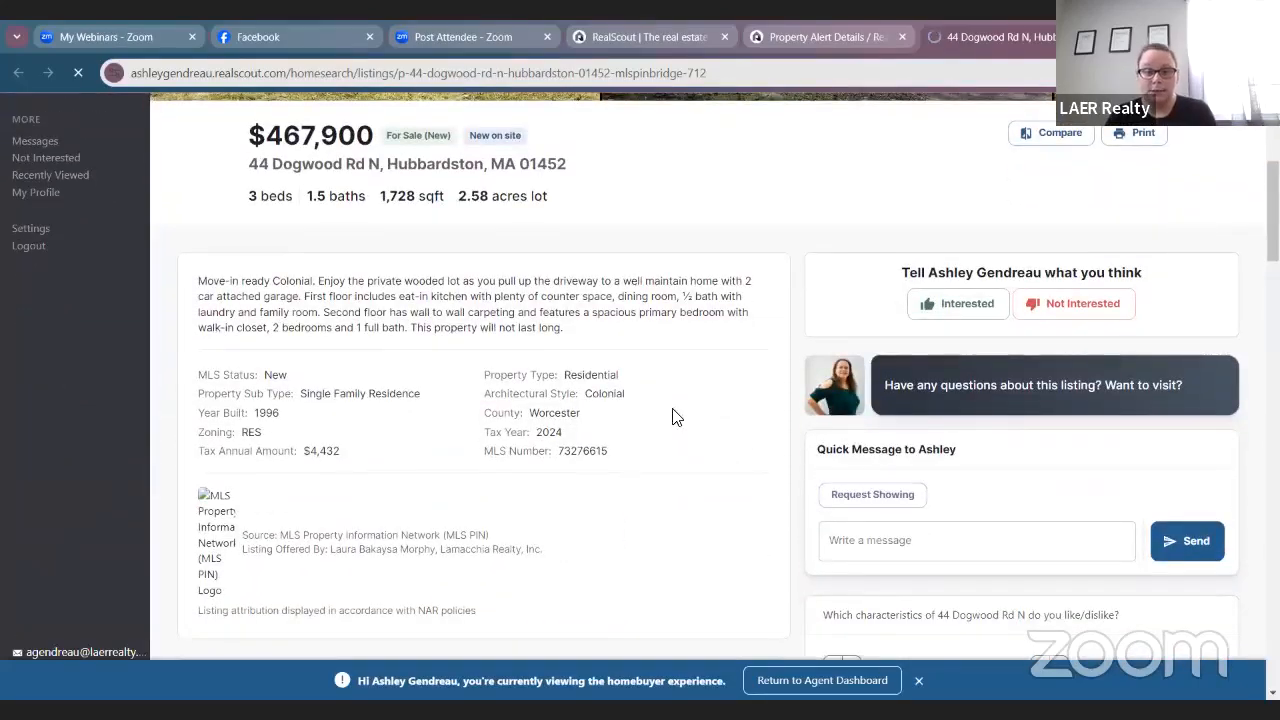
scroll(770, 443, down, 3)
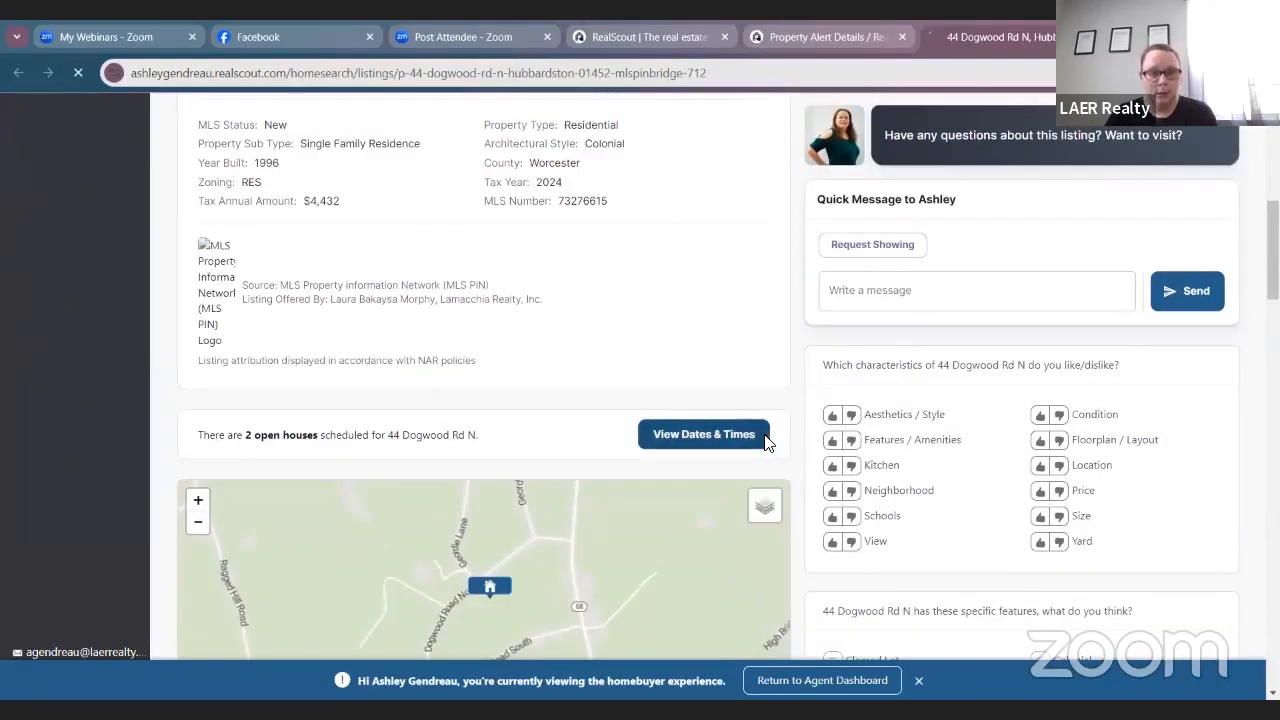
scroll(776, 432, down, 3)
scroll(784, 415, up, 8)
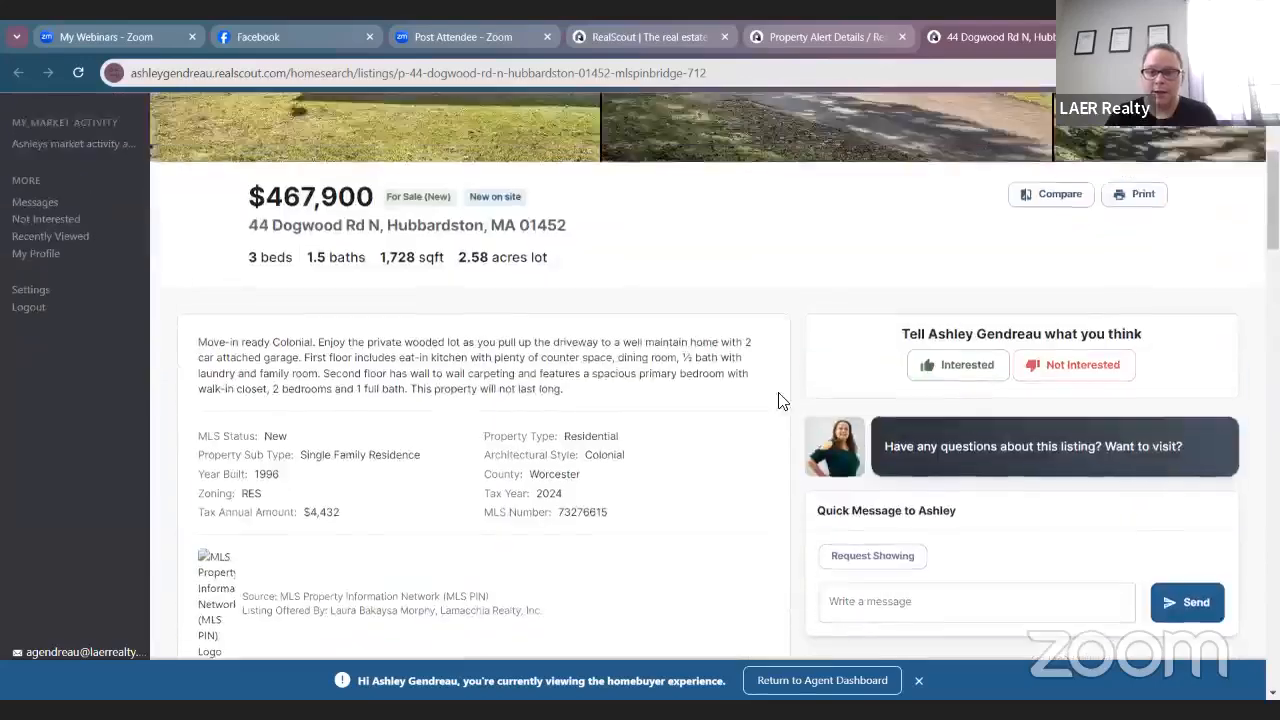
scroll(718, 326, down, 1)
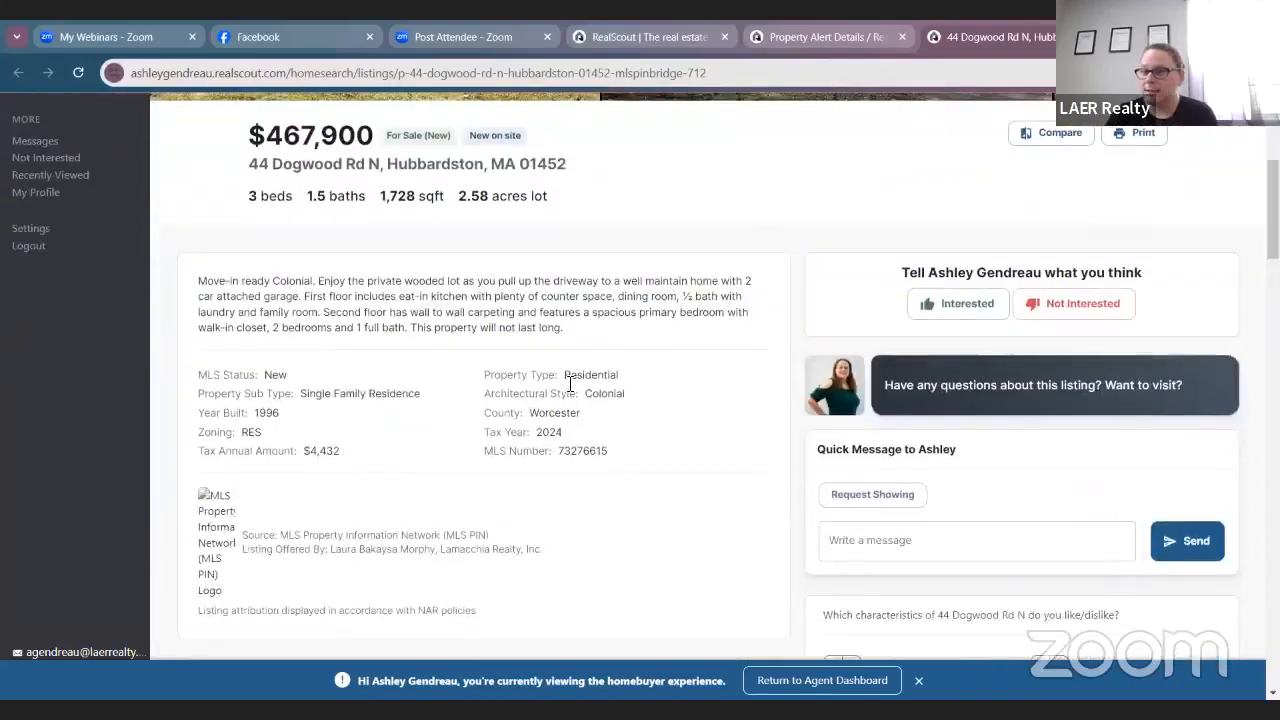
Mark the home Interested and give it a 3-star comparison rating.
click(938, 314)
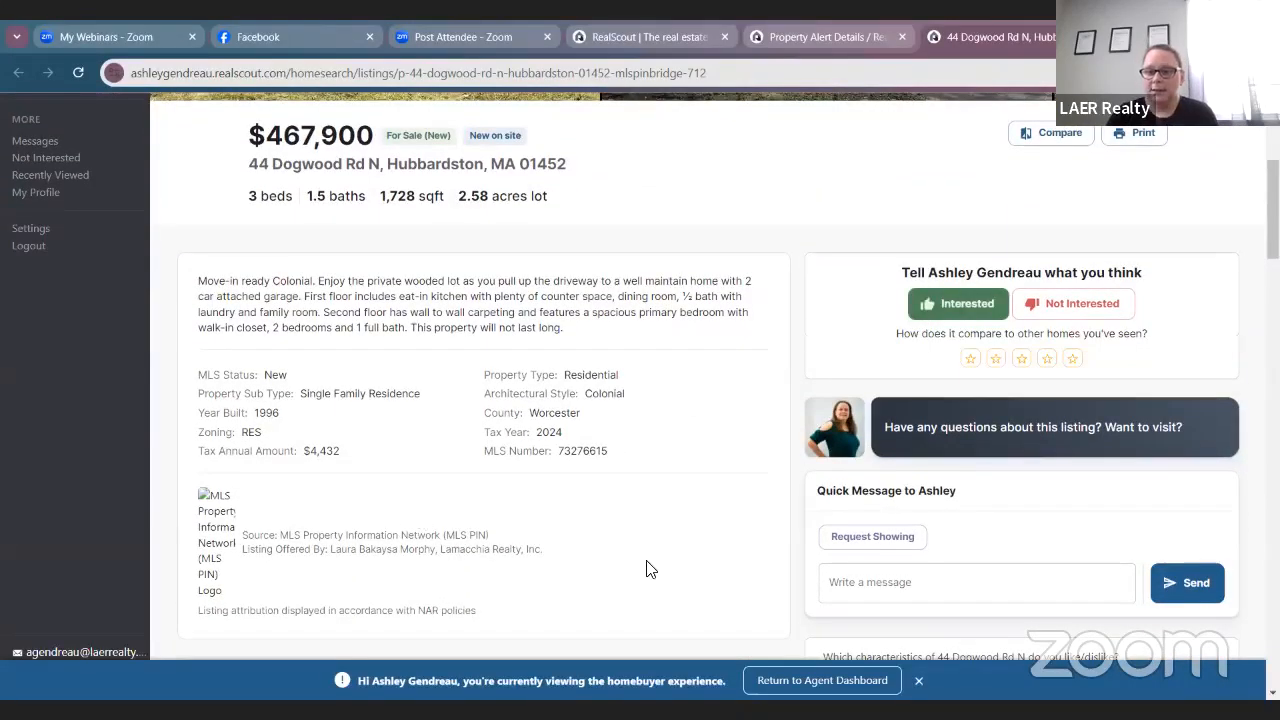
scroll(649, 566, down, 1)
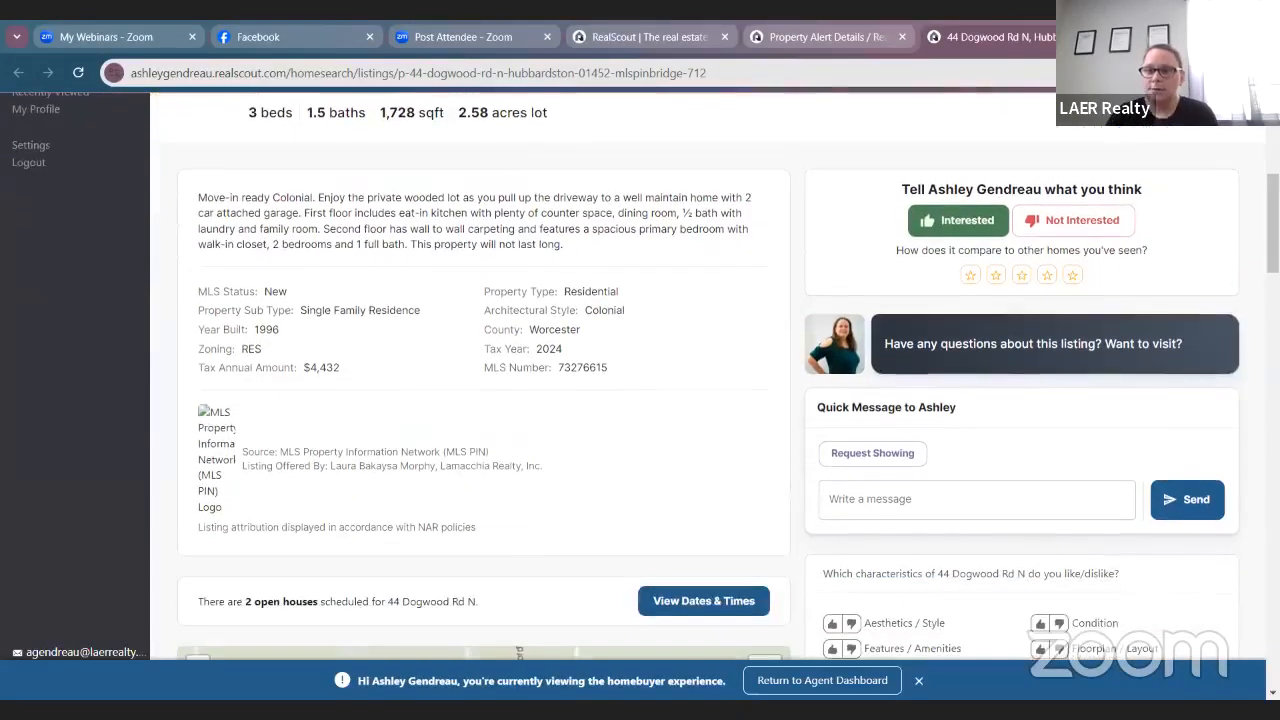
click(1046, 276)
scroll(1216, 275, down, 3)
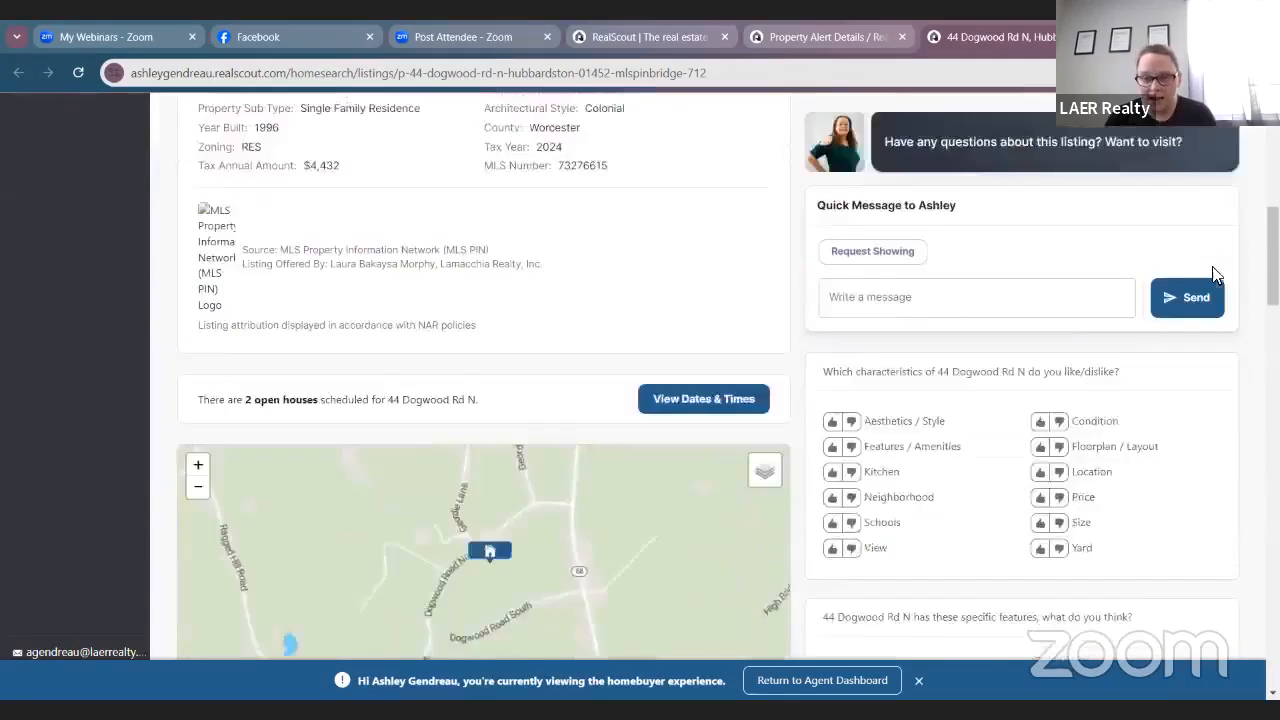
Like Aesthetics, Features, Kitchen, Condition, Location, Size; dislike Neighborhood, Schools, View, Floorplan, Price, Yard.
click(832, 292)
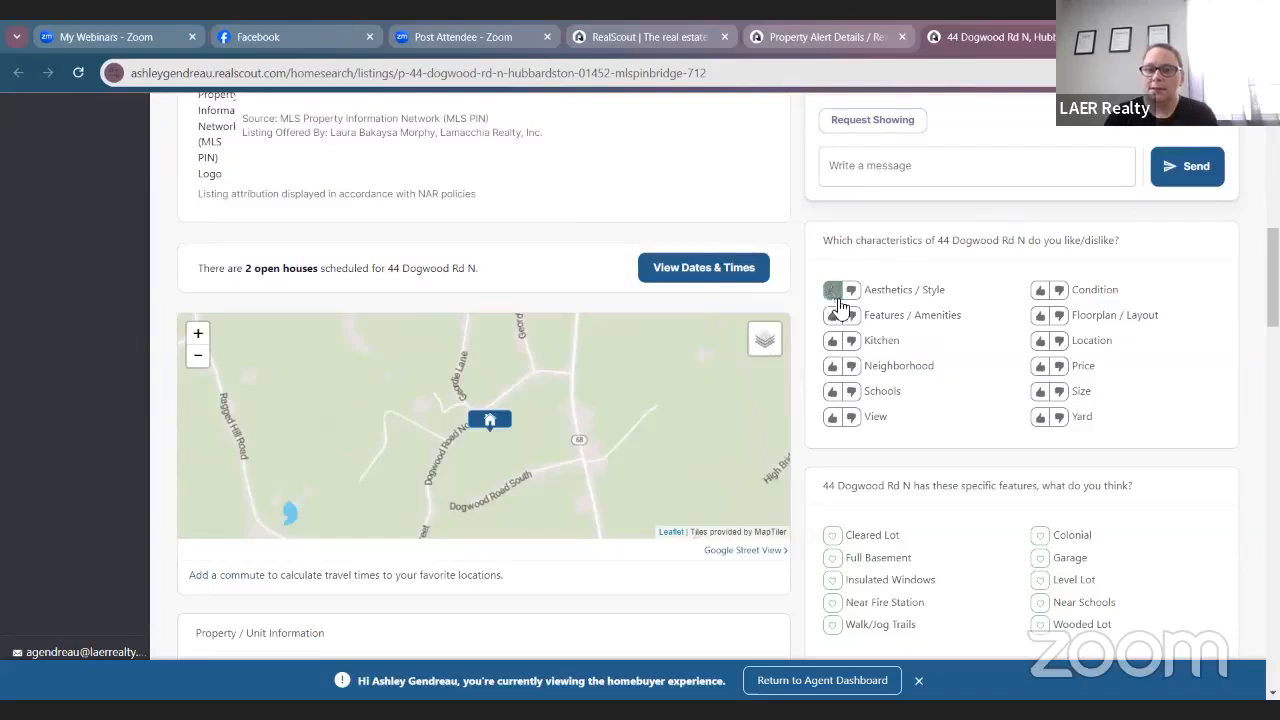
click(831, 317)
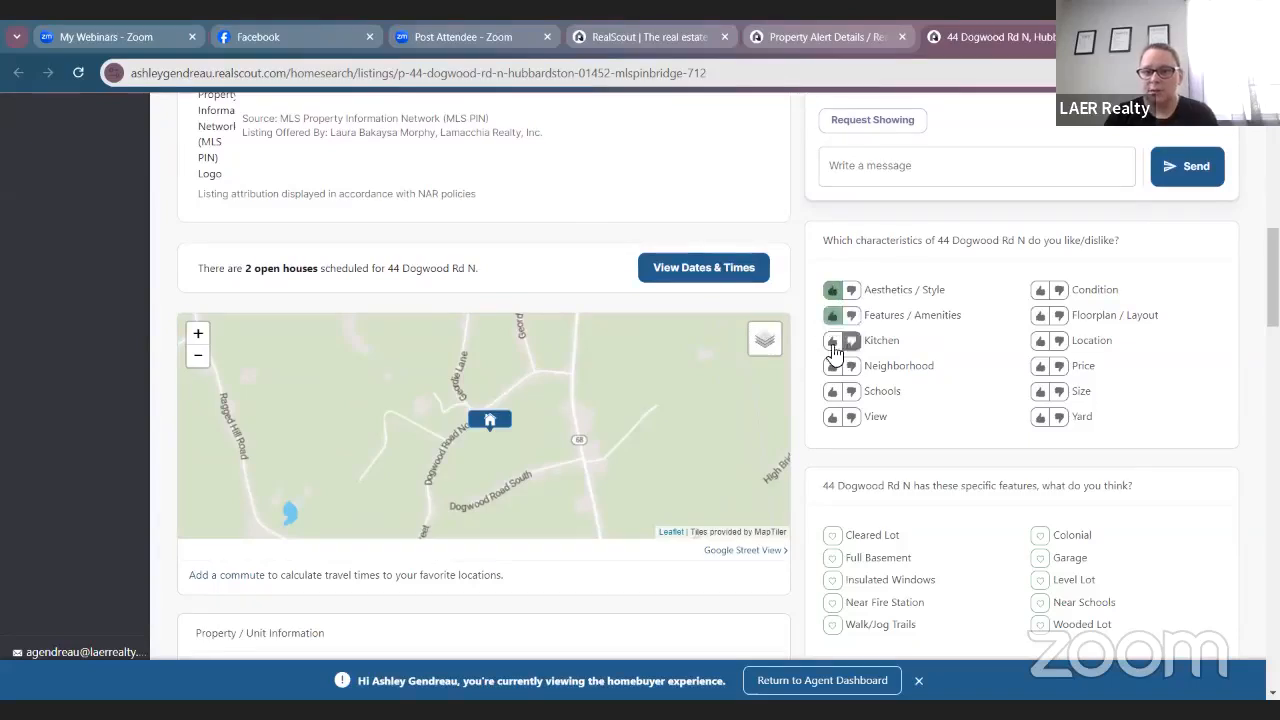
click(833, 341)
click(851, 367)
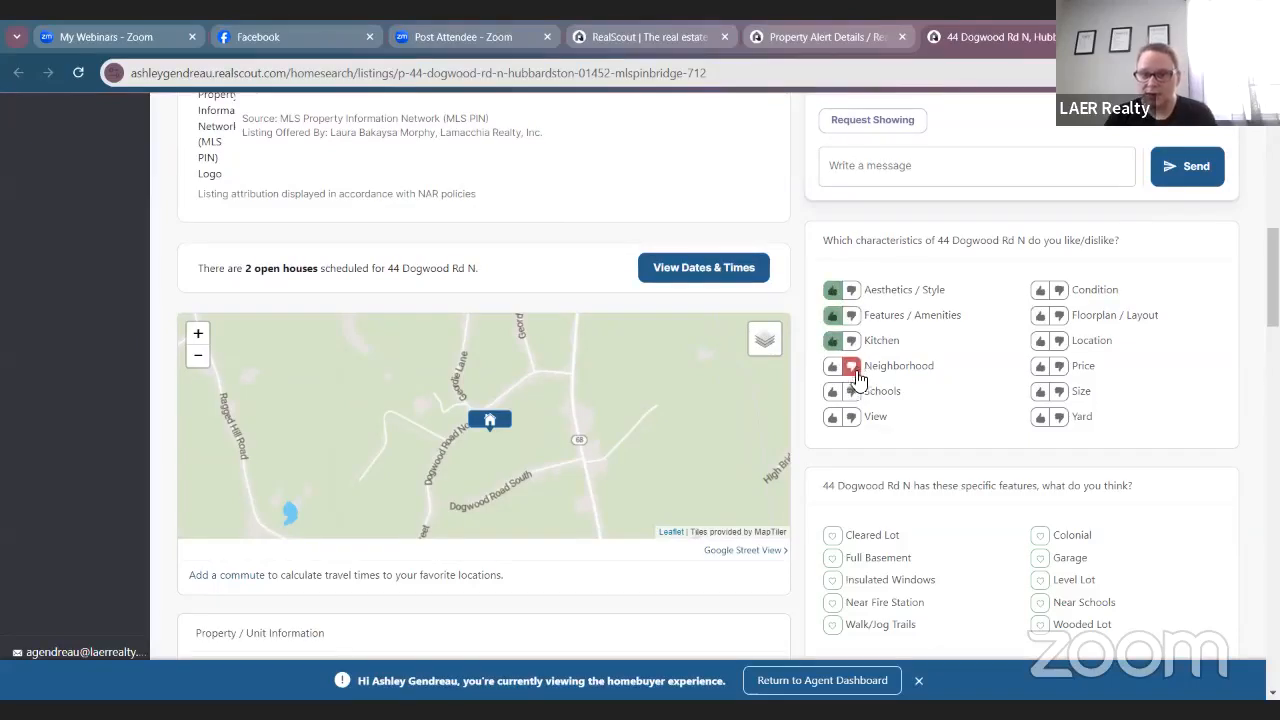
click(851, 392)
click(851, 417)
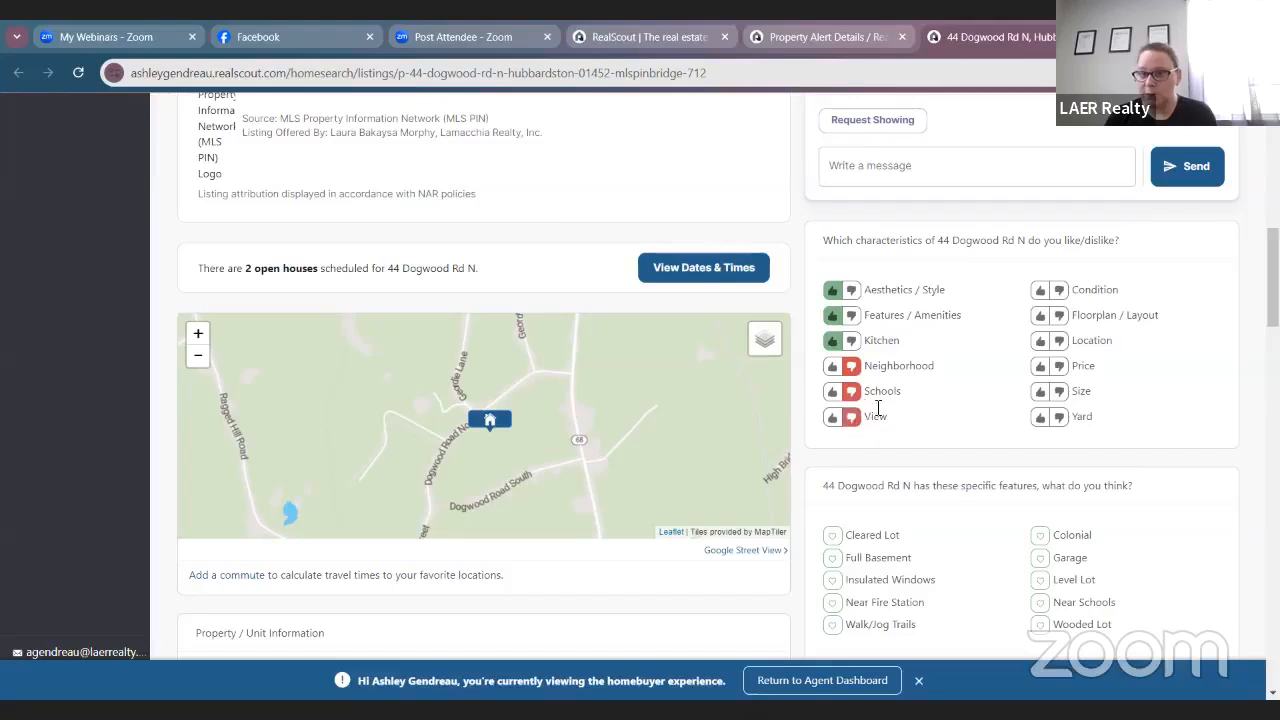
click(1041, 291)
click(1059, 316)
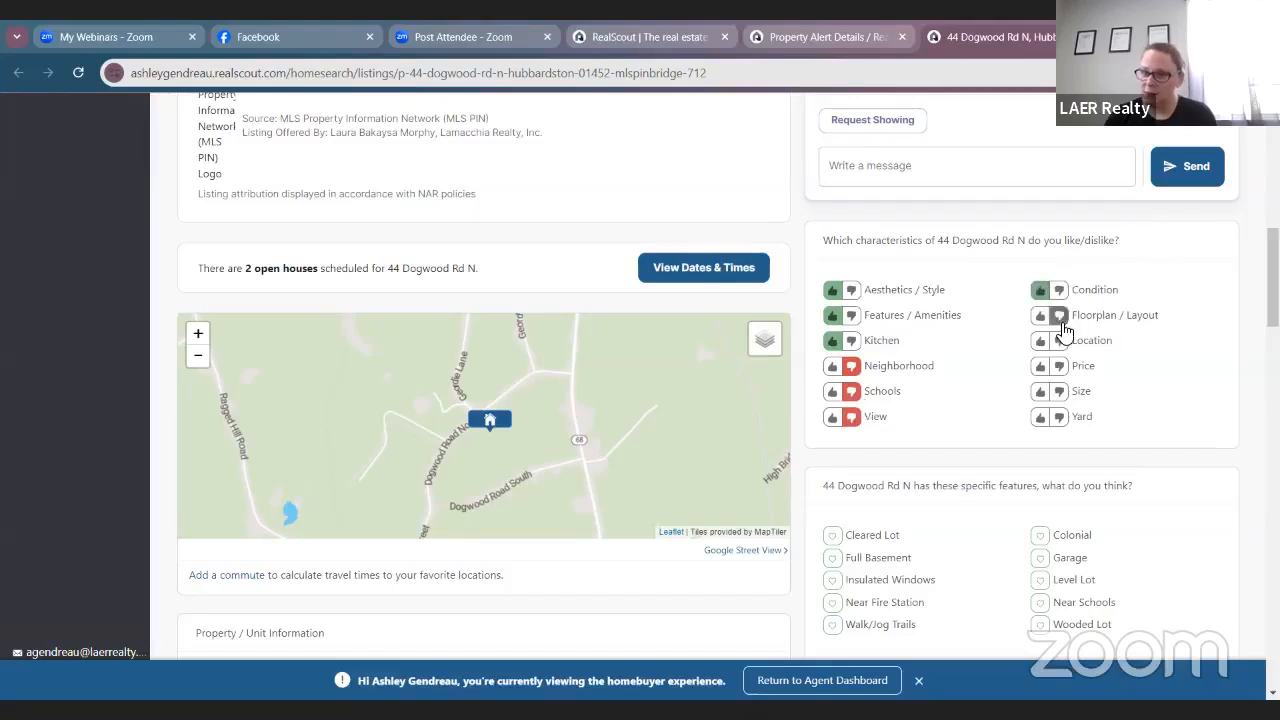
click(1041, 341)
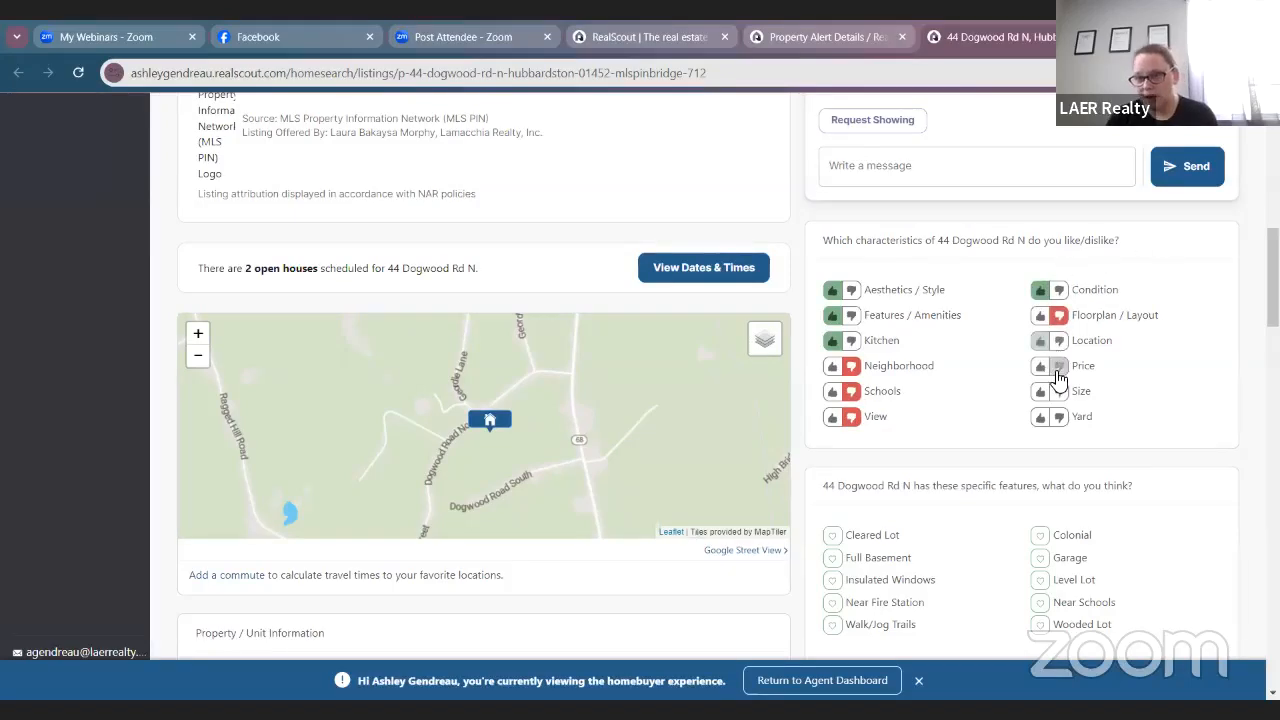
click(1059, 366)
click(1041, 391)
click(1059, 417)
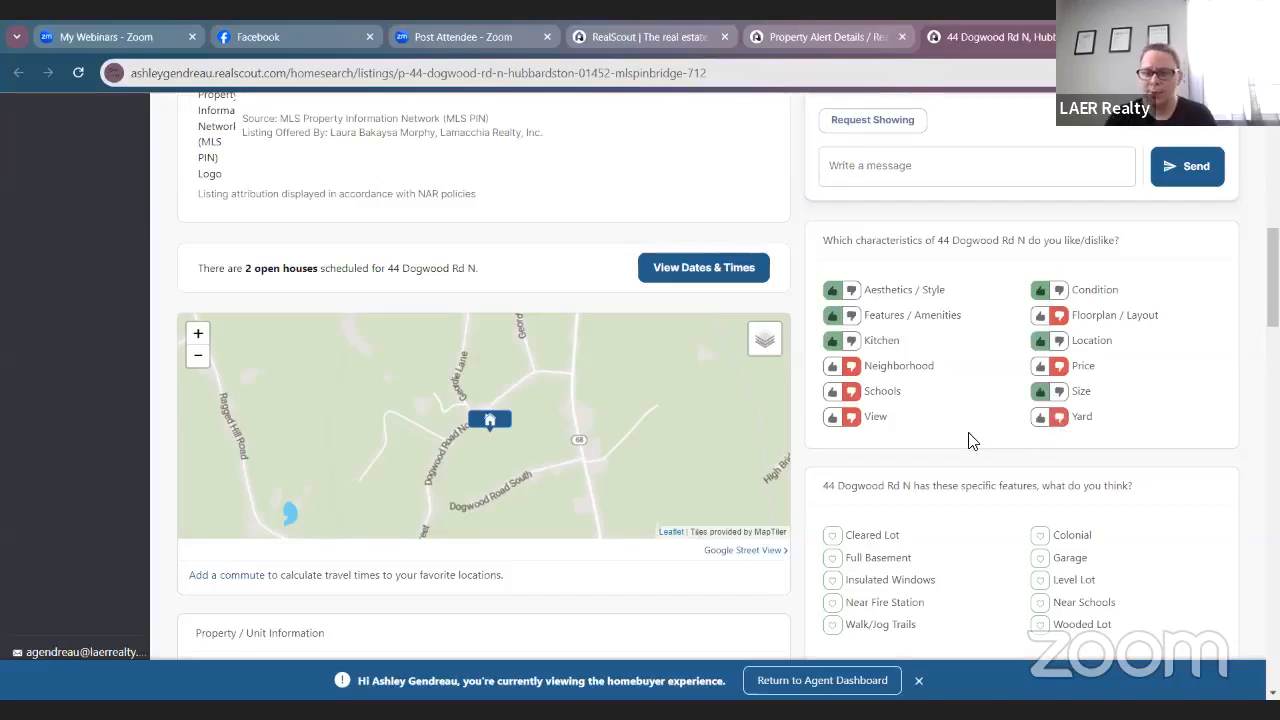
Heart Full Basement, Near Fire Station, Walk/Jog Trails, Garage, Level Lot and Wooded Lot.
scroll(968, 430, down, 2)
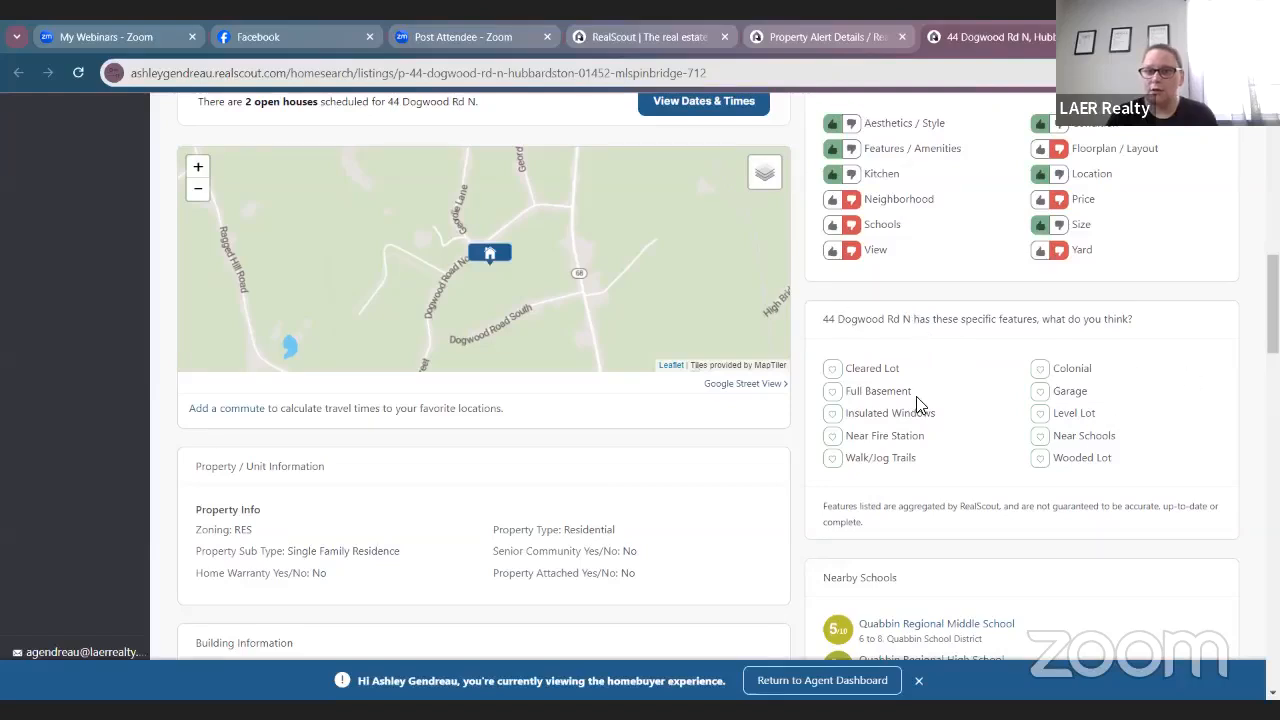
click(832, 391)
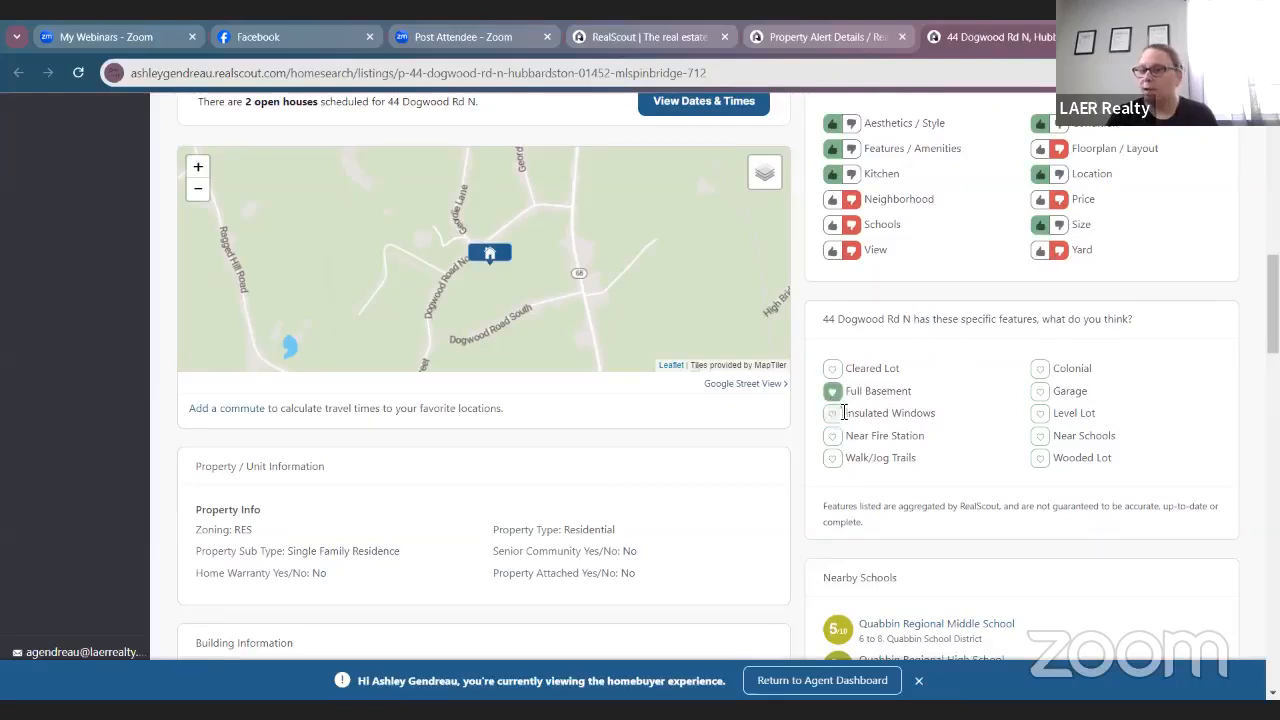
click(833, 438)
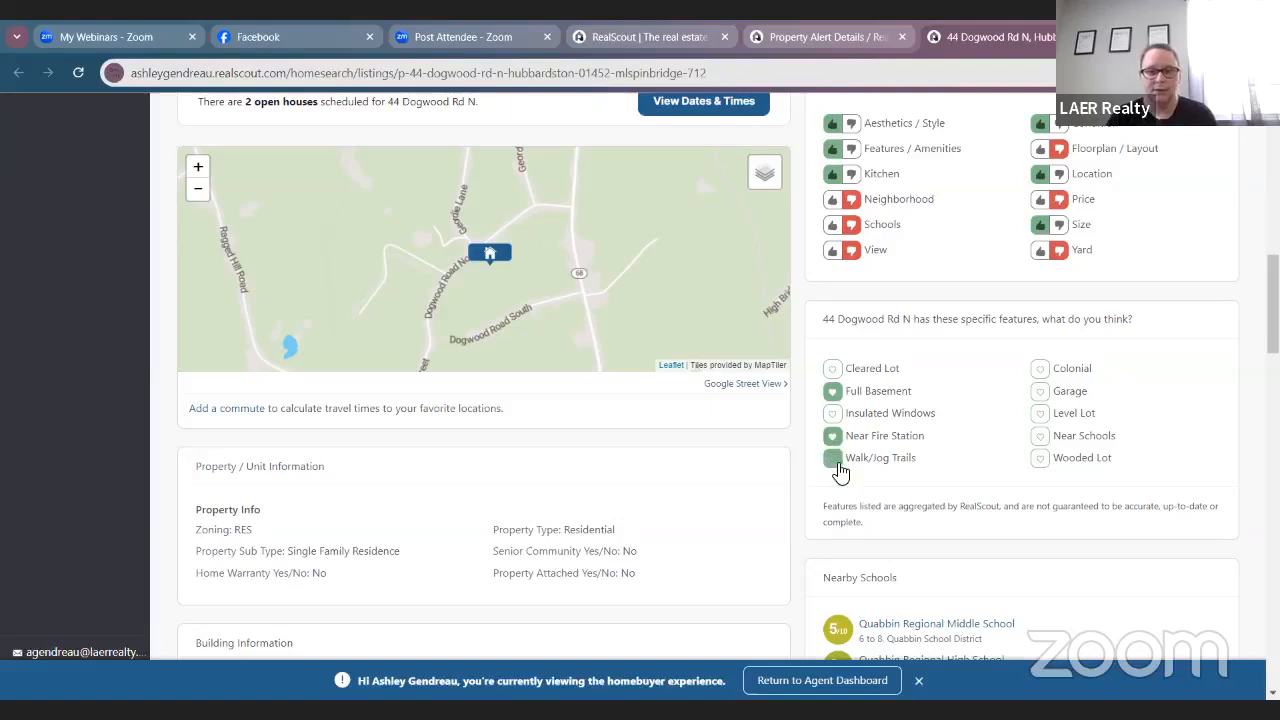
click(832, 458)
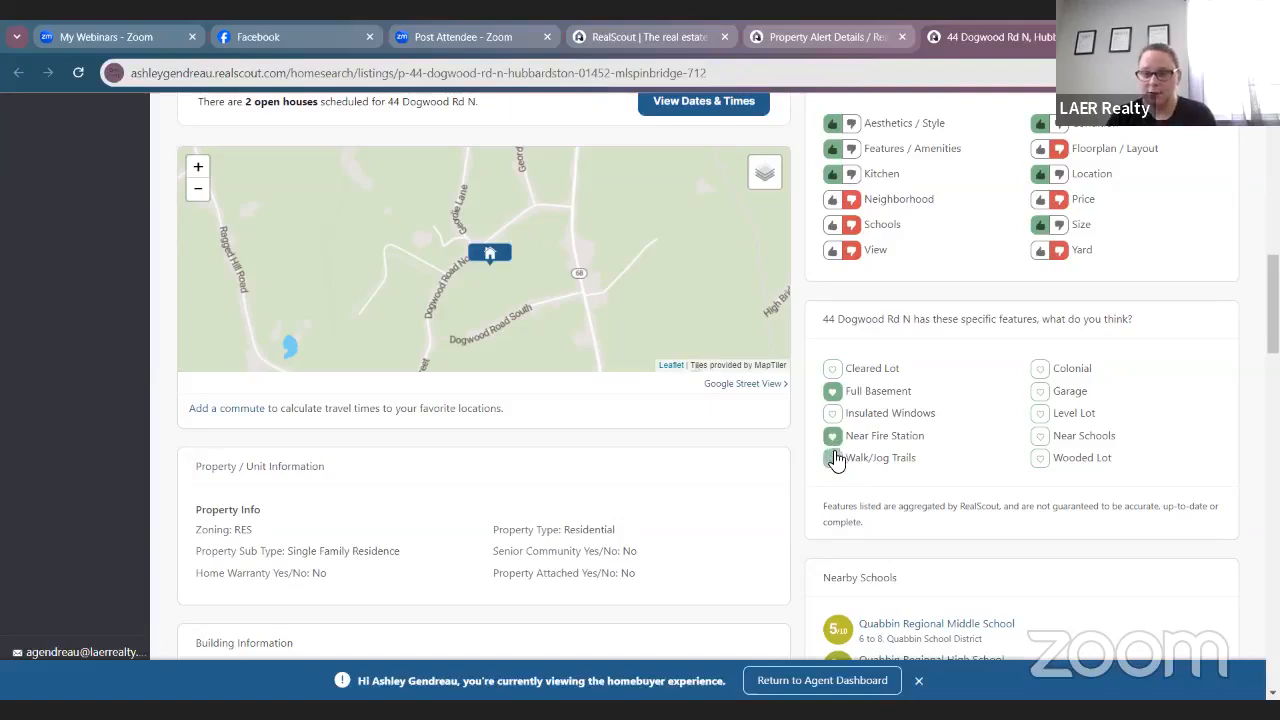
click(1041, 393)
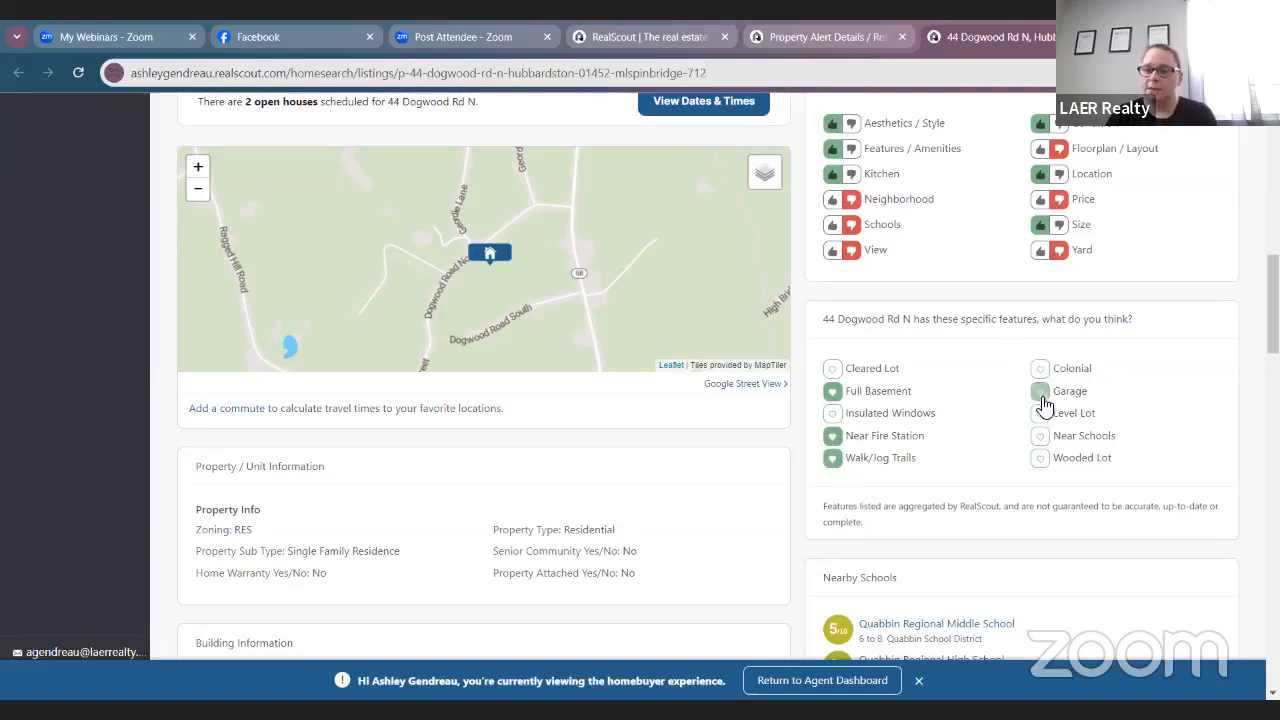
click(1041, 414)
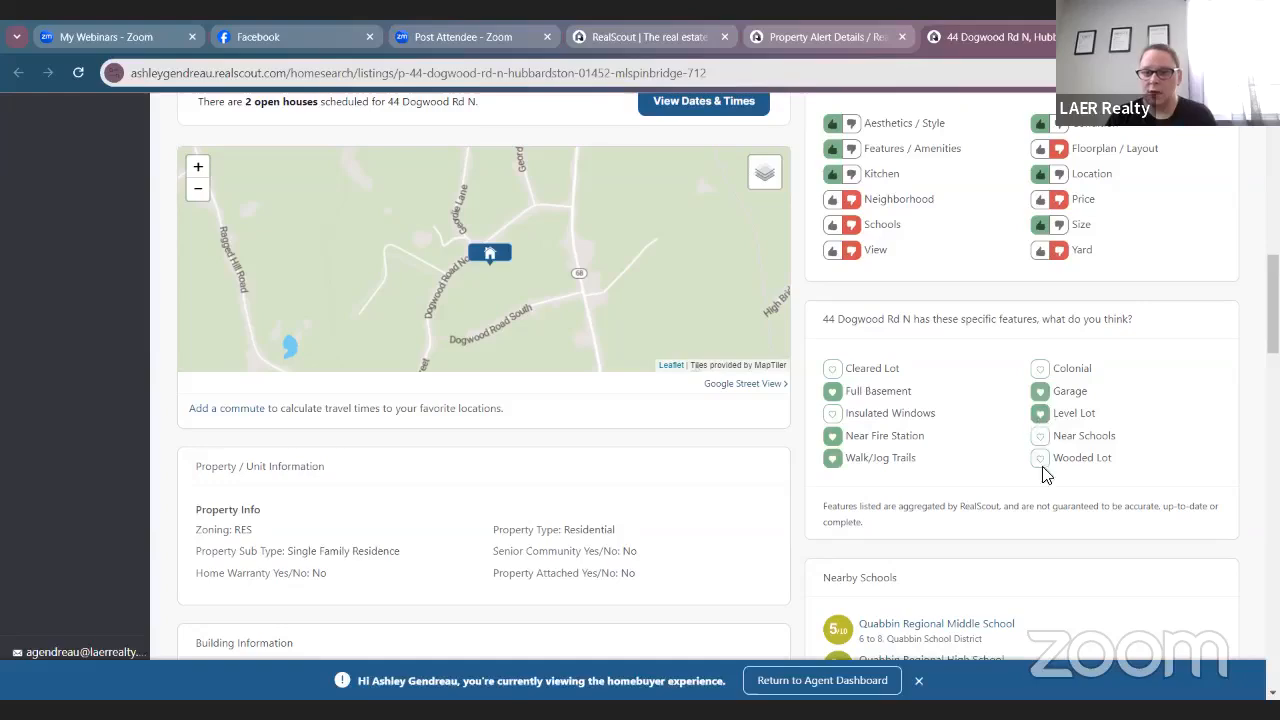
click(1041, 458)
scroll(1203, 400, down, 2)
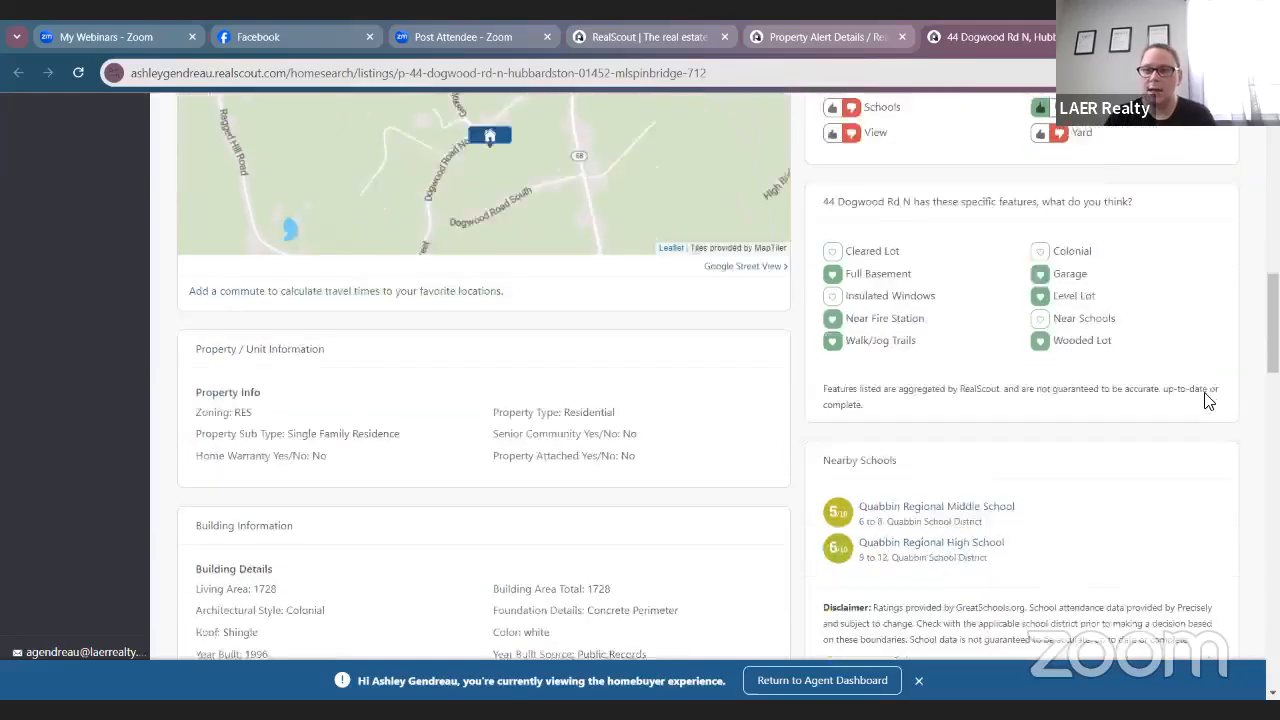
scroll(966, 340, up, 5)
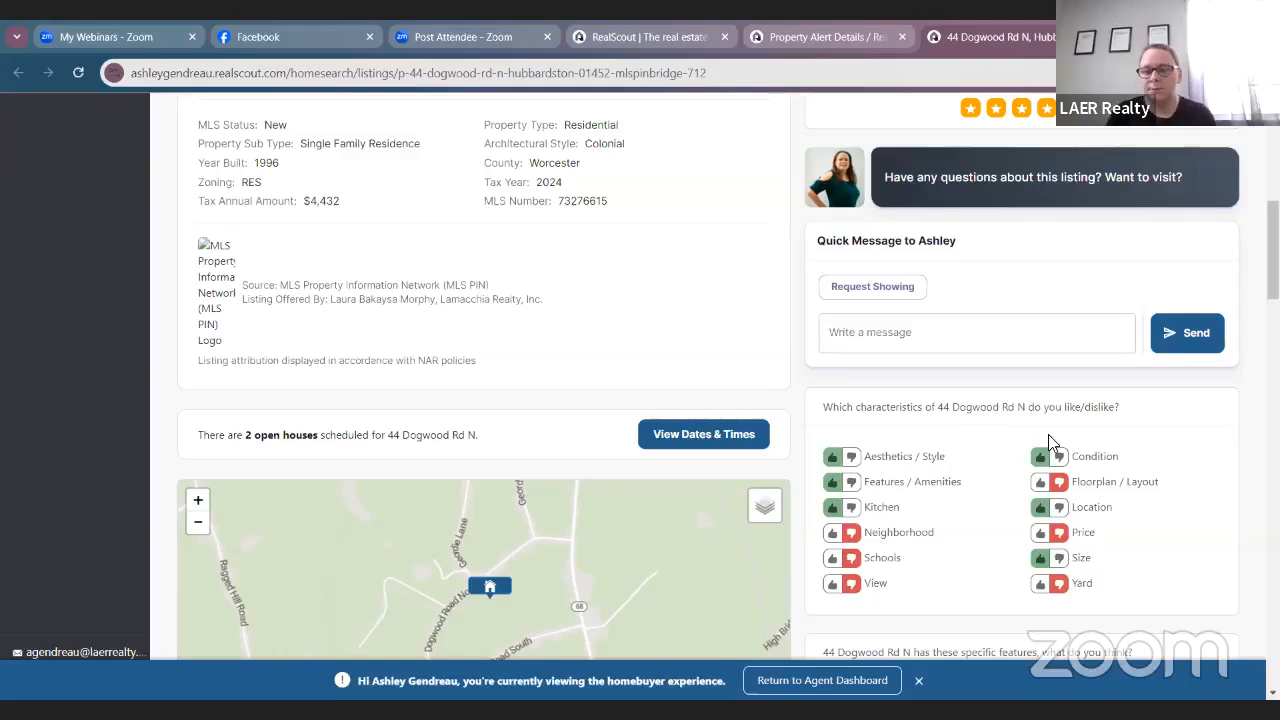
scroll(1048, 434, down, 1)
scroll(1076, 606, up, 10)
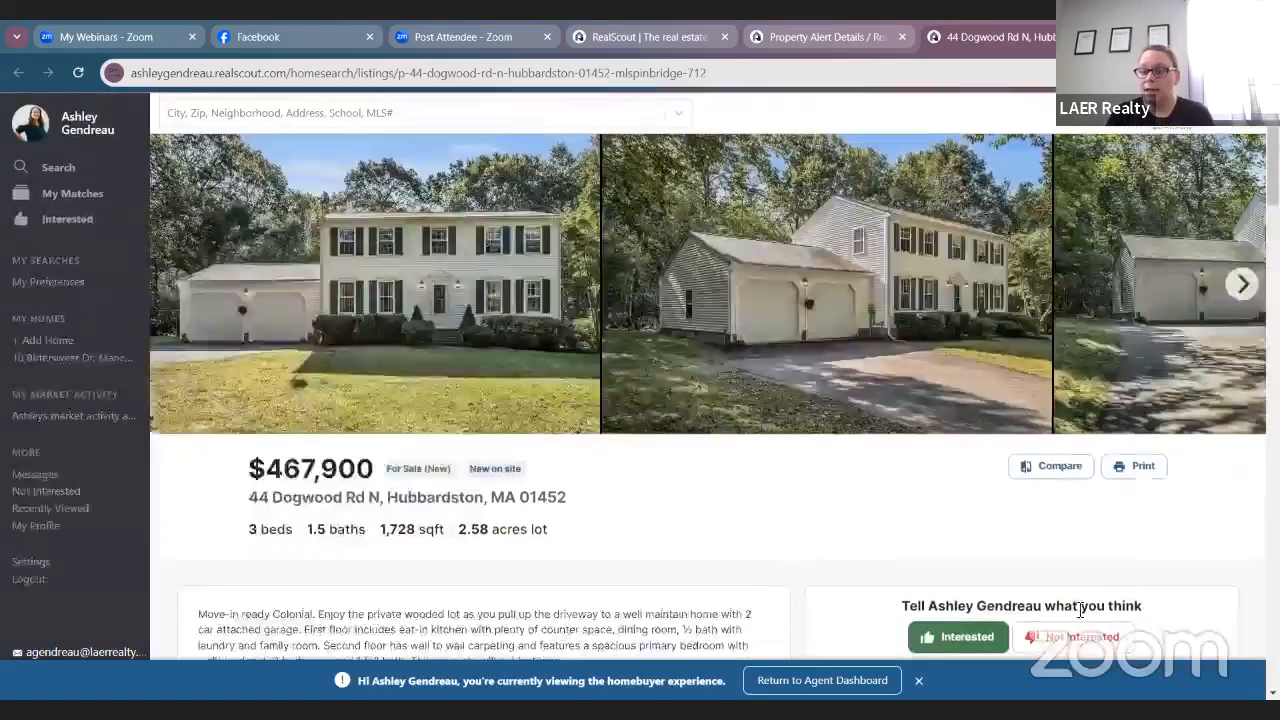
scroll(978, 450, down, 2)
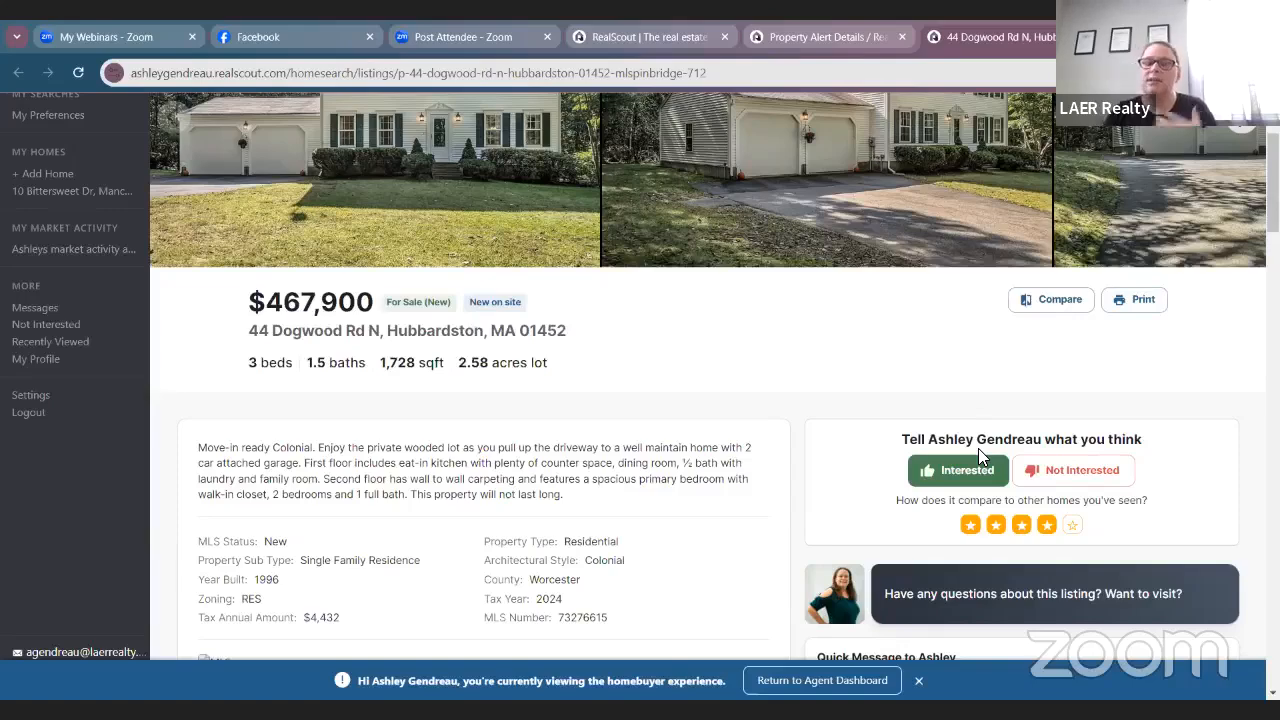
scroll(978, 448, down, 7)
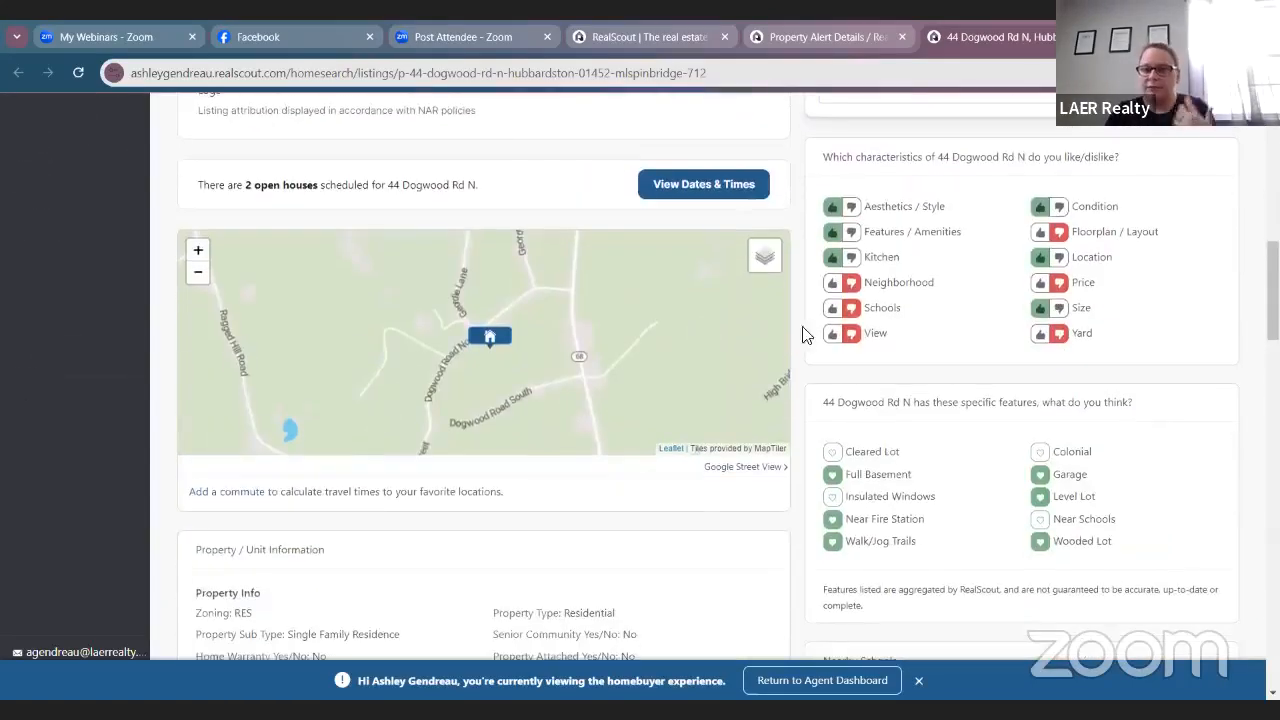
Return to Property Alert Details, close the listing, and view the Dashboard live feed.
click(772, 36)
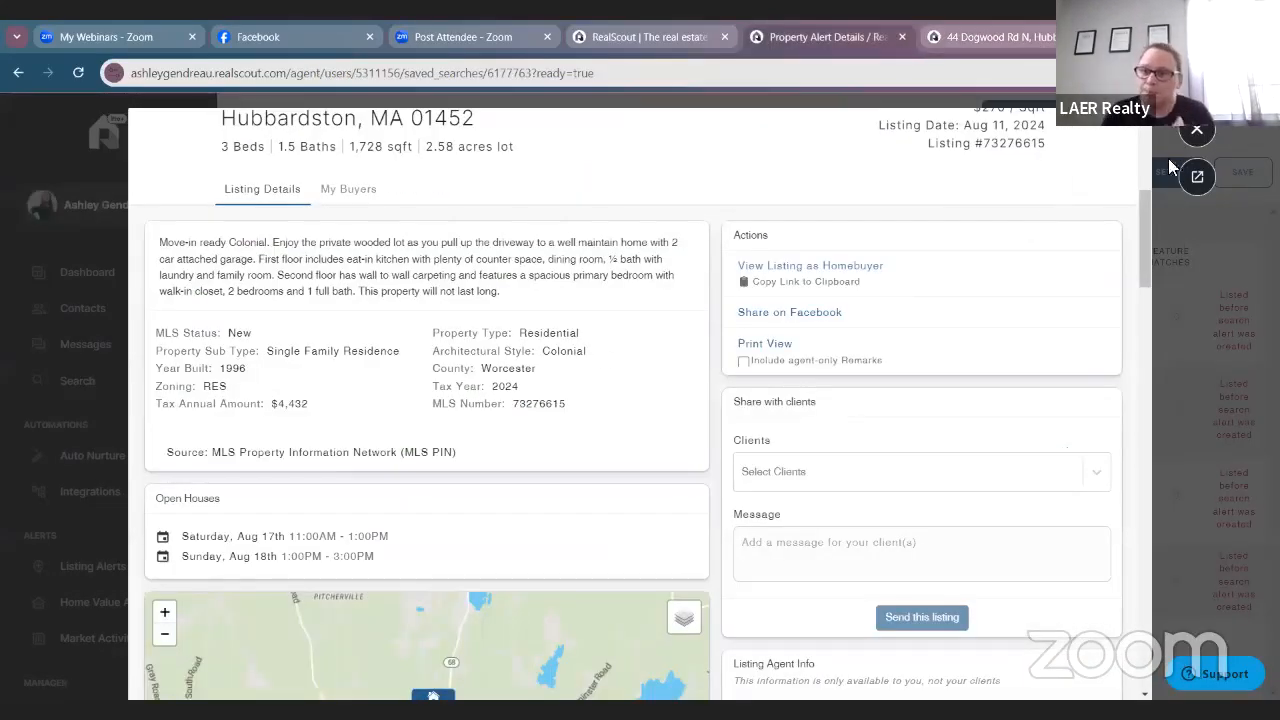
click(1196, 133)
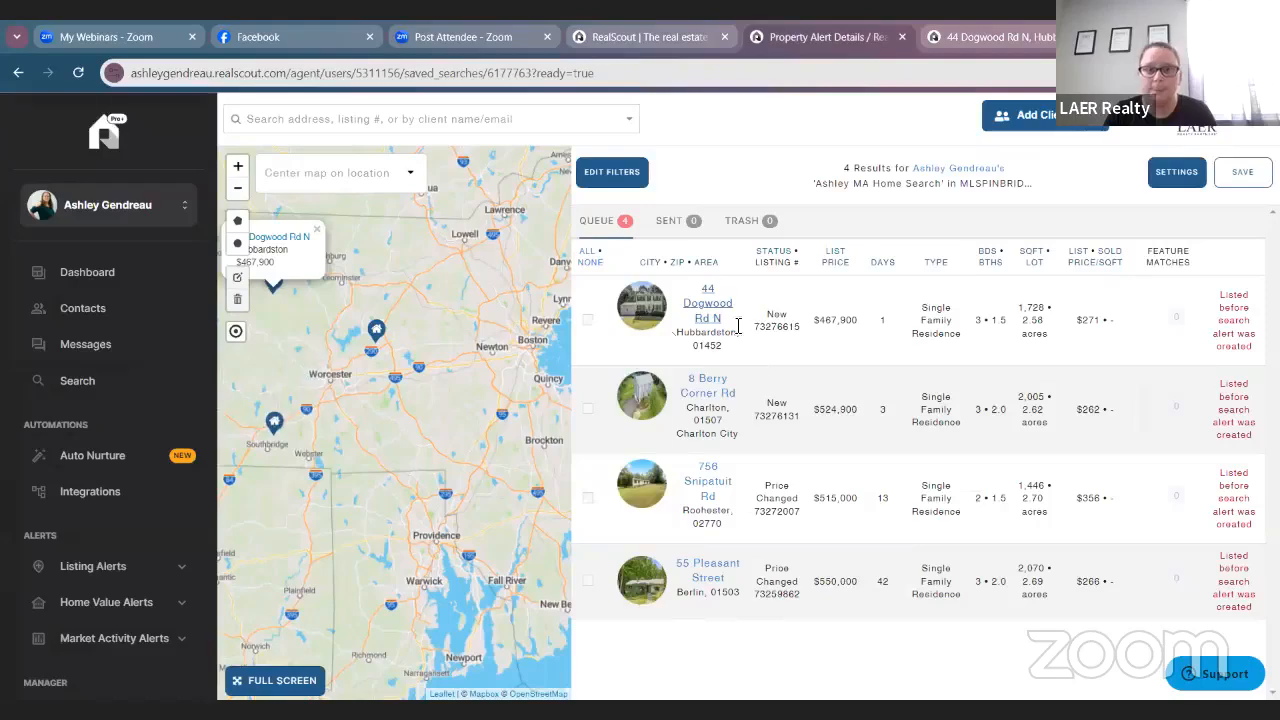
click(90, 272)
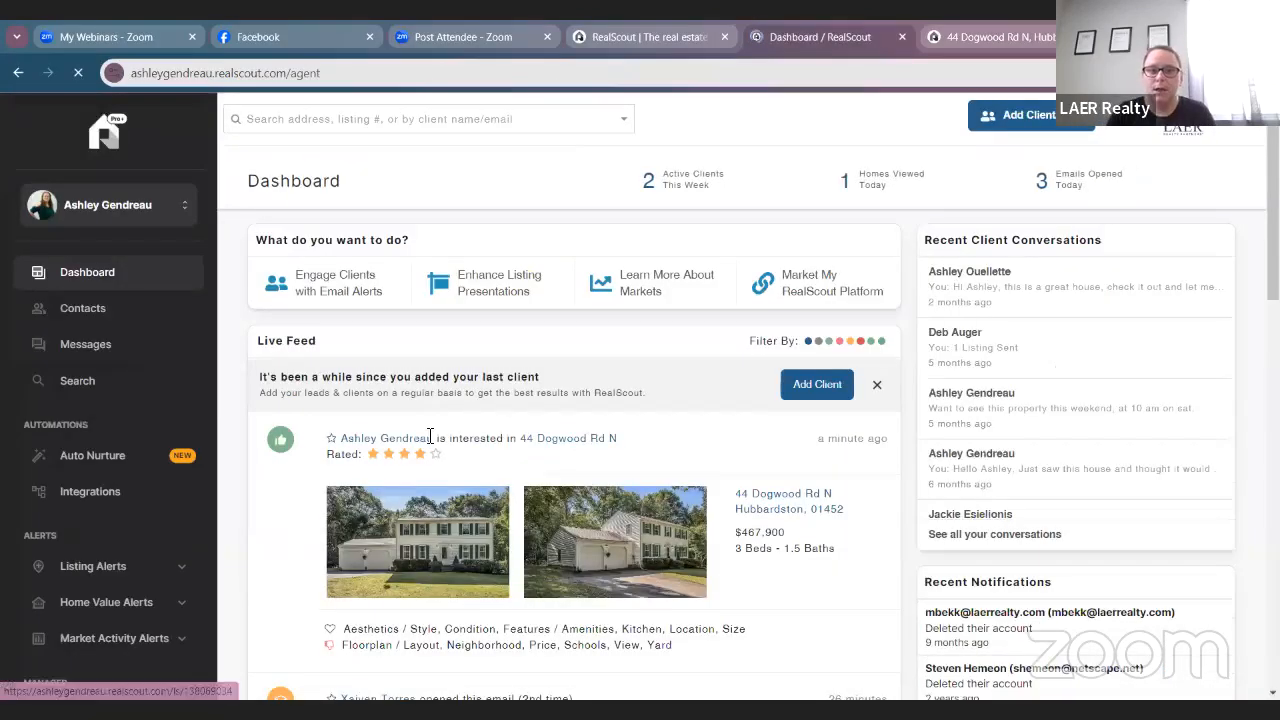
scroll(427, 440, down, 2)
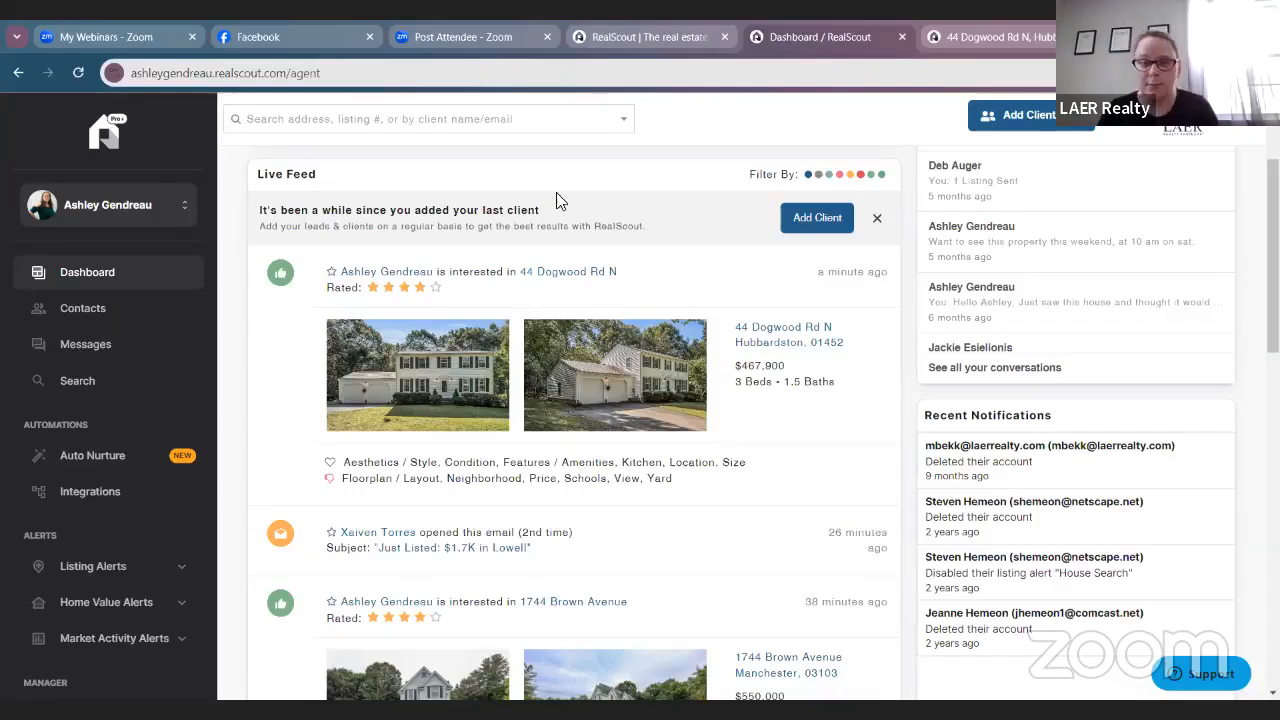
scroll(563, 397, down, 1)
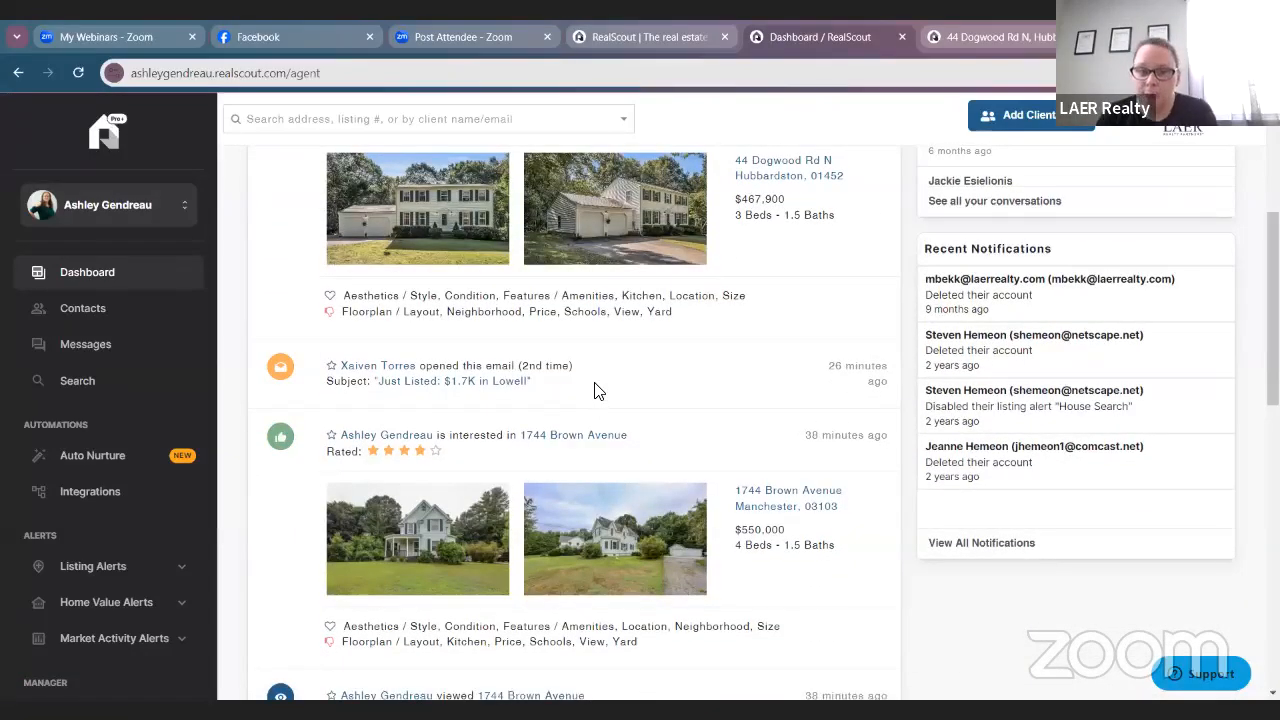
drag(601, 371, 522, 365)
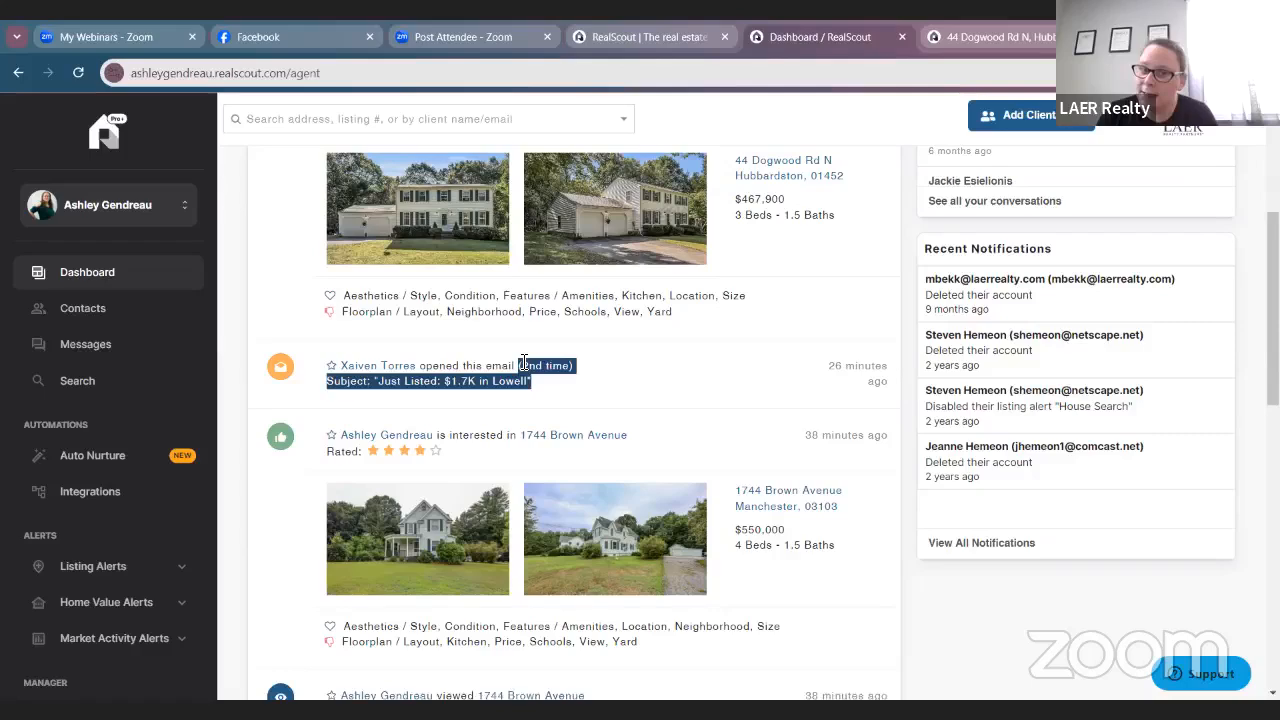
click(629, 393)
scroll(314, 409, up, 2)
scroll(286, 463, down, 1)
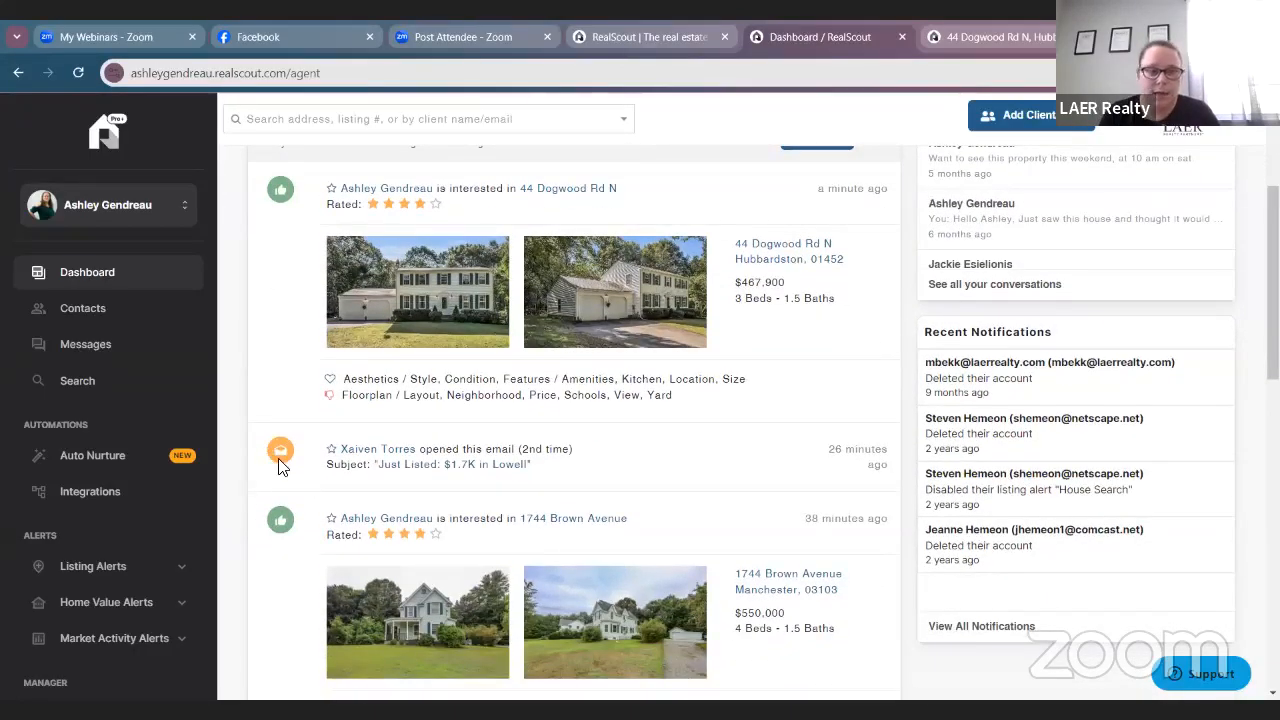
scroll(289, 452, down, 4)
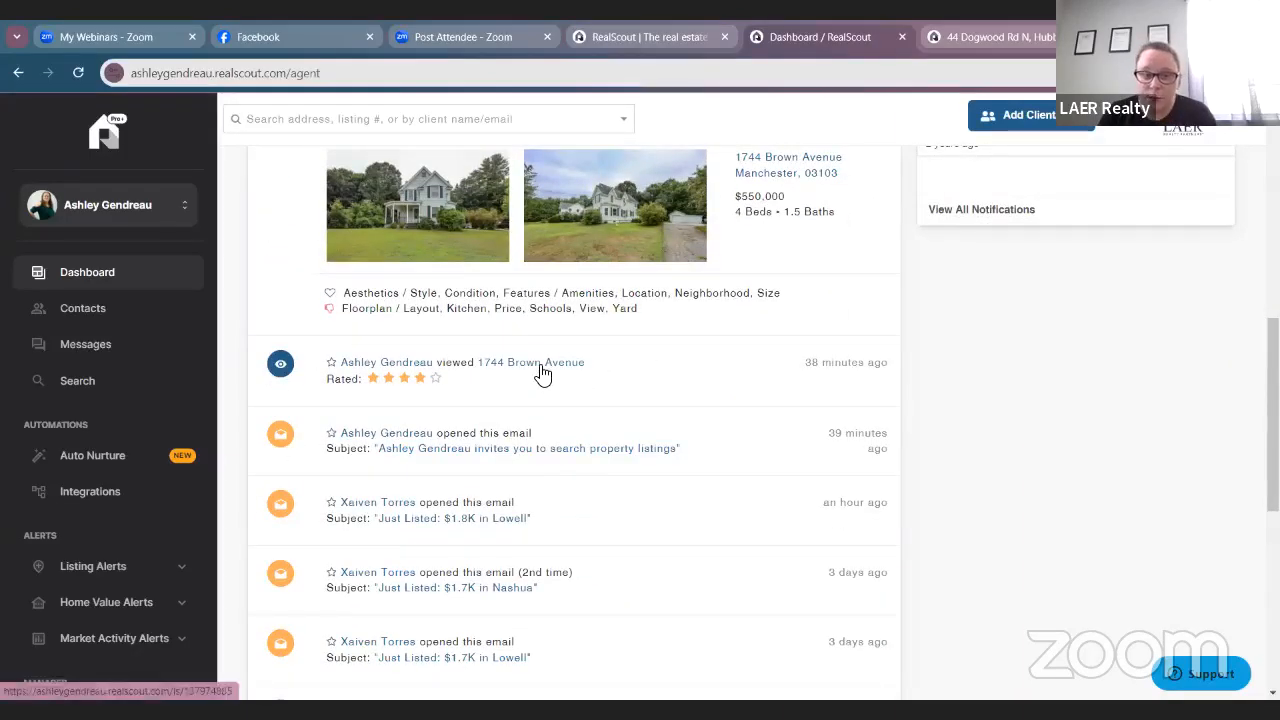
scroll(740, 392, down, 10)
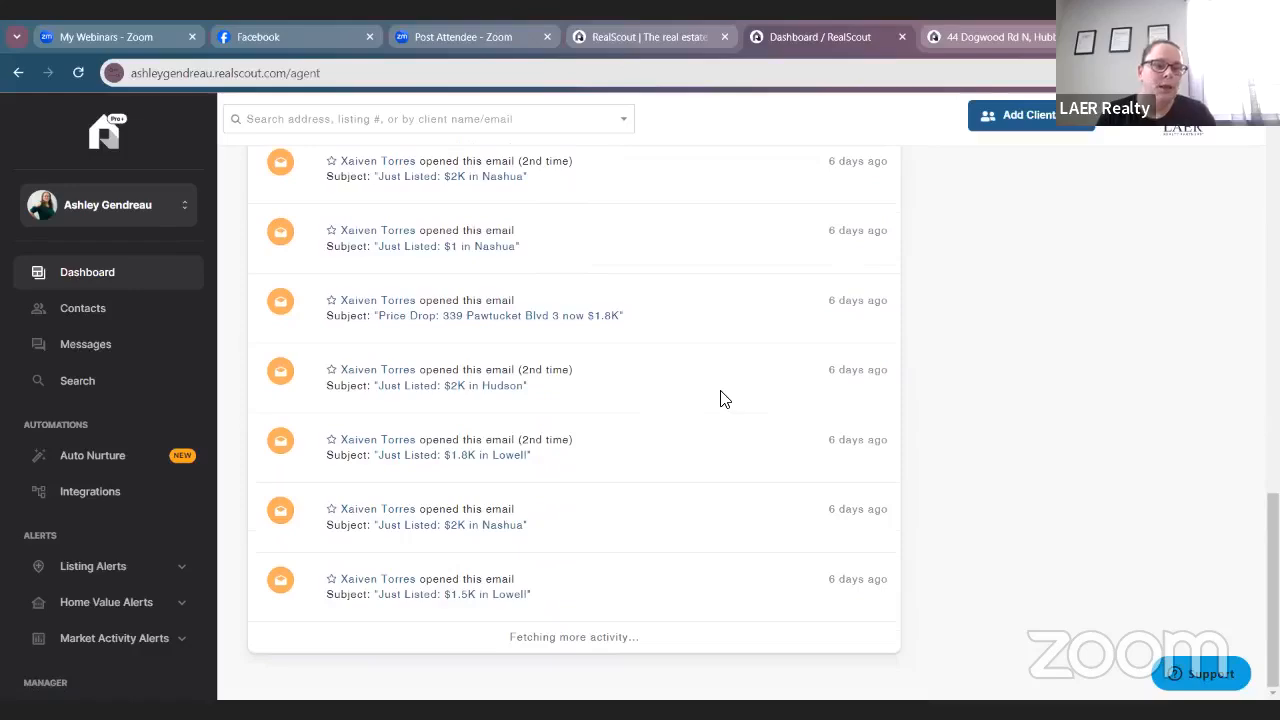
scroll(740, 428, down, 10)
scroll(740, 430, down, 15)
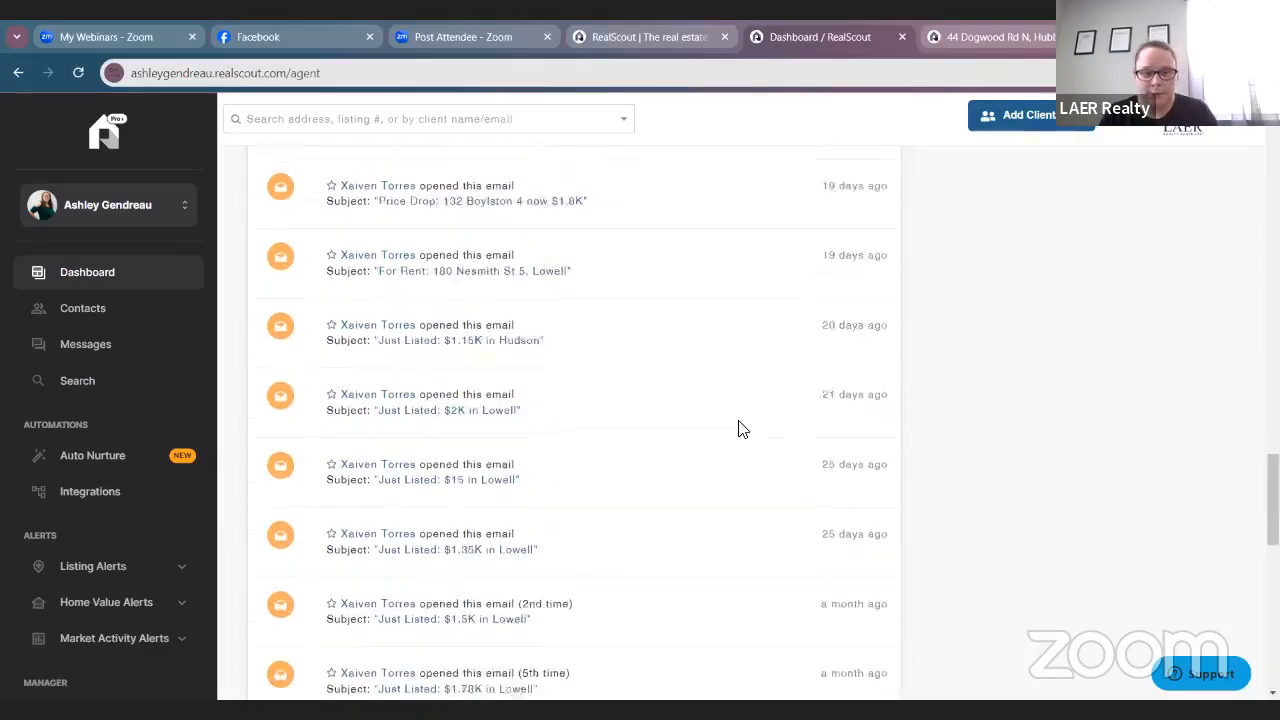
scroll(738, 440, down, 15)
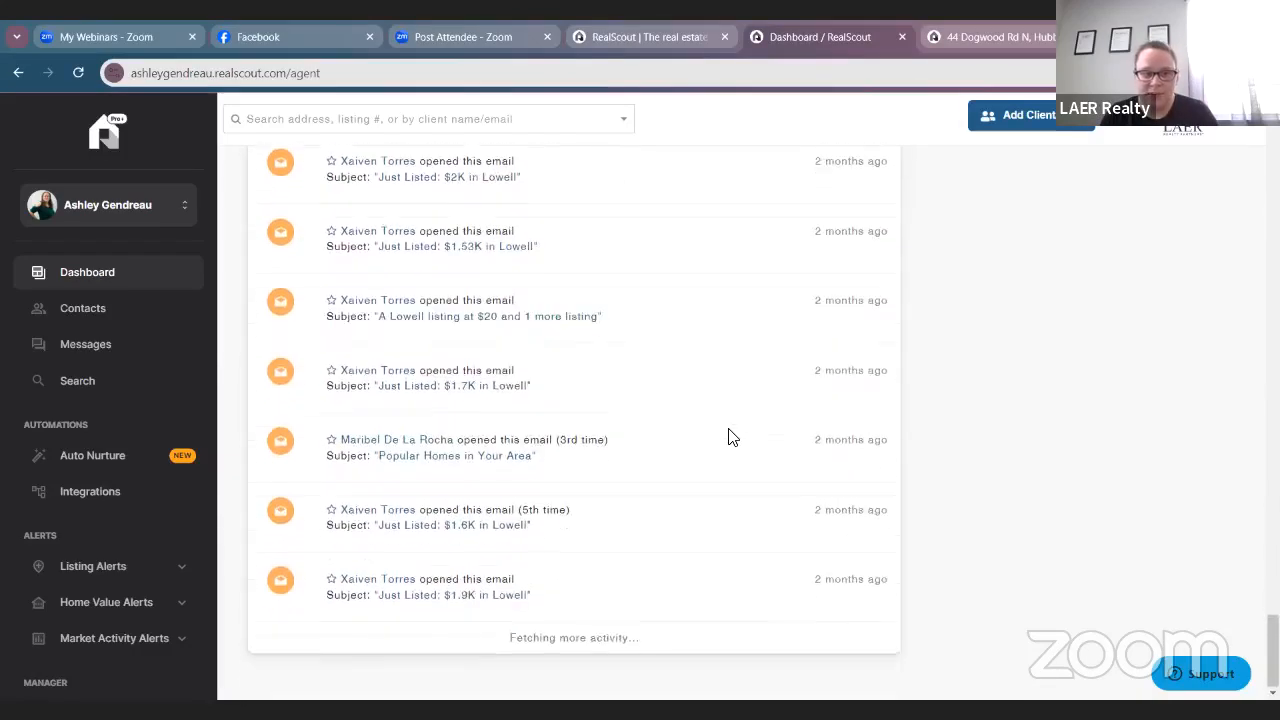
scroll(738, 442, down, 15)
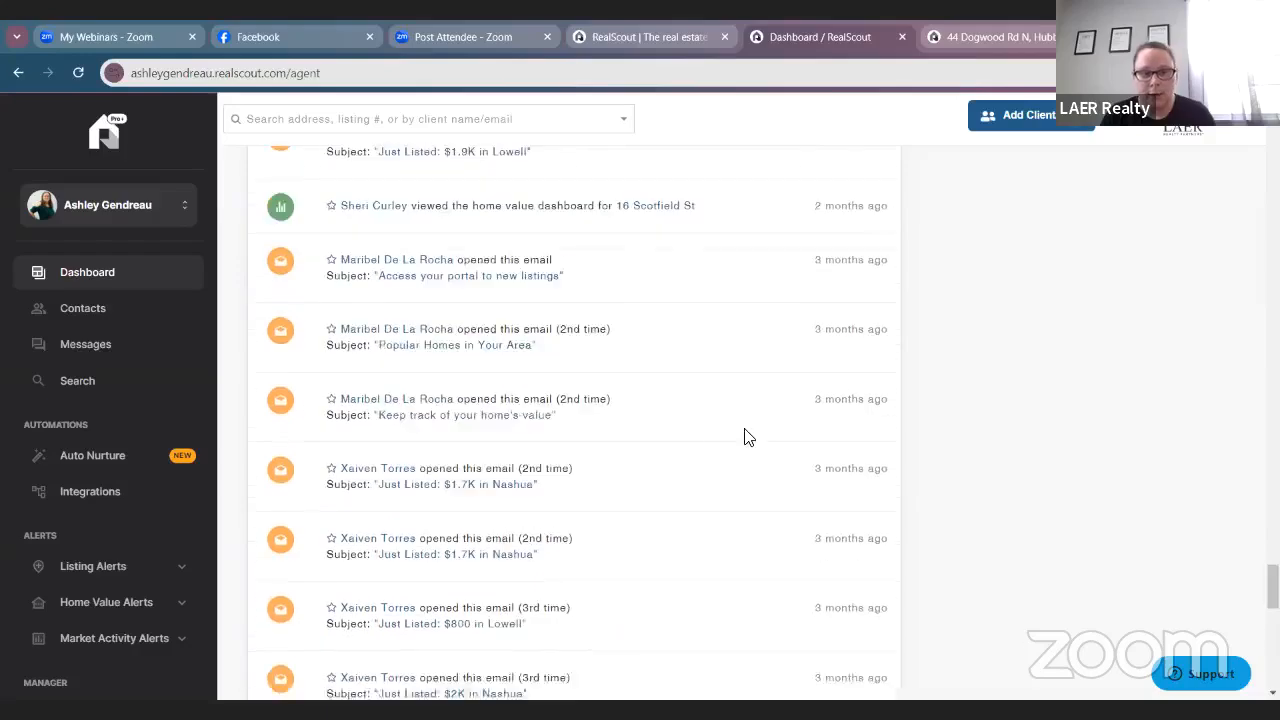
scroll(690, 453, down, 15)
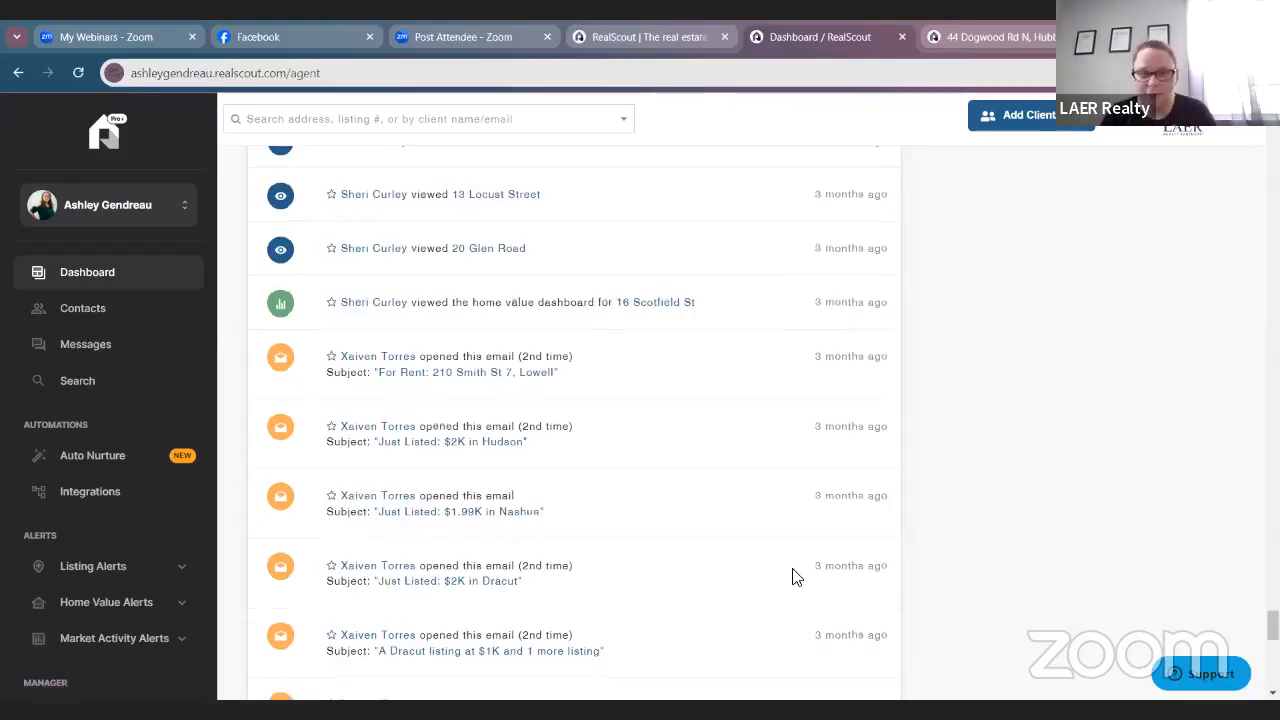
scroll(794, 577, down, 5)
scroll(668, 553, down, 10)
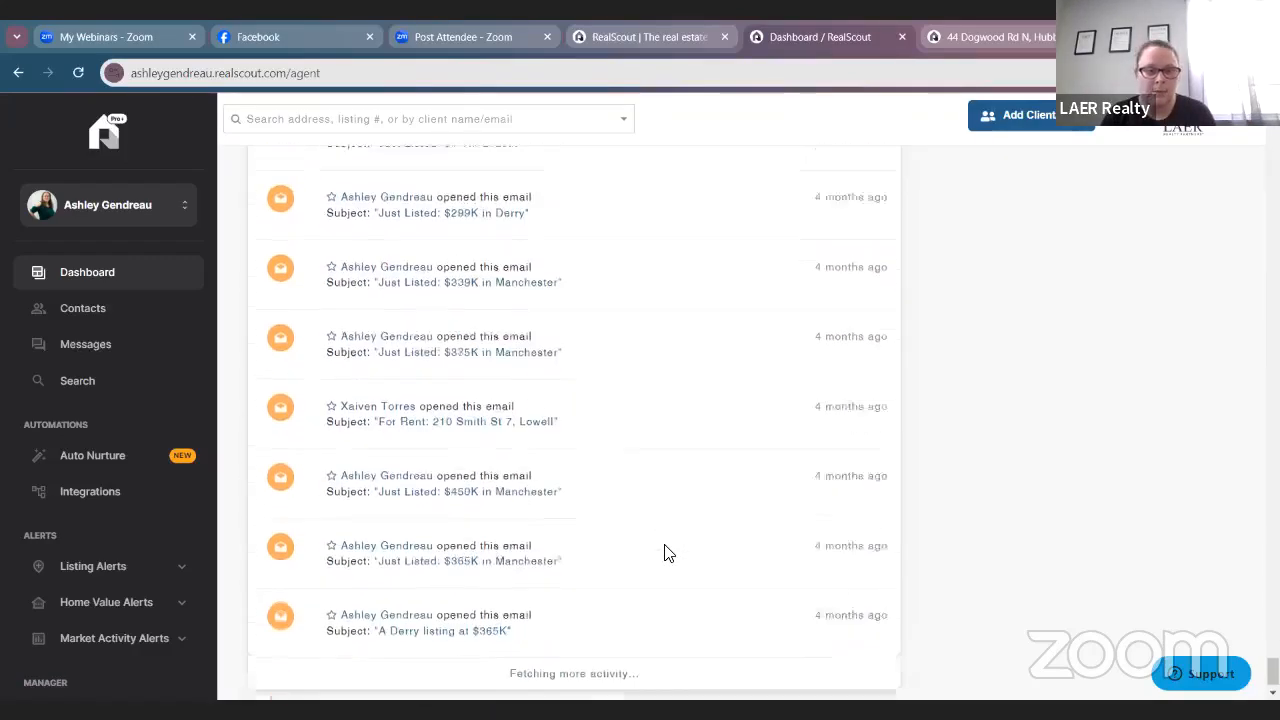
scroll(662, 550, down, 10)
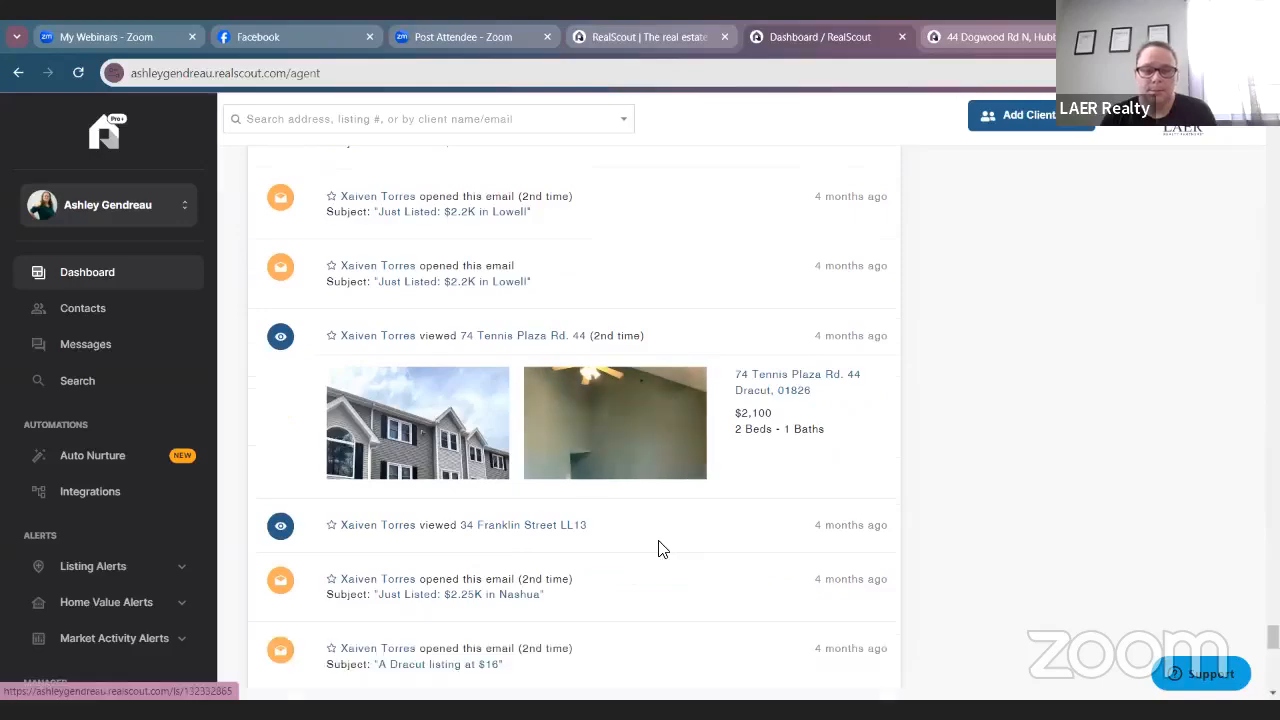
scroll(660, 549, down, 10)
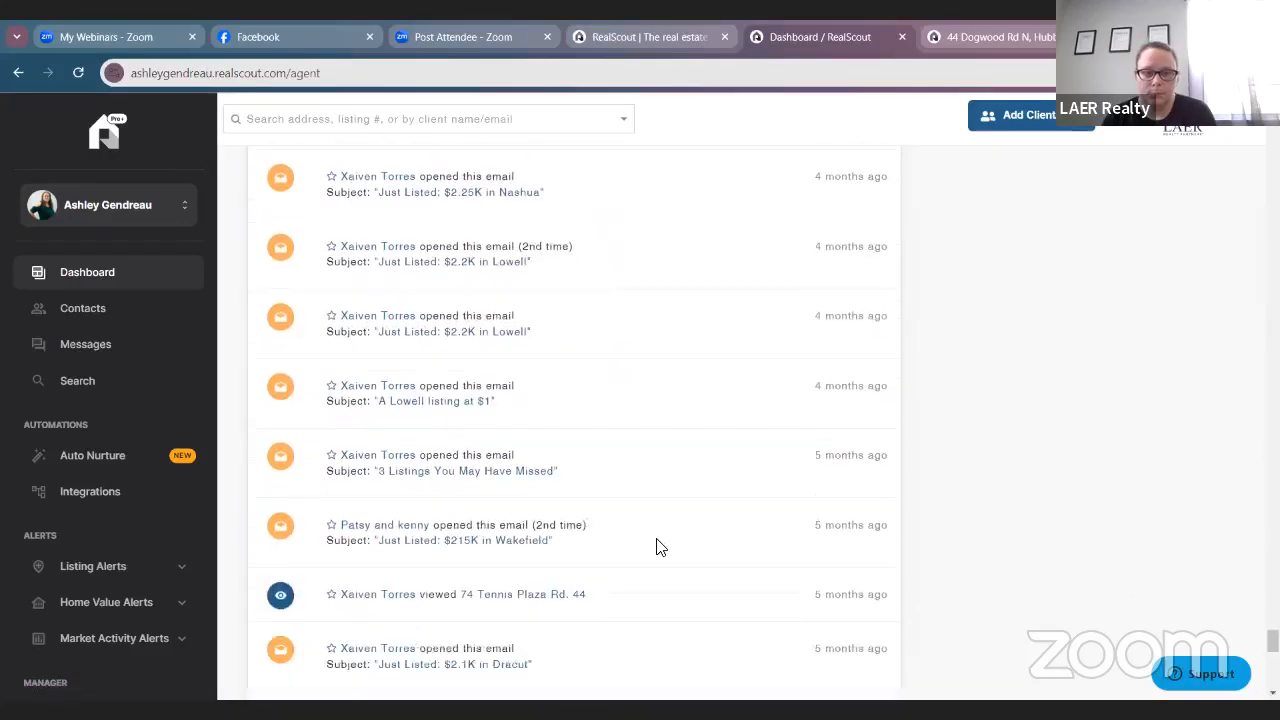
scroll(656, 544, down, 10)
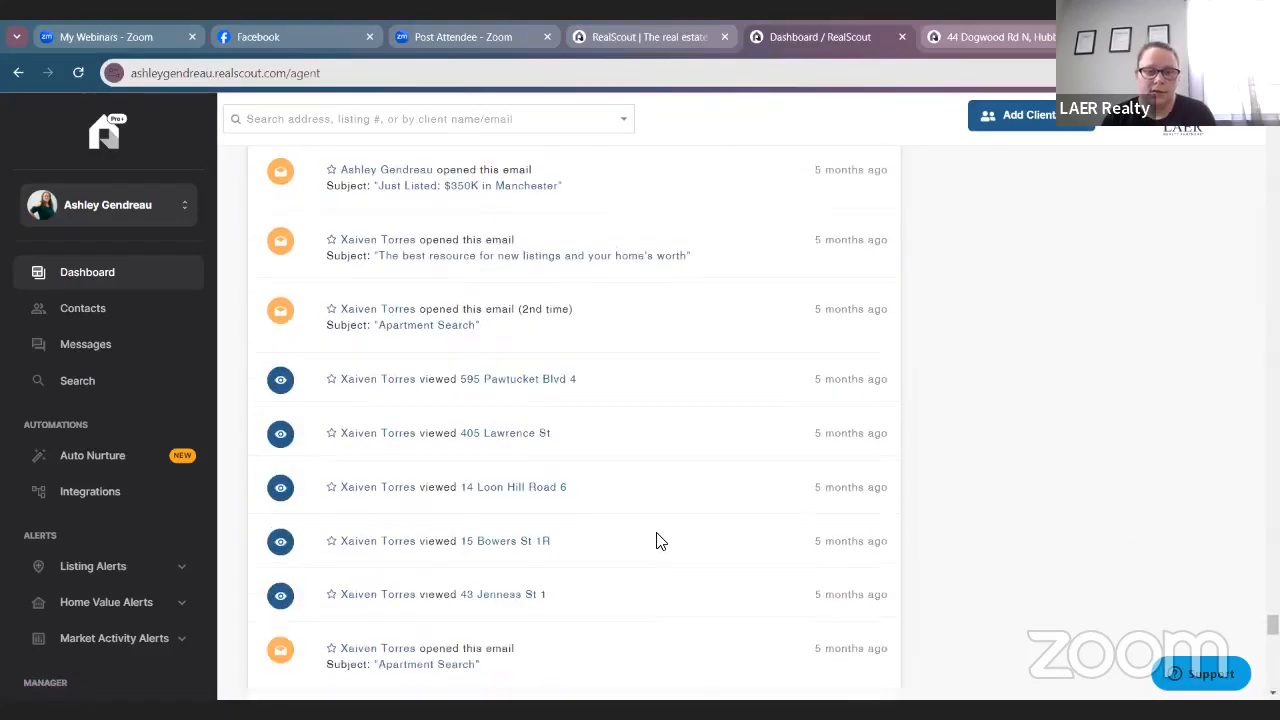
scroll(347, 424, up, 2)
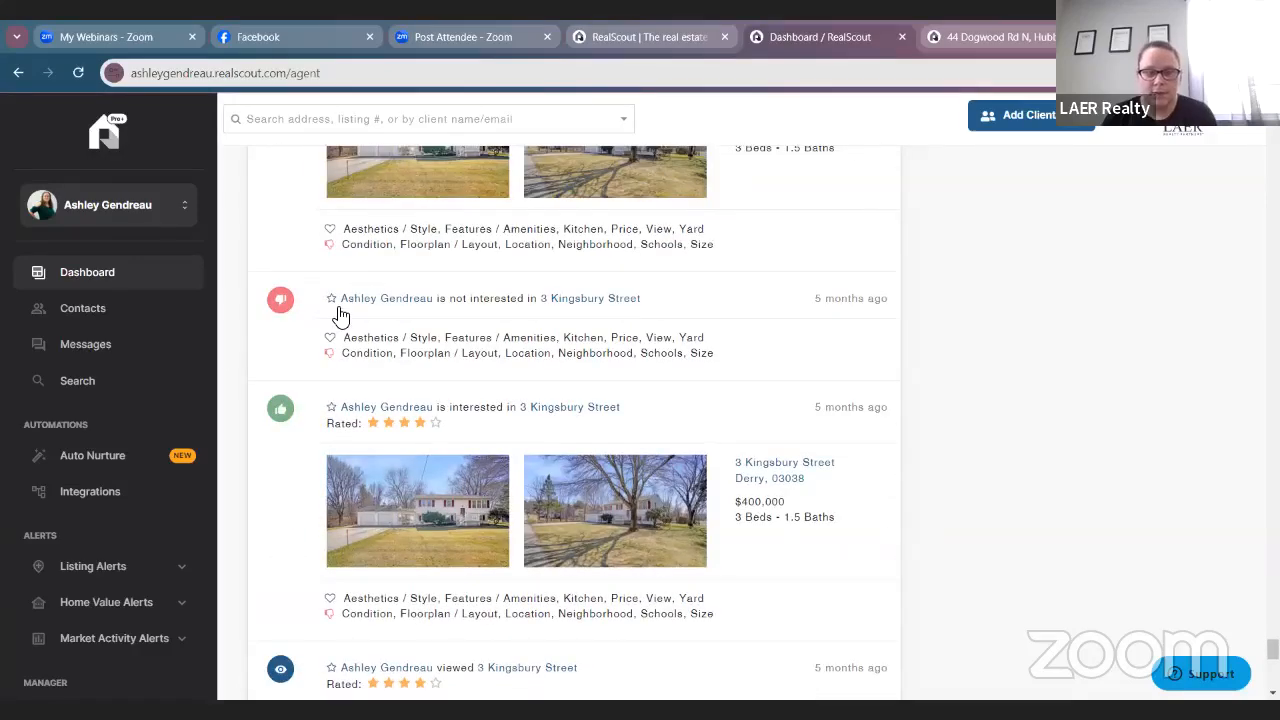
scroll(420, 350, down, 5)
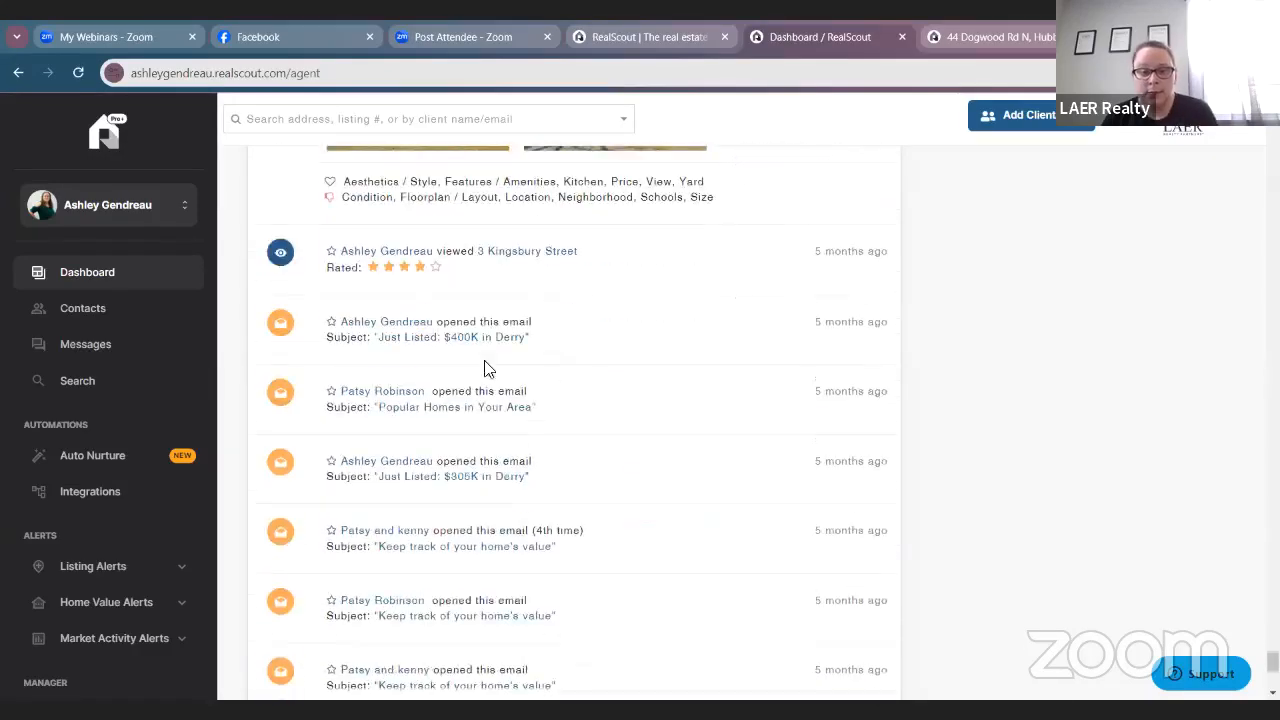
scroll(549, 346, down, 5)
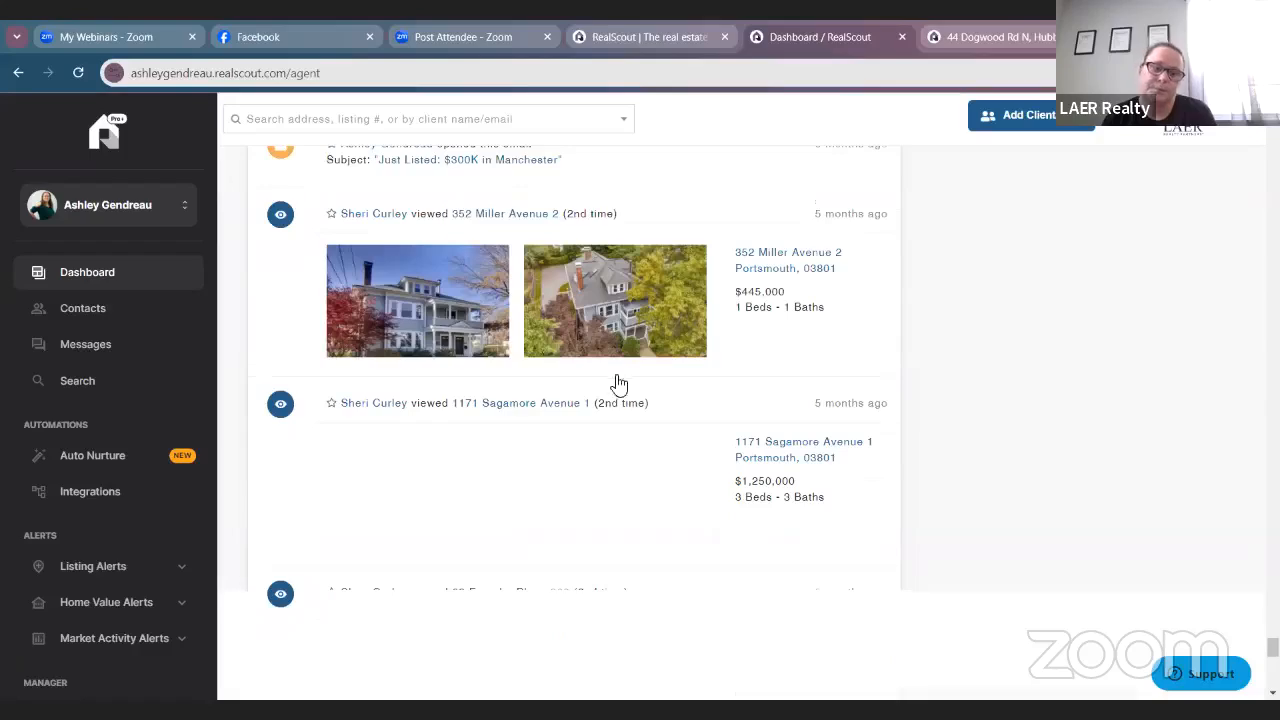
scroll(617, 383, down, 5)
scroll(620, 388, down, 10)
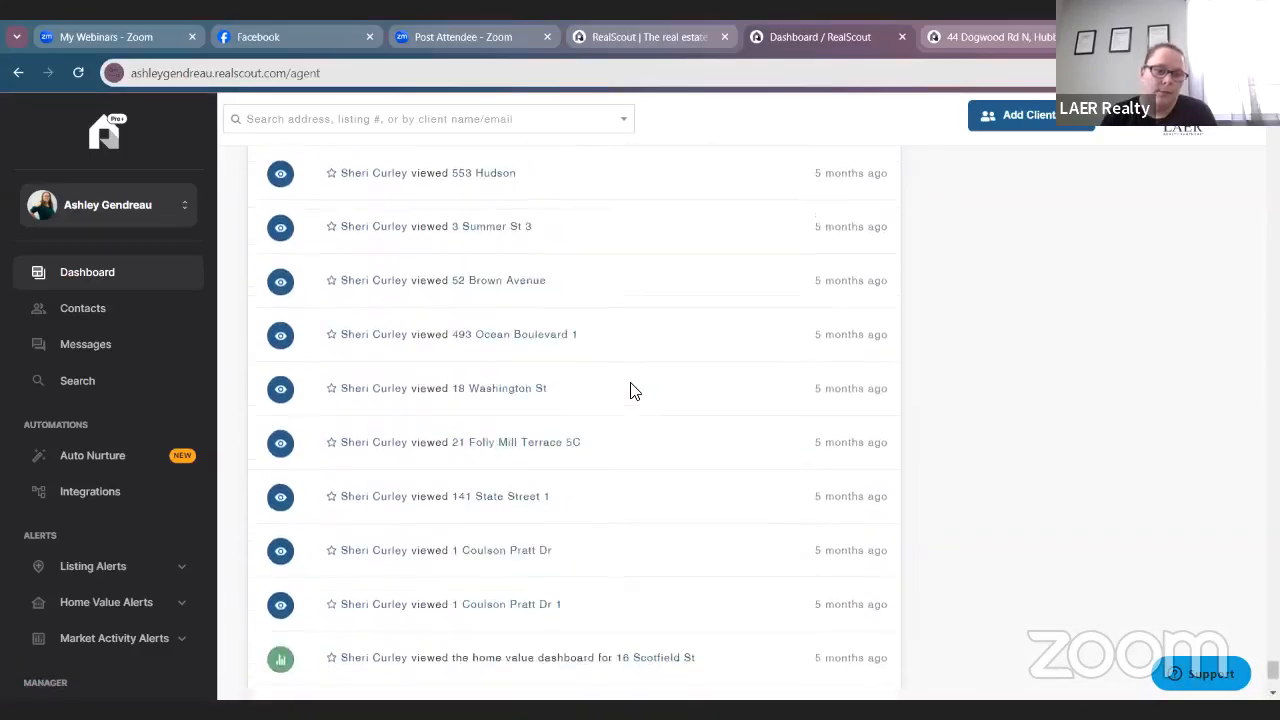
scroll(570, 396, up, 2)
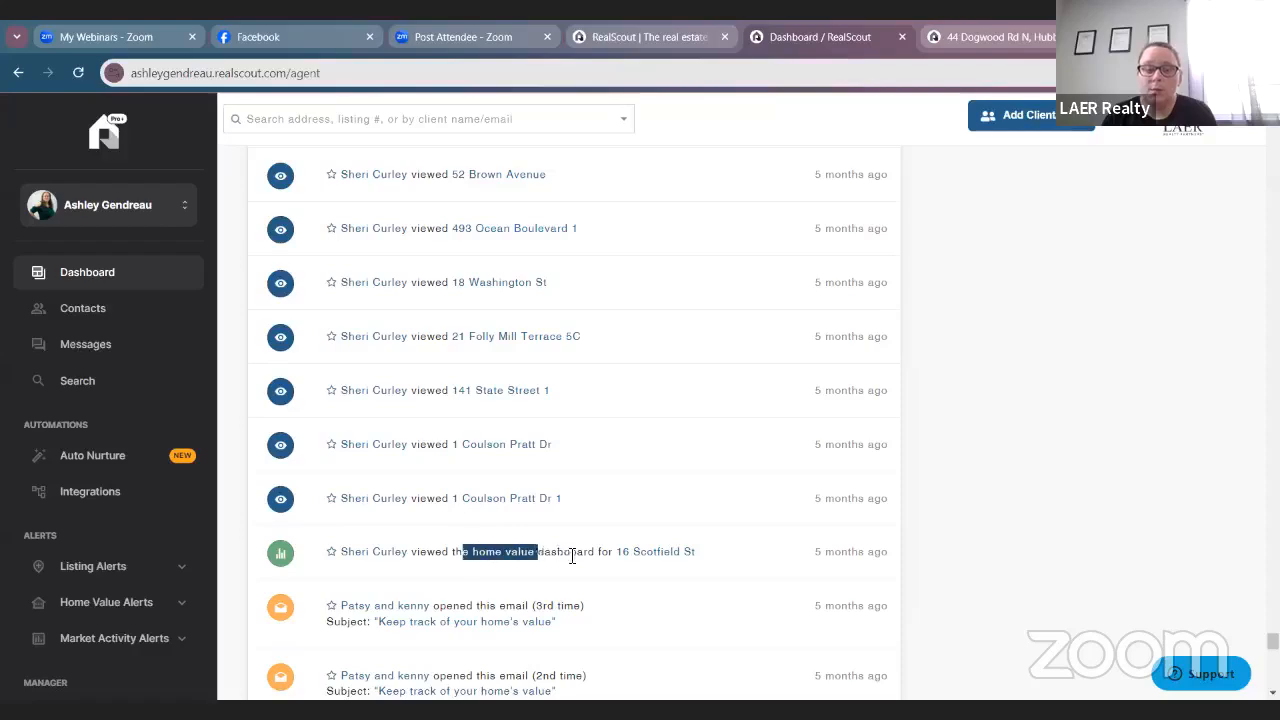
scroll(714, 580, down, 7)
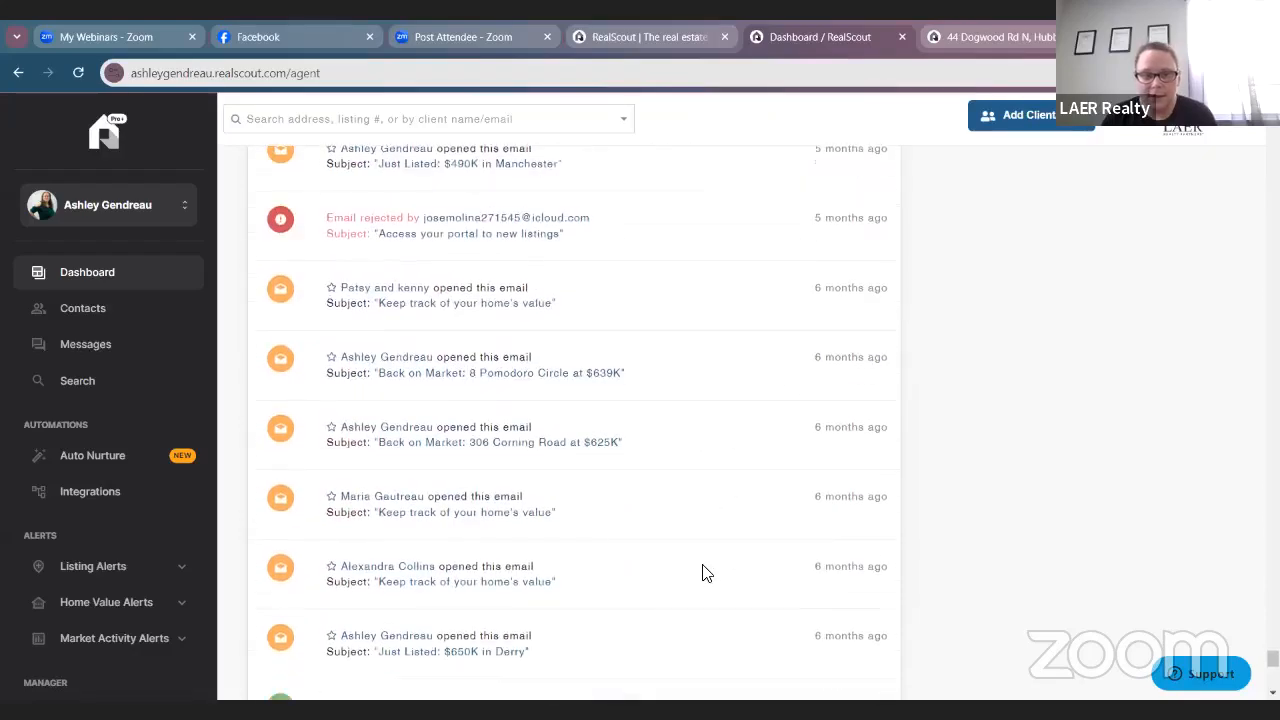
scroll(700, 576, down, 8)
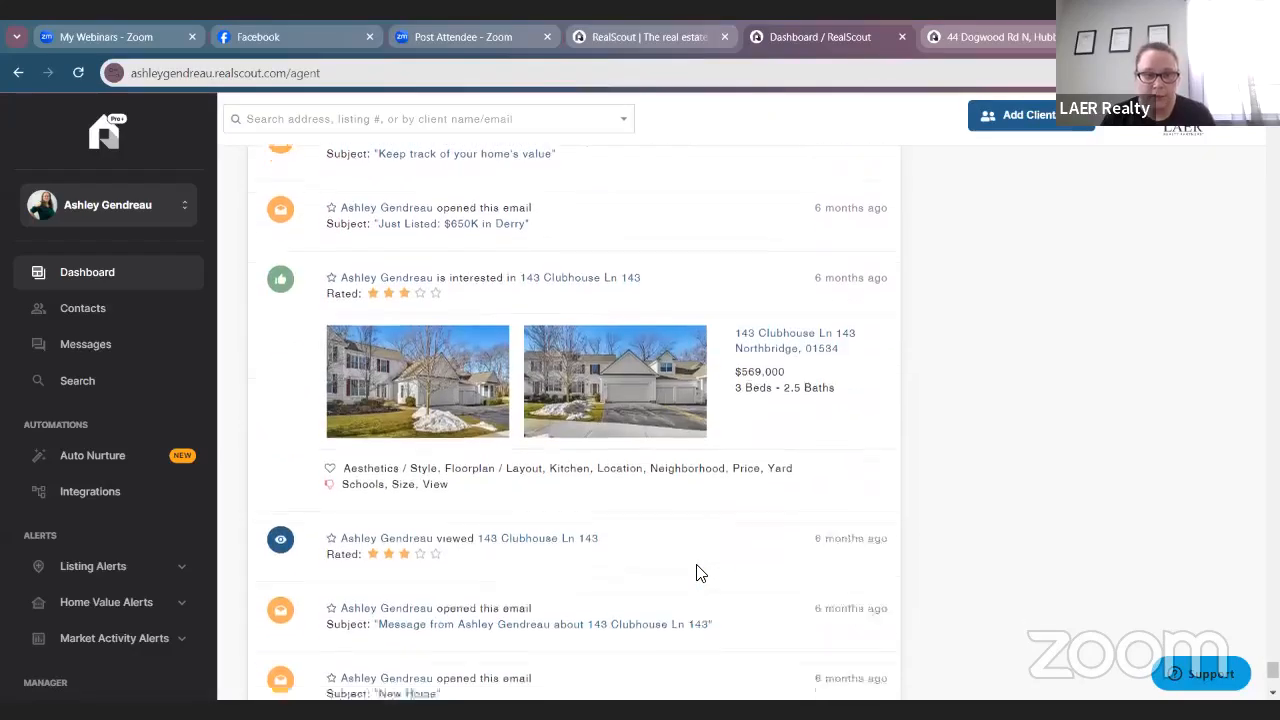
scroll(698, 573, down, 15)
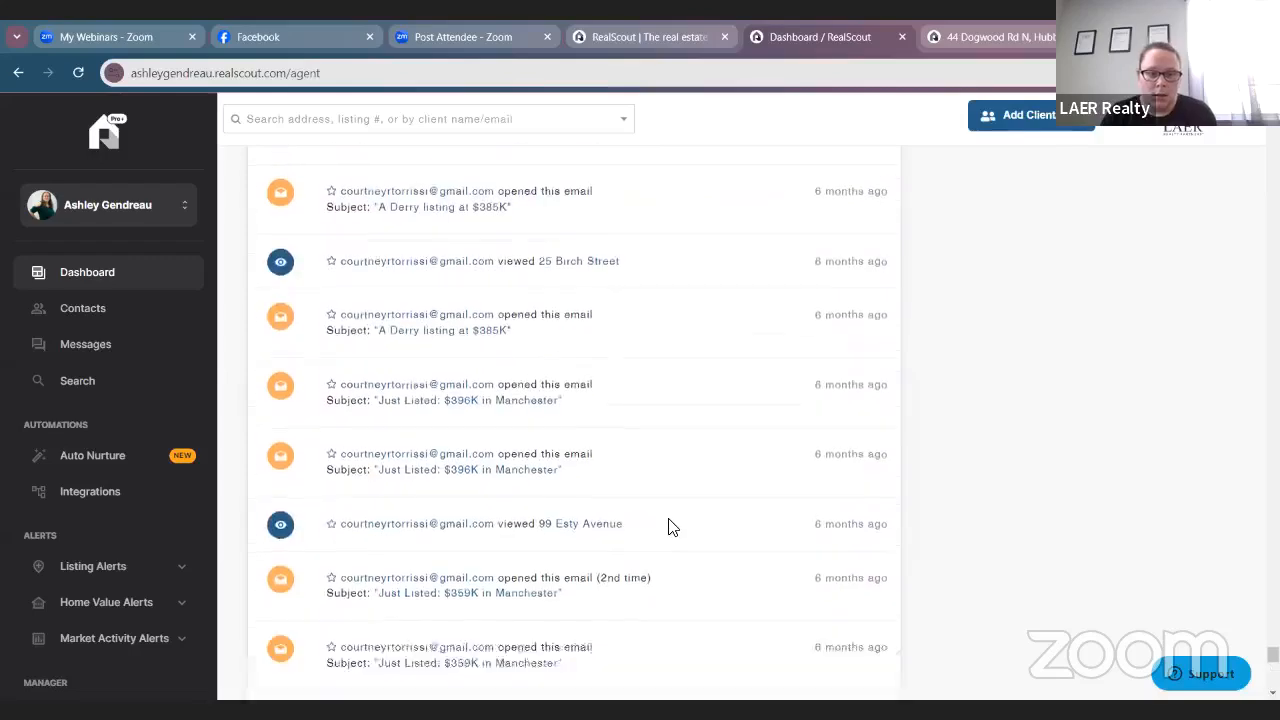
scroll(672, 527, down, 15)
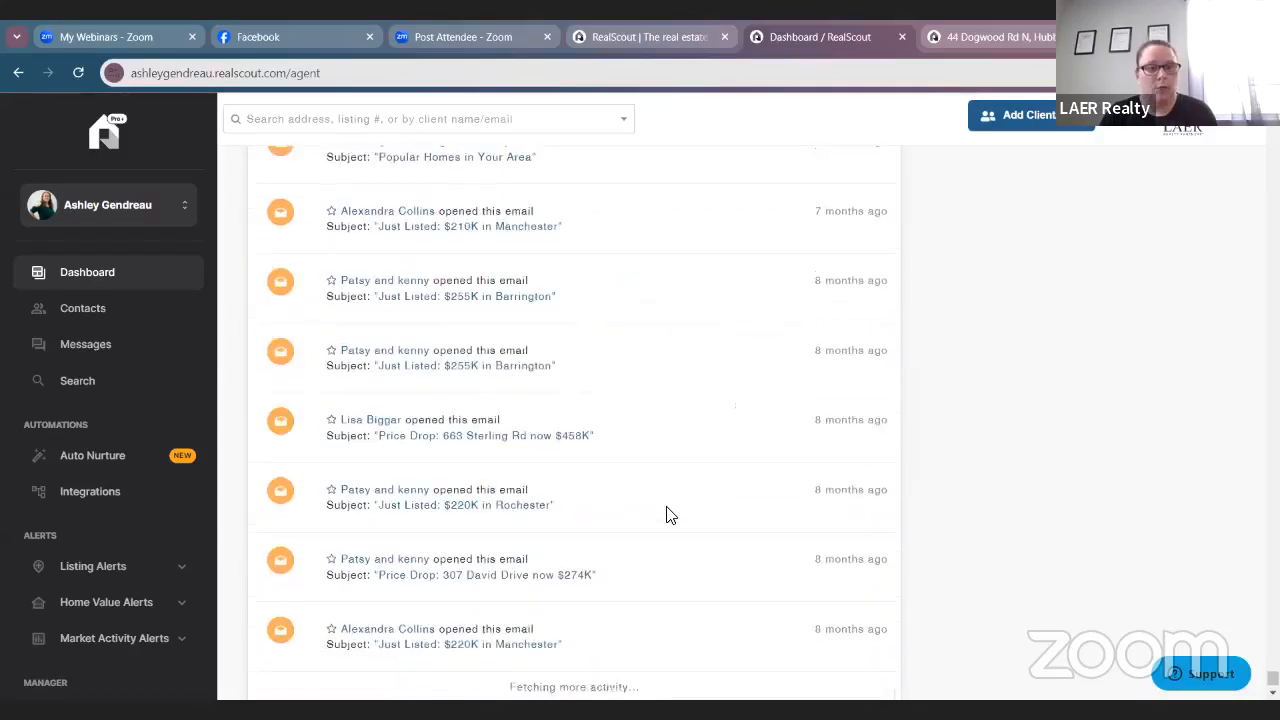
scroll(667, 516, down, 15)
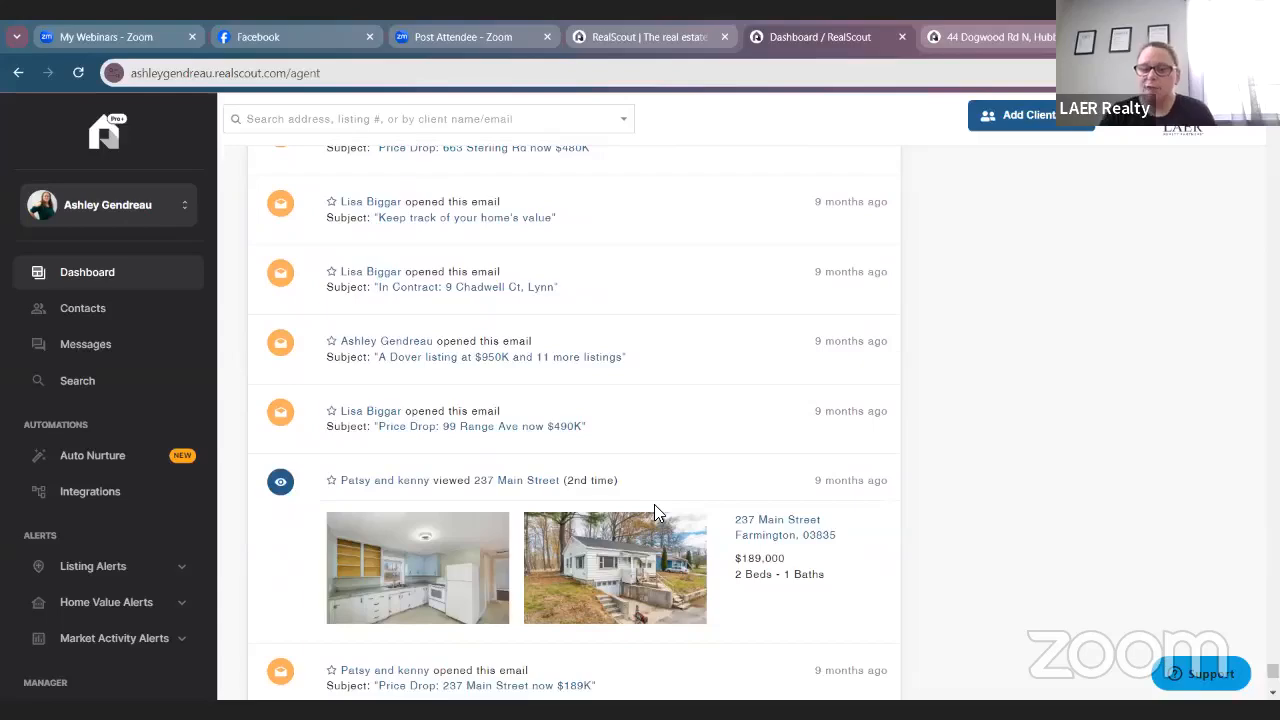
scroll(660, 540, down, 4)
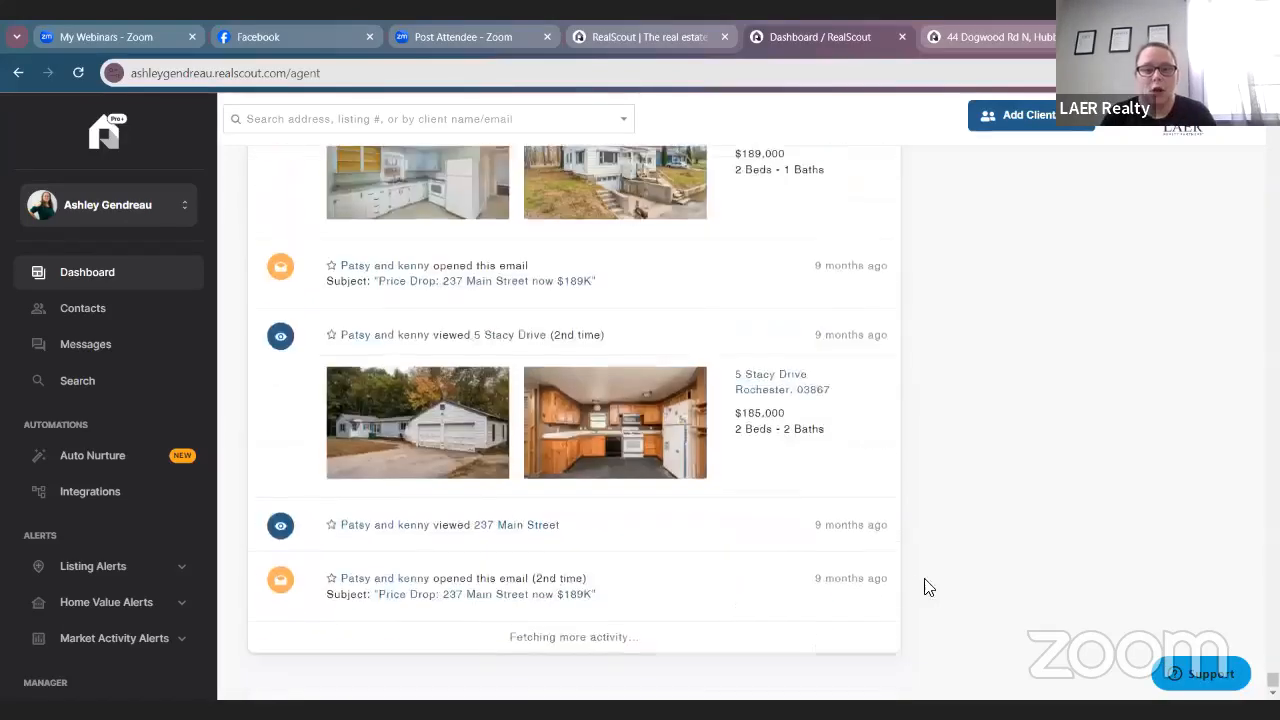
scroll(763, 551, down, 12)
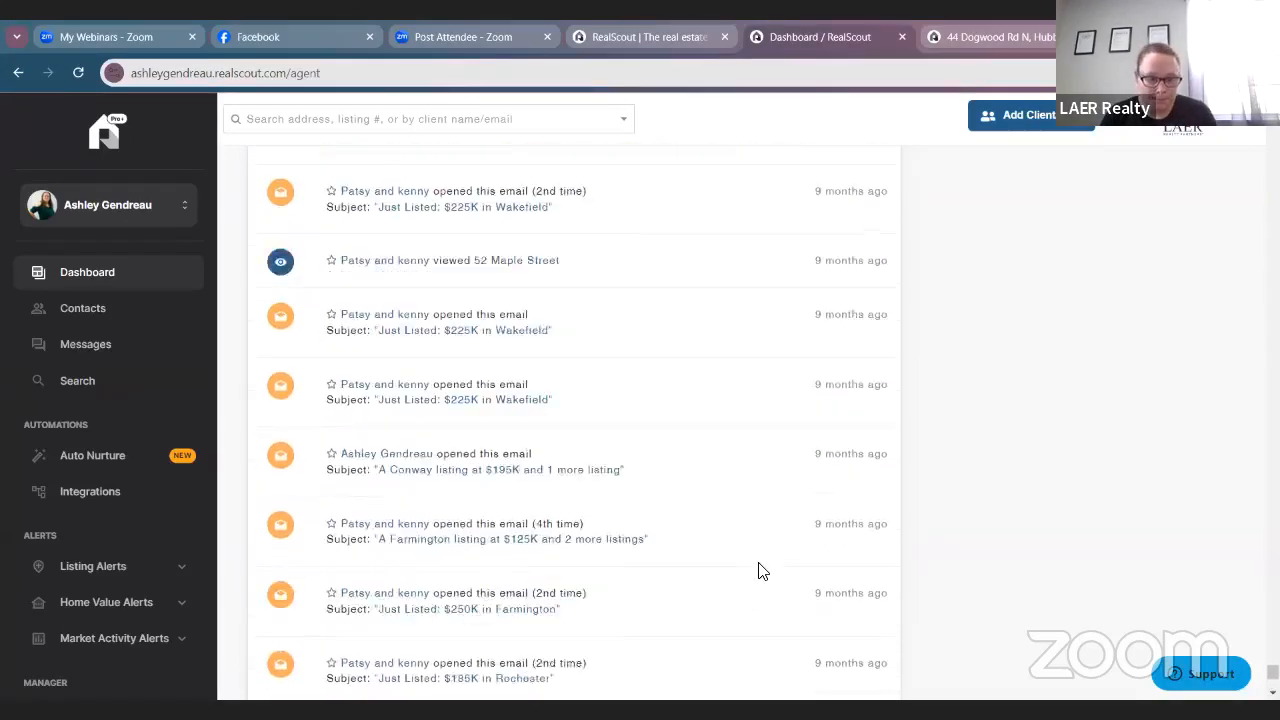
scroll(760, 570, down, 15)
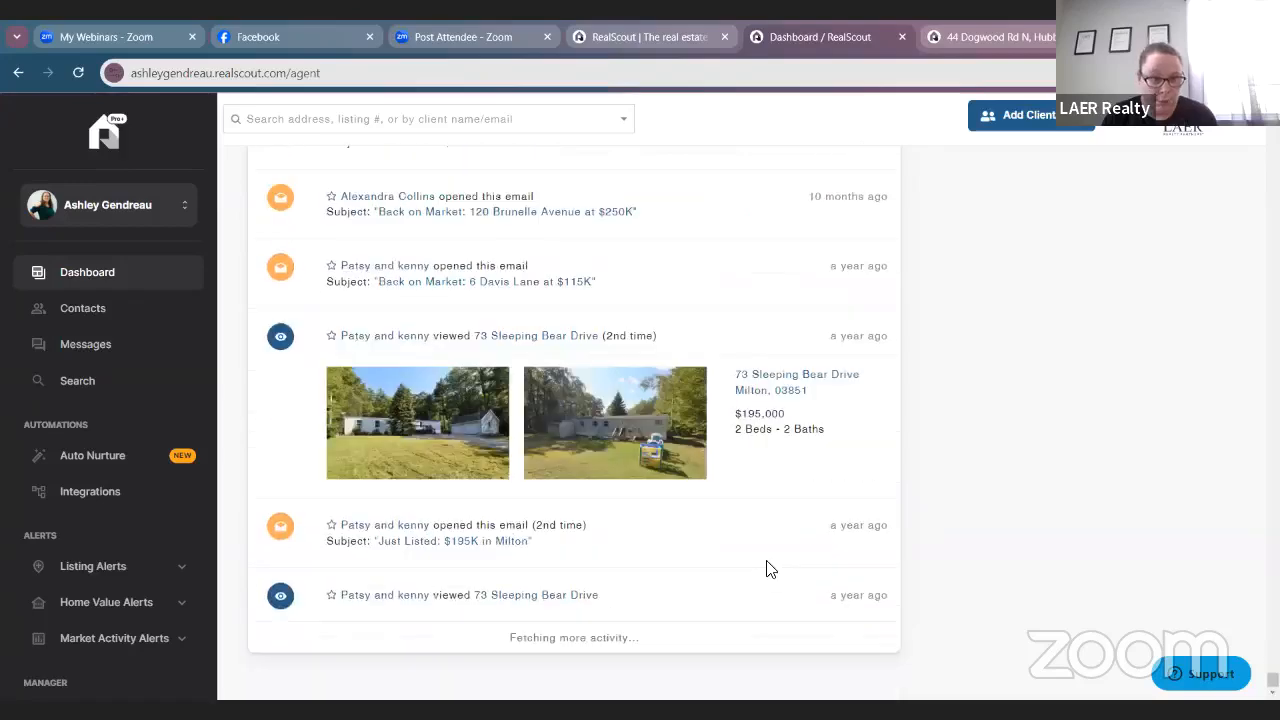
scroll(760, 560, down, 9)
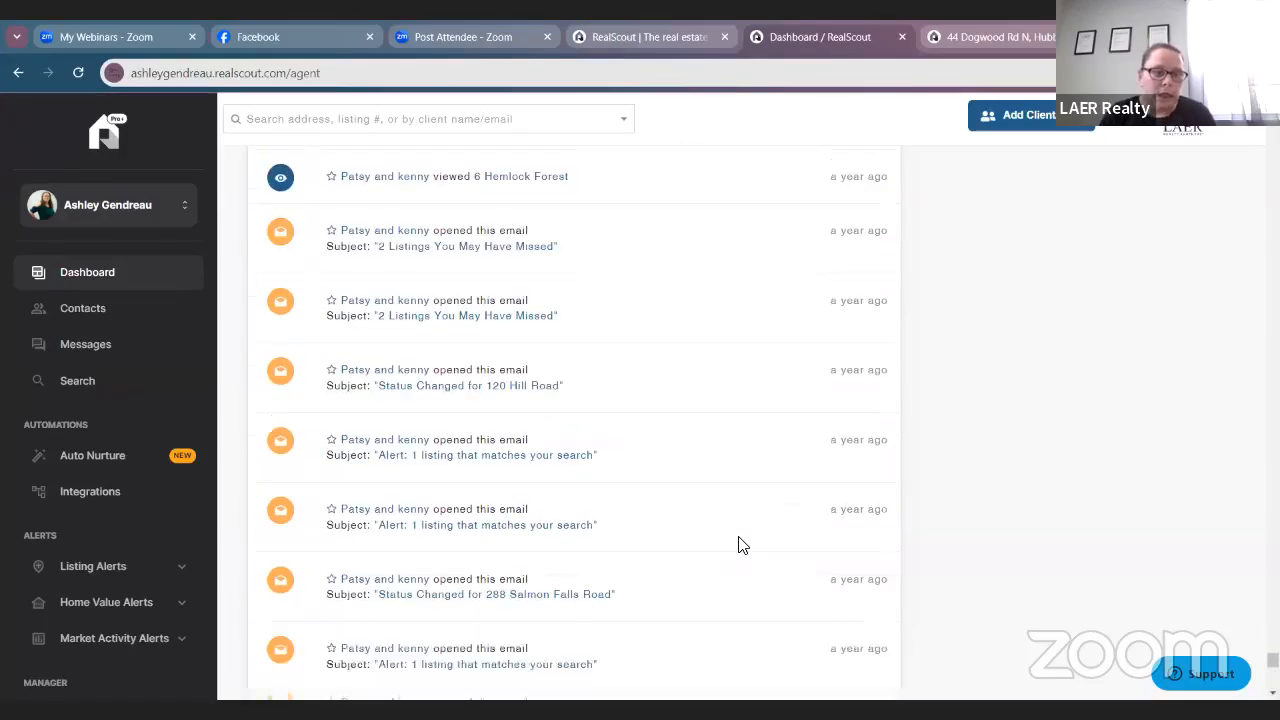
scroll(742, 544, down, 15)
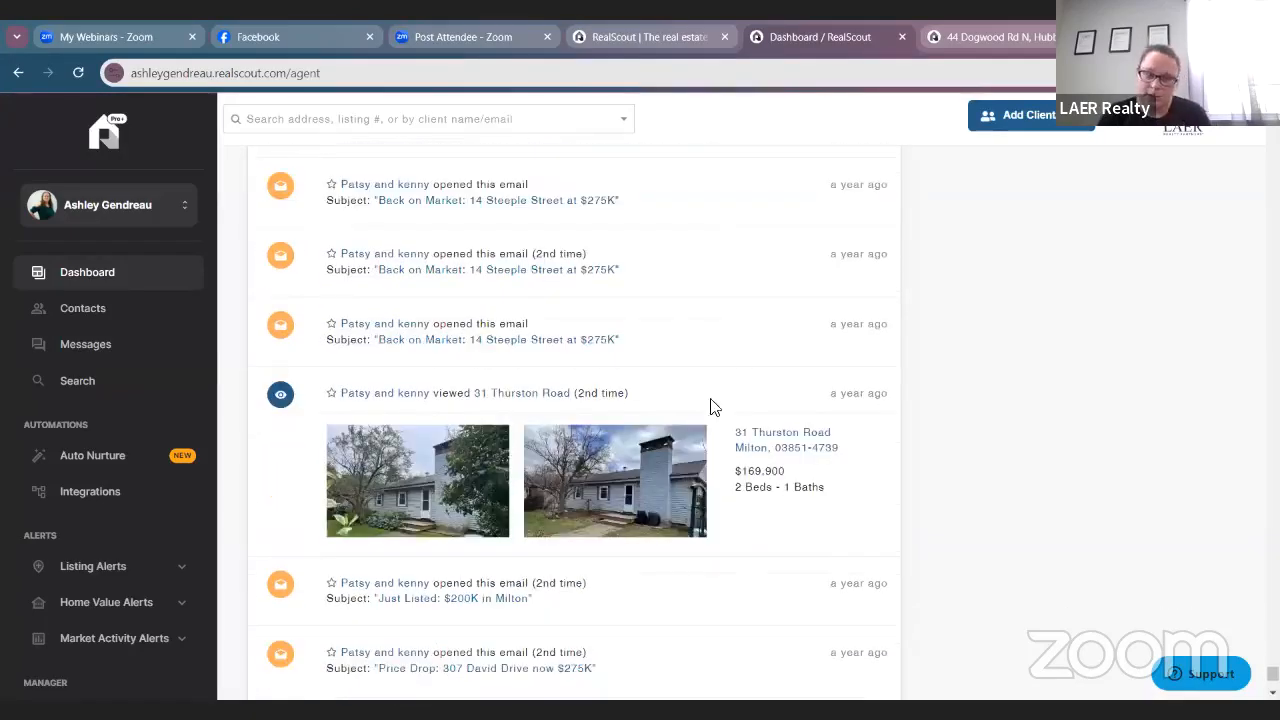
scroll(600, 420, down, 15)
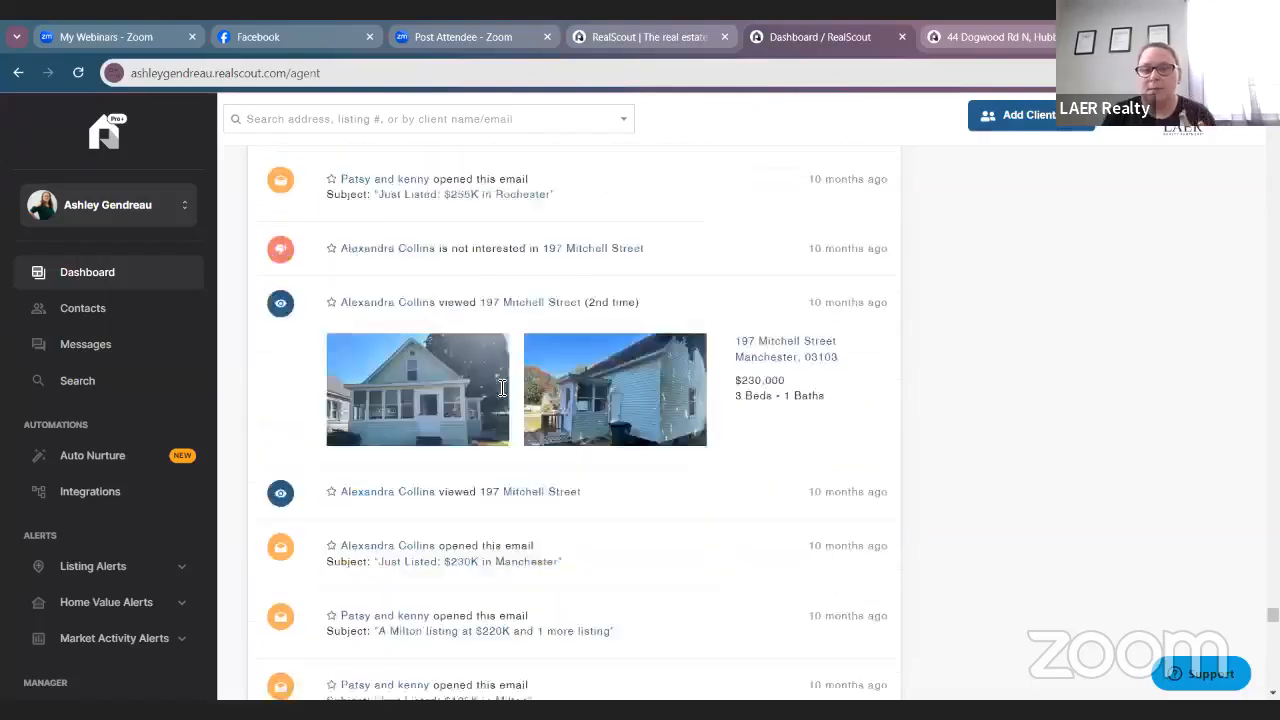
scroll(510, 405, down, 15)
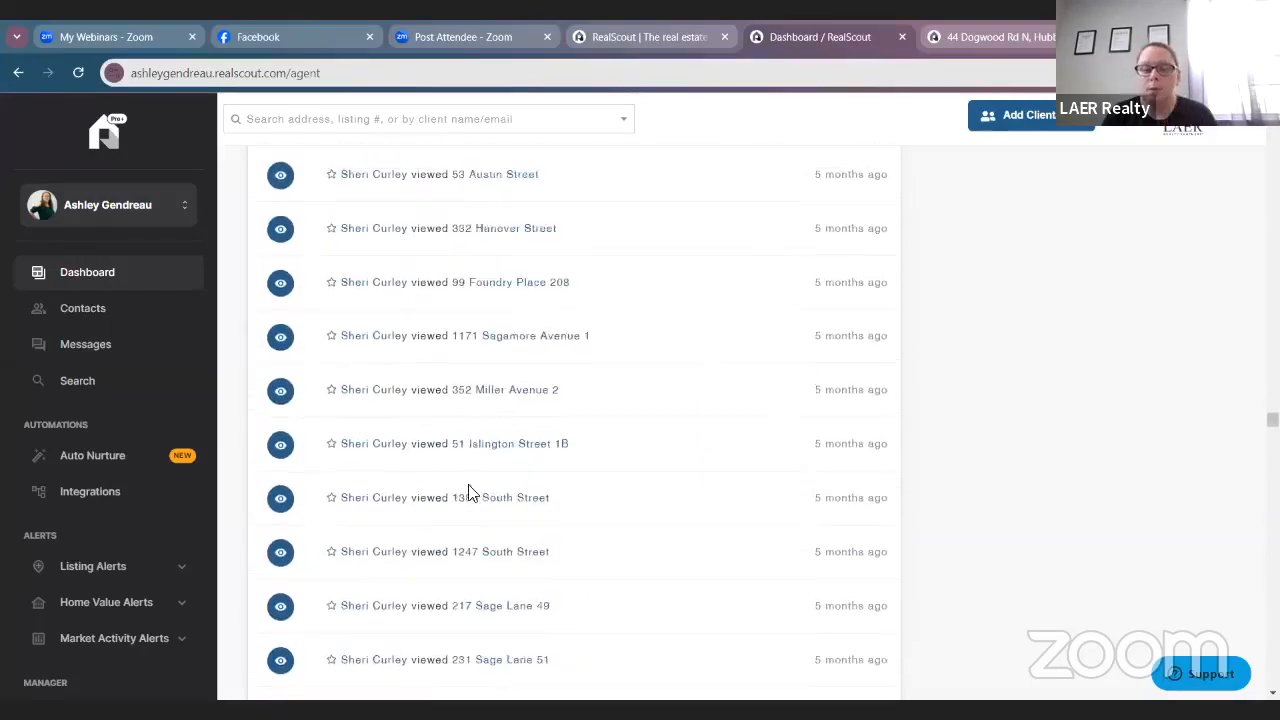
scroll(462, 522, down, 10)
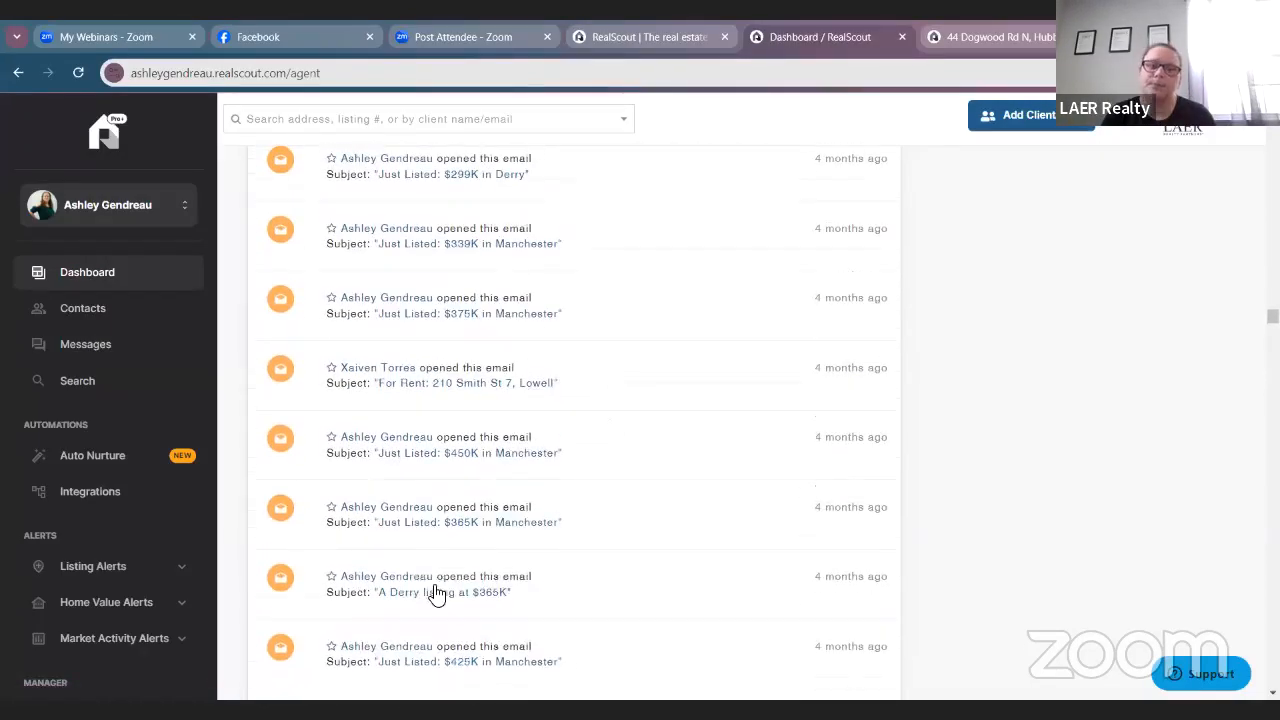
scroll(430, 508, down, 15)
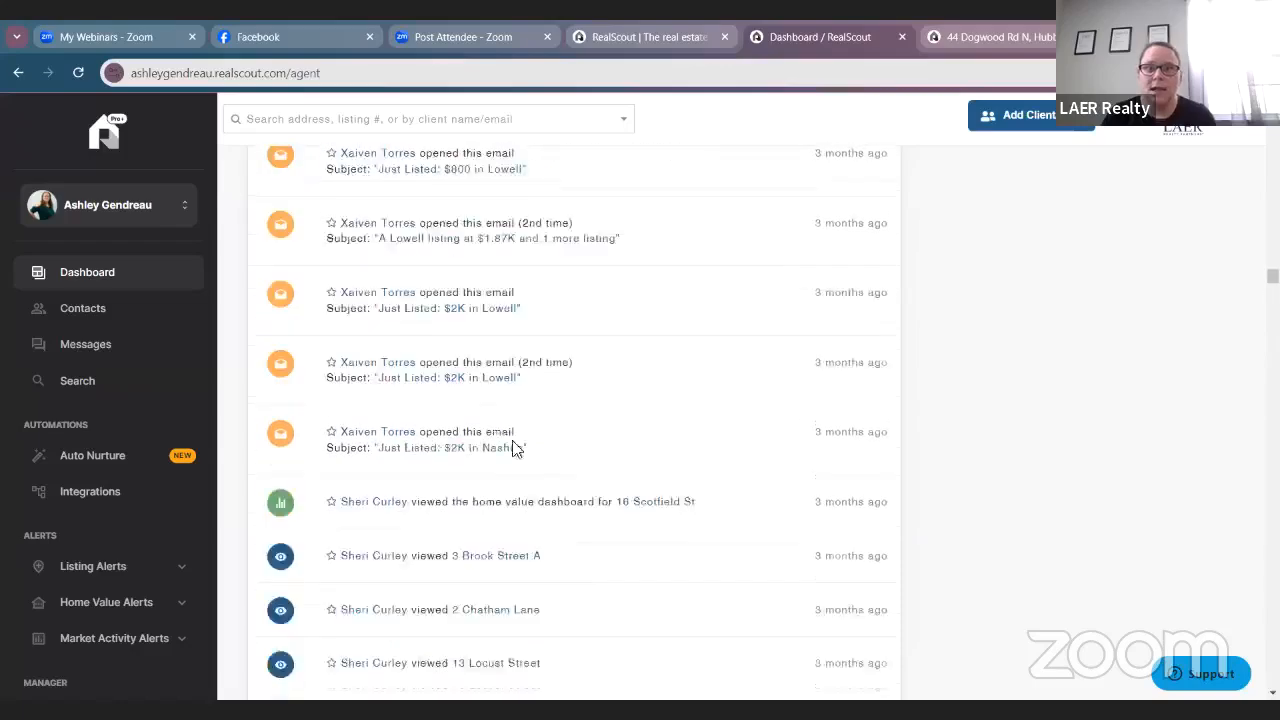
scroll(495, 505, up, 20)
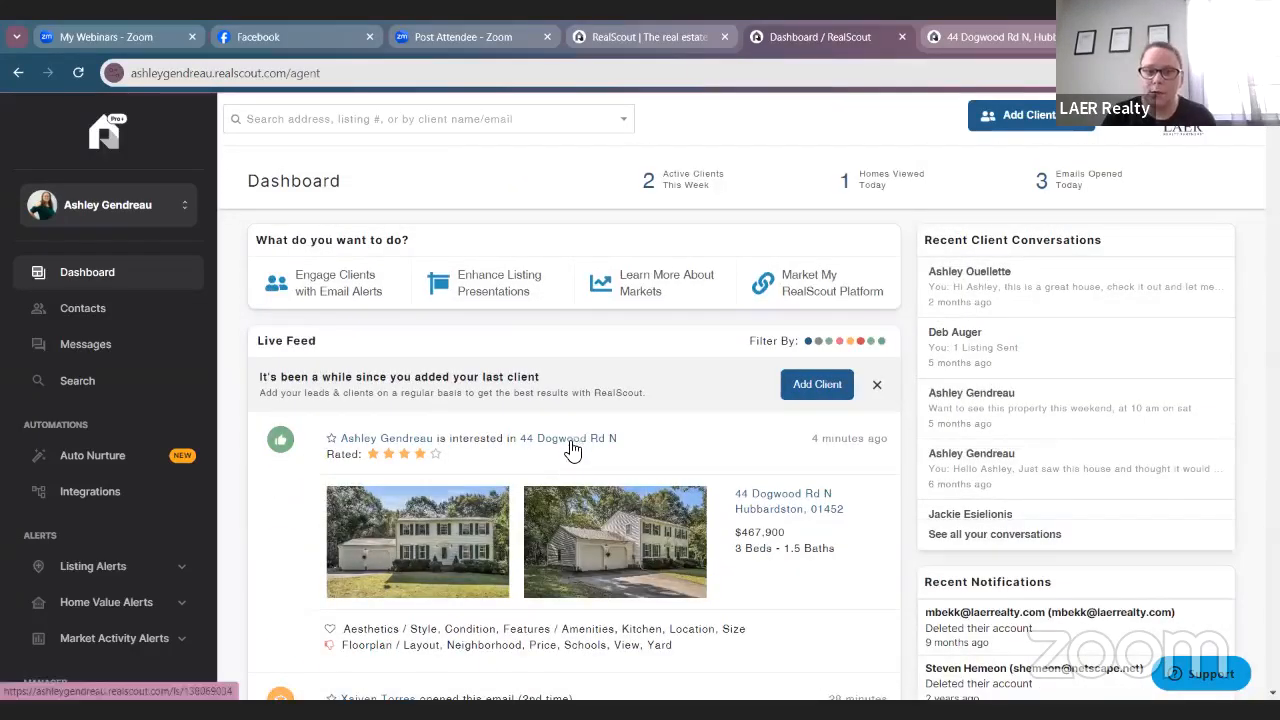
click(505, 471)
scroll(560, 465, down, 9)
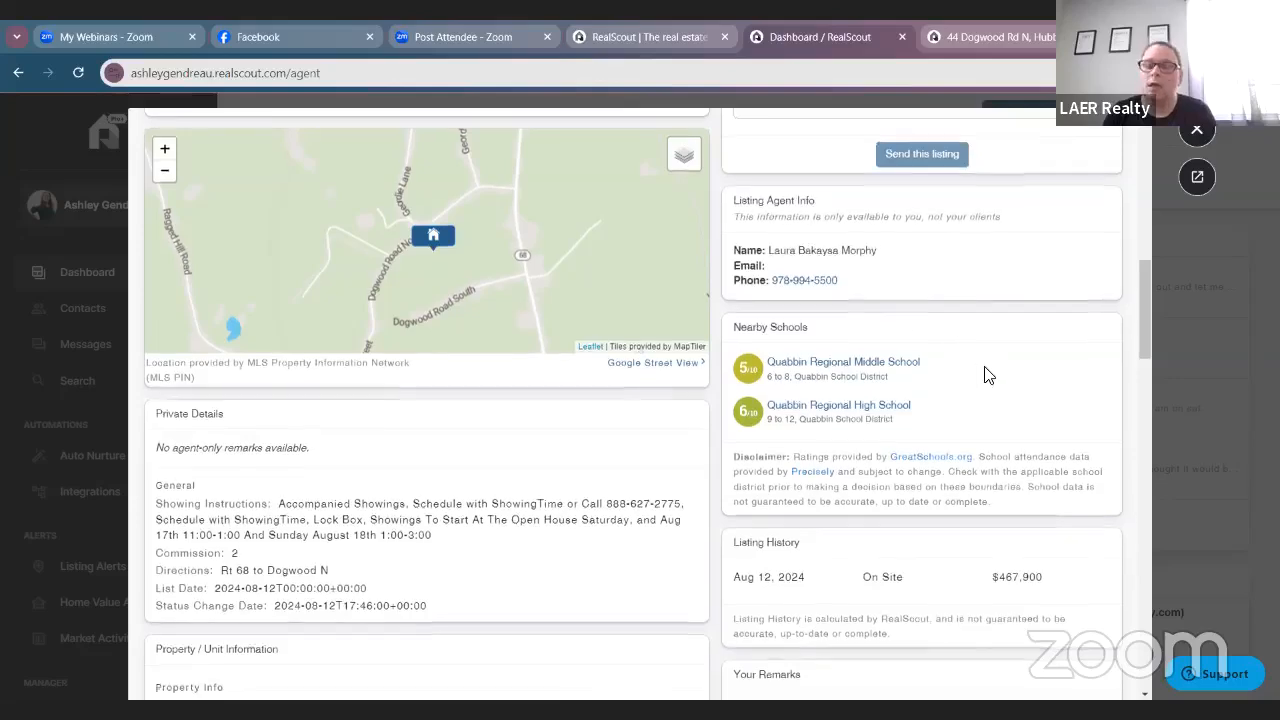
scroll(986, 371, down, 3)
scroll(846, 377, up, 1)
scroll(883, 450, down, 2)
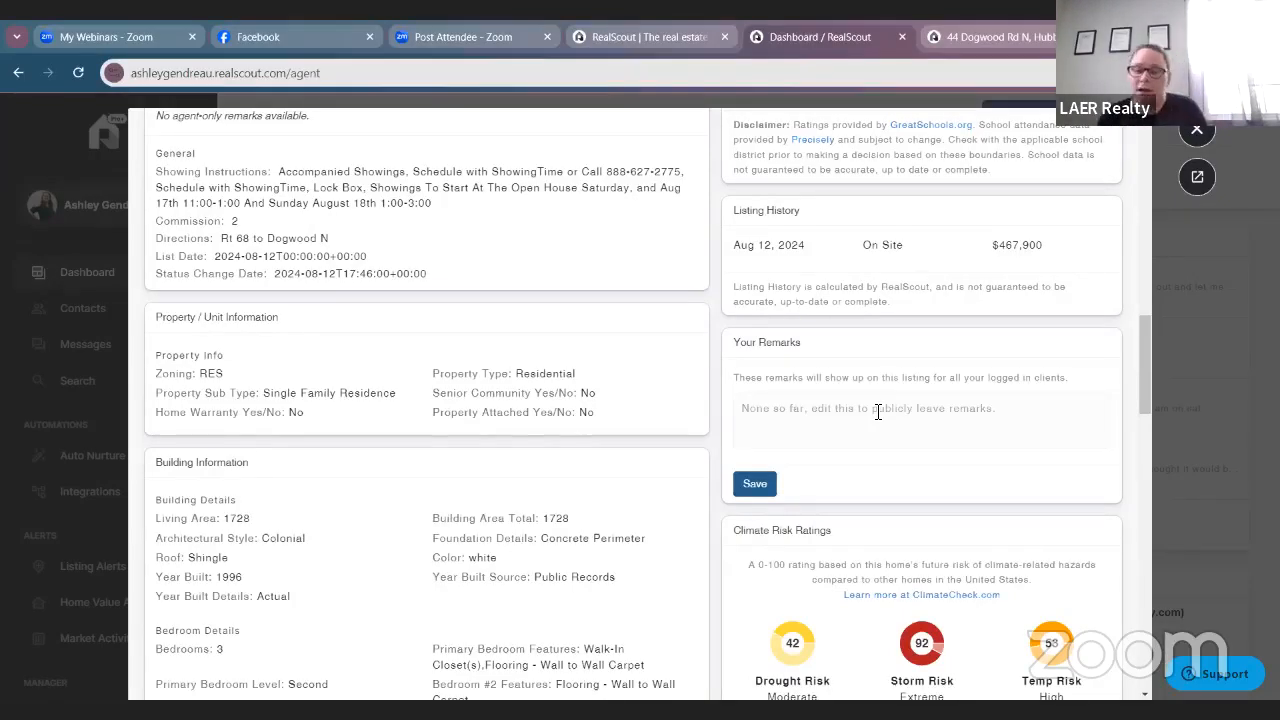
scroll(877, 412, down, 3)
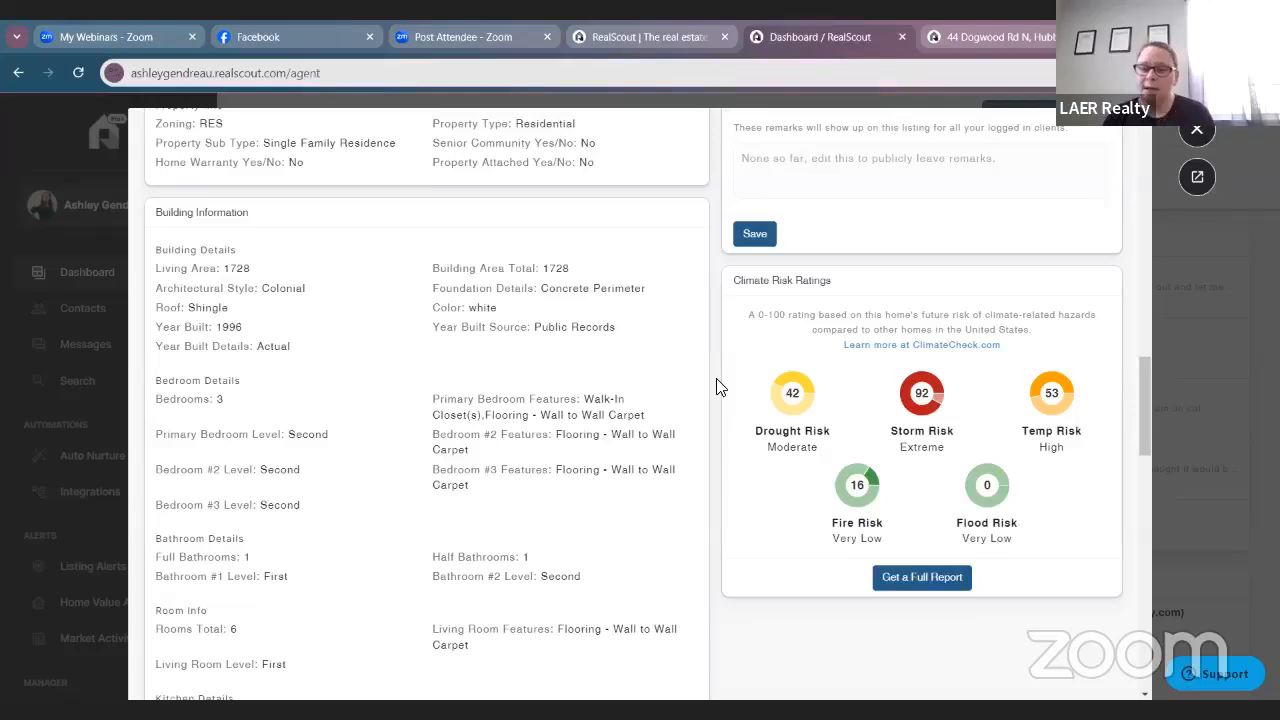
scroll(830, 452, up, 1)
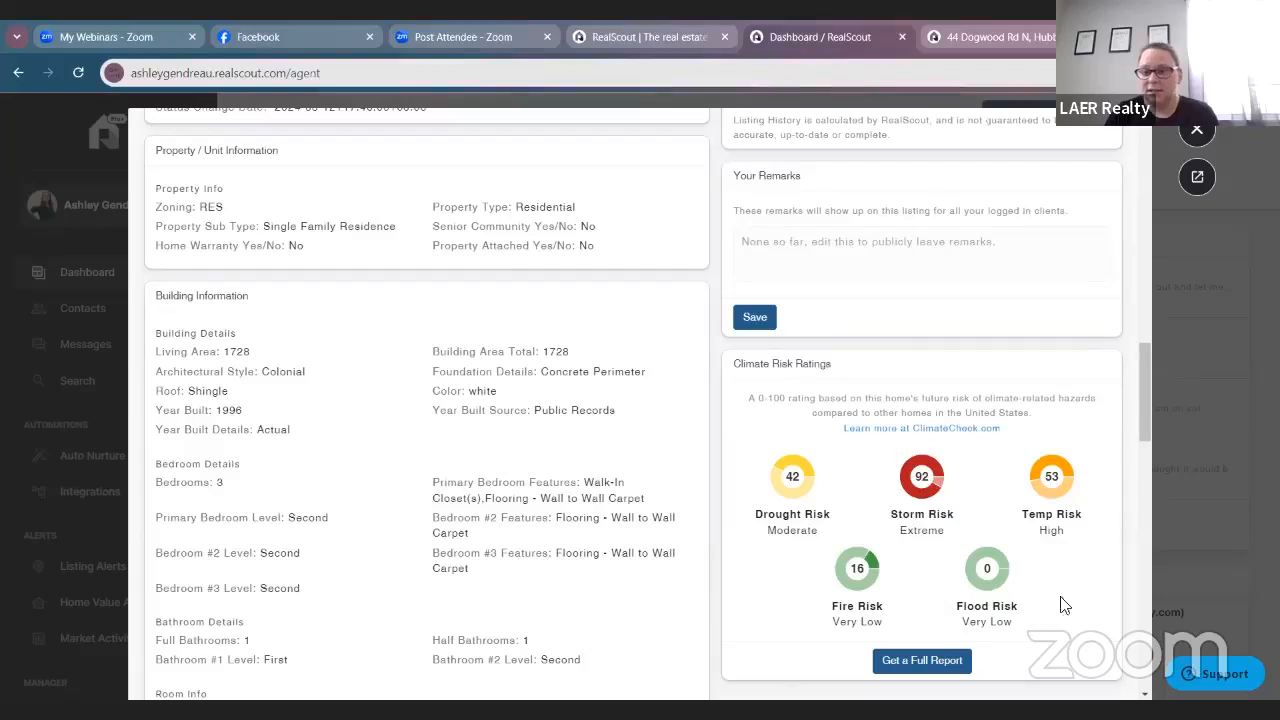
scroll(1063, 605, down, 2)
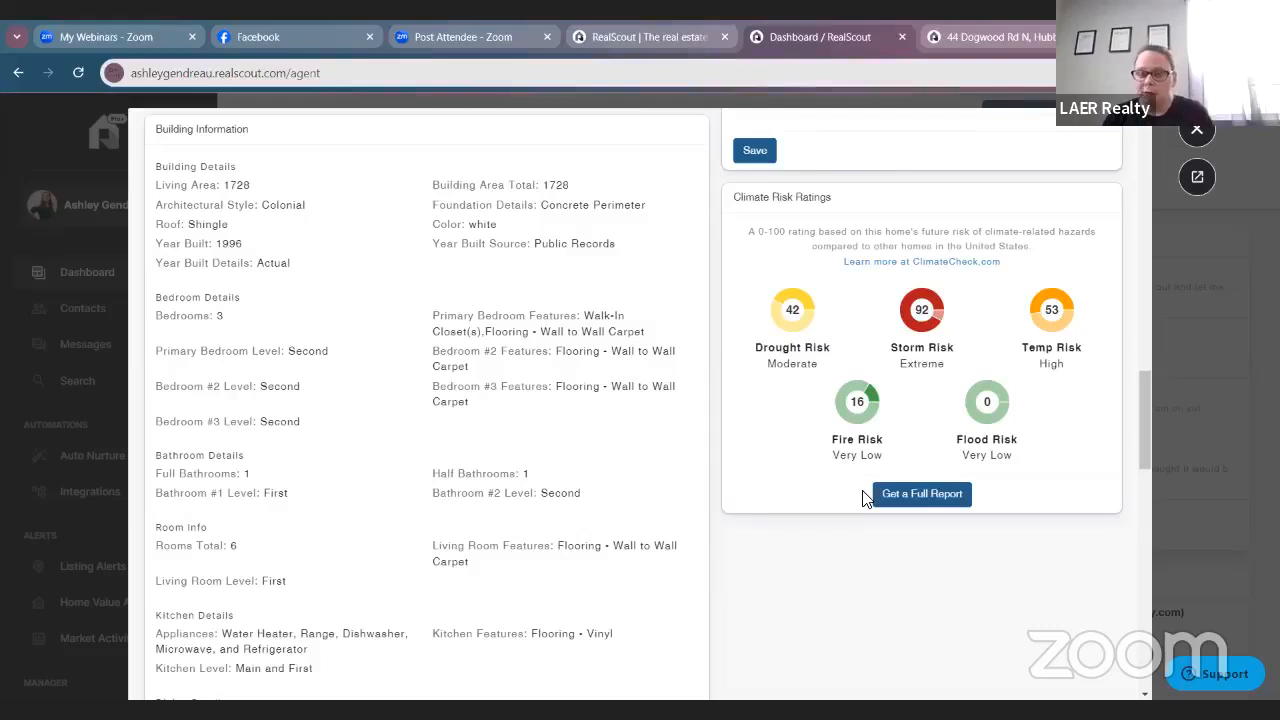
click(895, 497)
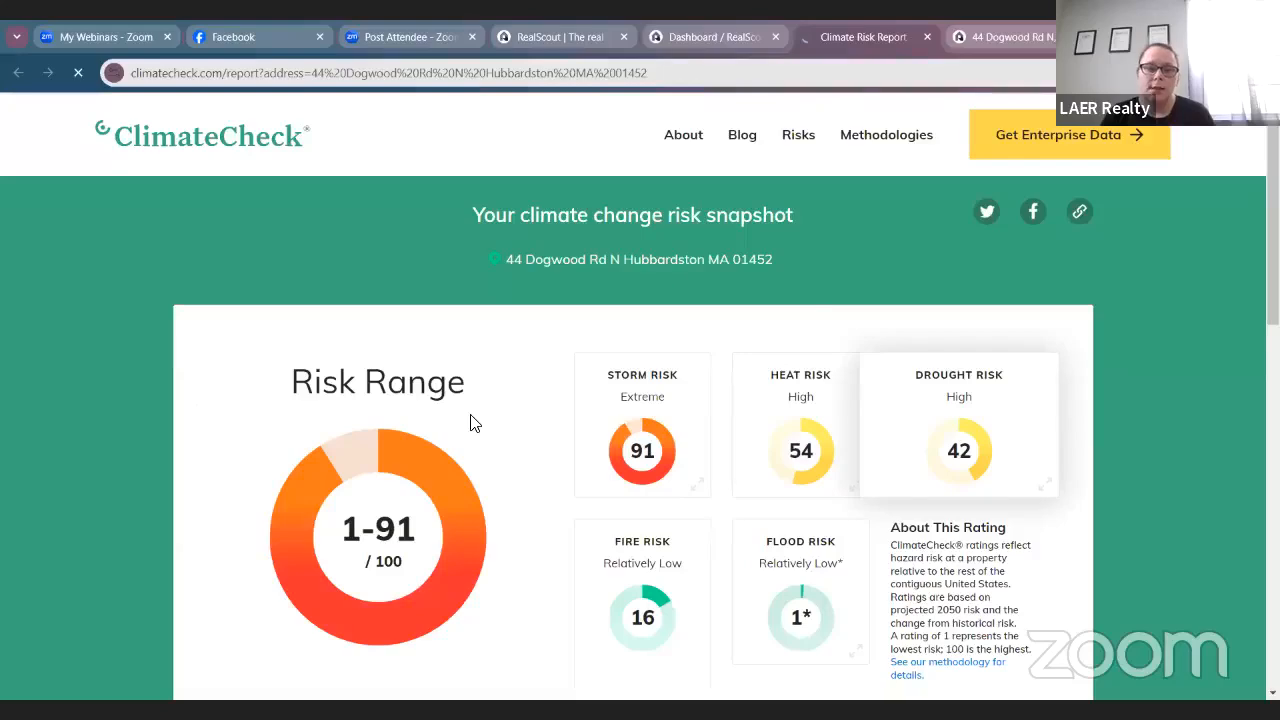
scroll(480, 418, down, 4)
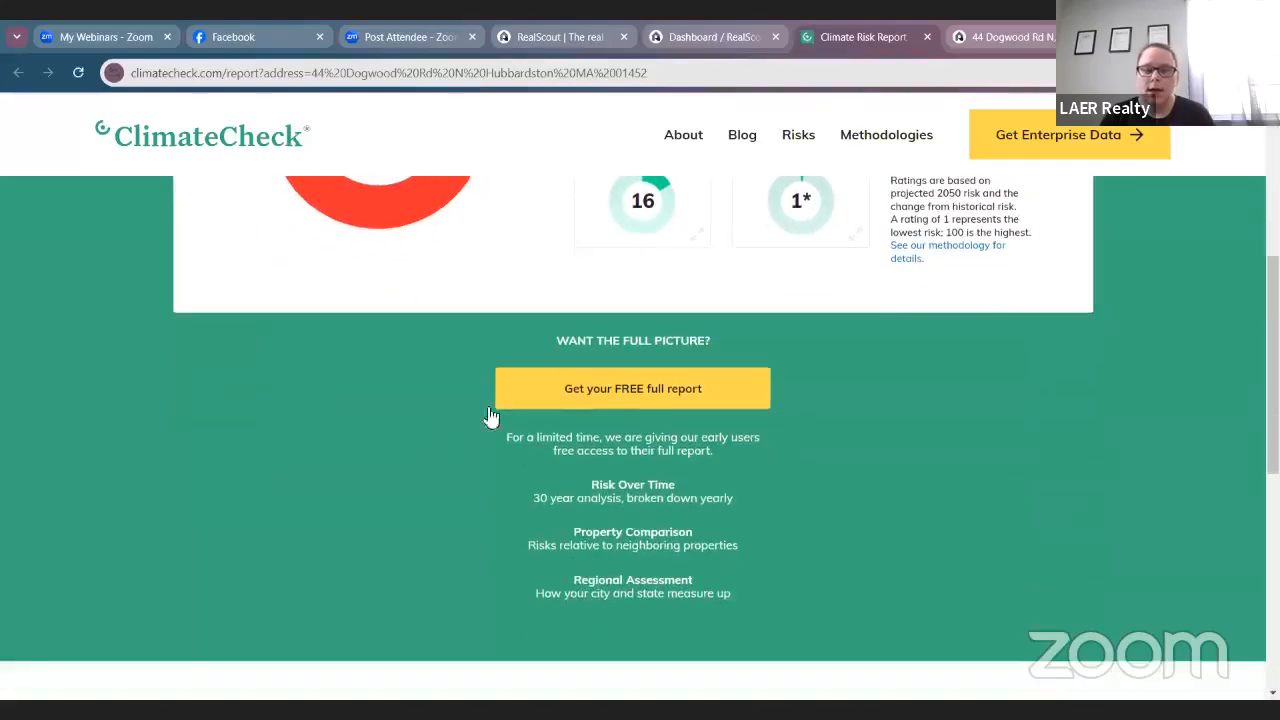
click(662, 396)
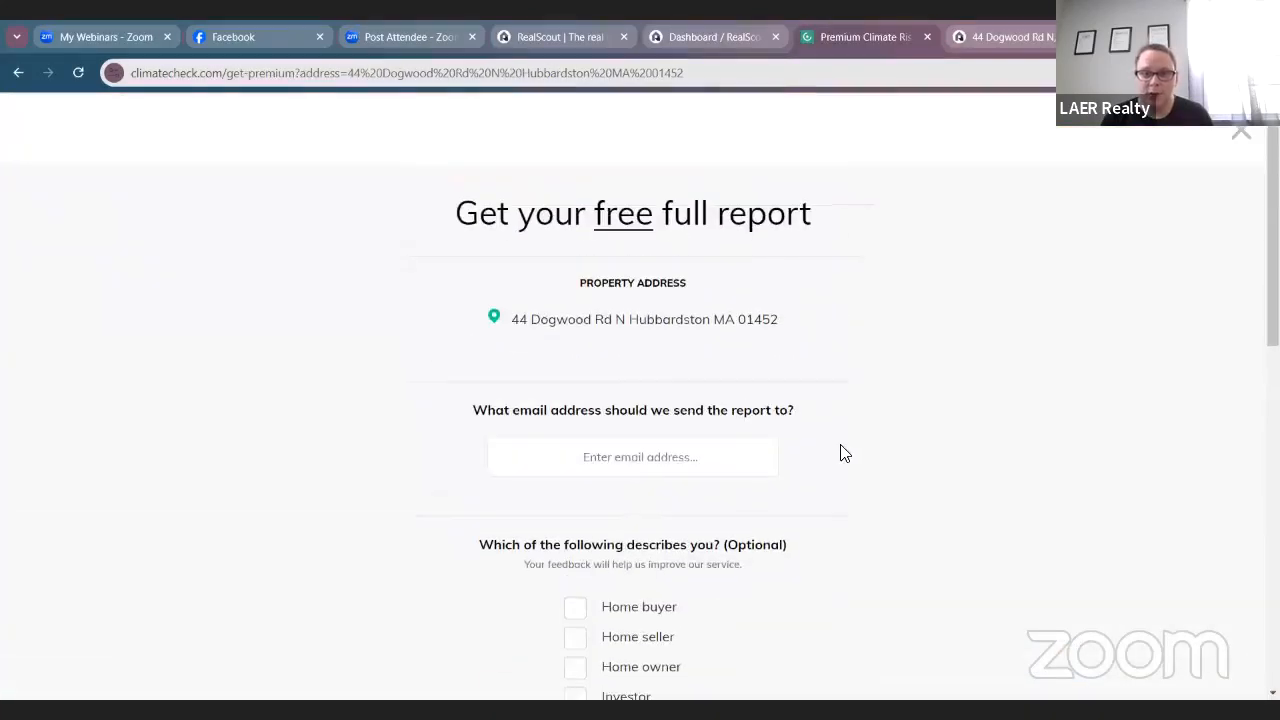
scroll(835, 453, down, 3)
scroll(660, 537, down, 2)
scroll(666, 454, up, 4)
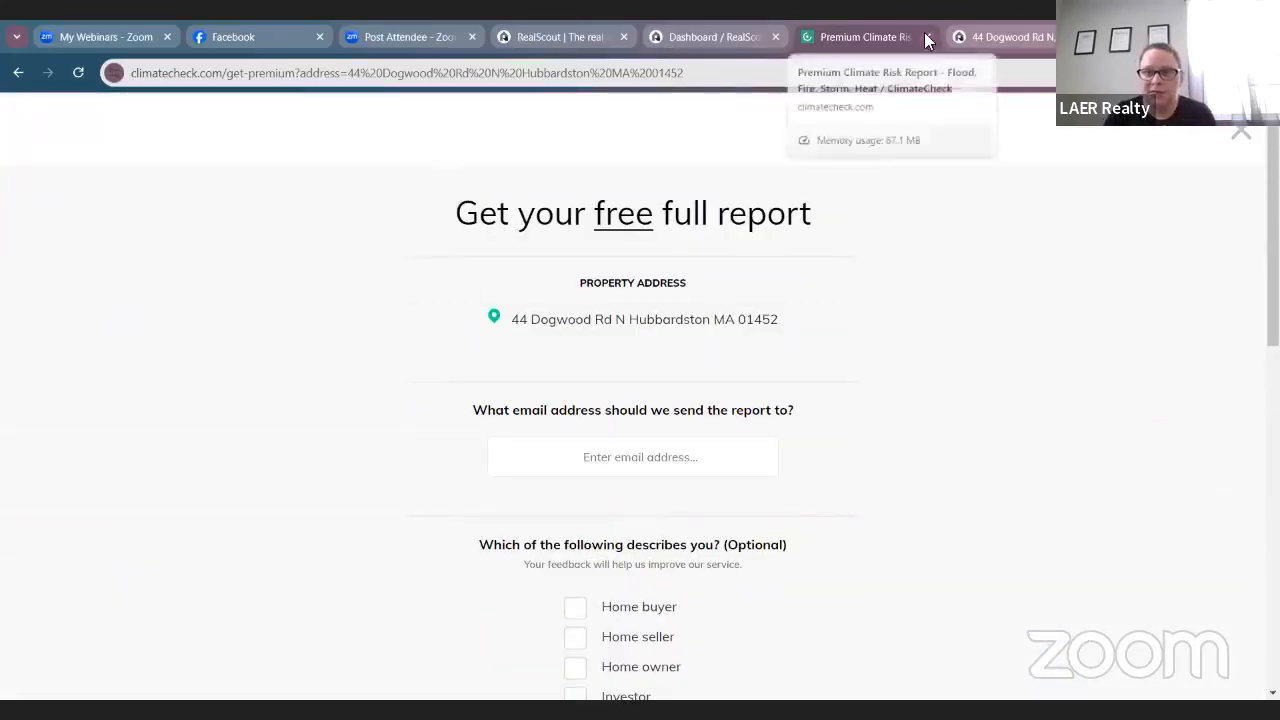
Close the ClimateCheck tab, scroll the listing back to the top, and close it.
key(ctrl+w)
scroll(1110, 286, up, 8)
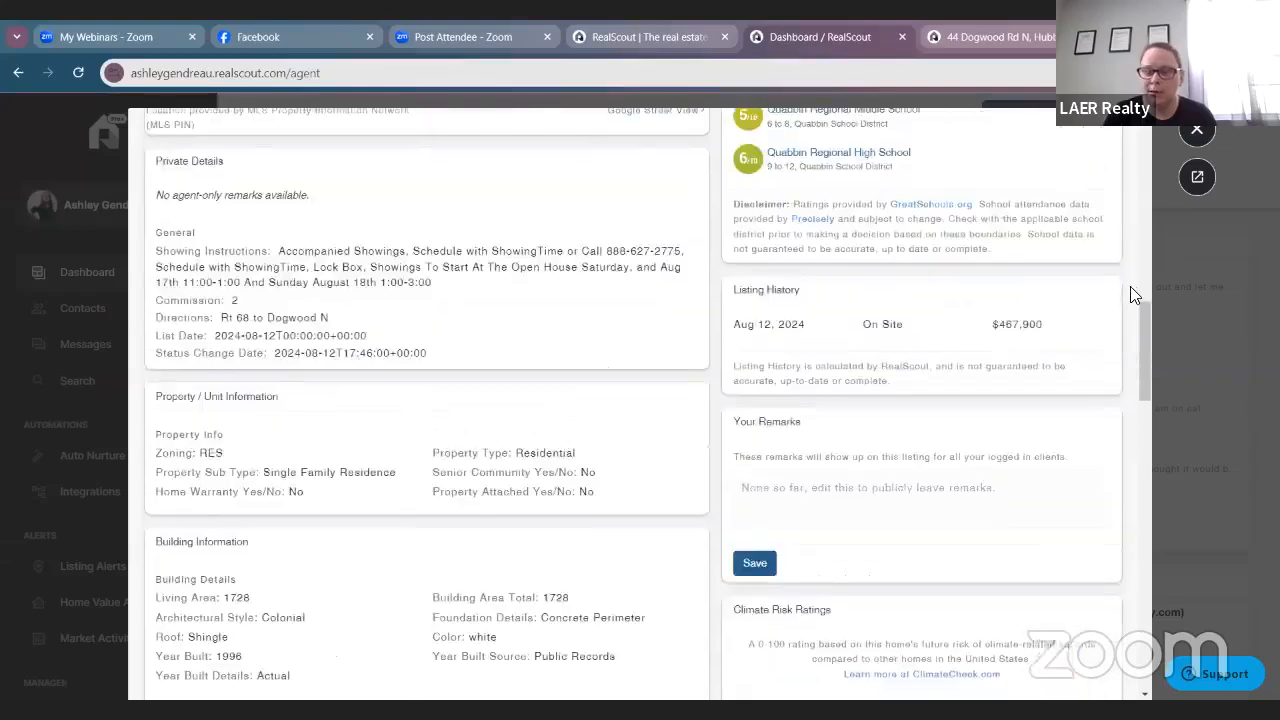
scroll(1048, 285, up, 4)
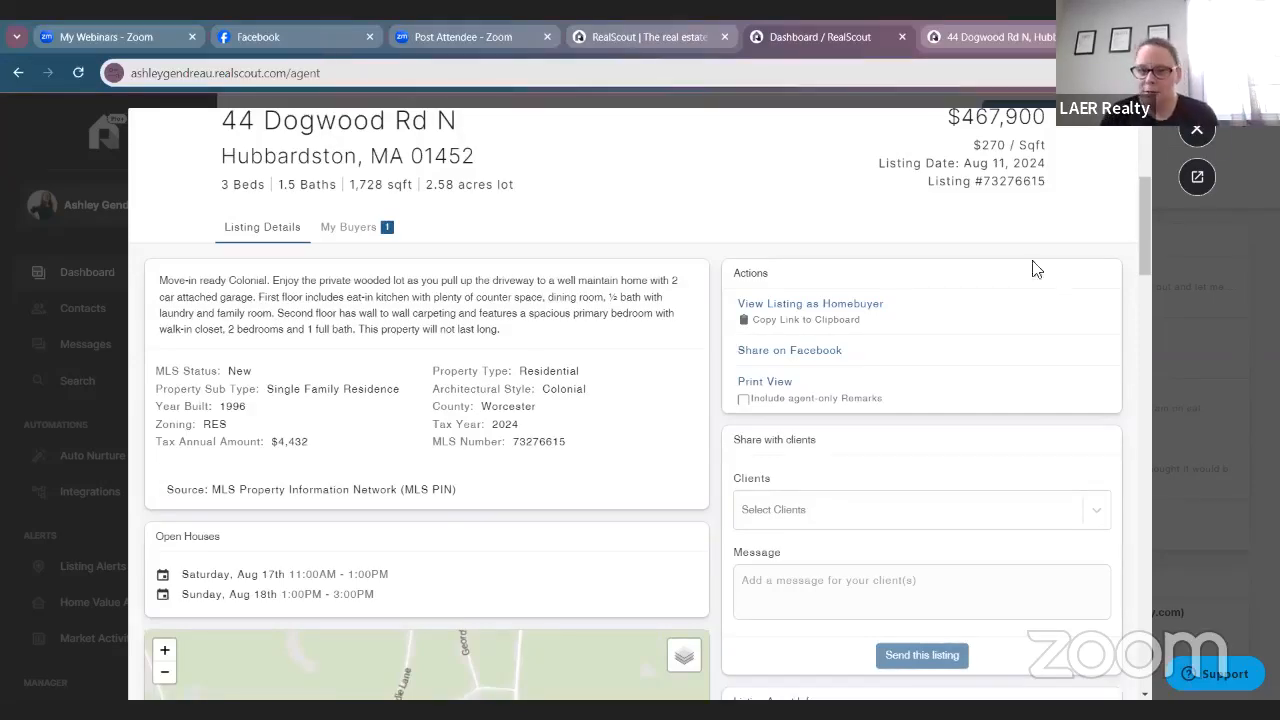
scroll(1060, 237, up, 1)
scroll(1060, 237, up, 4)
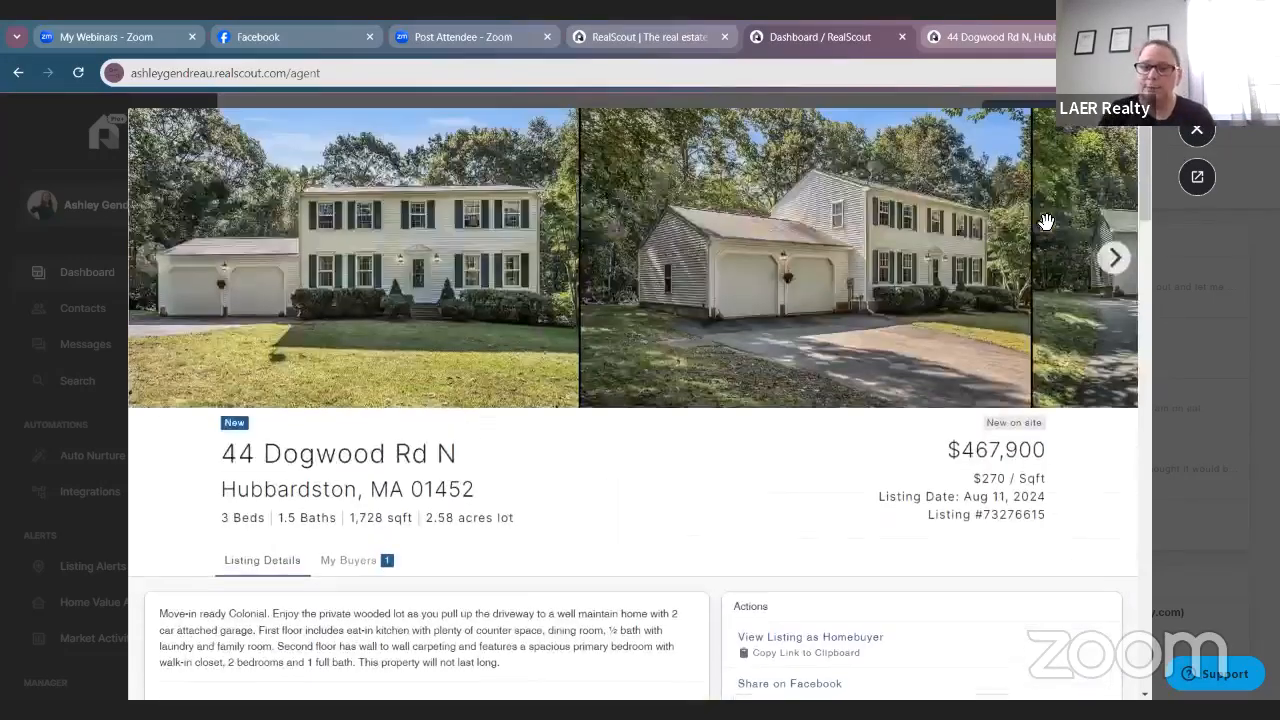
click(1196, 132)
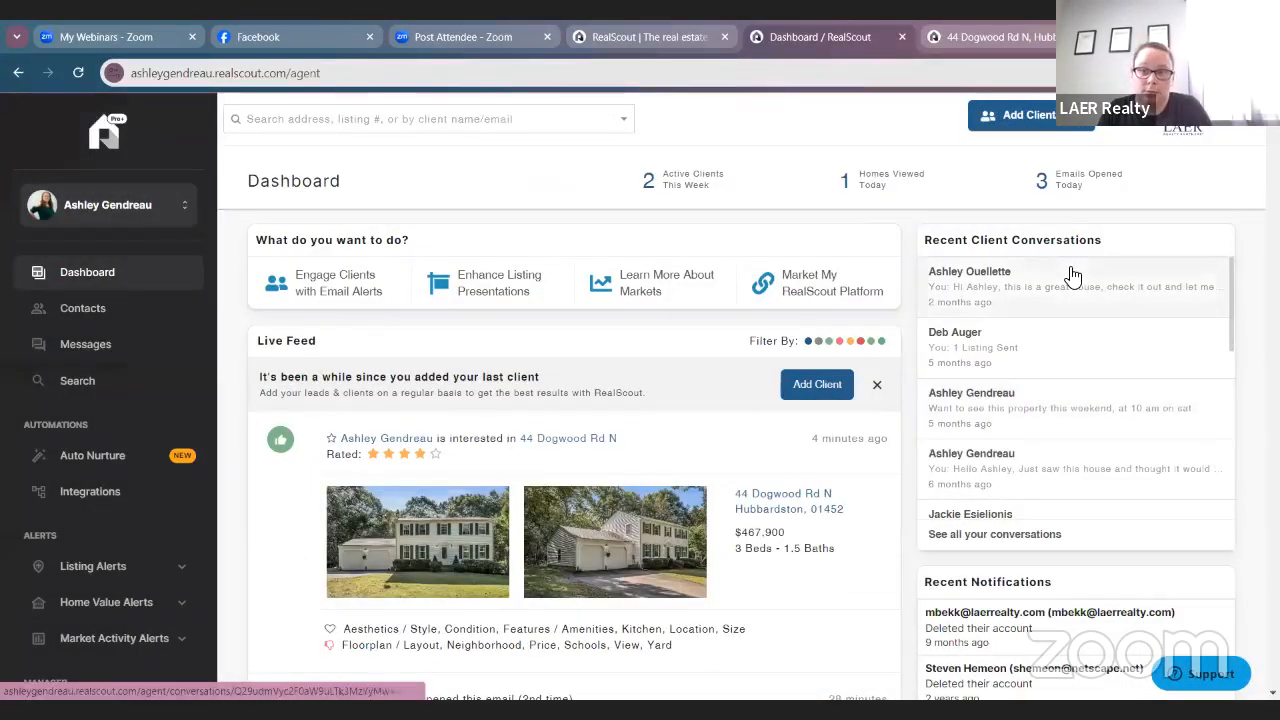
Open the buyer contact's Email Alerts page from the Contacts list.
click(112, 308)
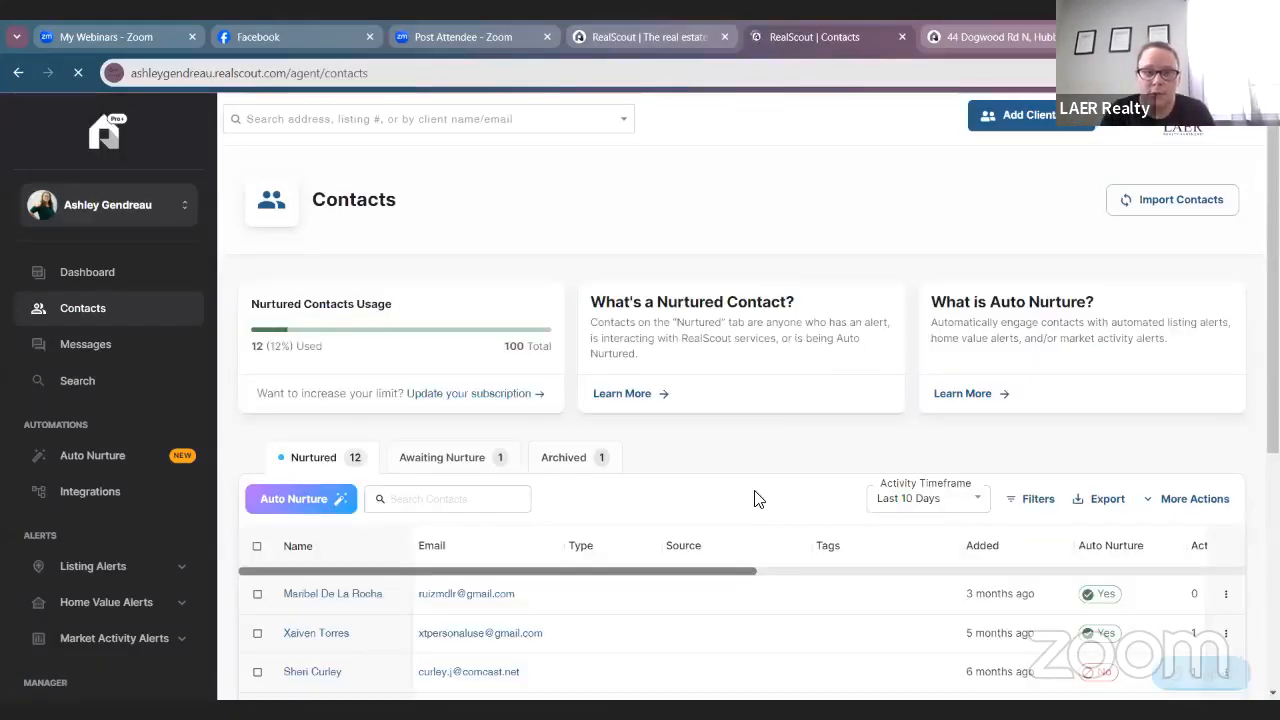
scroll(757, 500, down, 2)
scroll(757, 500, down, 3)
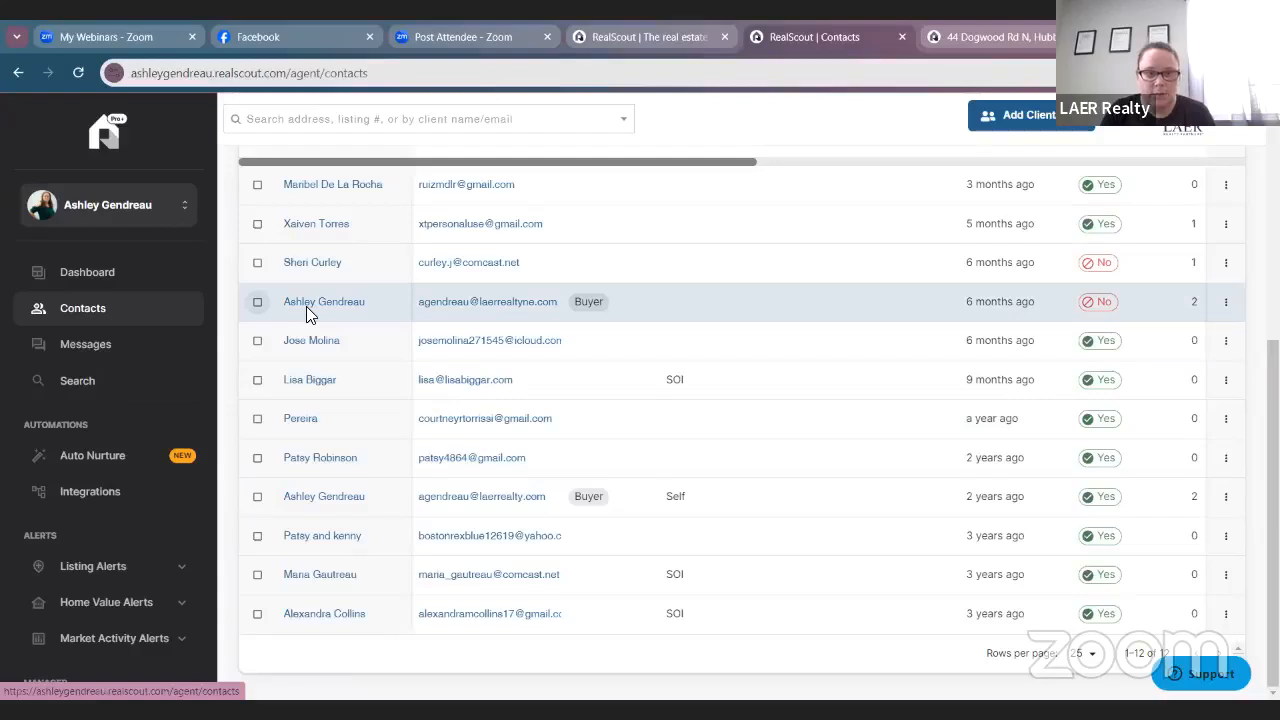
click(340, 496)
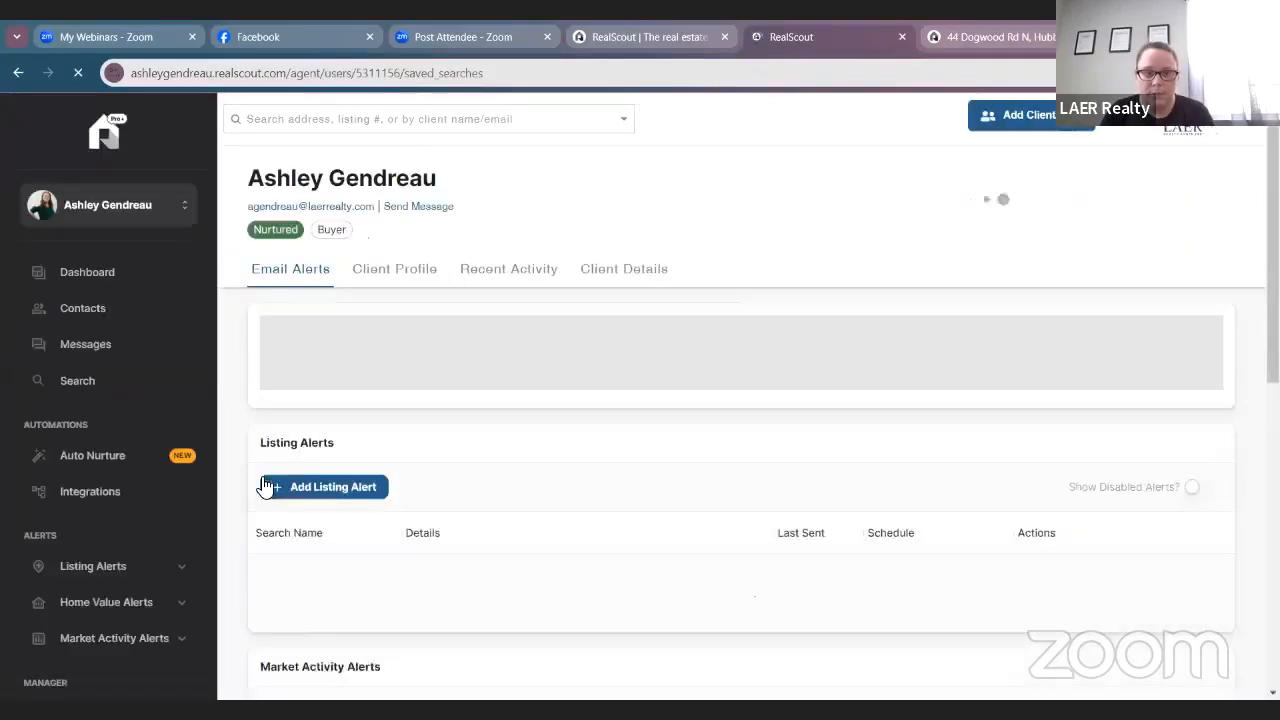
scroll(480, 494, down, 1)
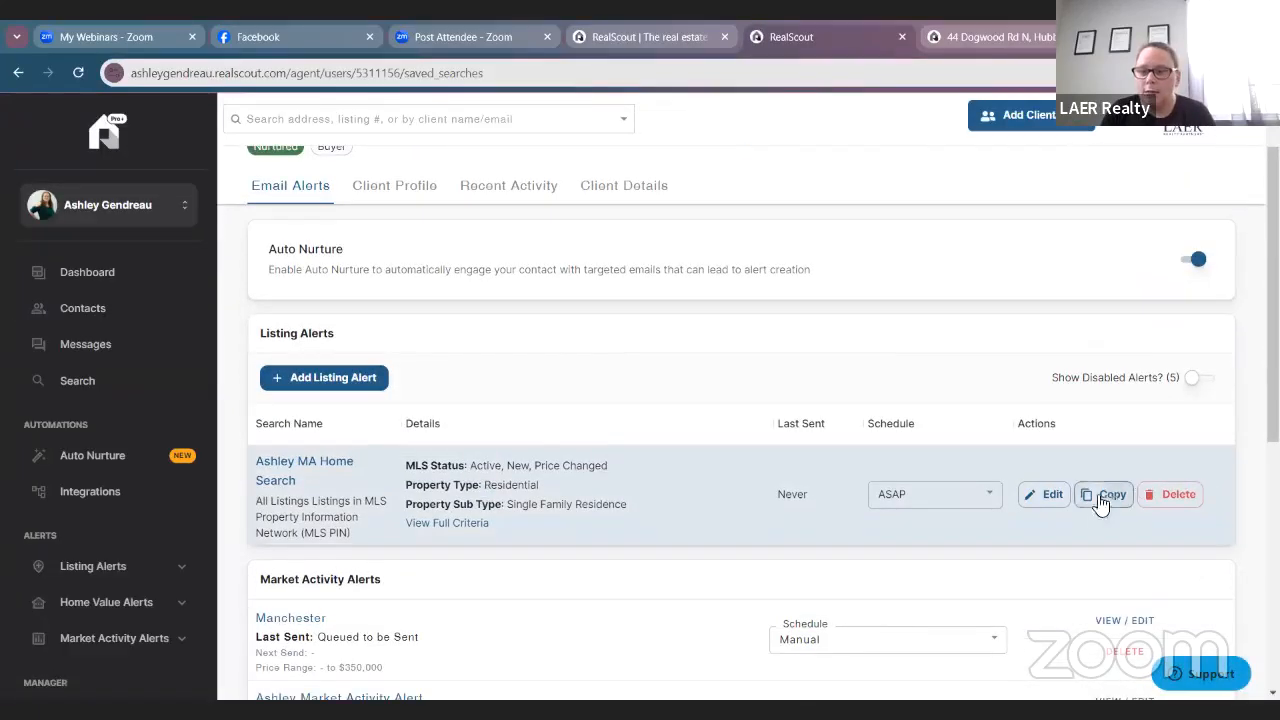
click(1047, 502)
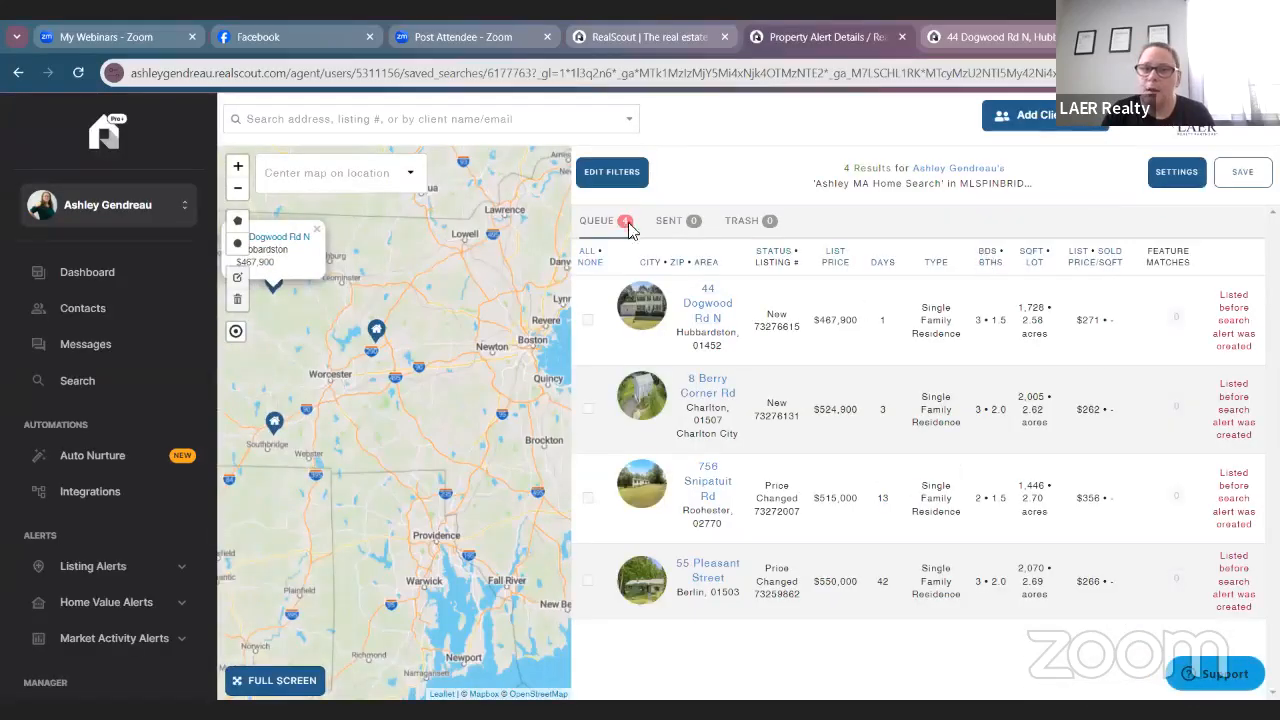
click(588, 320)
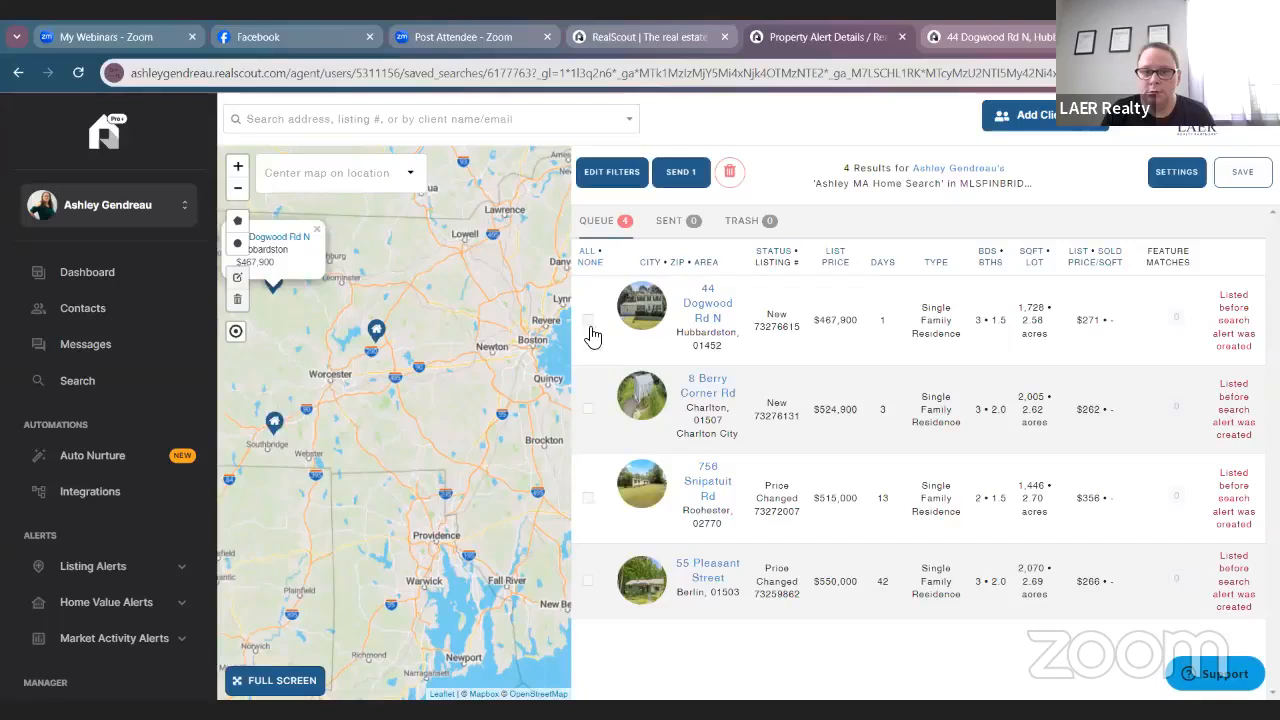
click(588, 408)
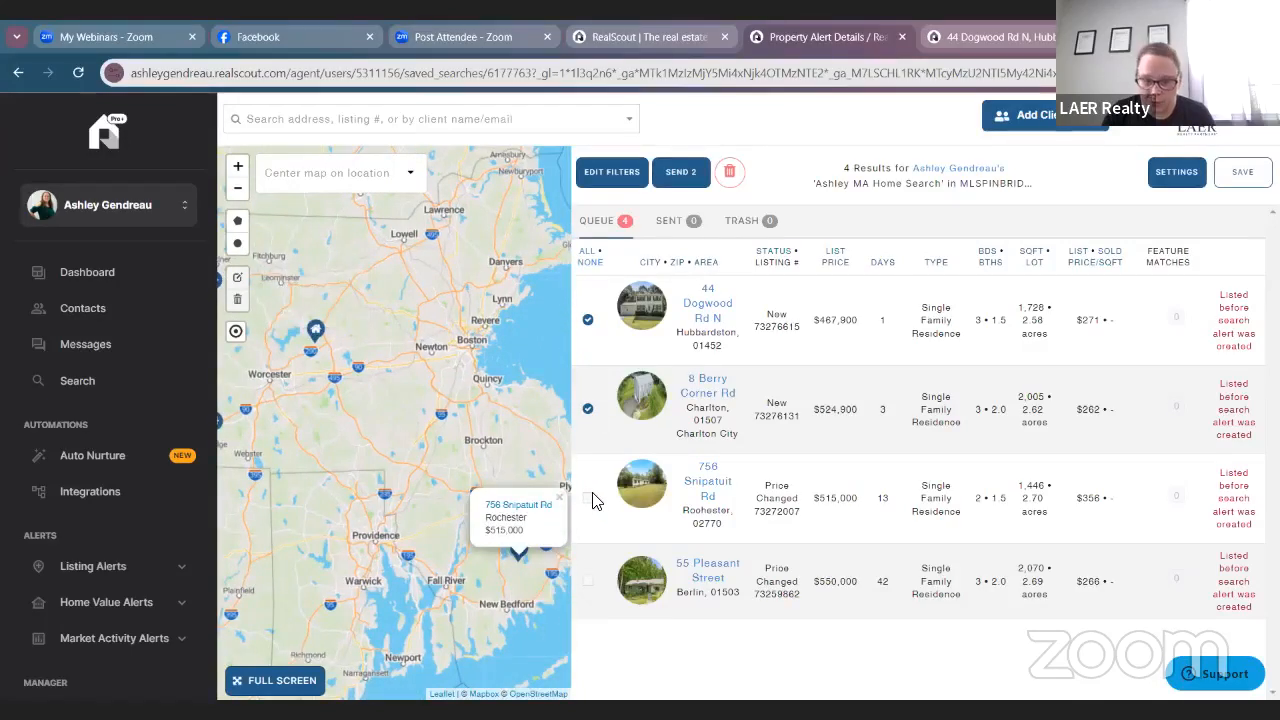
click(684, 186)
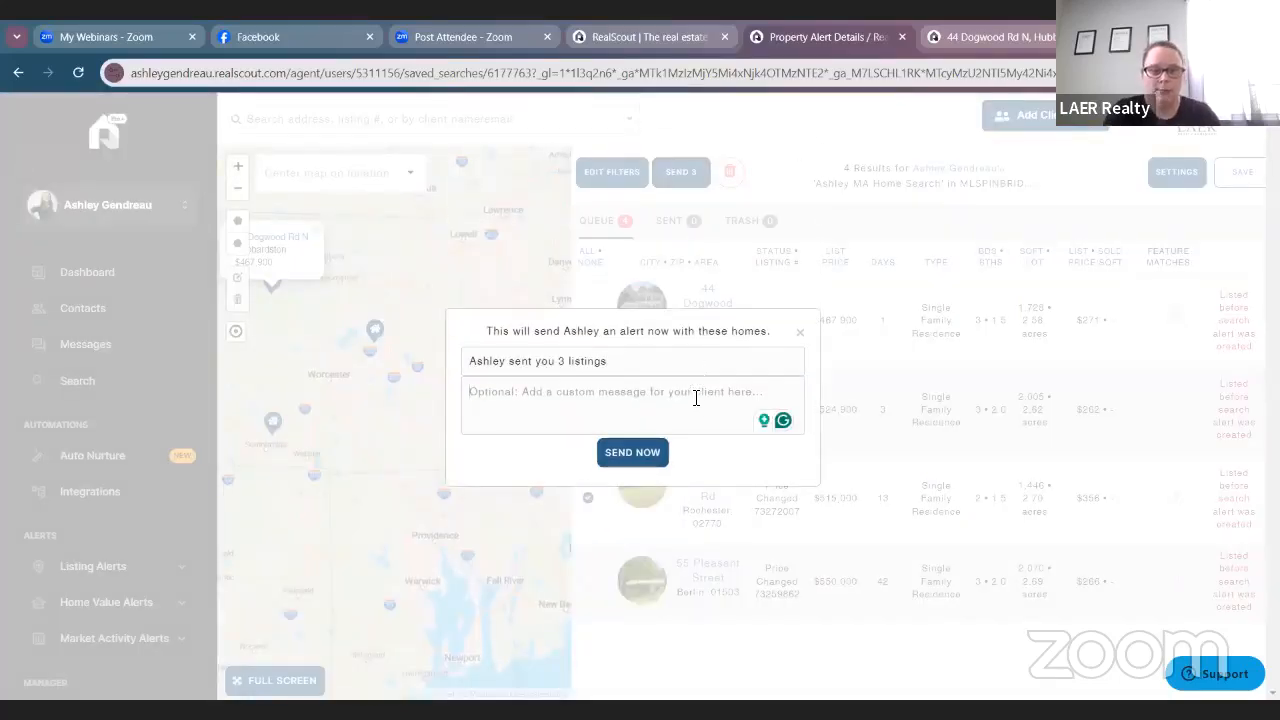
Send the three homes with a note greeting the client and saying they match their criteria.
text(Hello Ashley  Here)
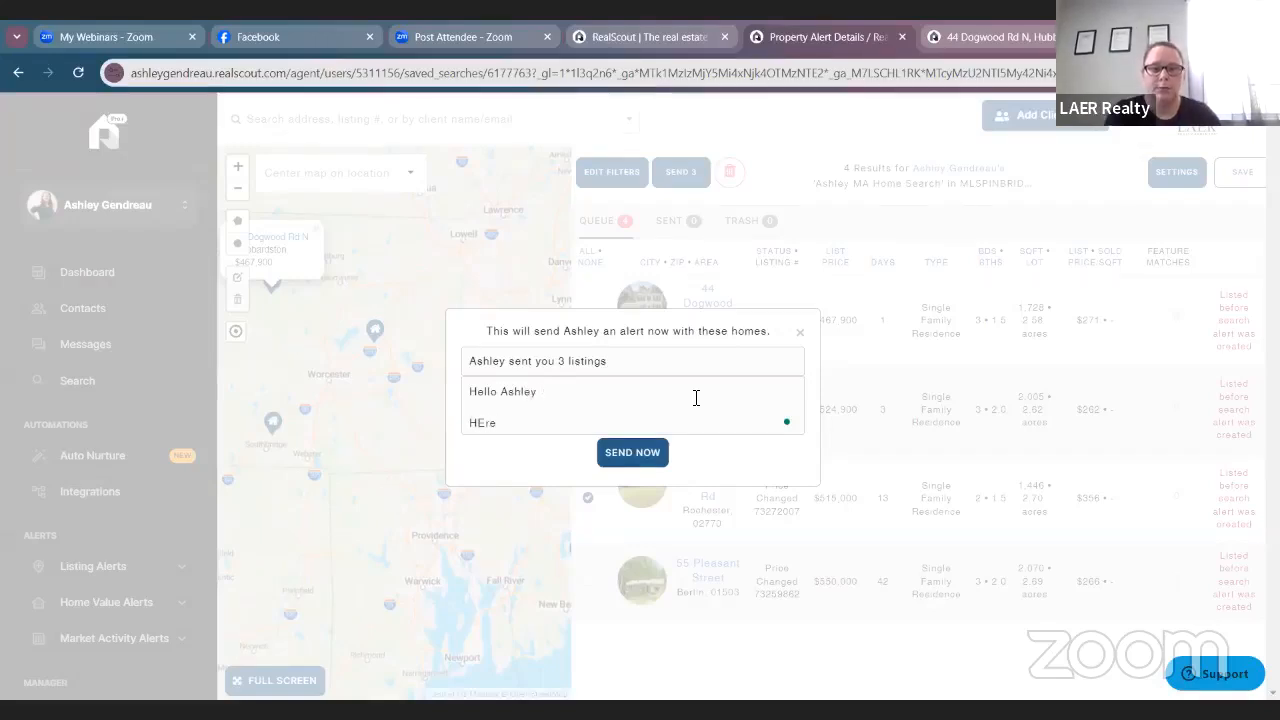
text( are 3 l)
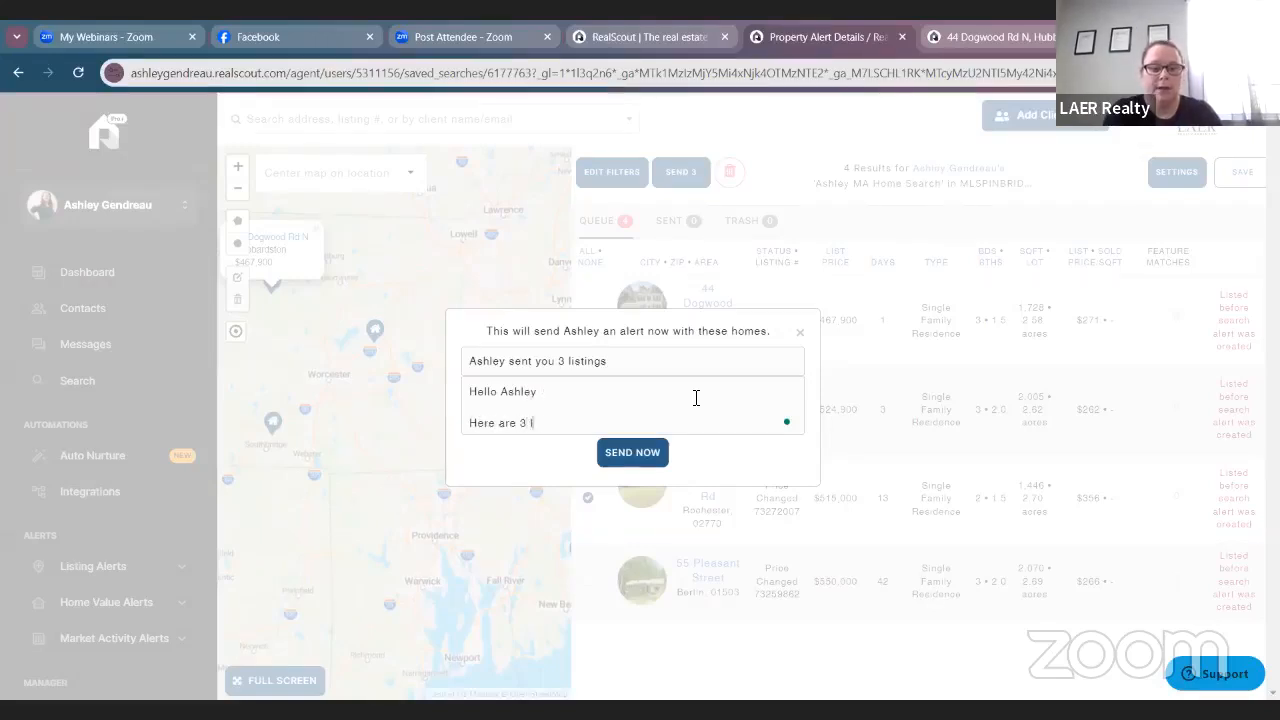
text(istings I think you)
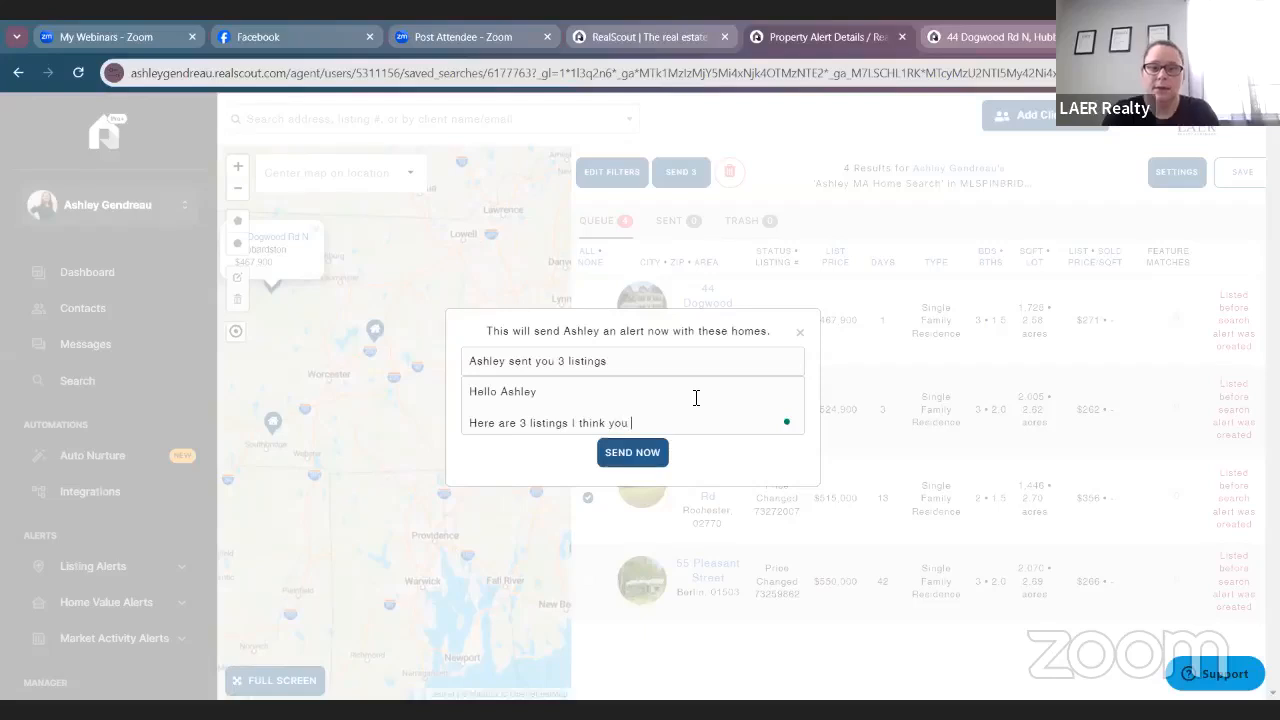
text( are going to)
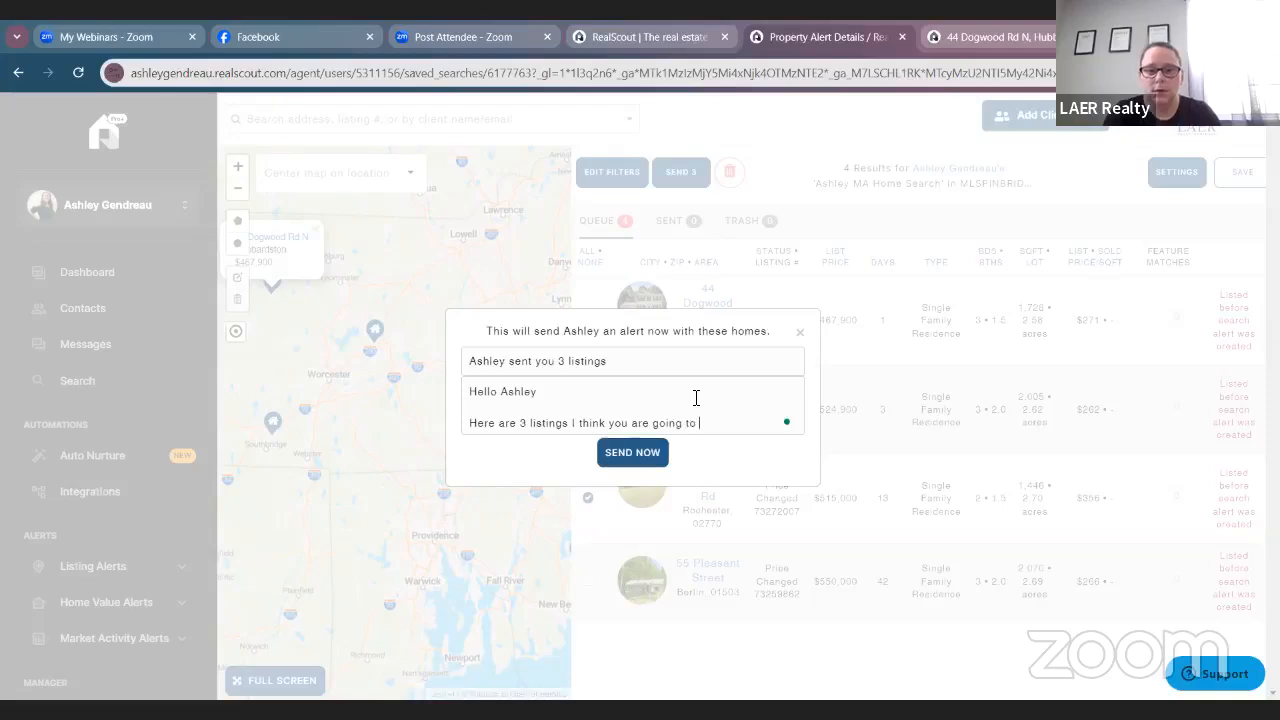
text( like that match your)
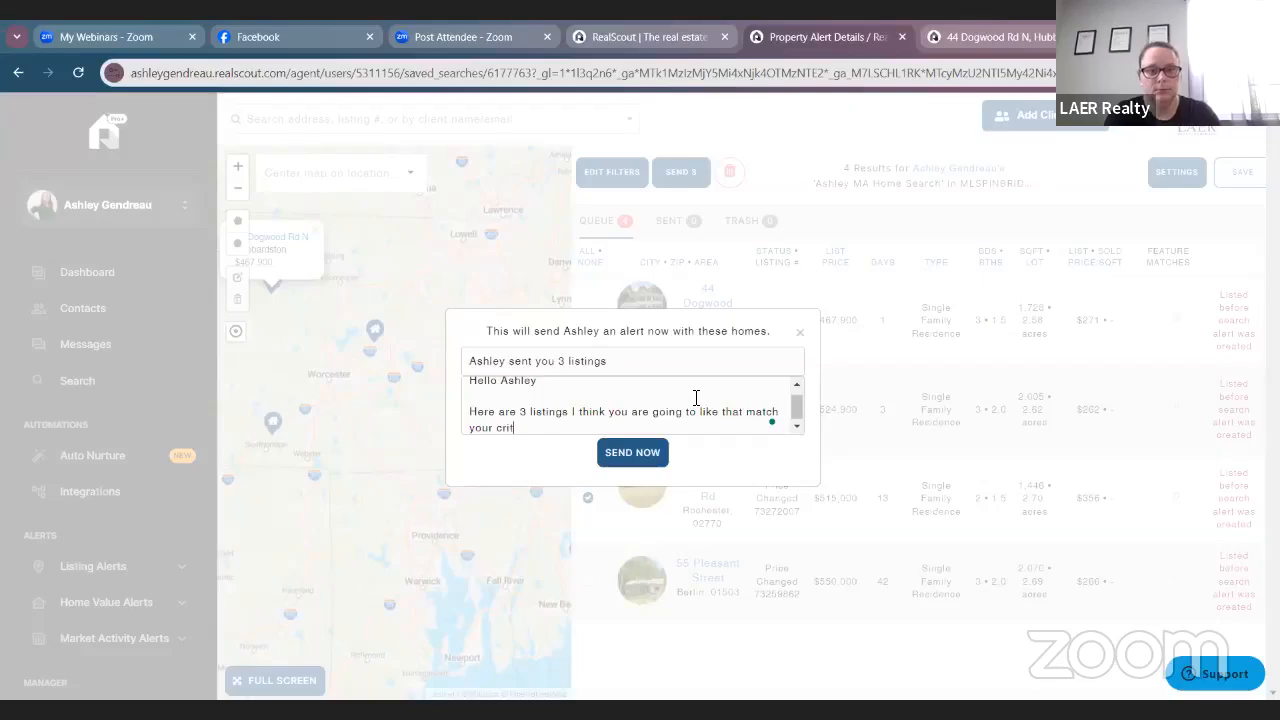
text(criteria.)
key(Return)
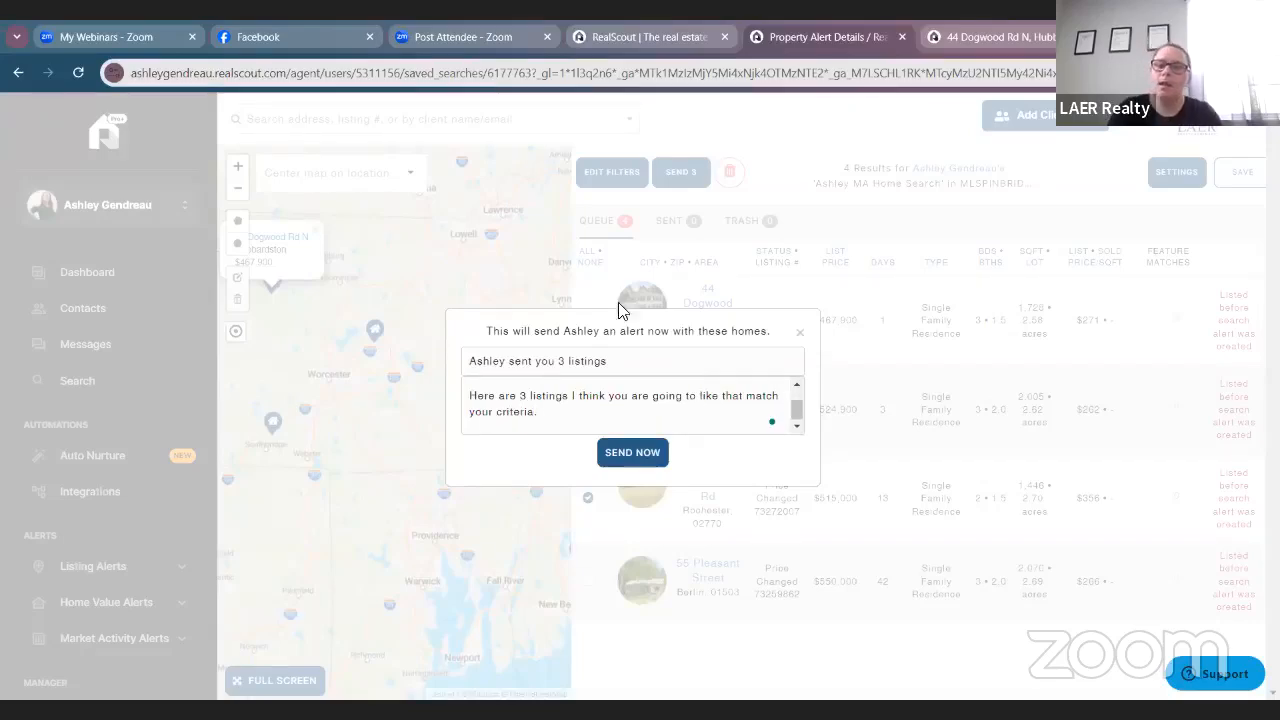
click(636, 456)
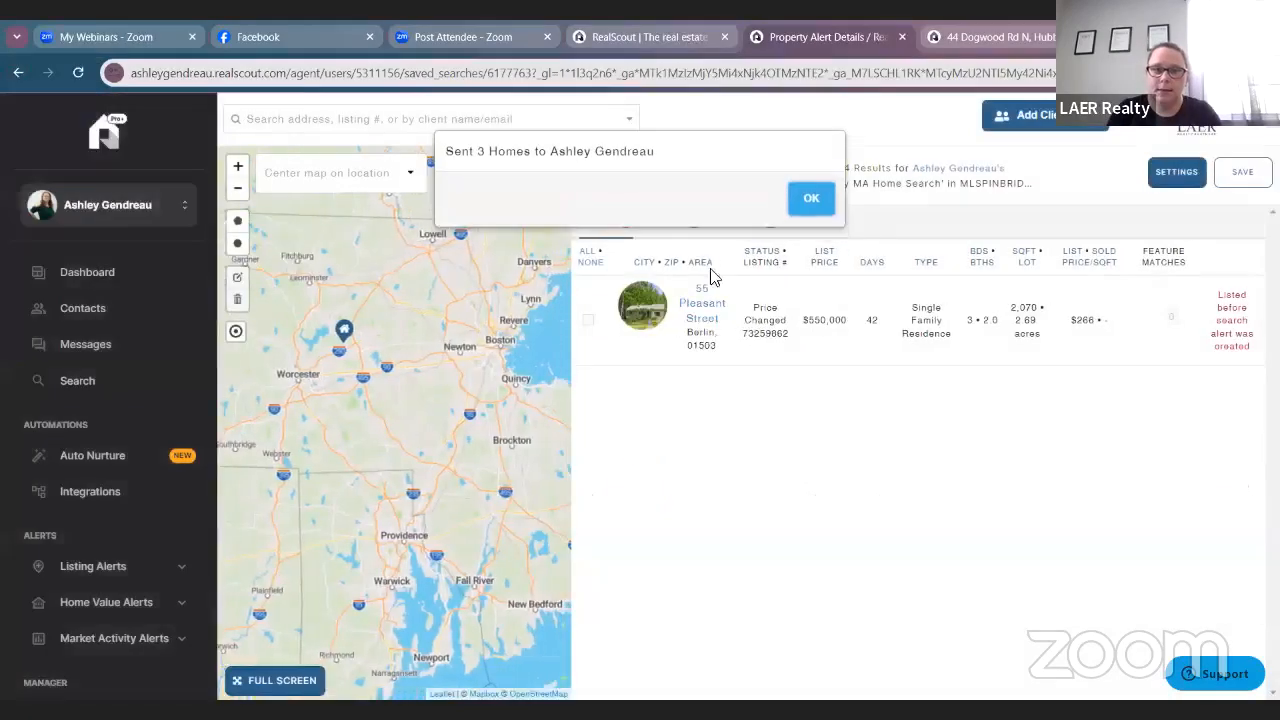
click(830, 200)
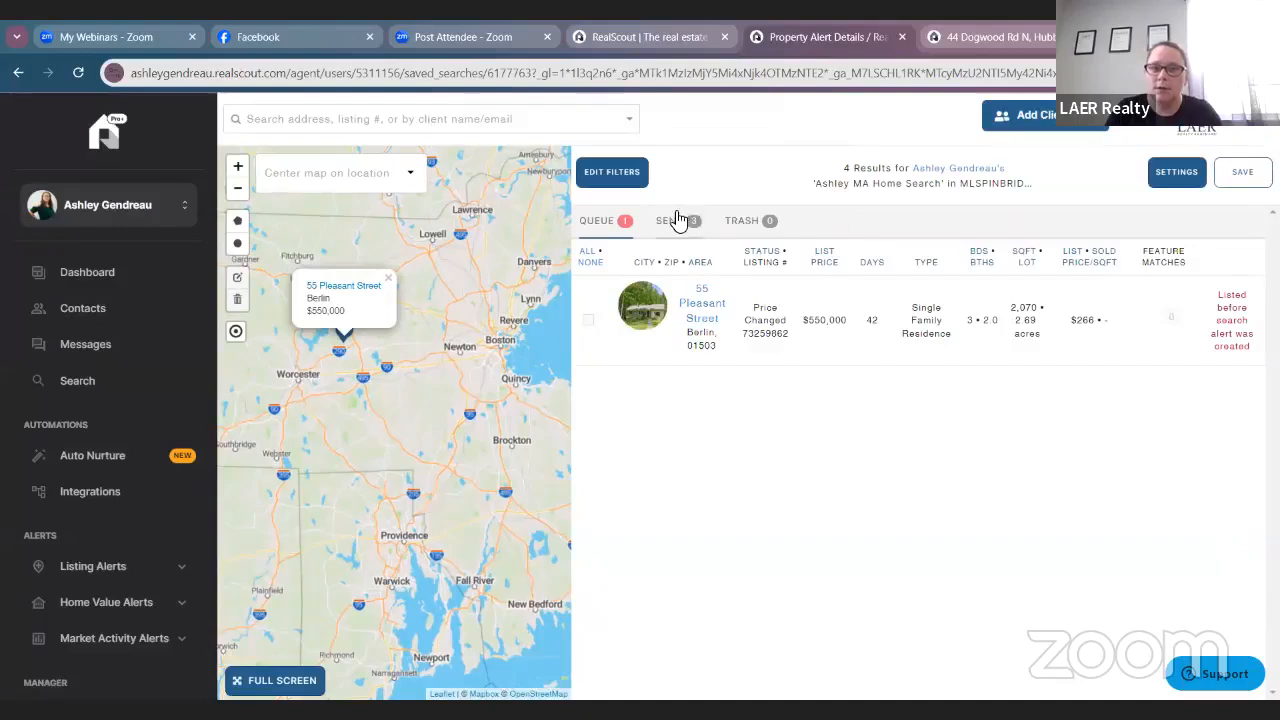
click(677, 220)
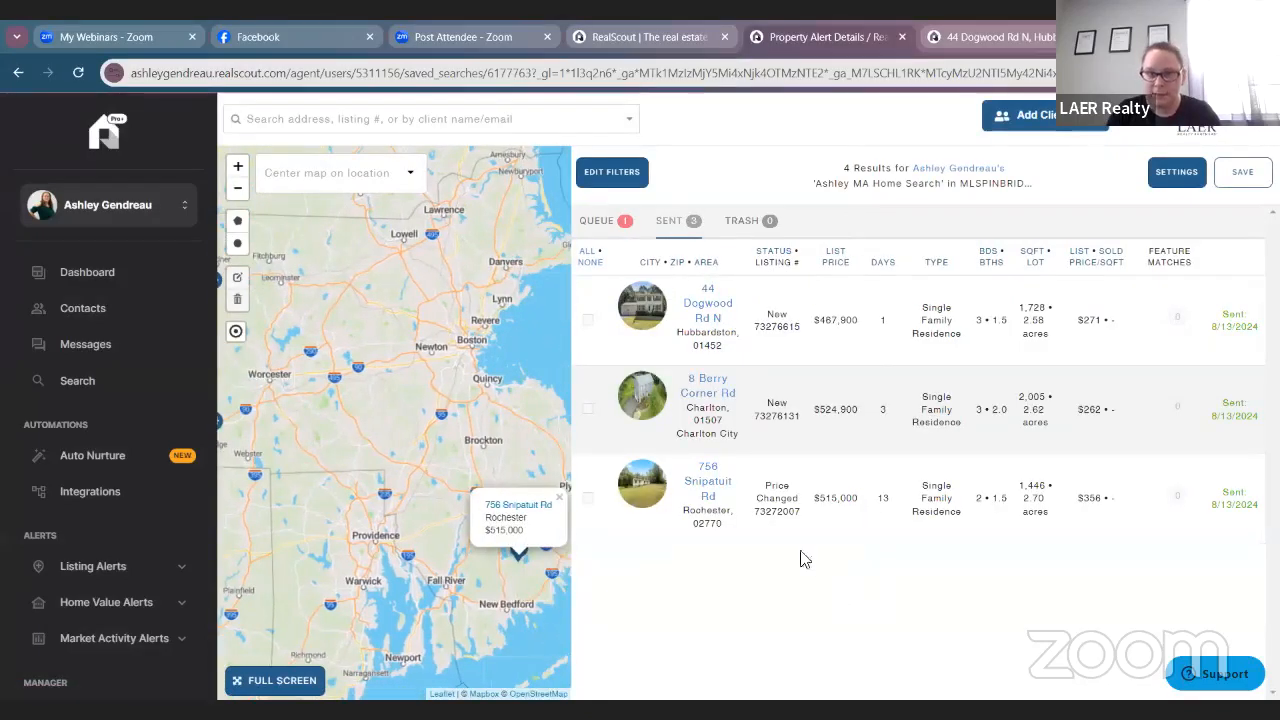
click(594, 222)
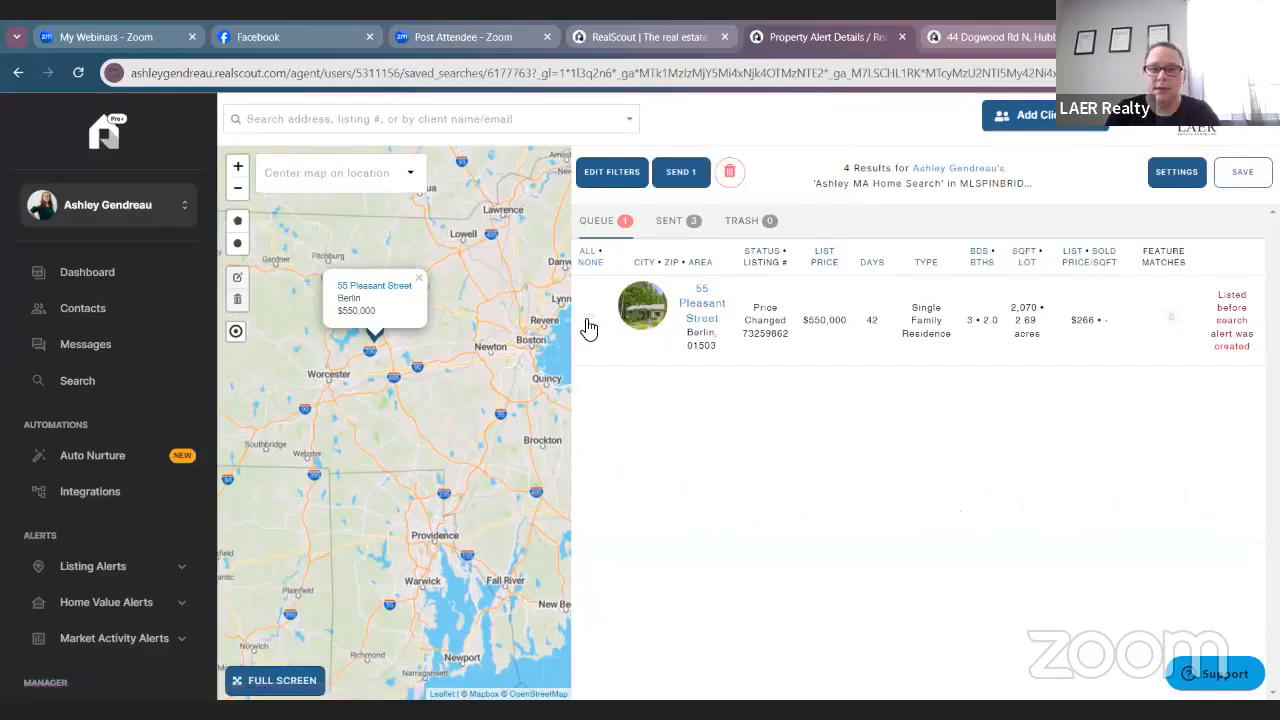
click(588, 320)
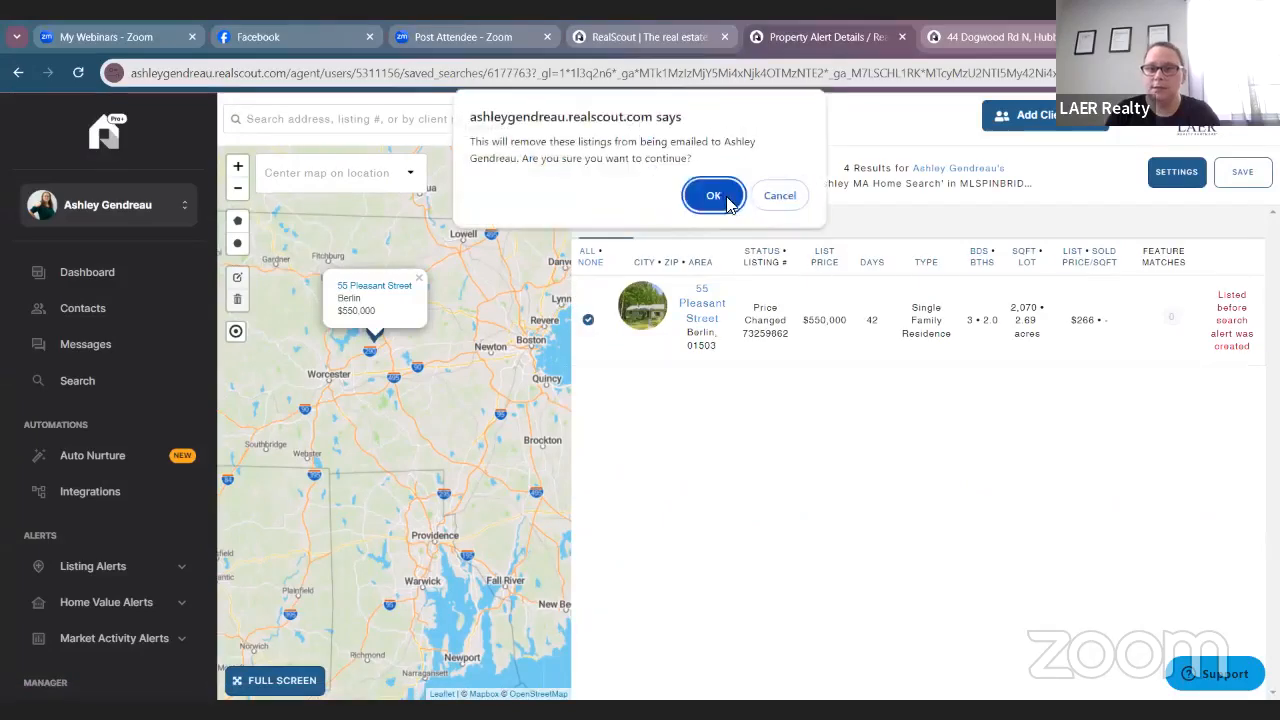
click(716, 194)
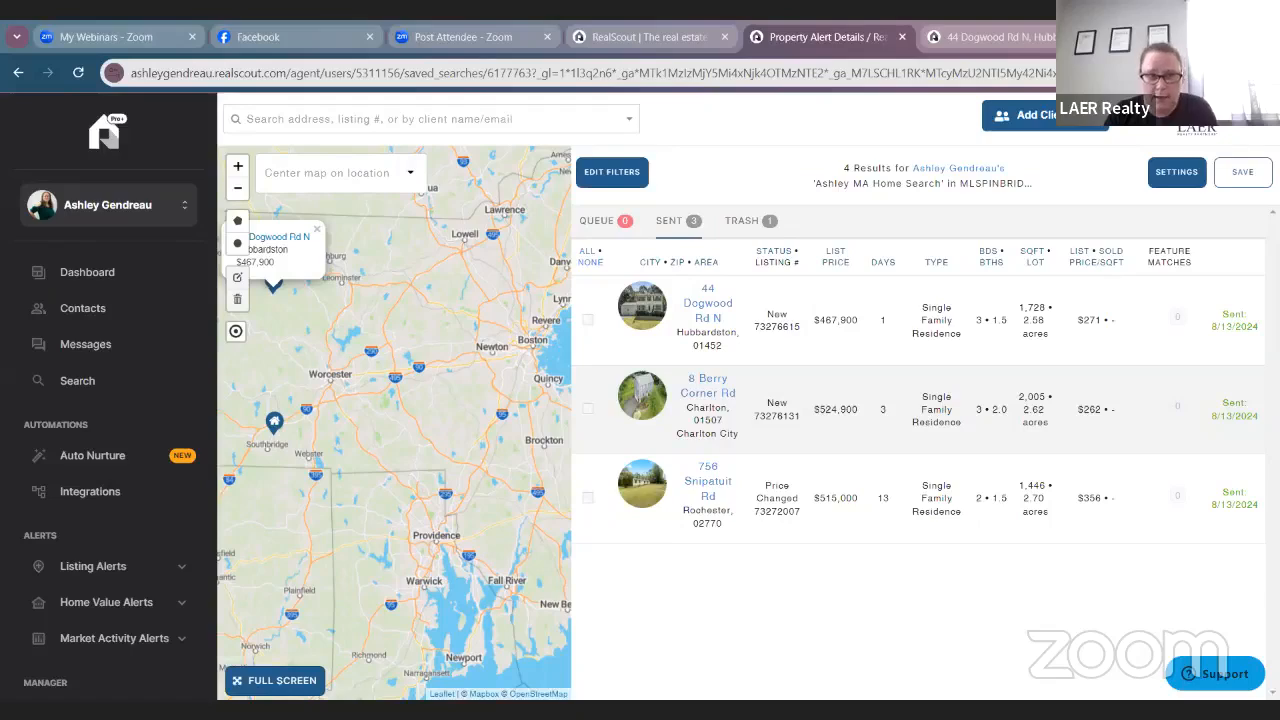
Return to the Dashboard, dismiss the add-a-client reminder, and review the Live Feed.
click(78, 280)
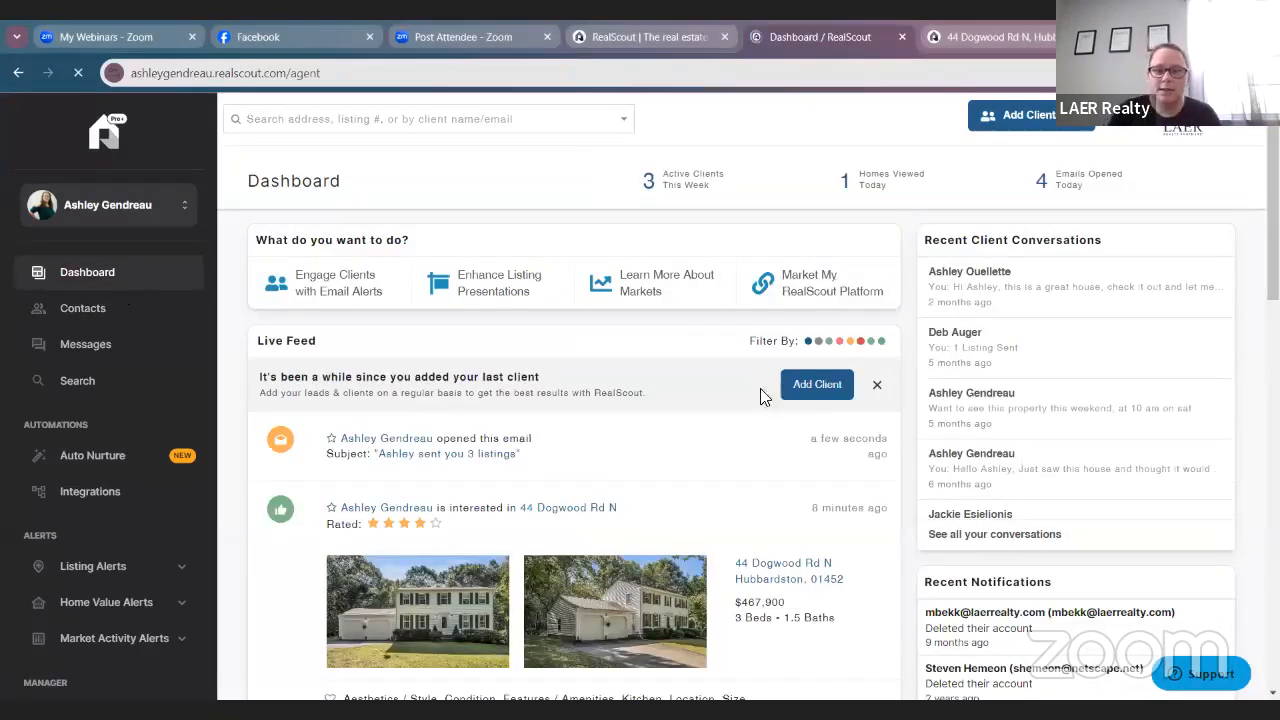
click(877, 385)
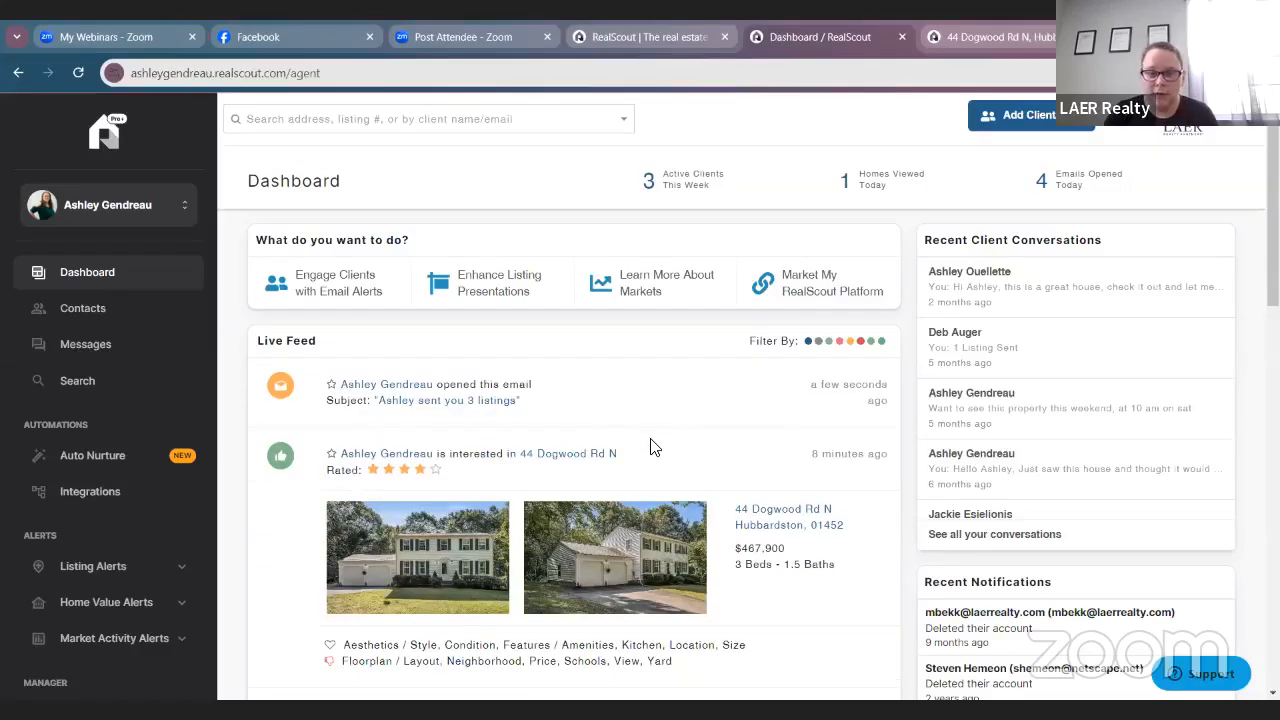
scroll(656, 450, down, 2)
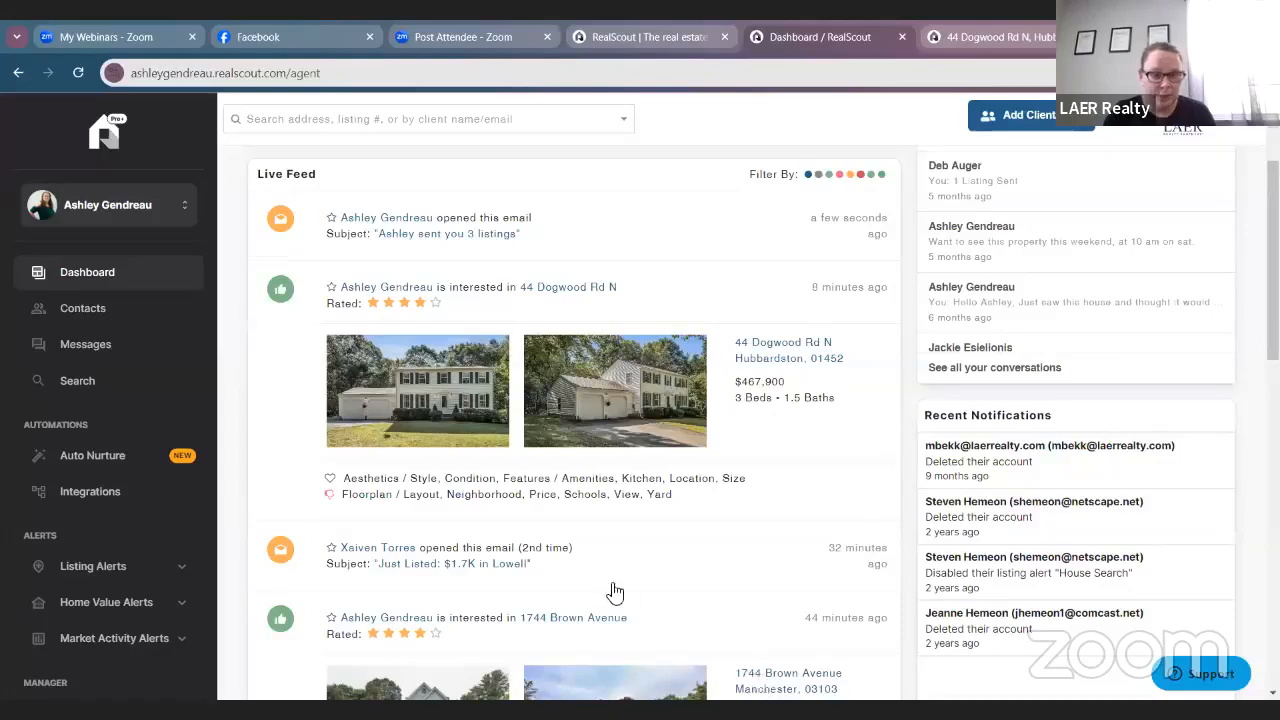
scroll(612, 592, up, 3)
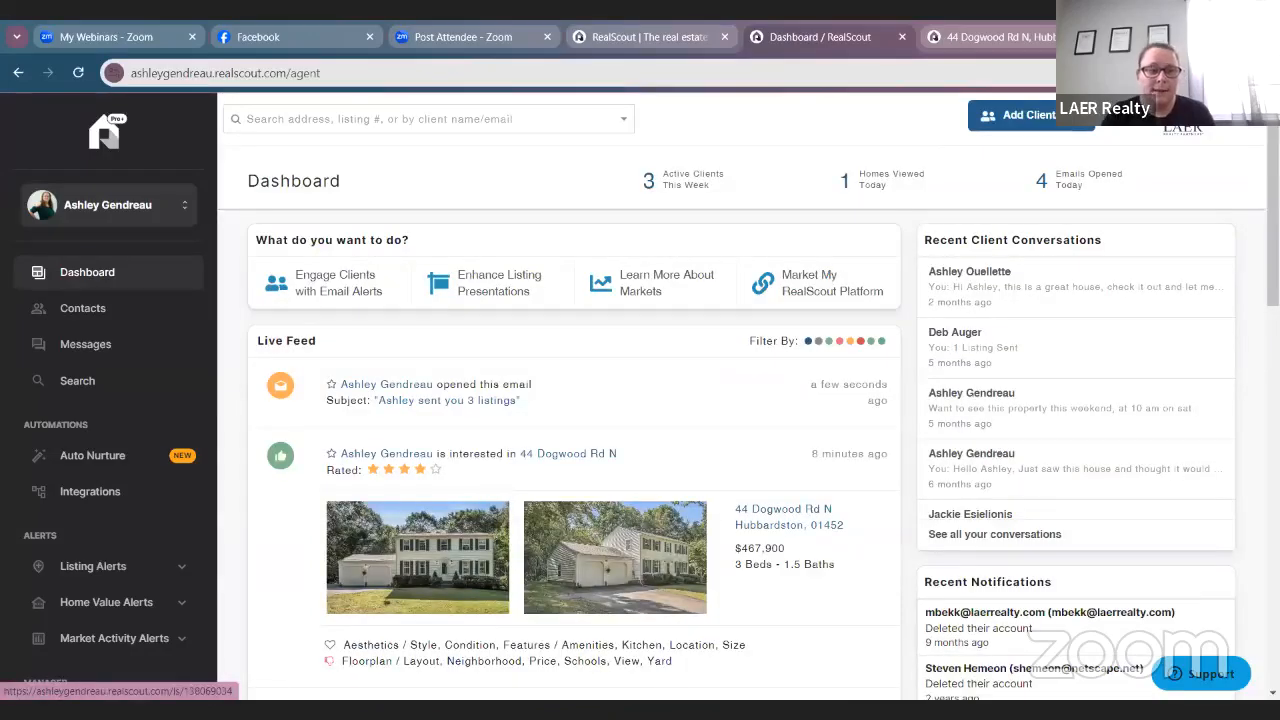
scroll(136, 576, down, 2)
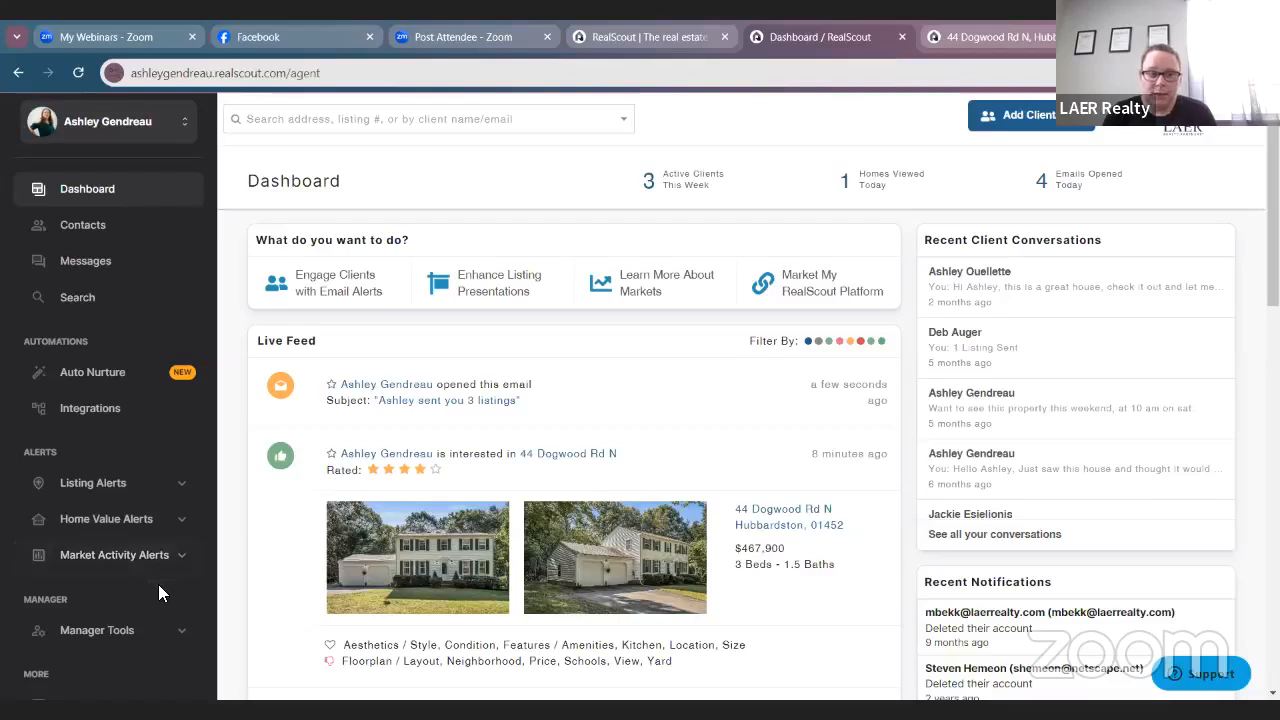
Expand Market Activity Alerts in the sidebar and open its Dashboard.
click(142, 520)
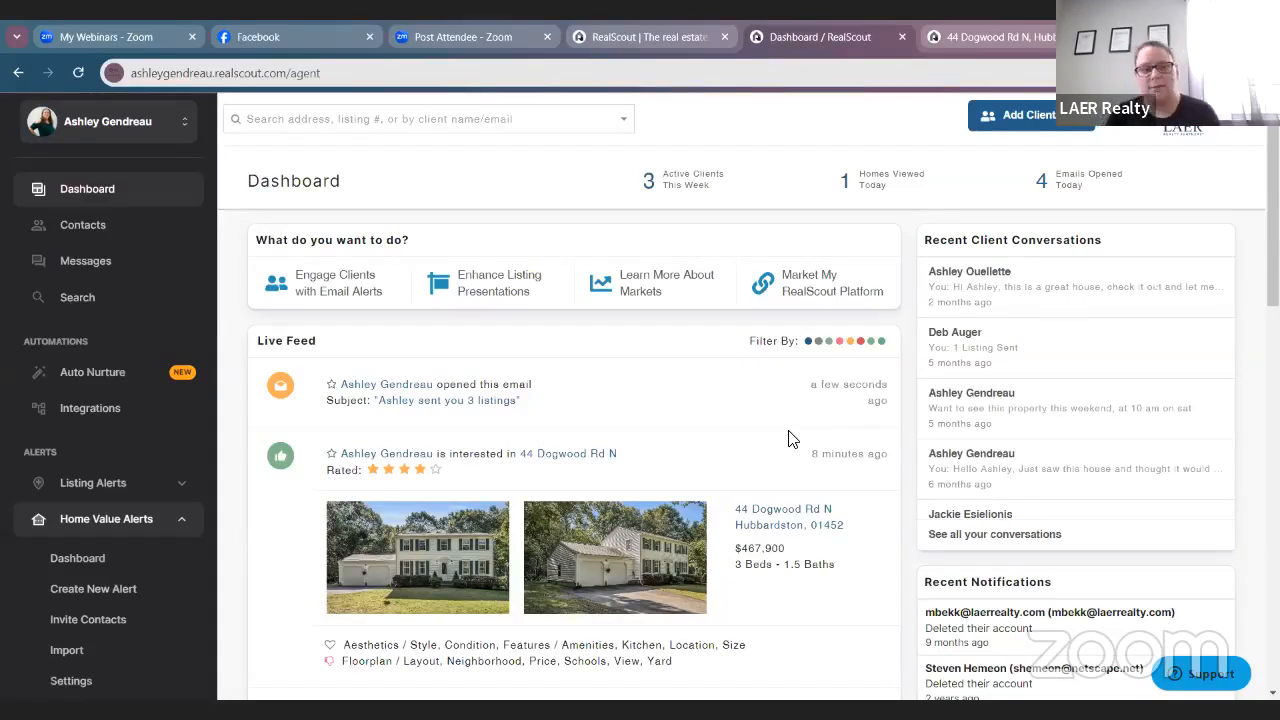
click(100, 560)
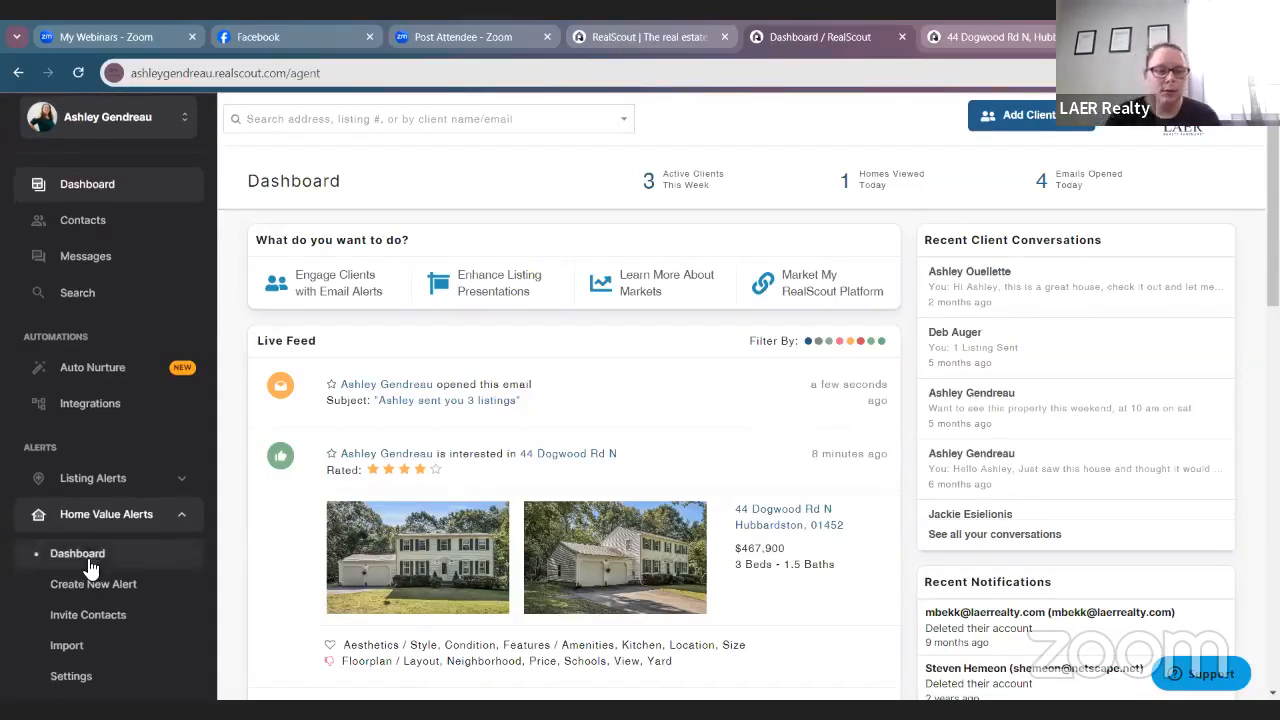
scroll(115, 650, down, 2)
click(100, 634)
click(95, 630)
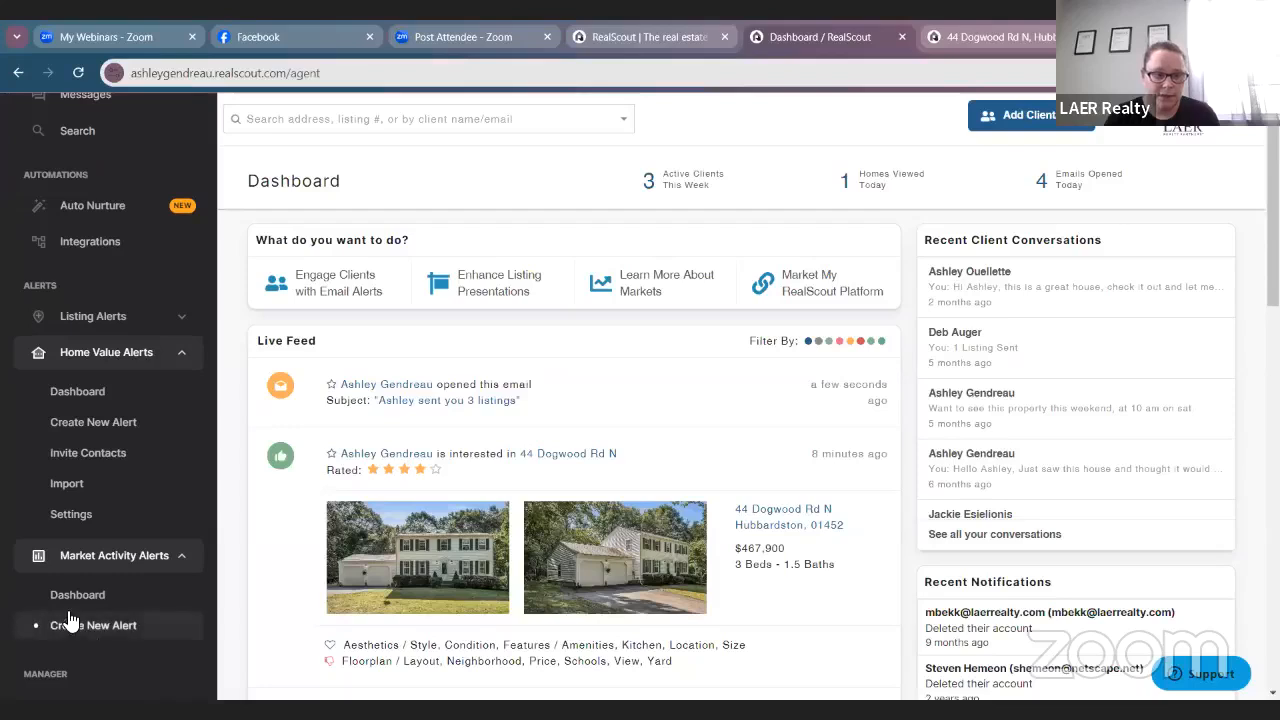
click(60, 596)
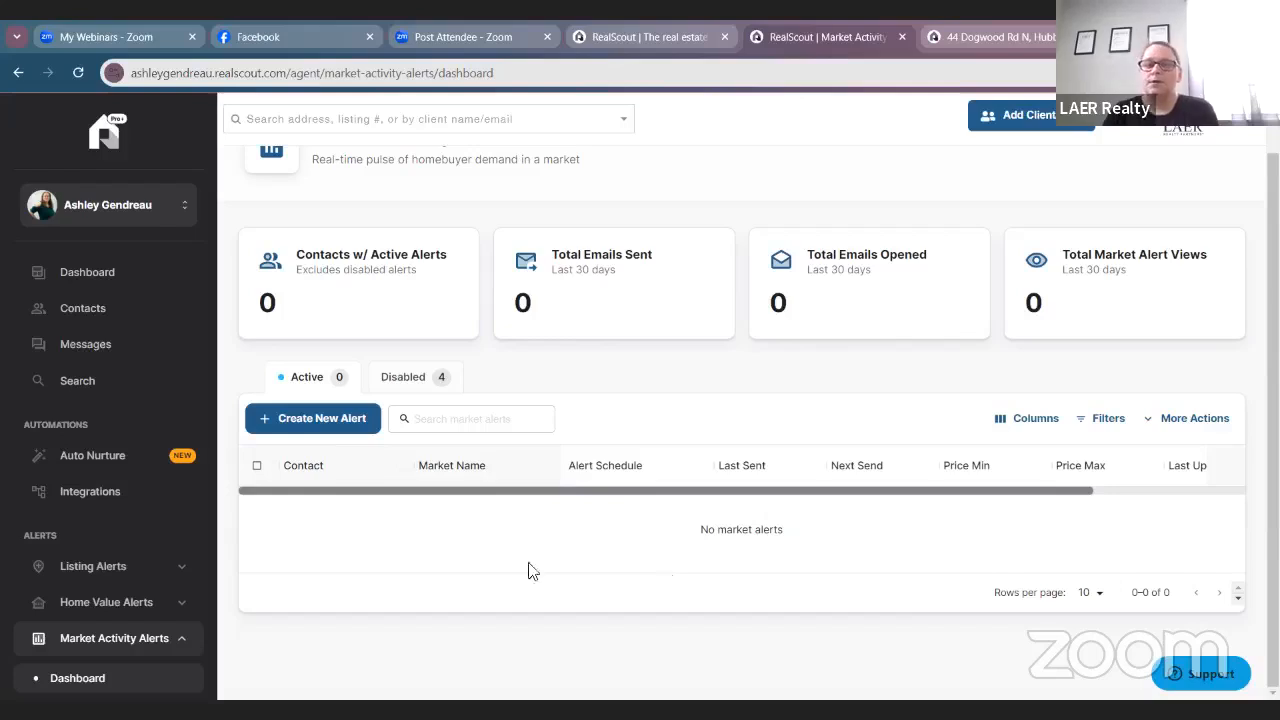
Create a new market activity alert with Chelmsford, MA as the market.
click(293, 430)
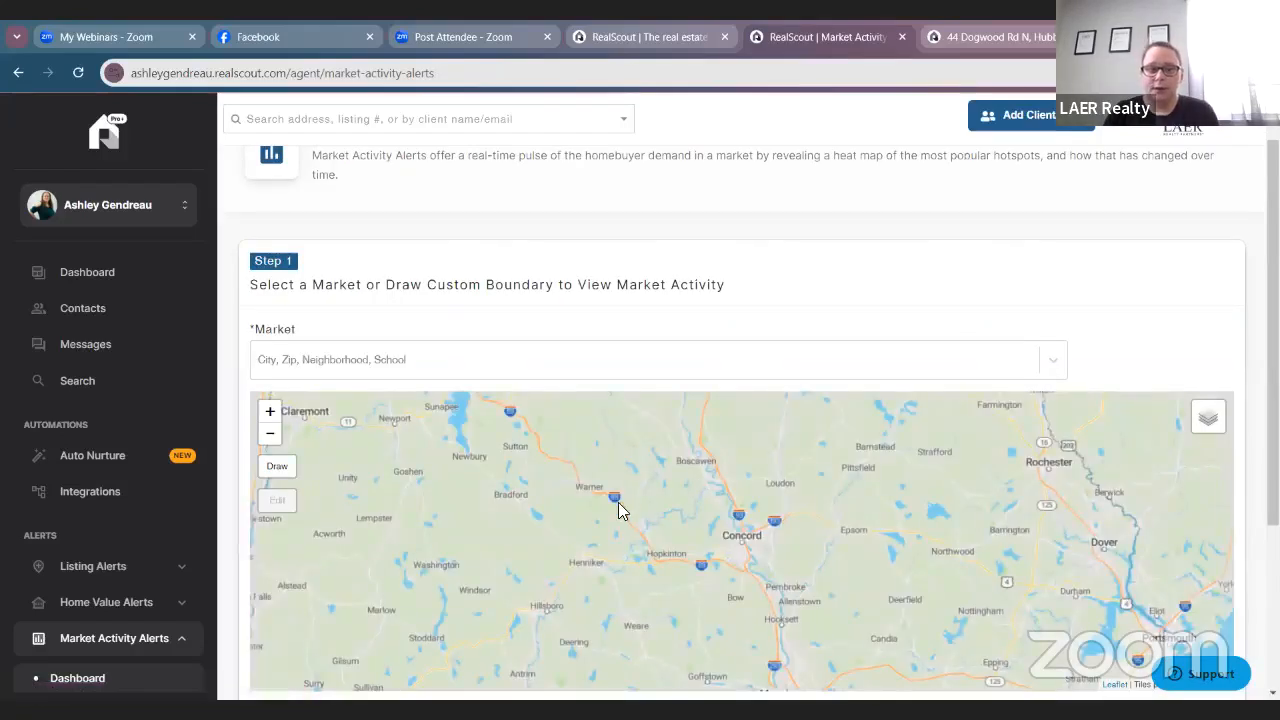
click(605, 362)
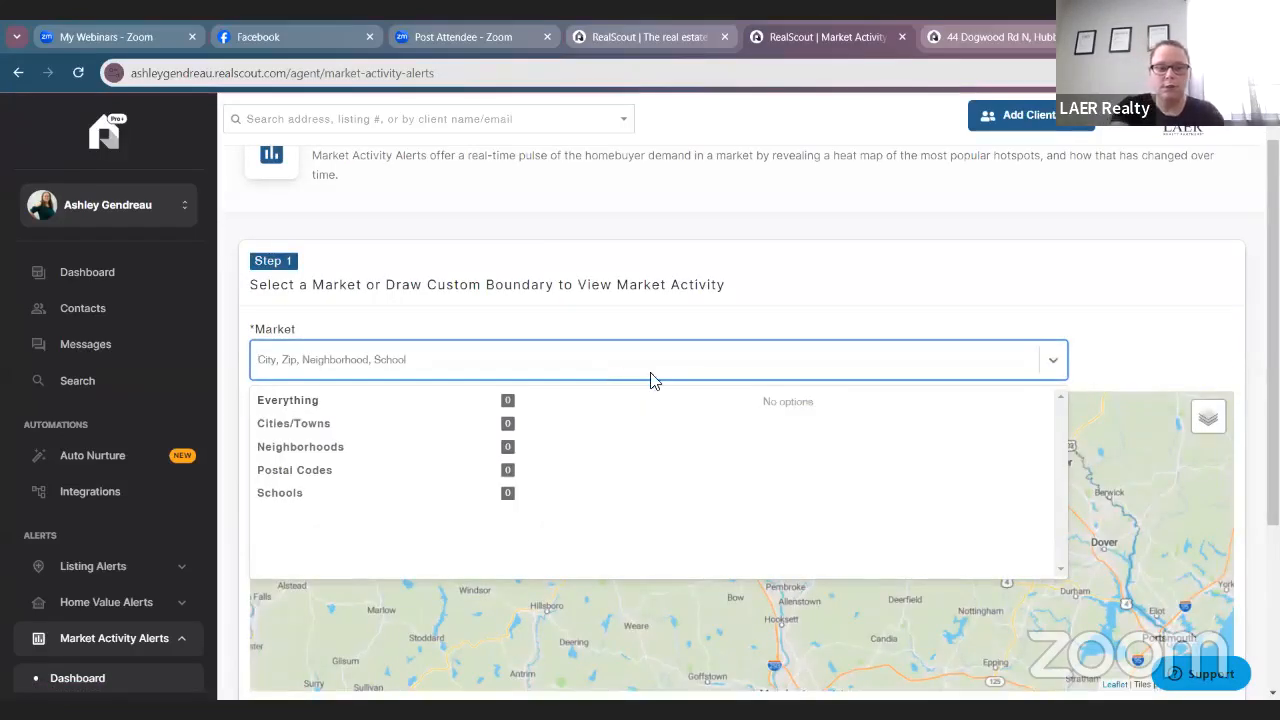
text(d)
text(helms)
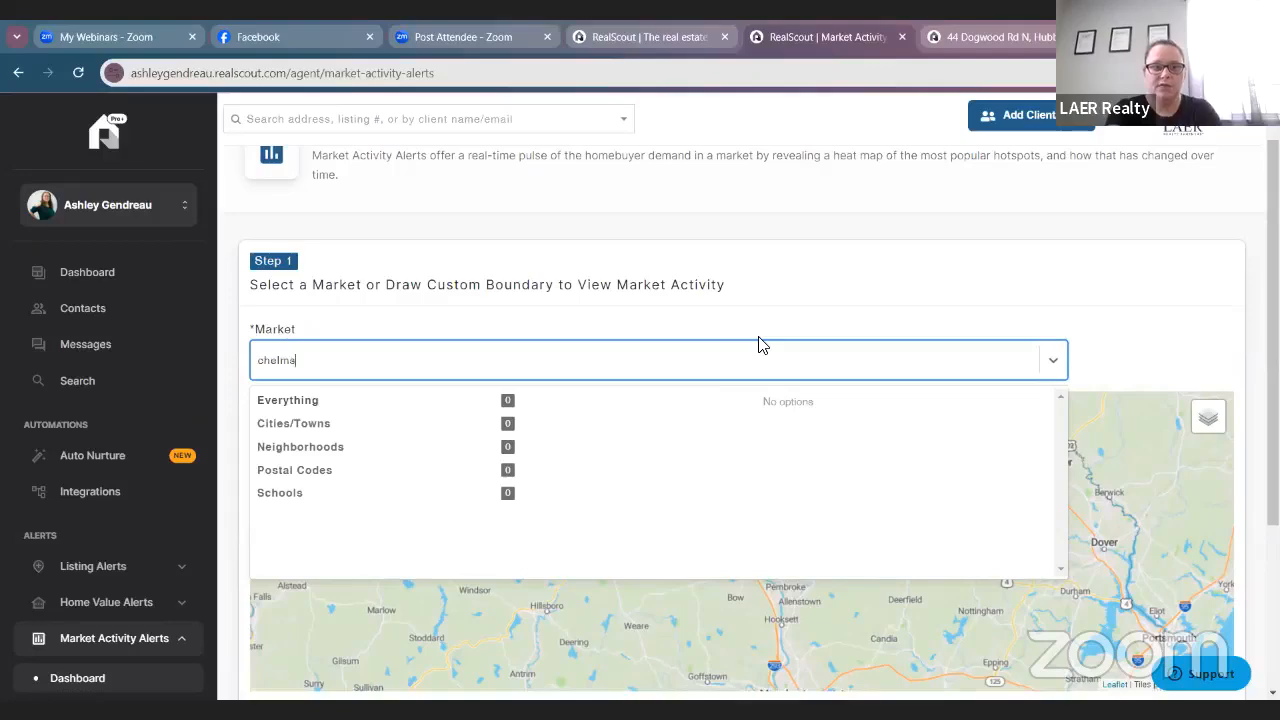
text(ford)
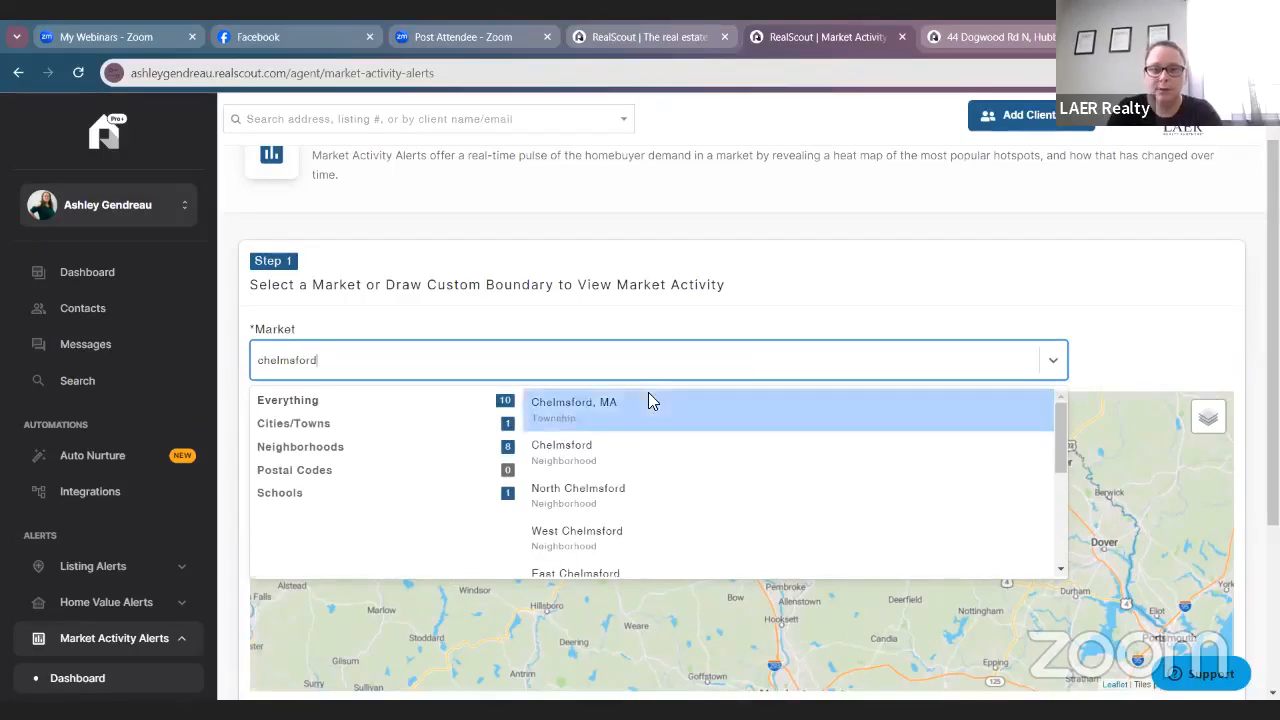
click(648, 401)
scroll(536, 266, down, 3)
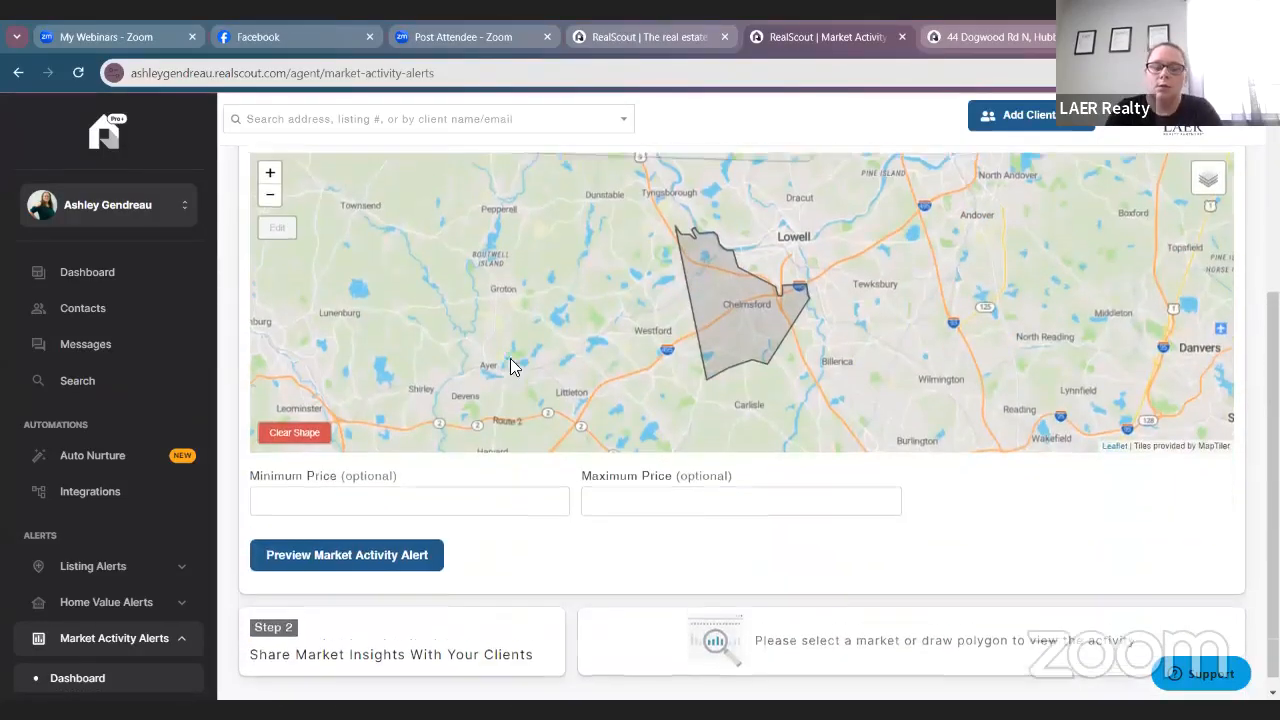
scroll(510, 366, up, 2)
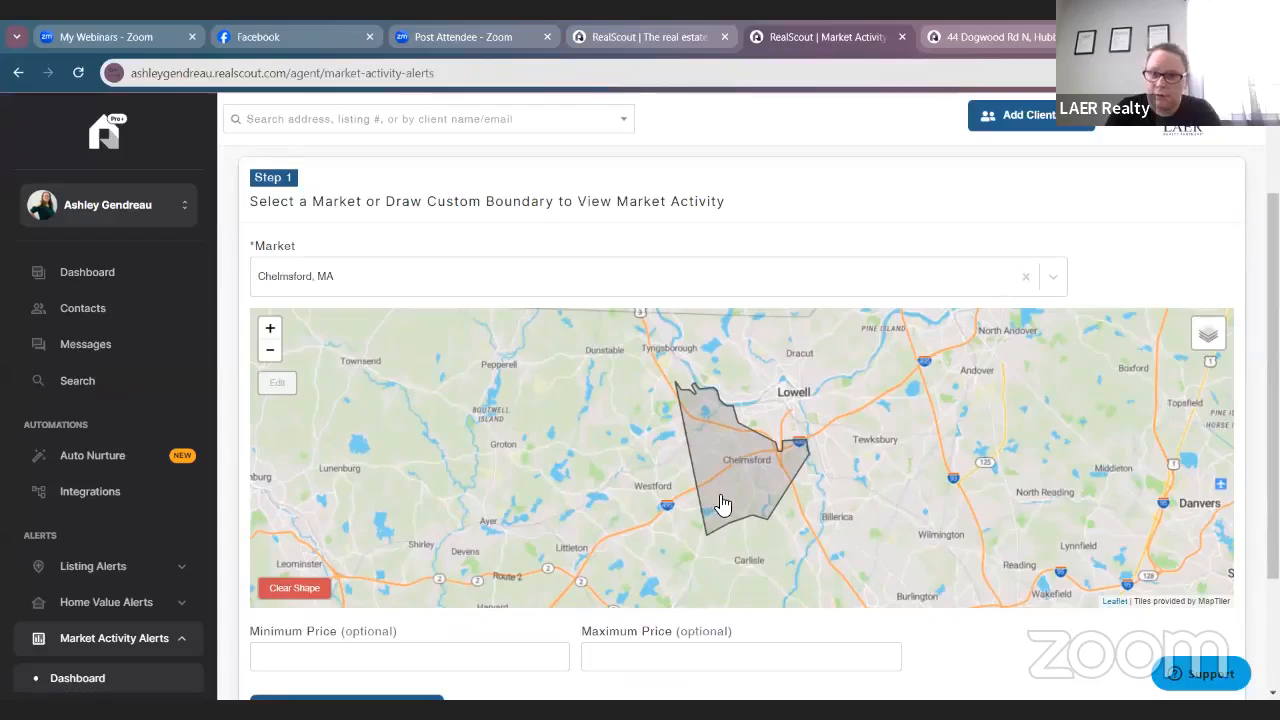
Zoom the map to Chelmsford street level and clear the town boundary shape.
click(270, 355)
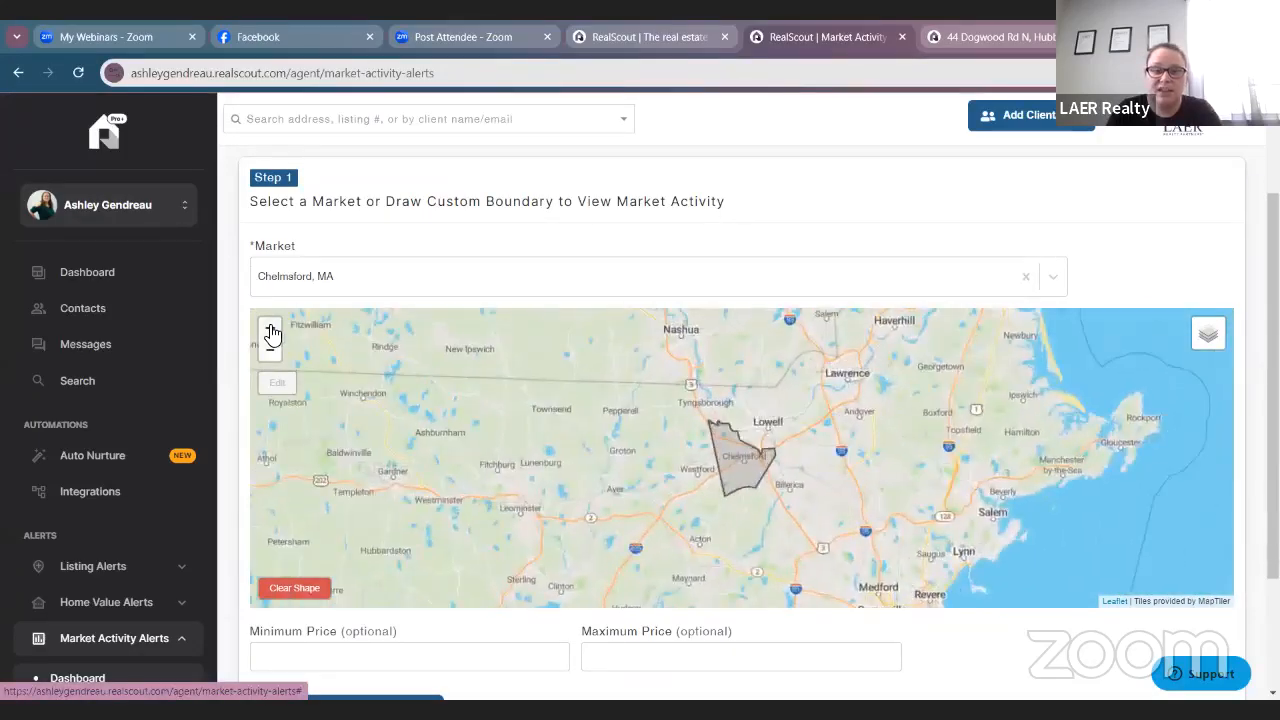
click(271, 331)
click(271, 331)
click(271, 331)
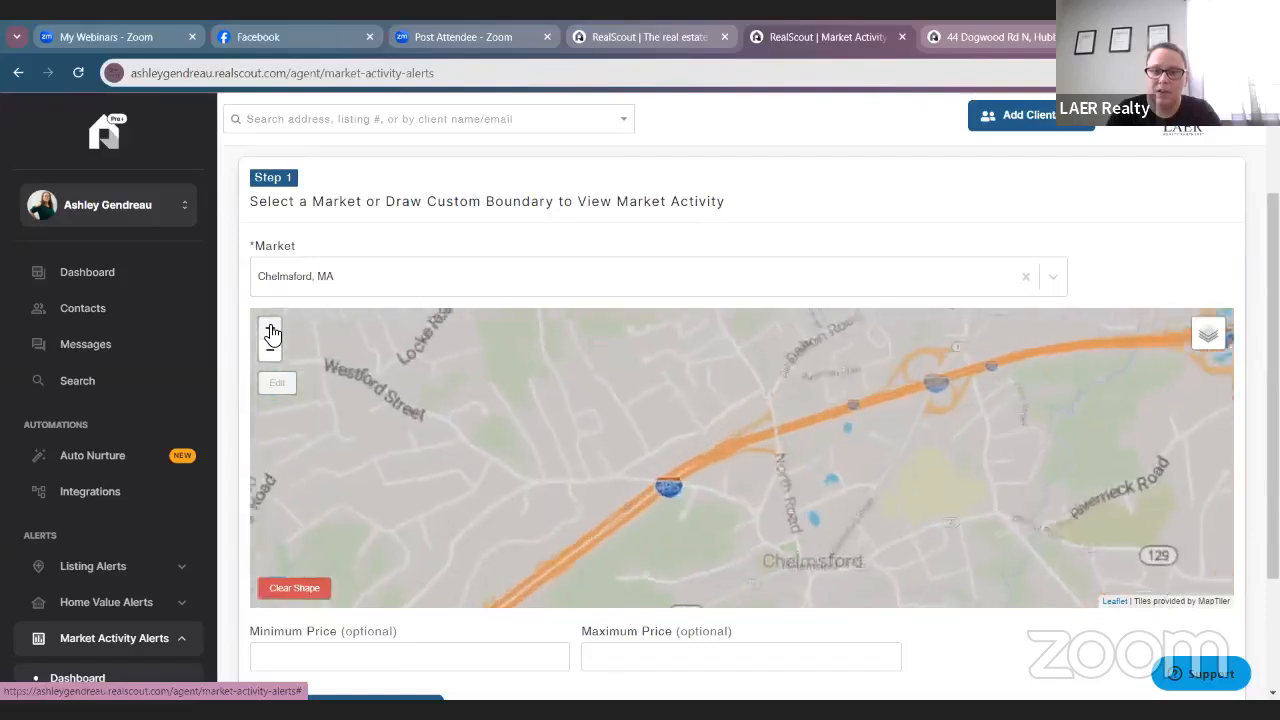
click(297, 588)
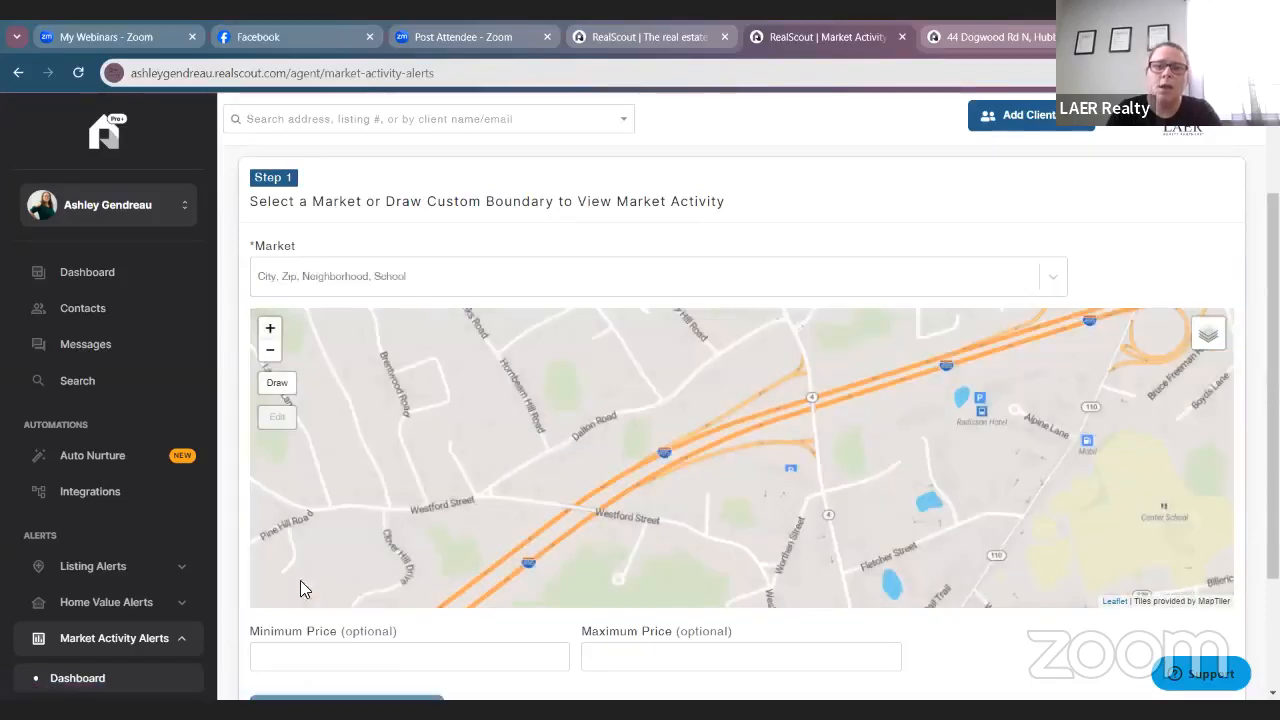
Draw a four-point custom boundary around Dalton Road and Hornbeam Hill Road.
click(277, 384)
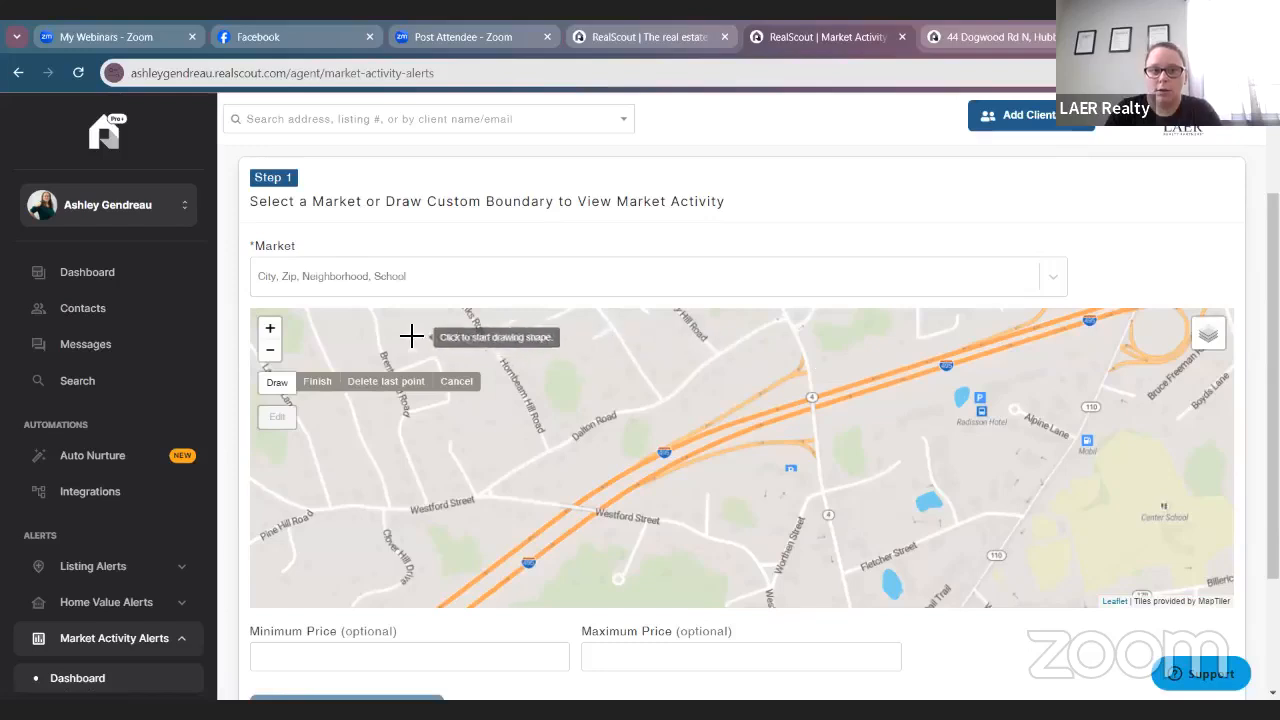
click(359, 333)
mouse_move(362, 333)
mouse_down()
mouse_move(686, 320)
mouse_move(530, 419)
mouse_up()
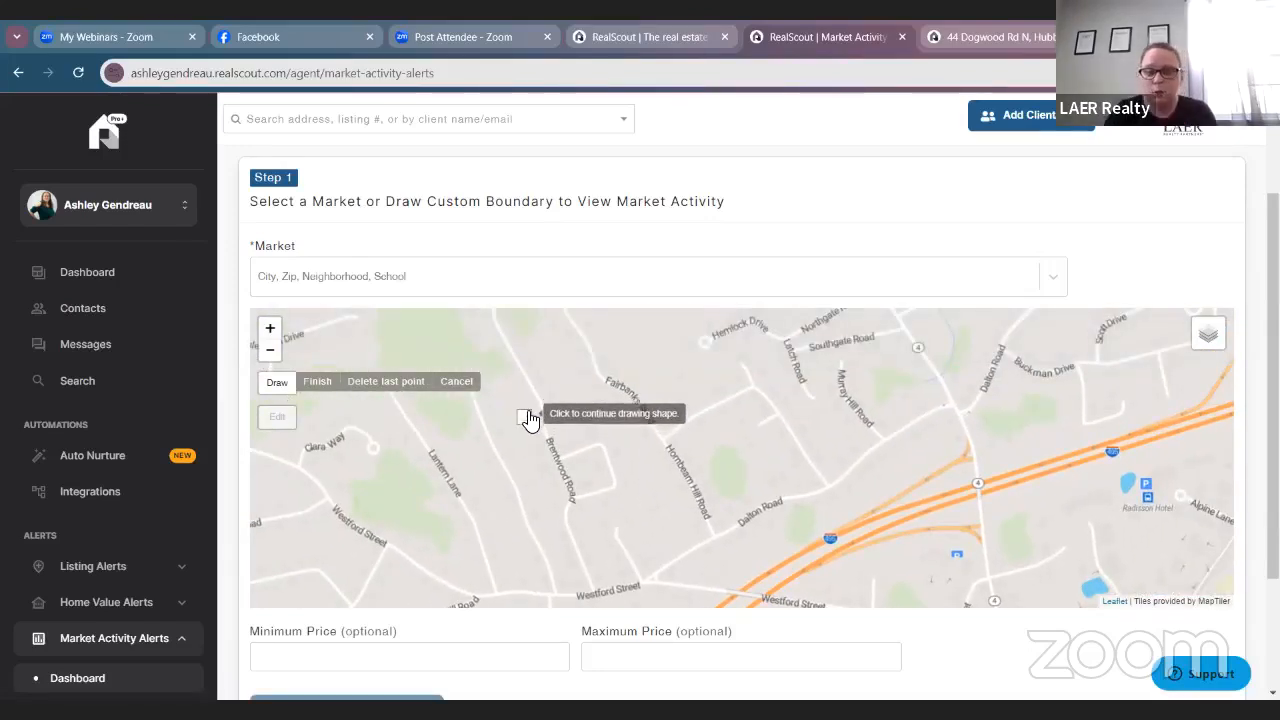
click(970, 354)
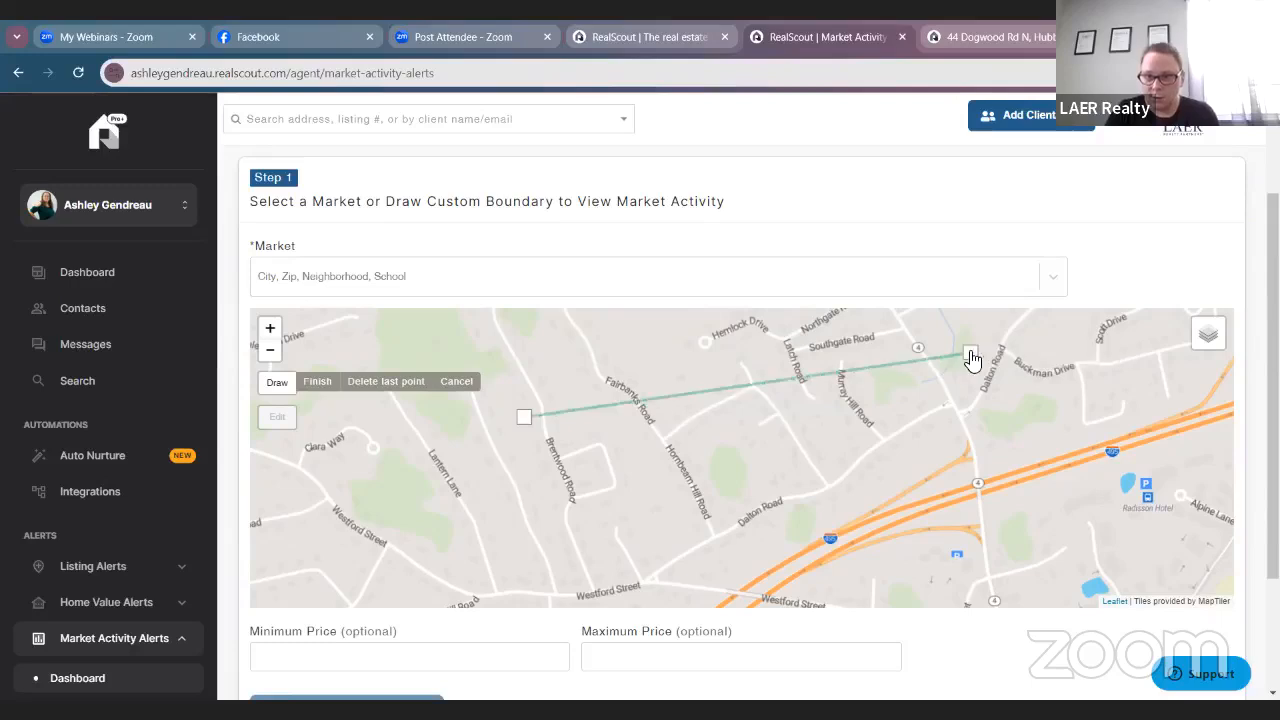
click(1017, 466)
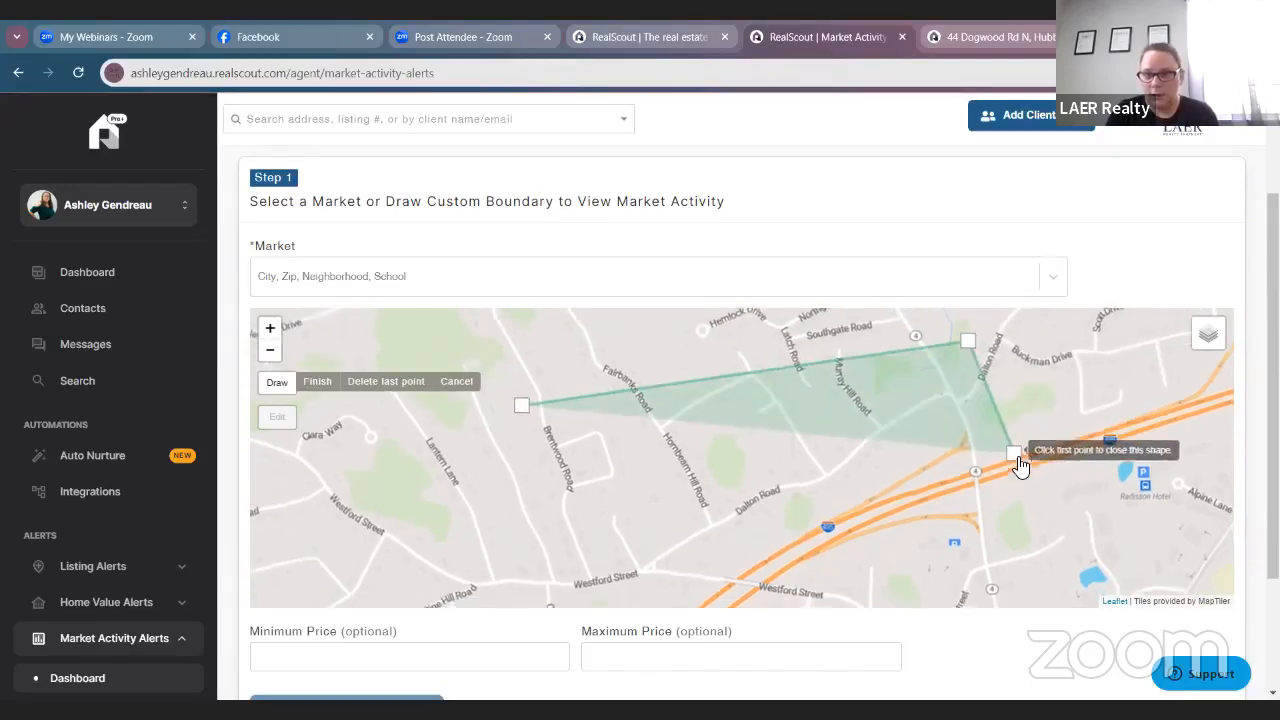
click(652, 603)
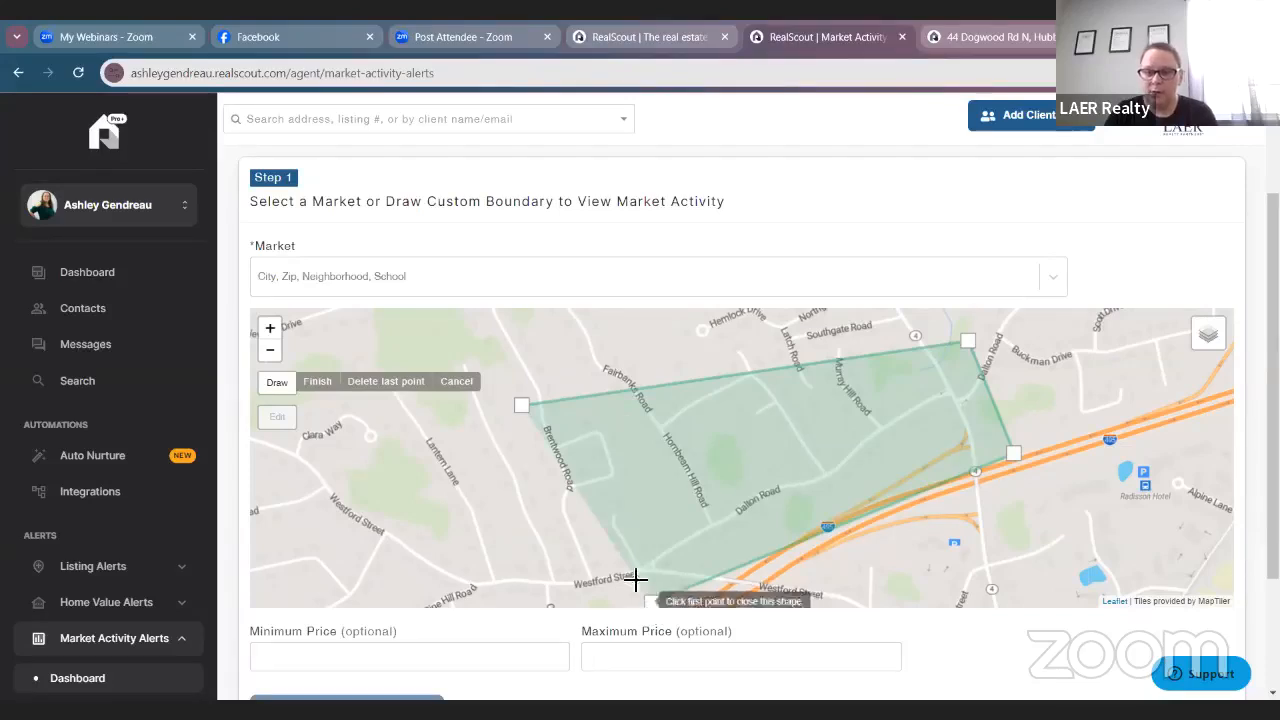
click(522, 407)
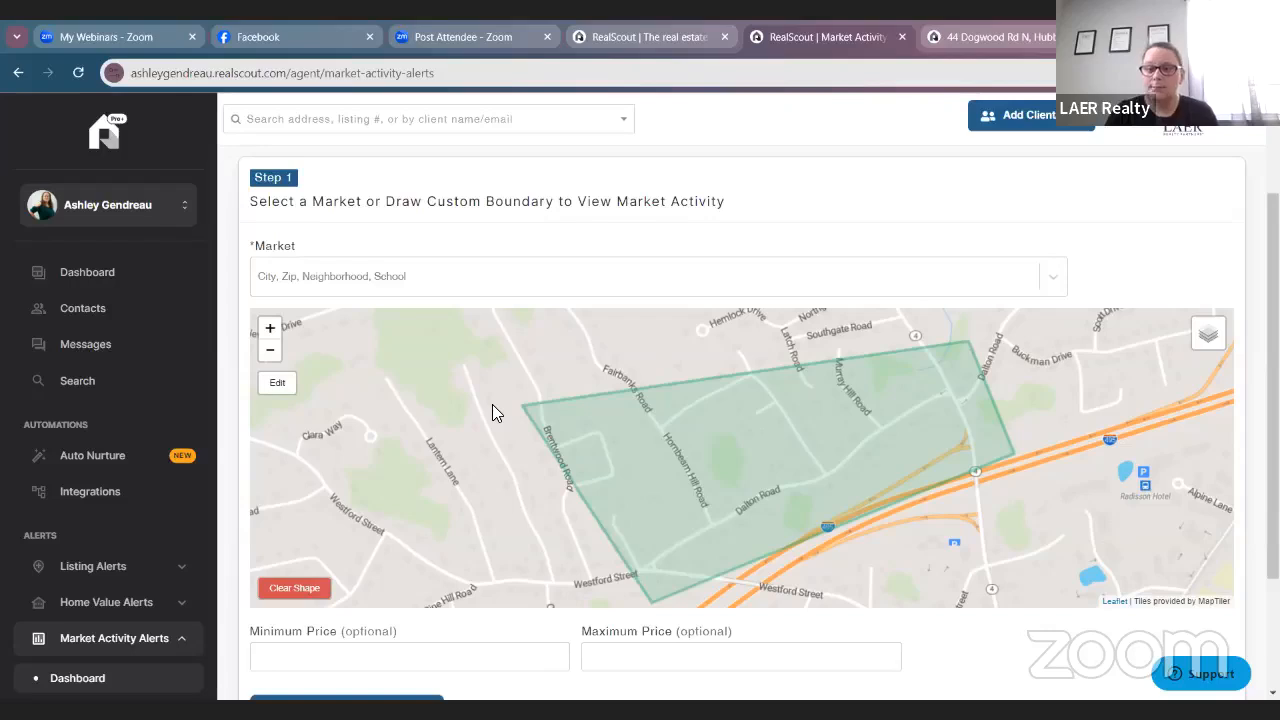
scroll(512, 400, down, 2)
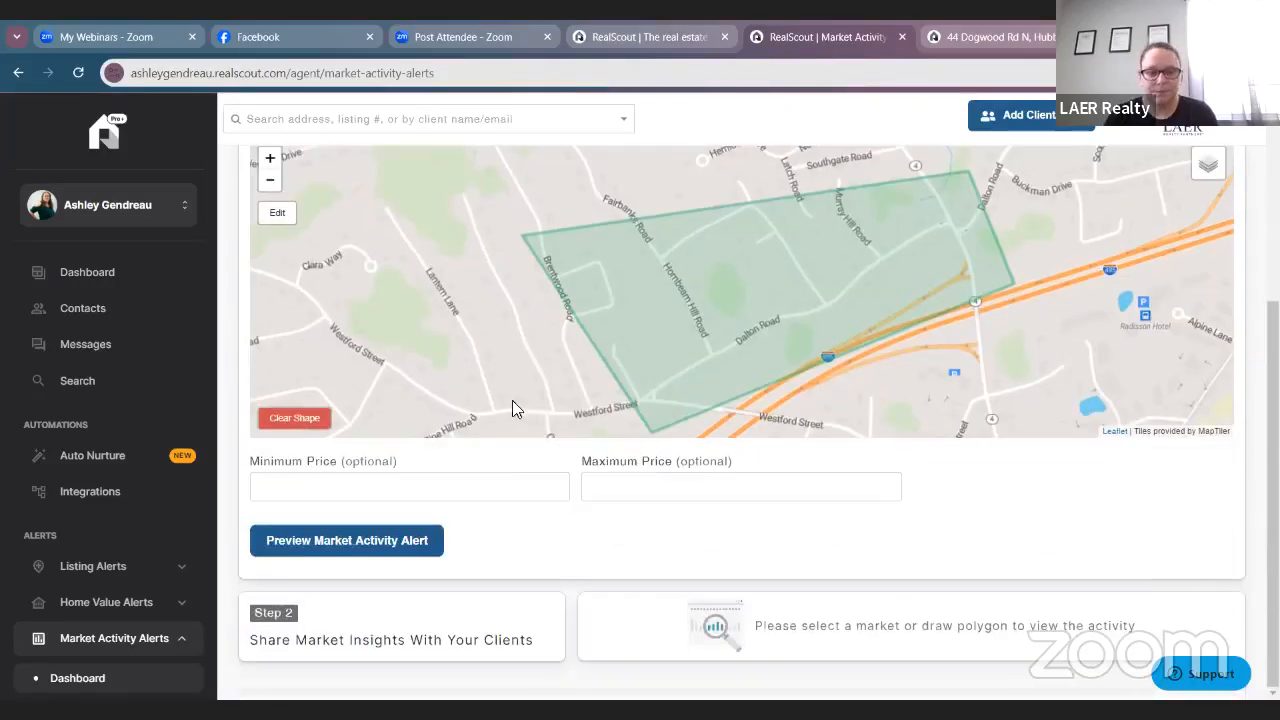
click(492, 482)
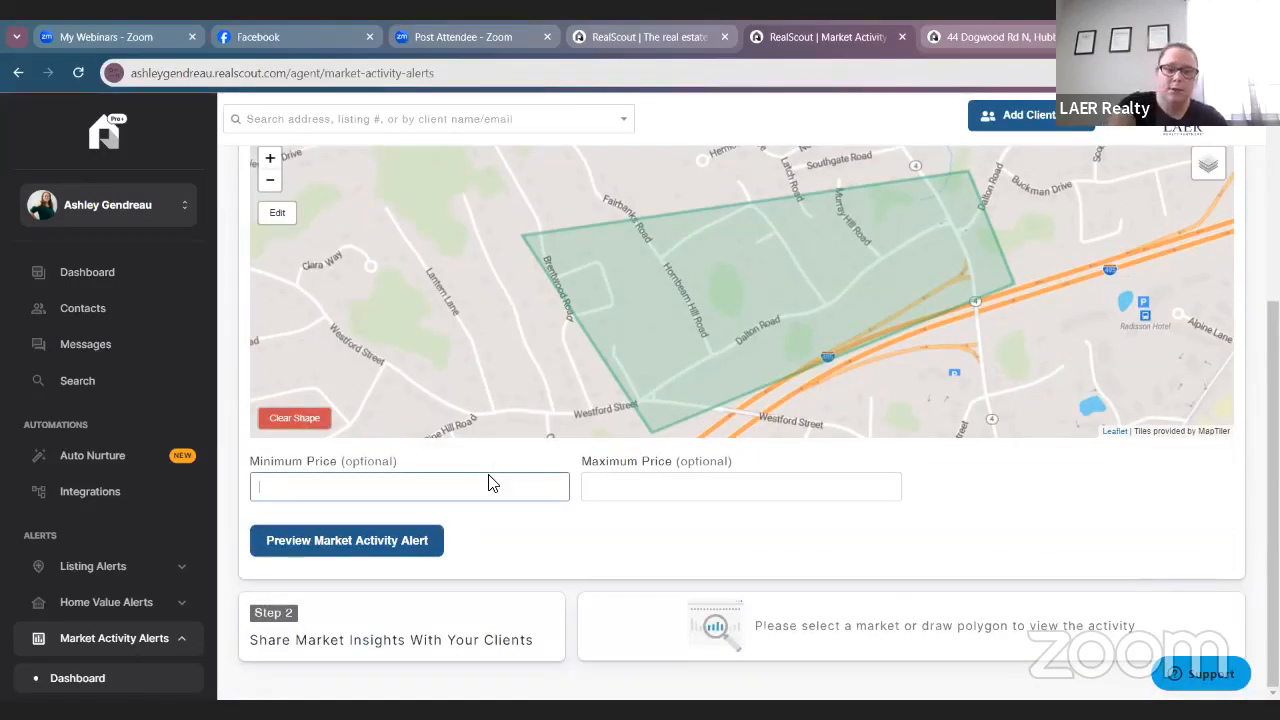
Set the price range to $450,000–$550,000 and preview the market activity alert.
text(450,000)
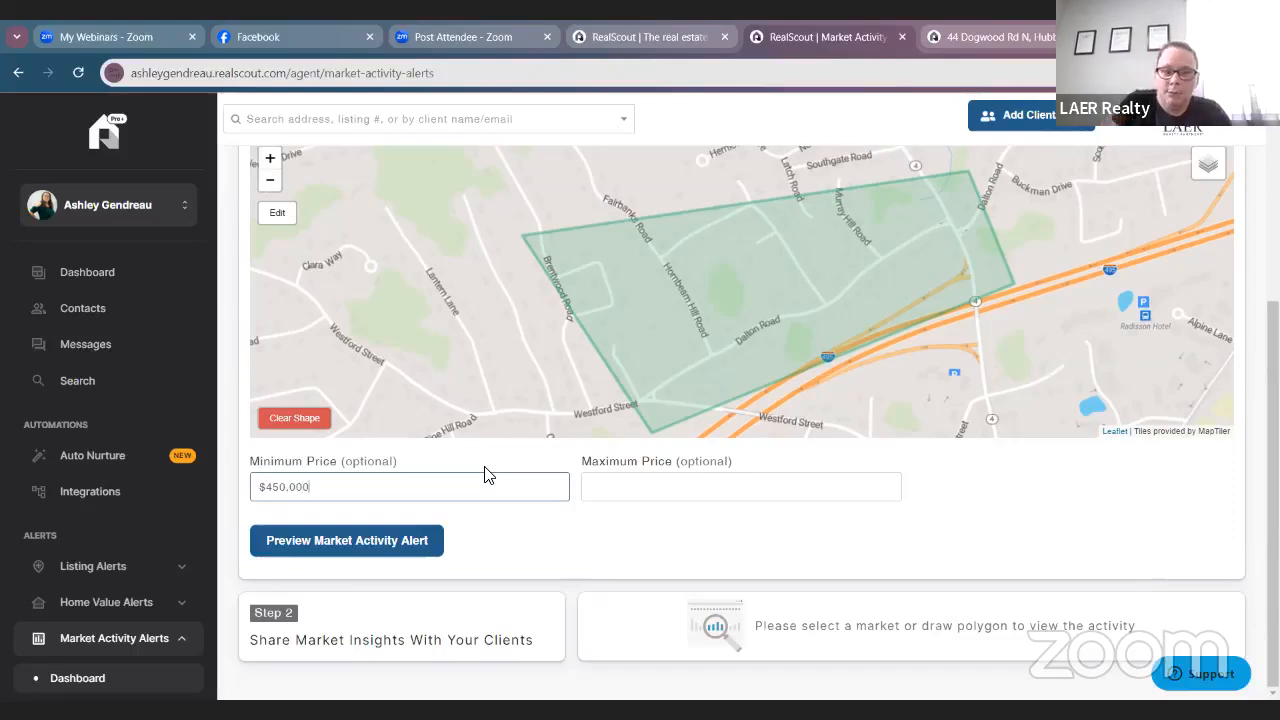
click(643, 494)
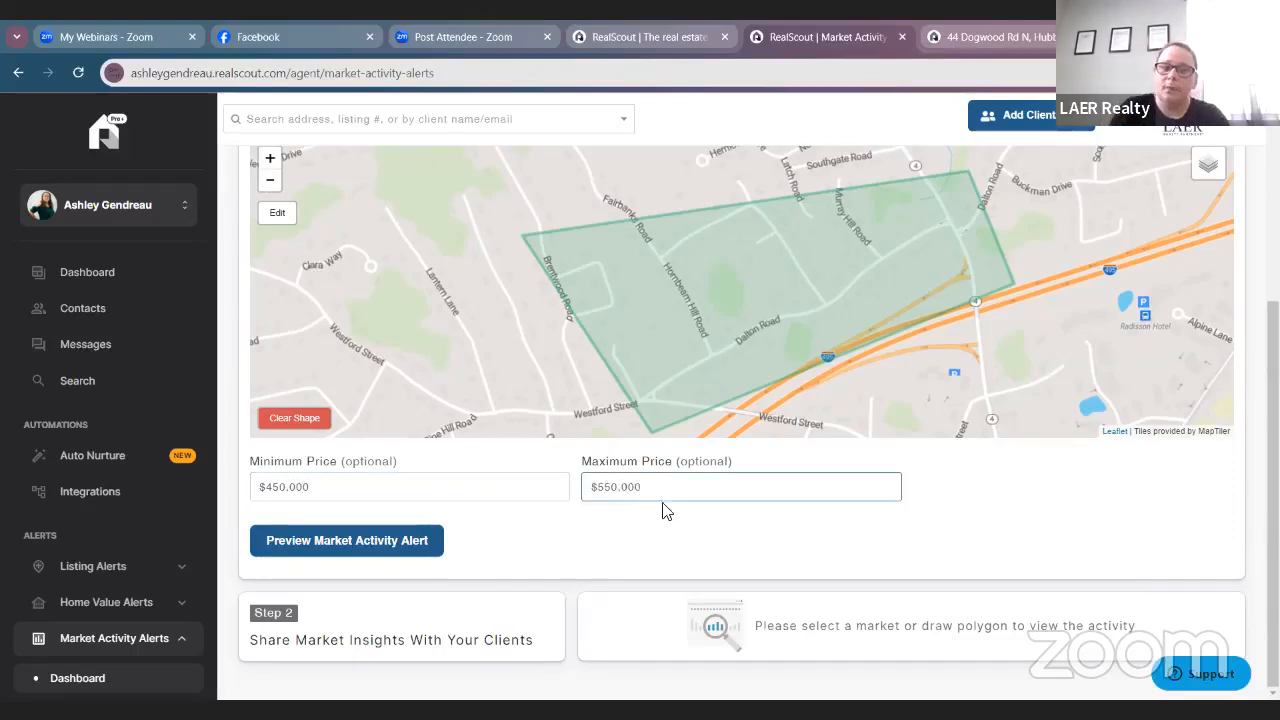
click(622, 545)
click(412, 542)
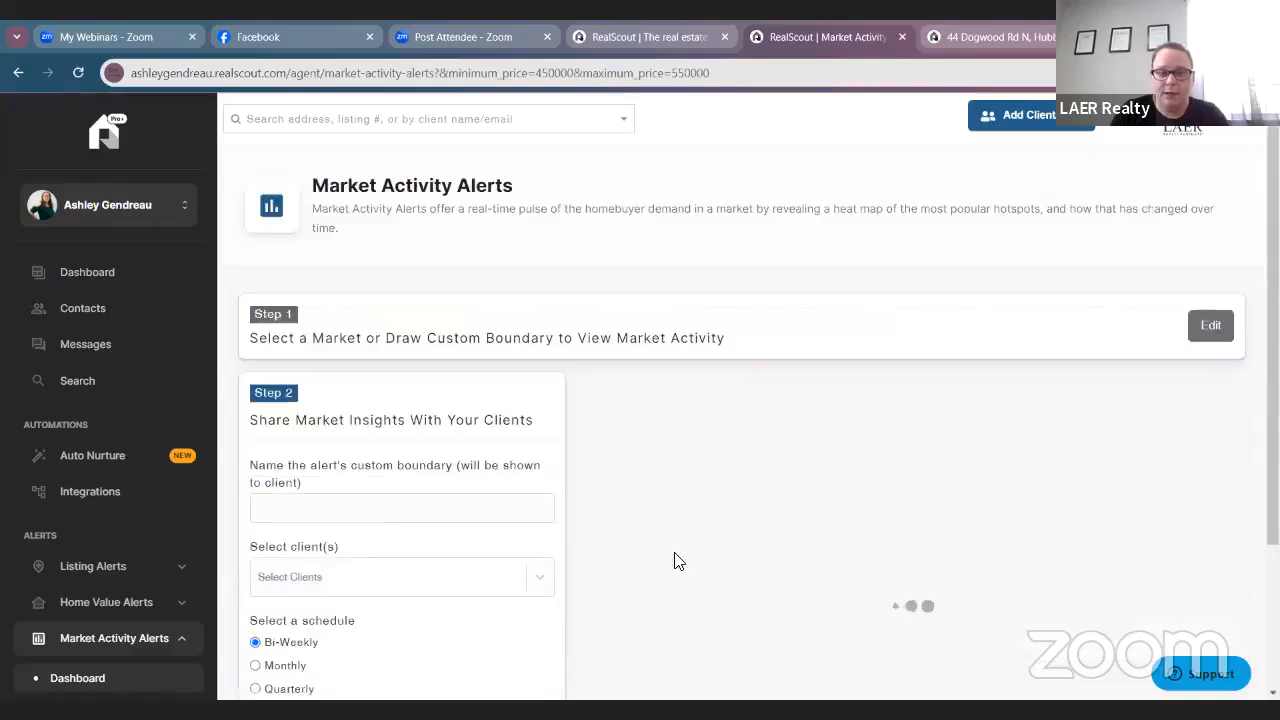
Review the preview, trying the 60-day reporting period before settling on 30 days.
scroll(674, 561, down, 2)
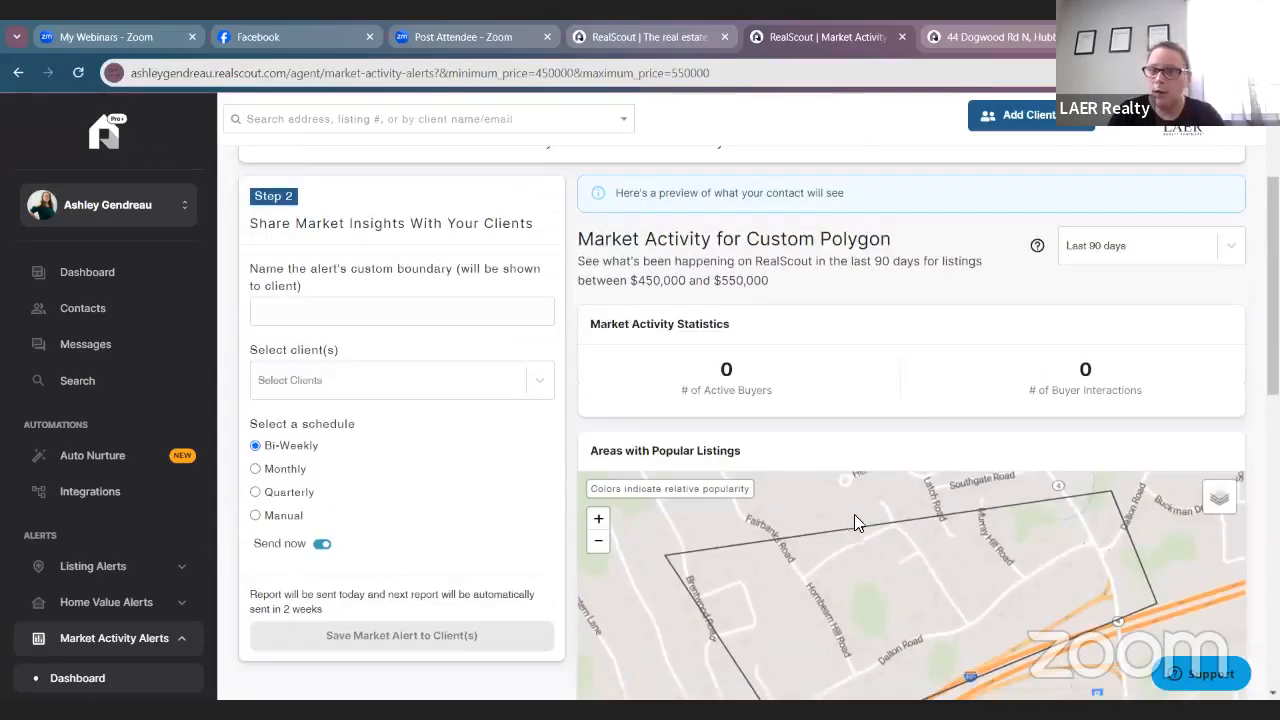
scroll(1140, 370, down, 1)
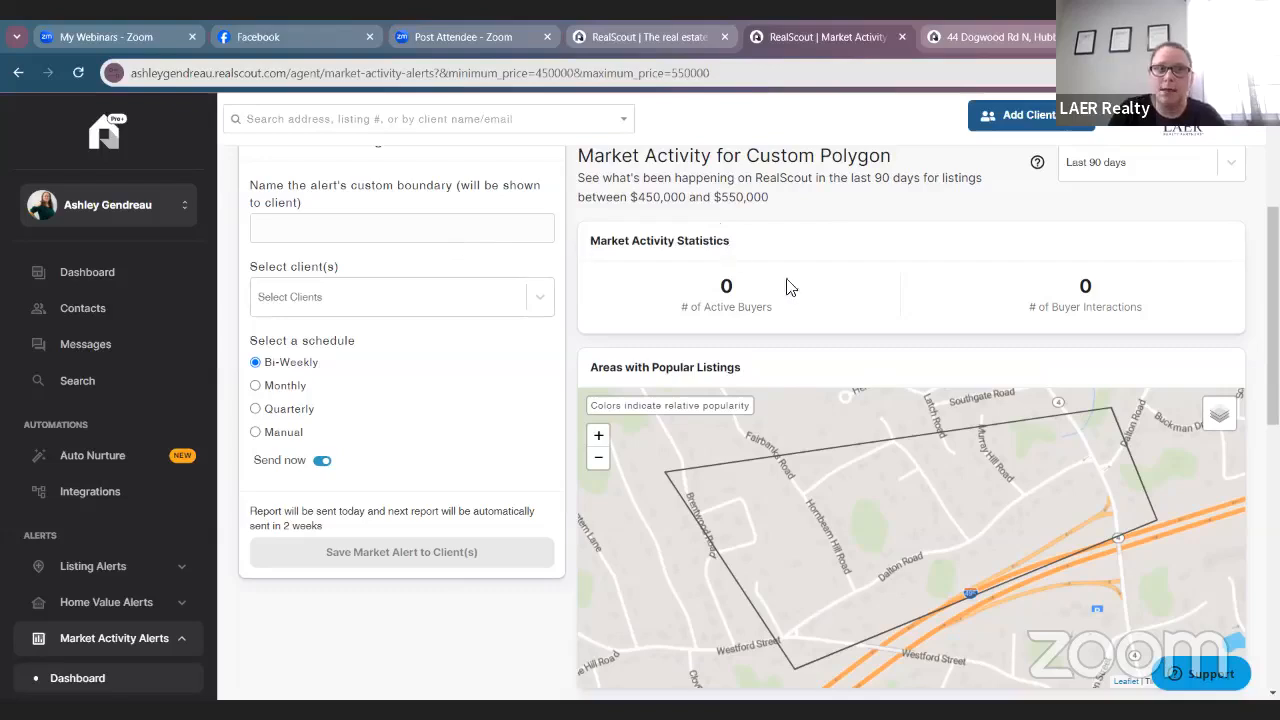
click(1115, 164)
click(1112, 238)
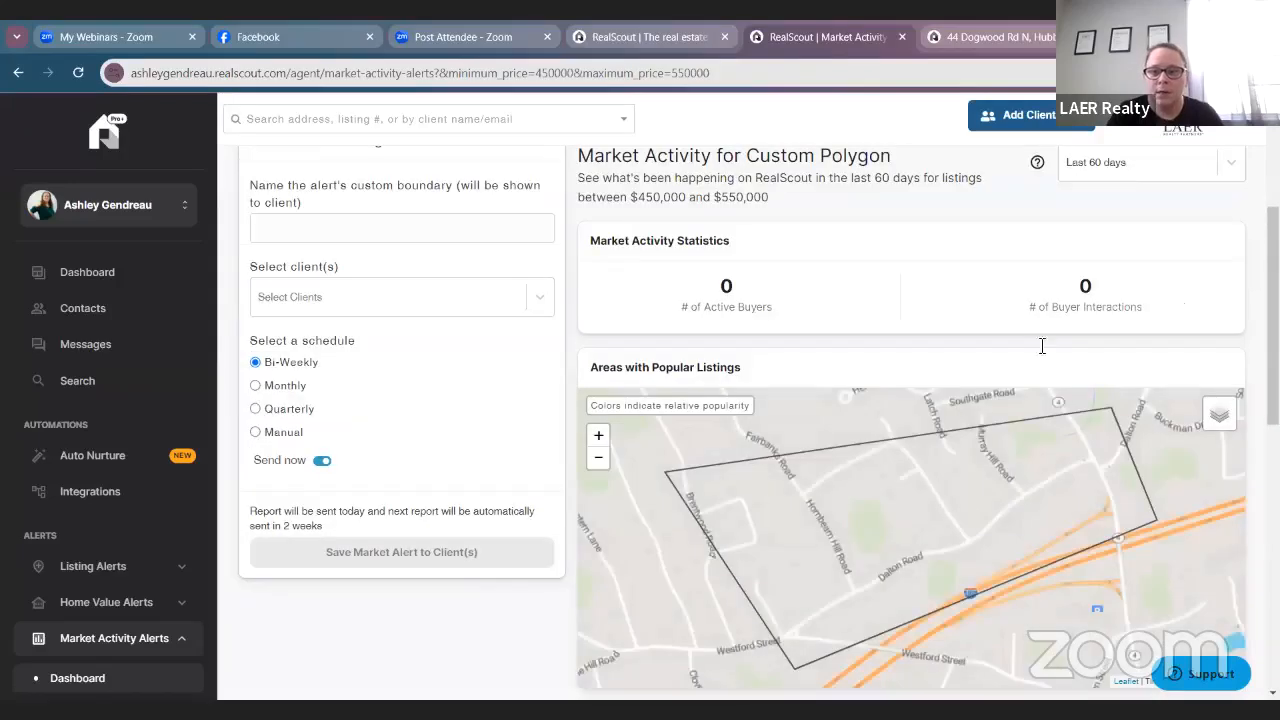
click(1127, 163)
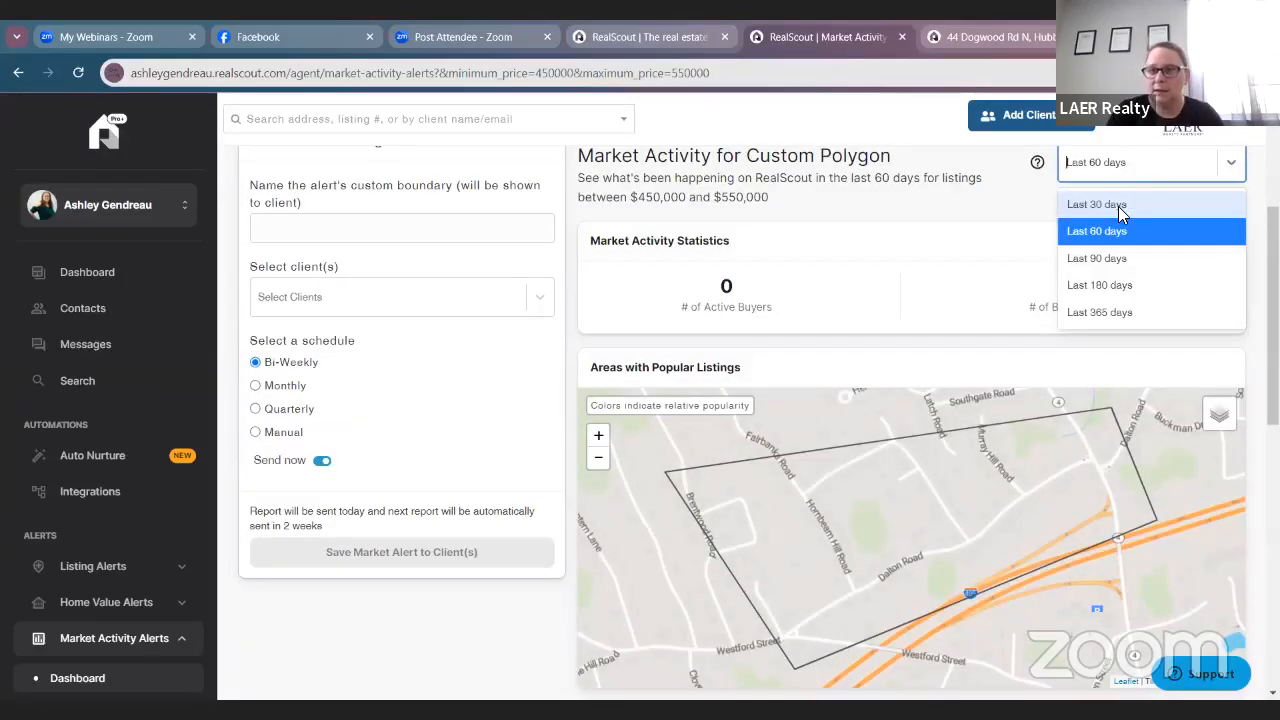
click(1118, 205)
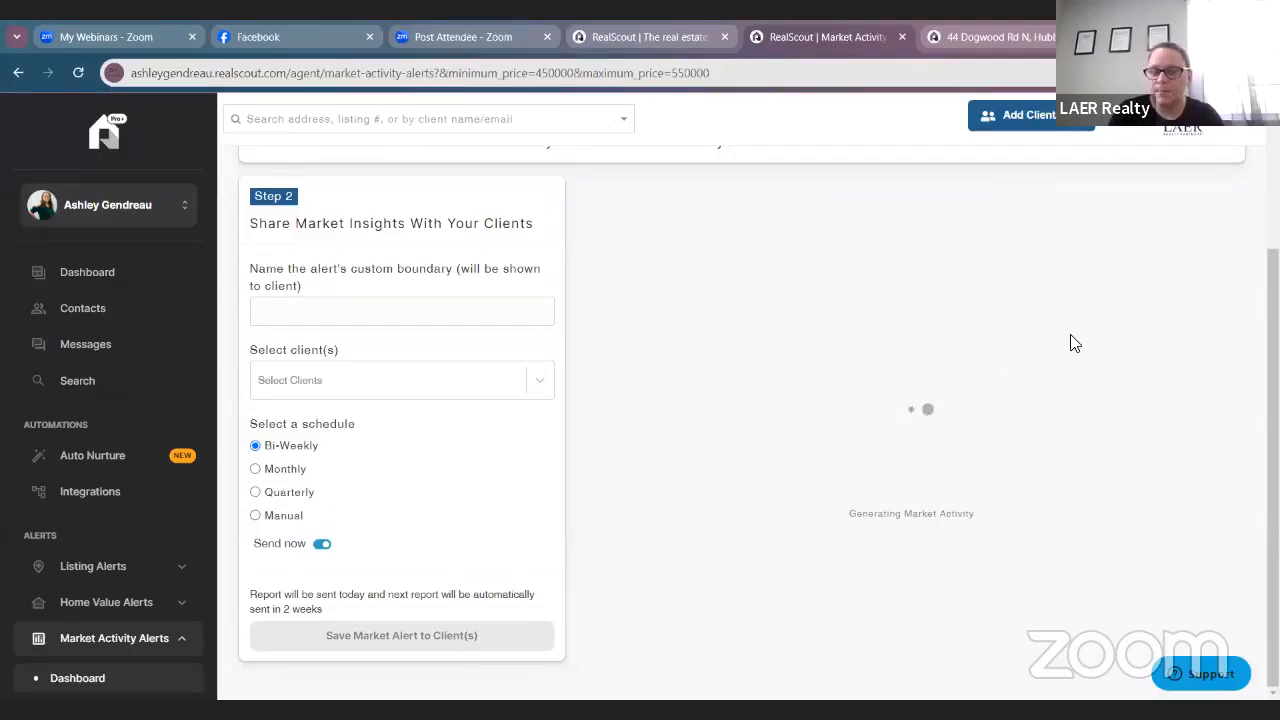
scroll(993, 338, down, 1)
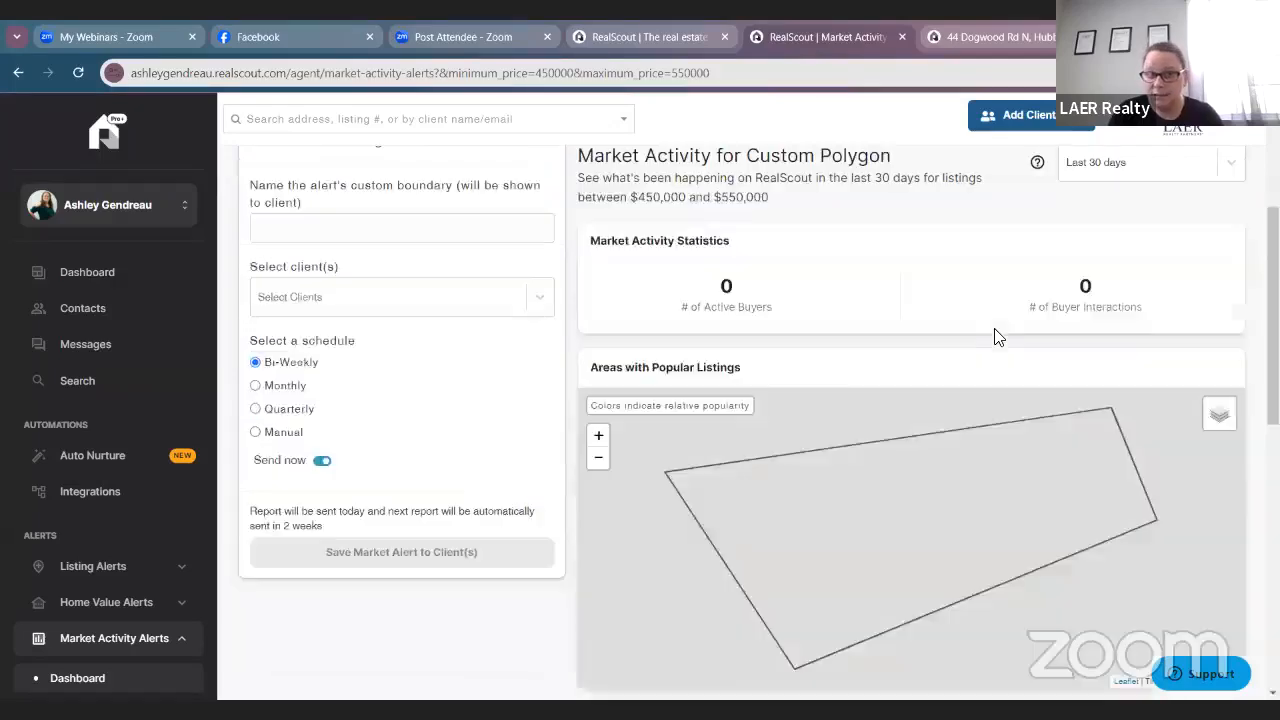
scroll(848, 415, down, 1)
scroll(850, 418, up, 4)
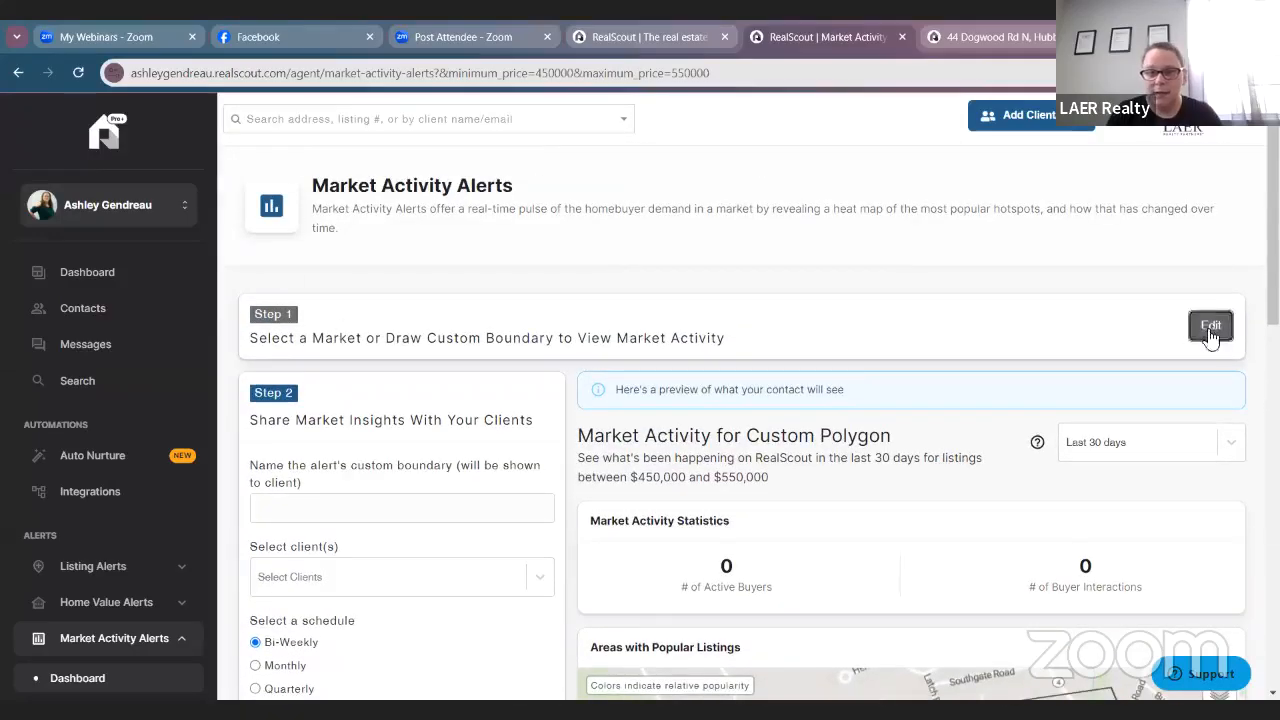
Reopen the market step, clear the custom polygon, and zoom the map out to town level.
click(1211, 326)
scroll(389, 557, down, 2)
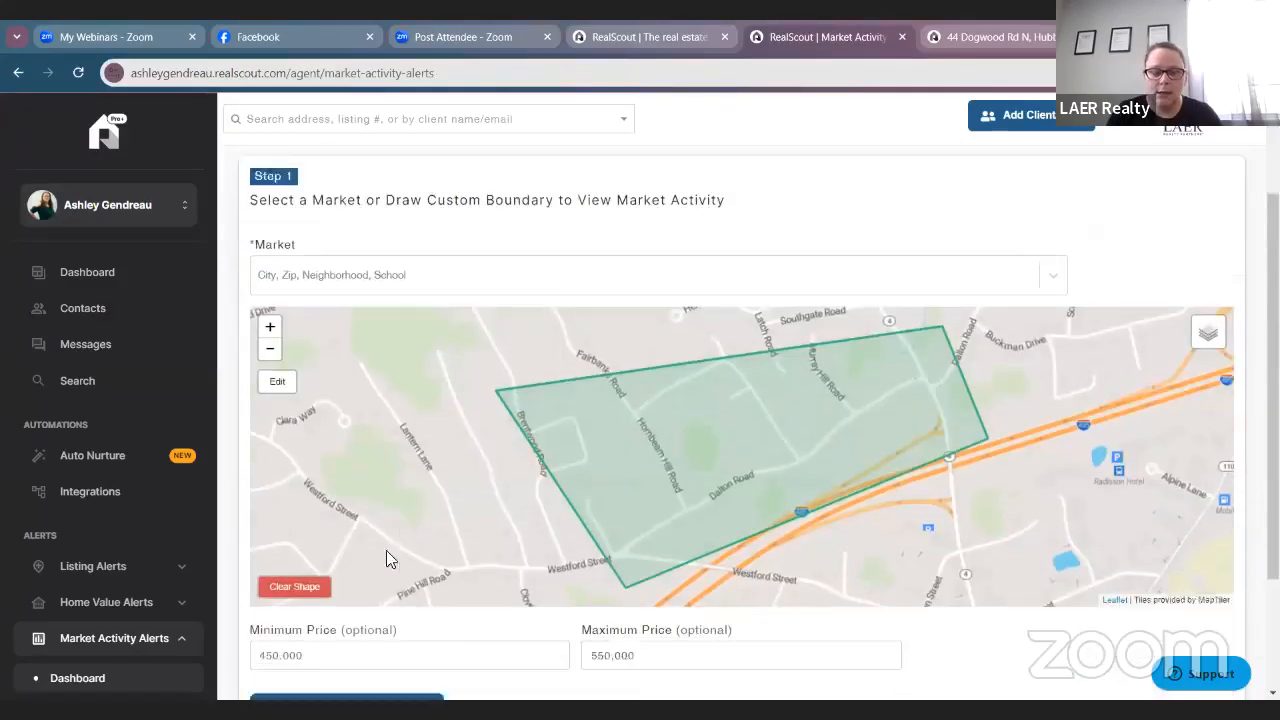
click(296, 565)
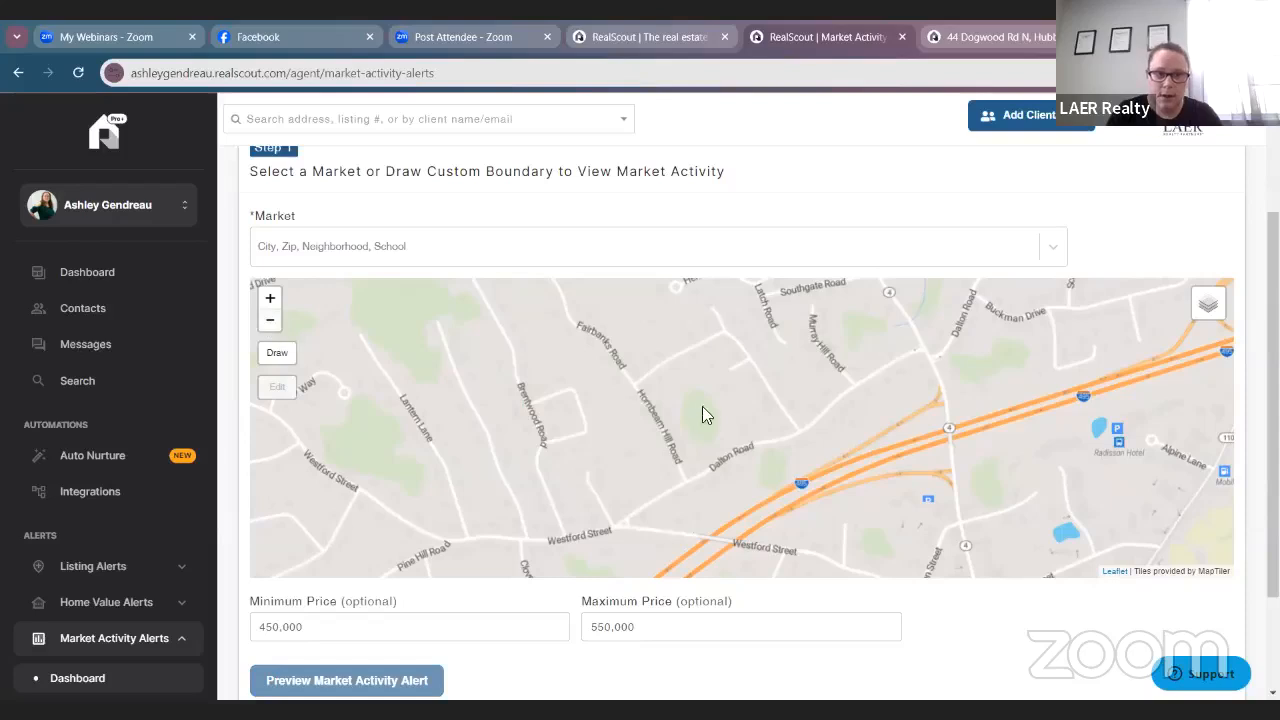
click(266, 329)
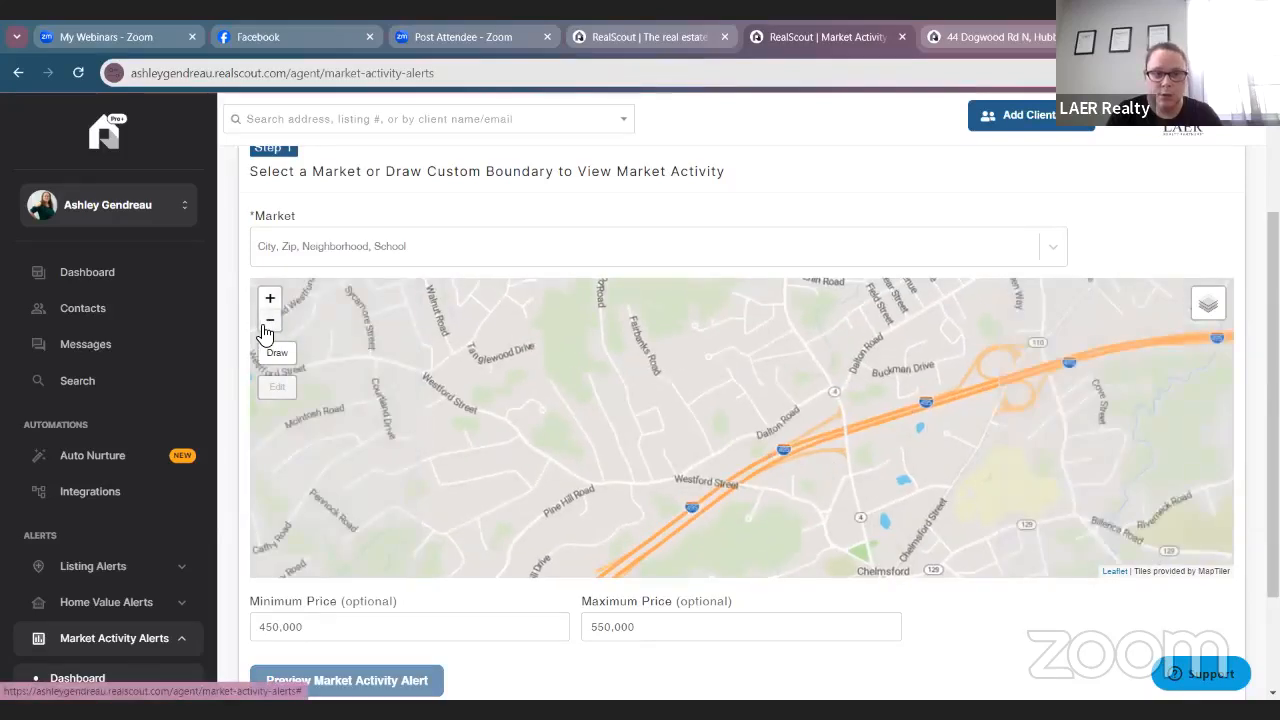
click(266, 329)
Set the market to Chelmsford, MA and generate the market activity alert preview.
click(528, 249)
text(chelmsford)
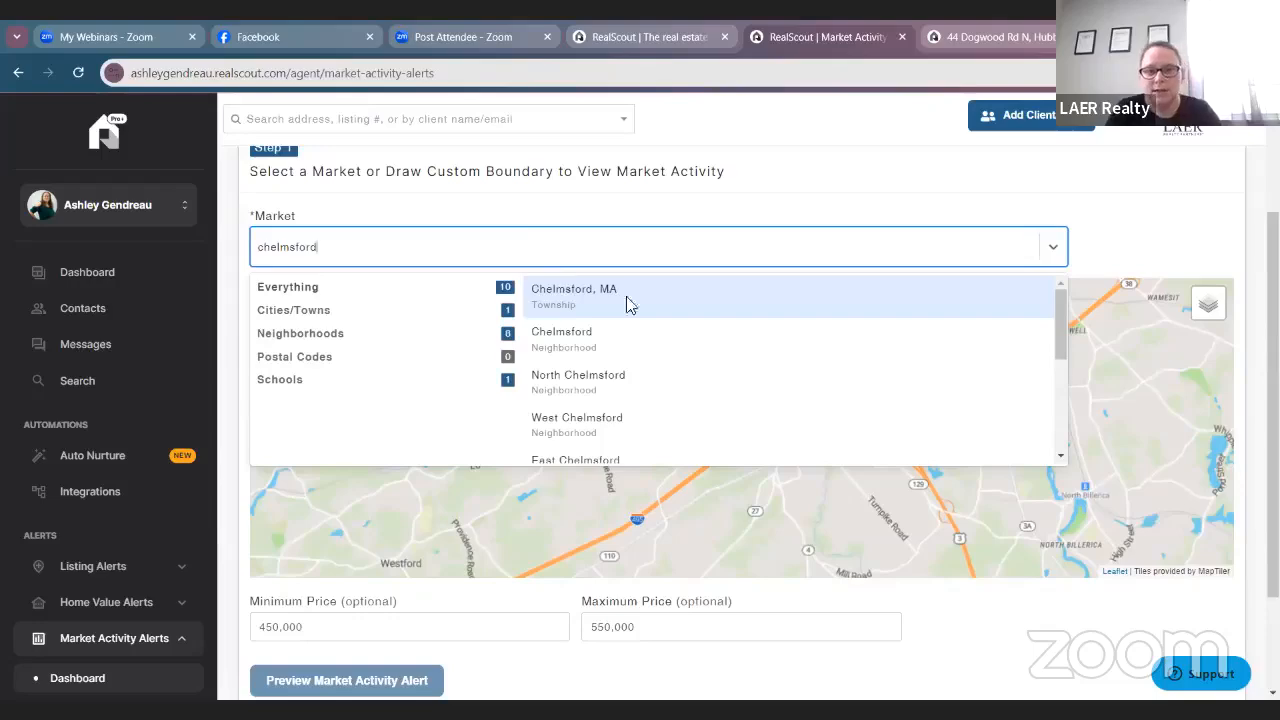
click(660, 297)
scroll(506, 618, down, 1)
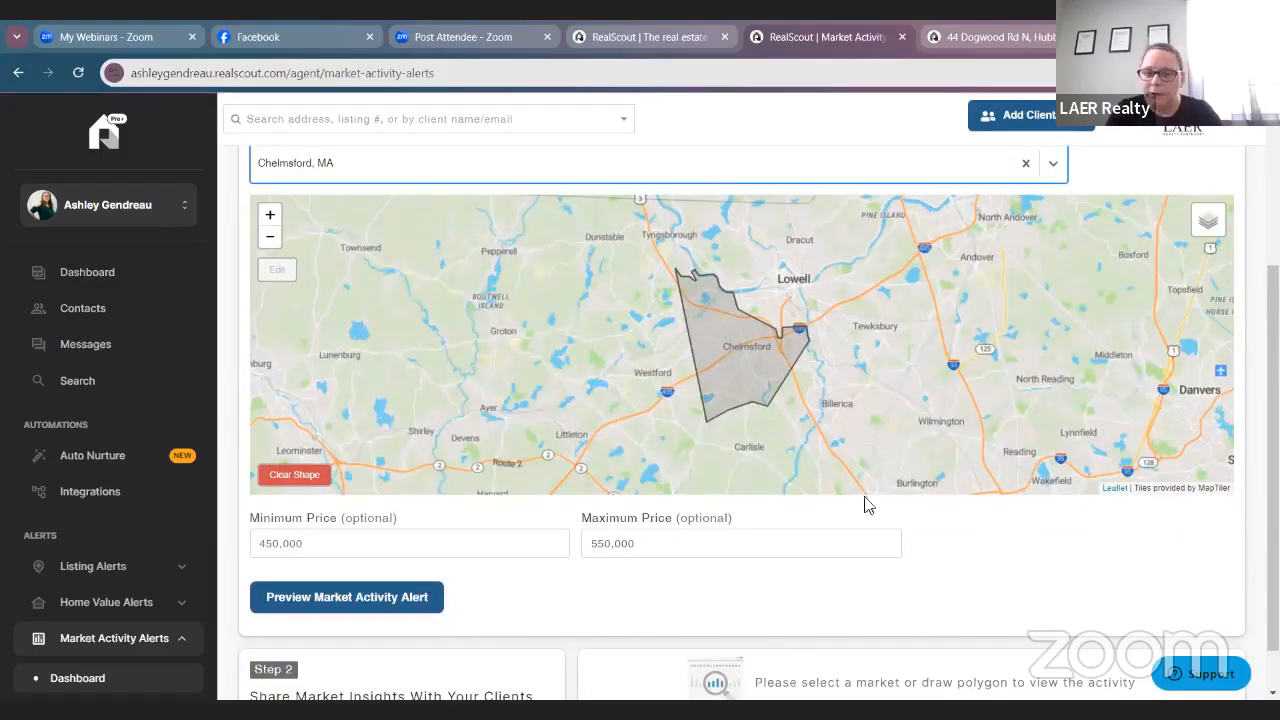
click(350, 606)
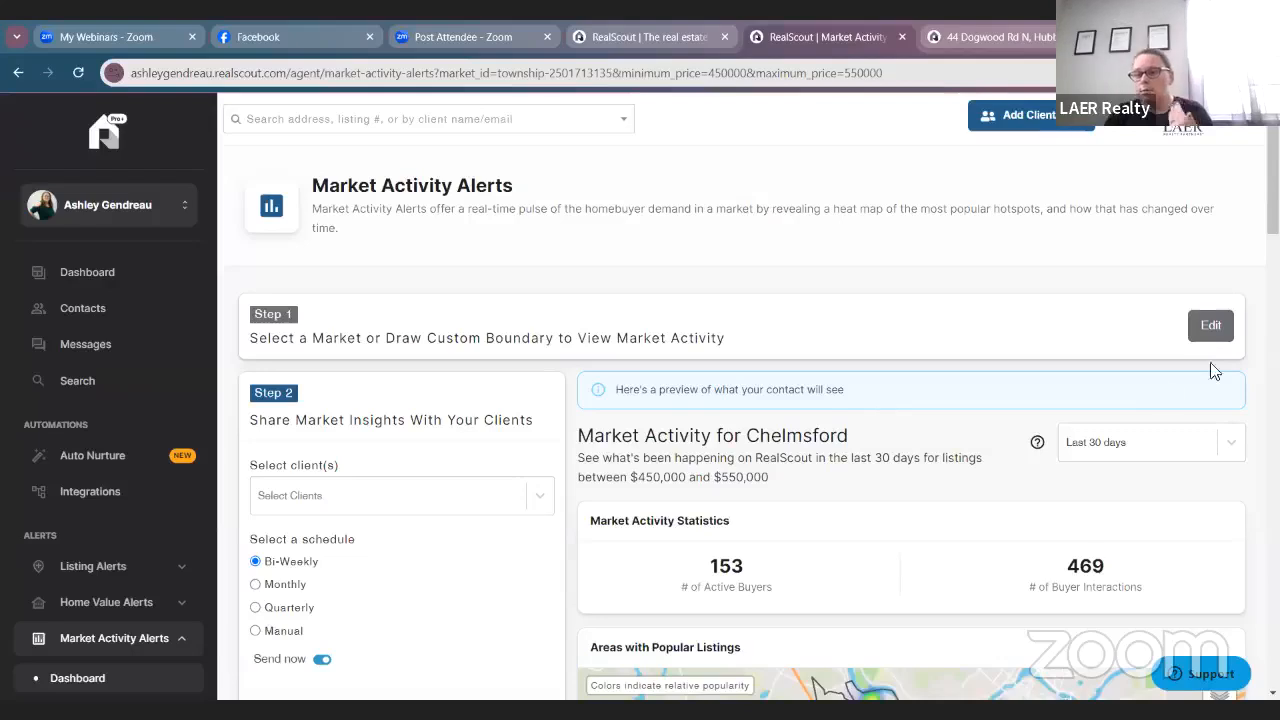
click(1232, 446)
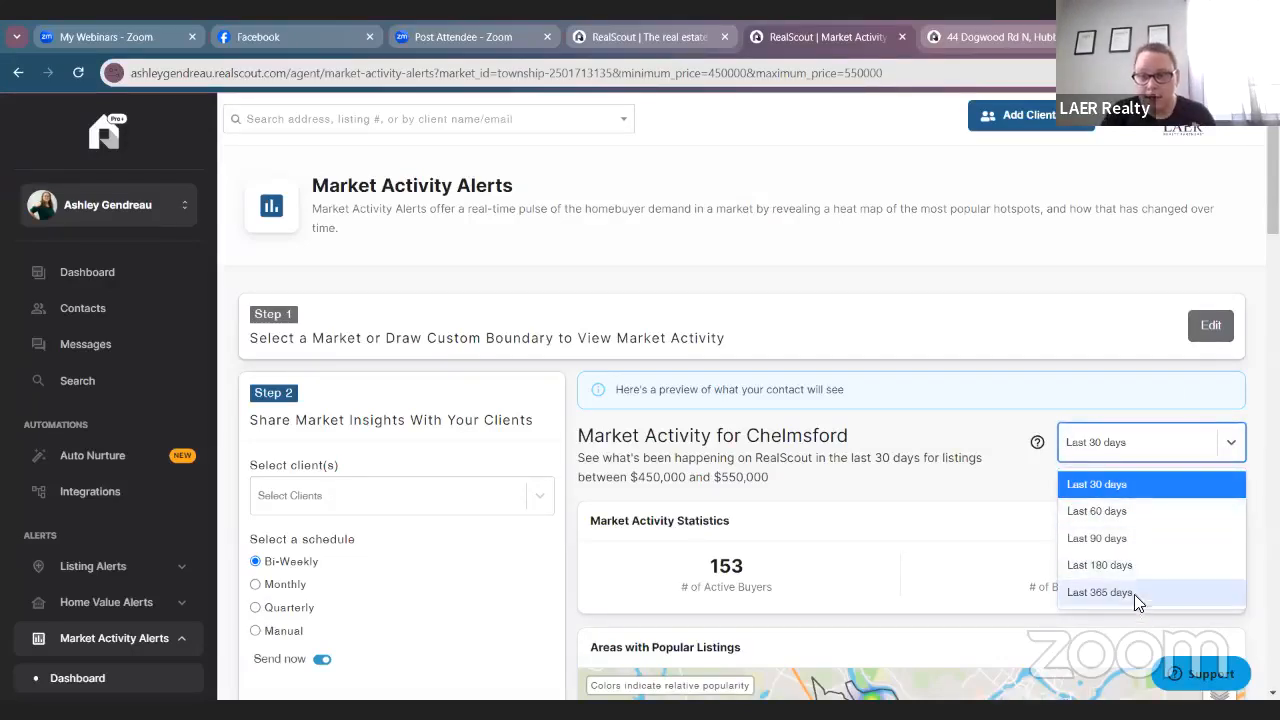
click(1162, 476)
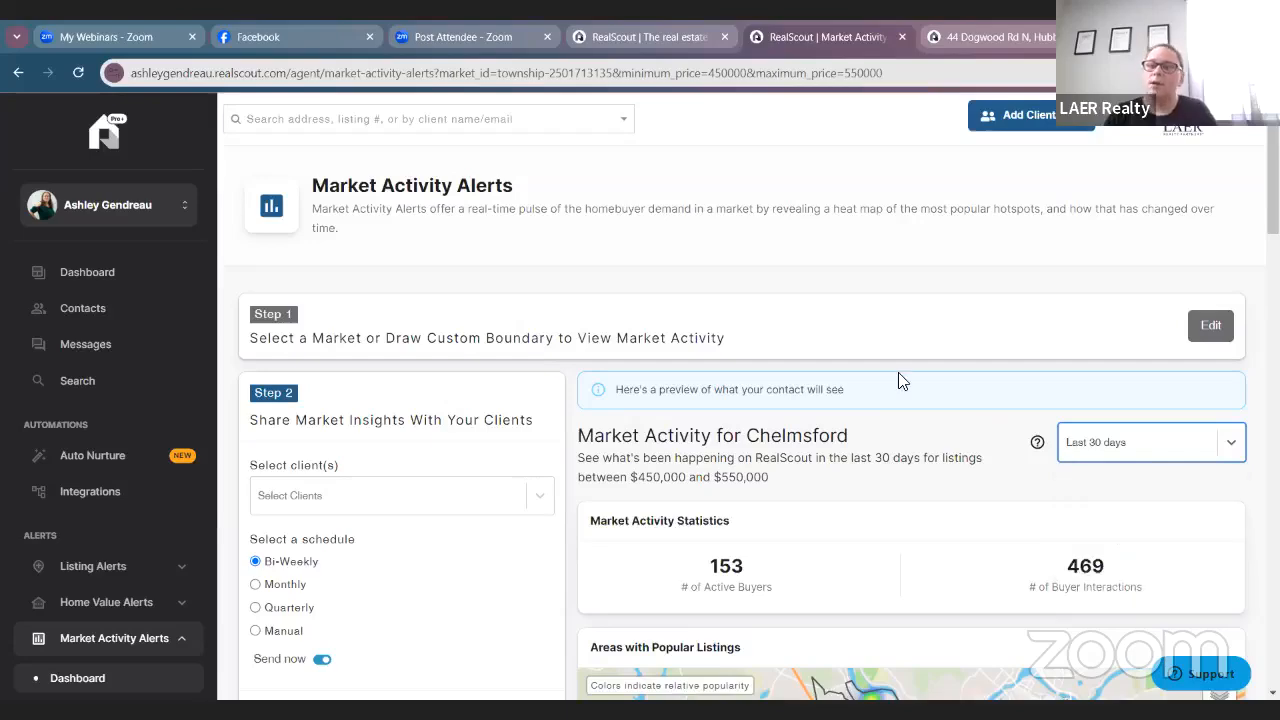
scroll(903, 371, down, 3)
scroll(1200, 414, up, 2)
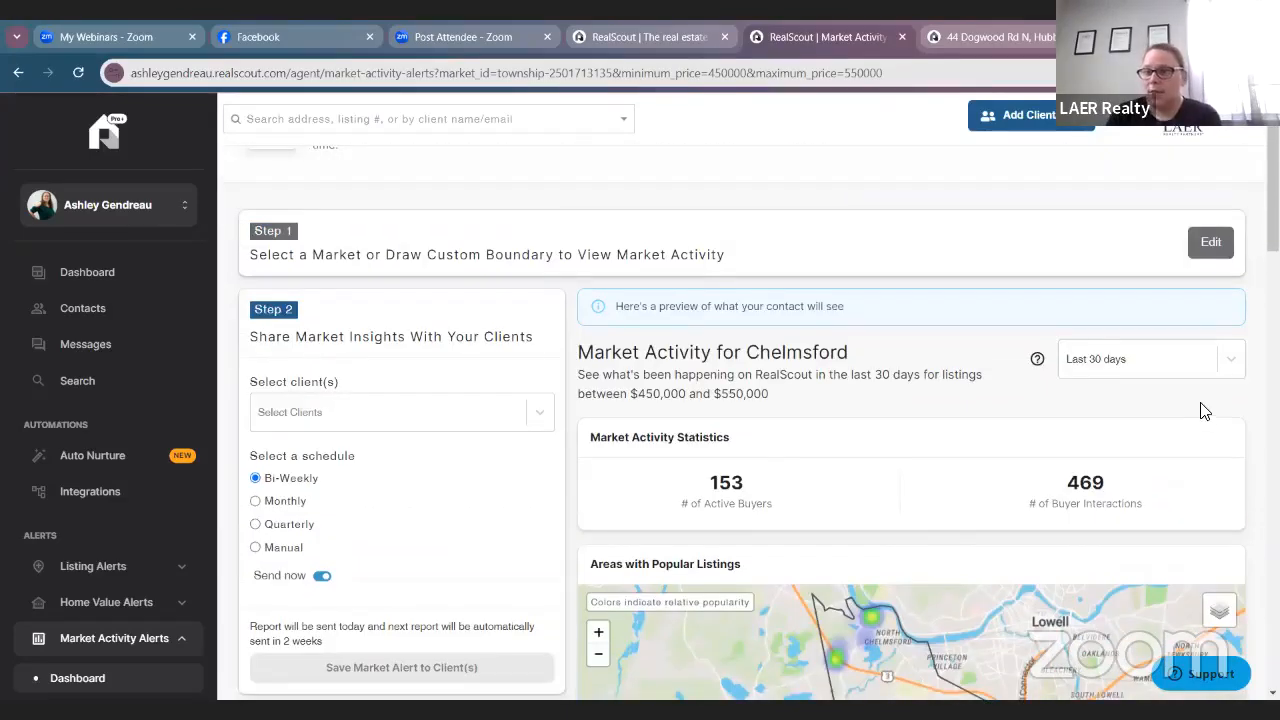
scroll(1200, 416, down, 2)
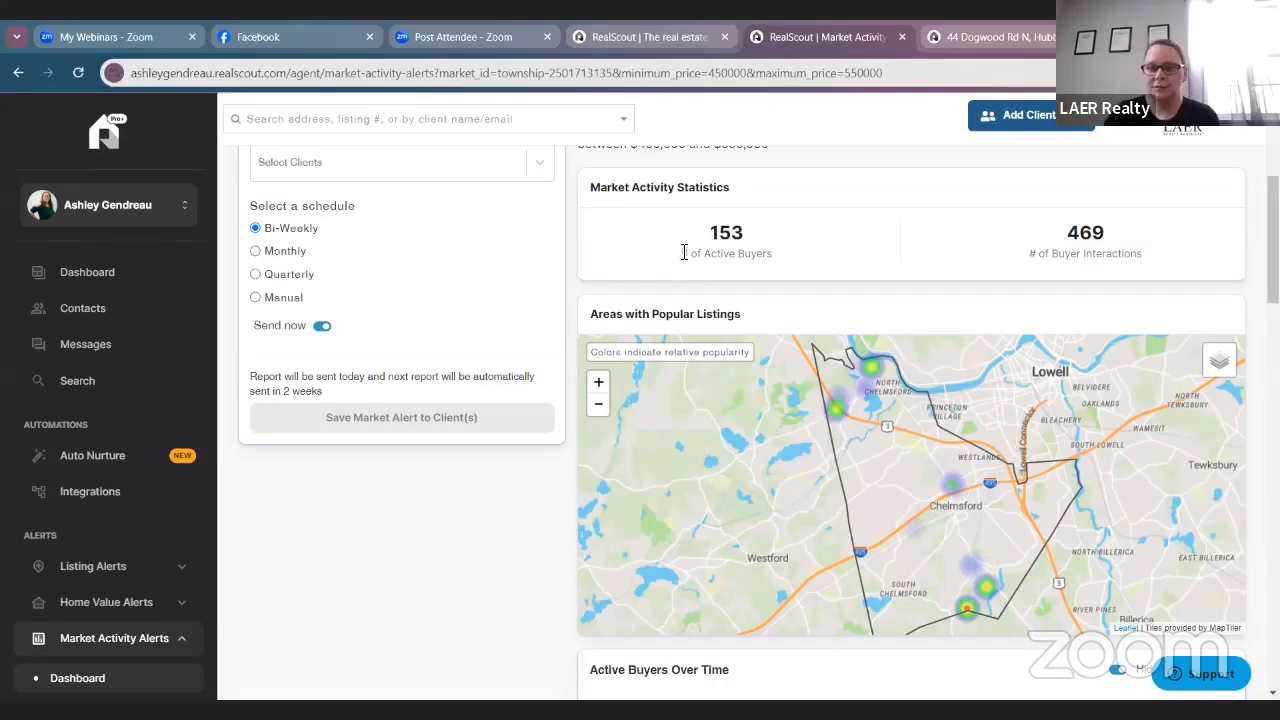
drag(684, 252, 766, 289)
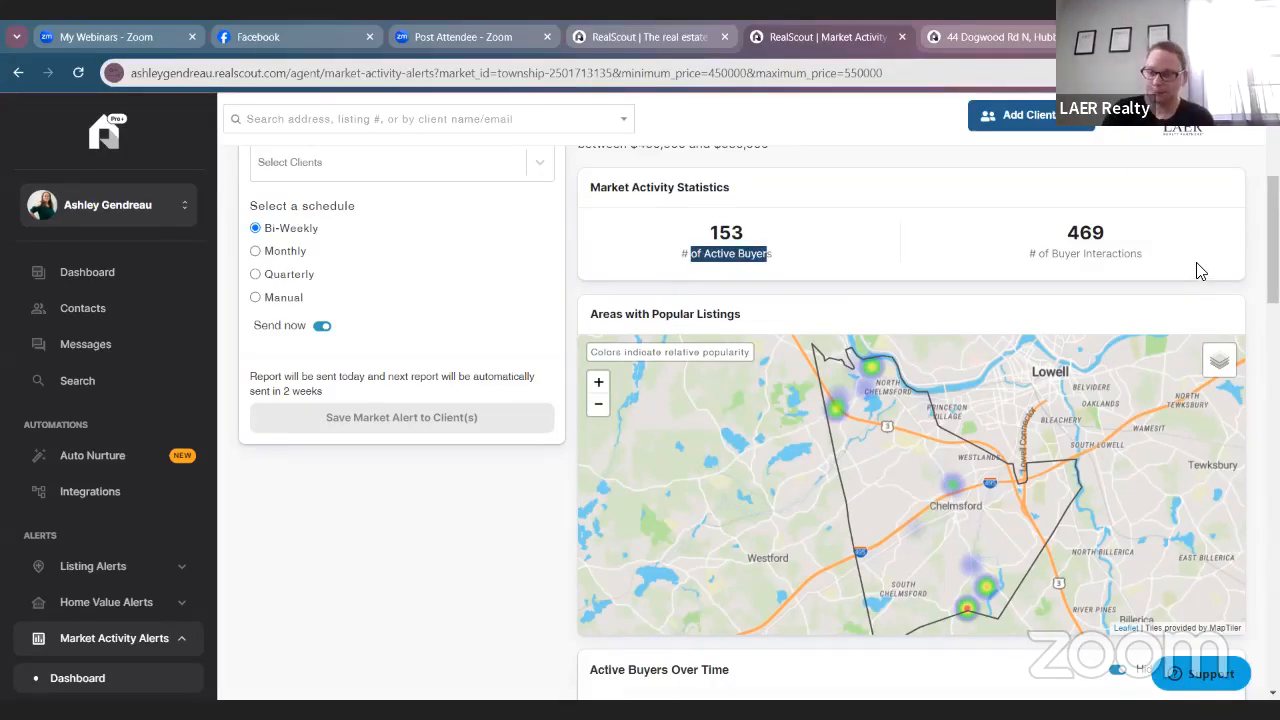
drag(1170, 260, 1062, 247)
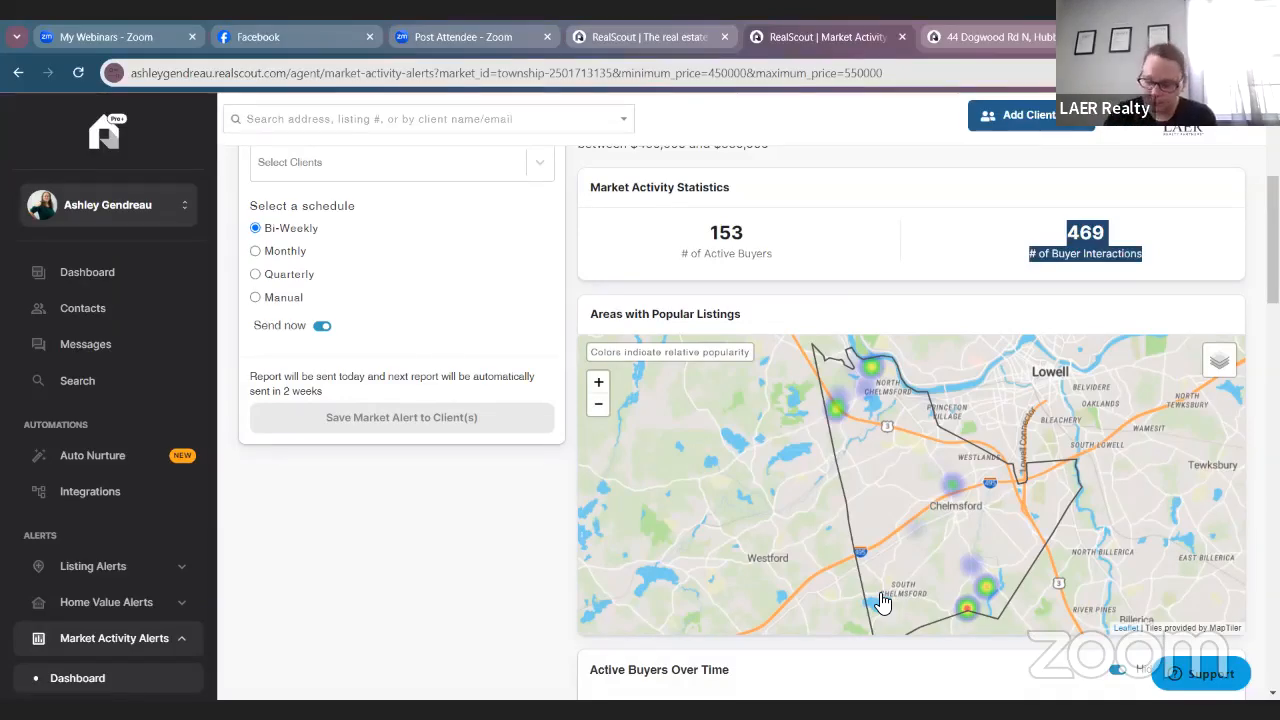
scroll(882, 601, down, 3)
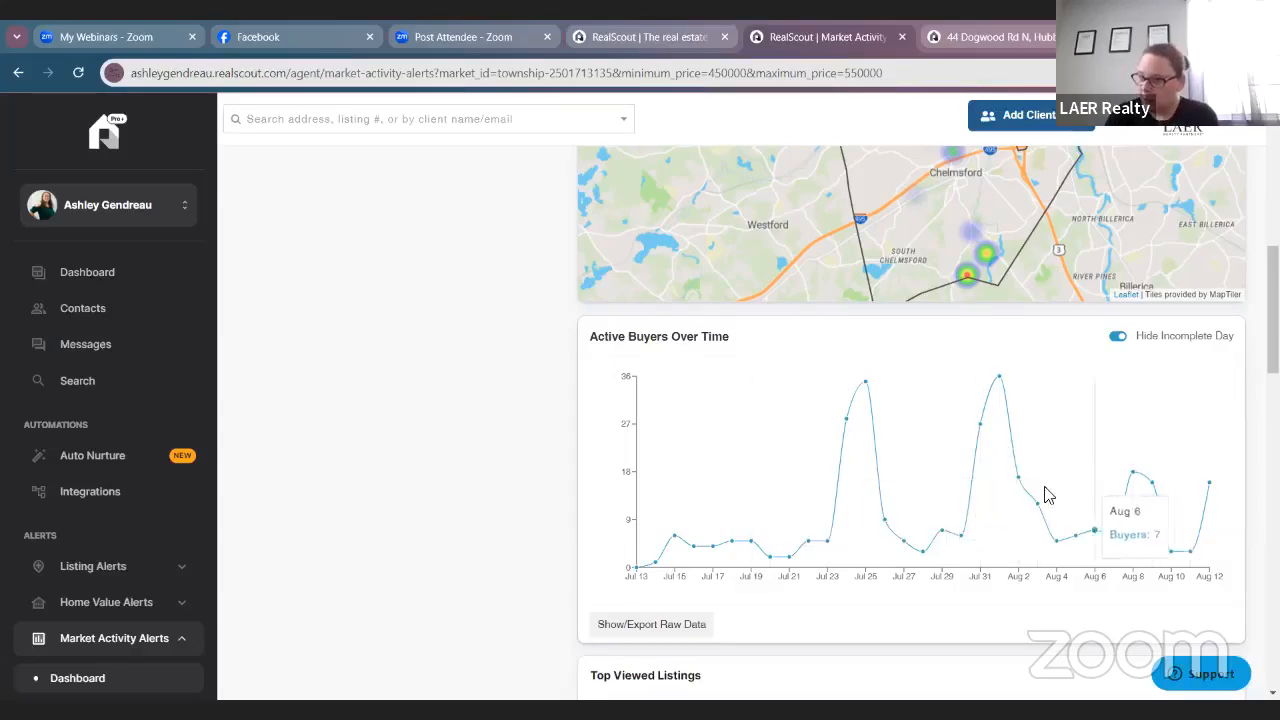
scroll(852, 498, down, 1)
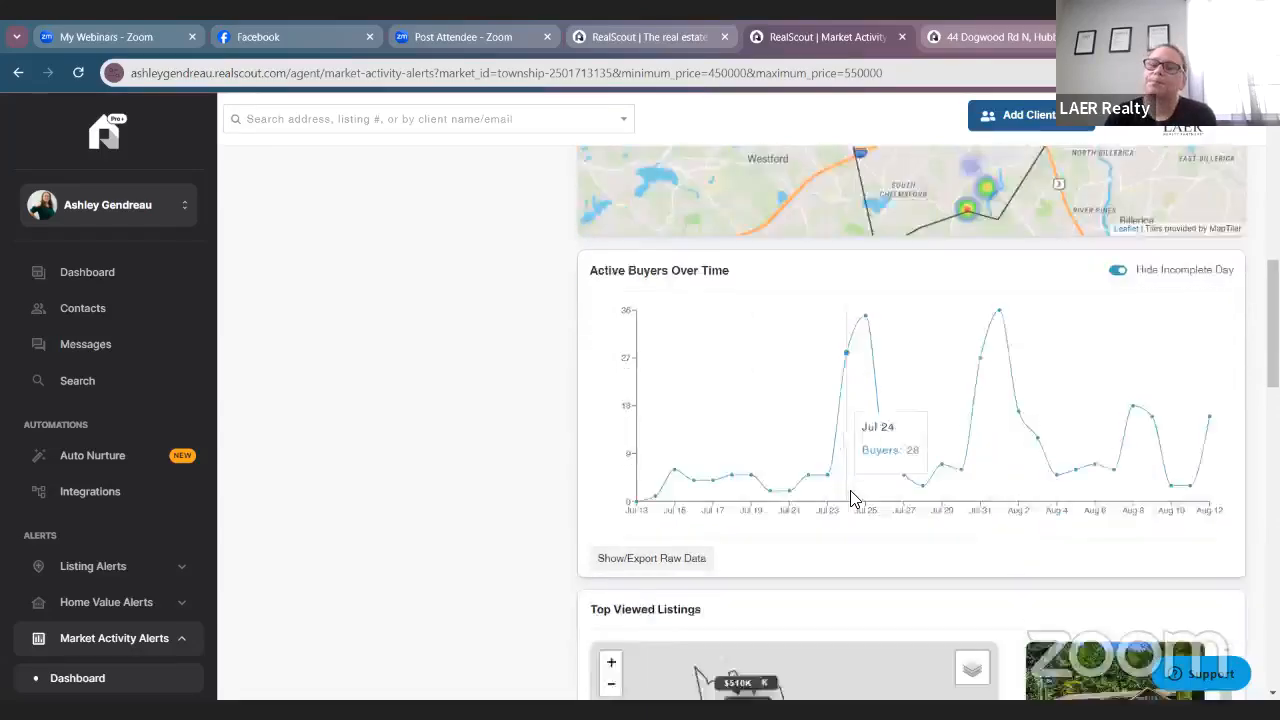
scroll(852, 498, down, 3)
scroll(837, 569, down, 2)
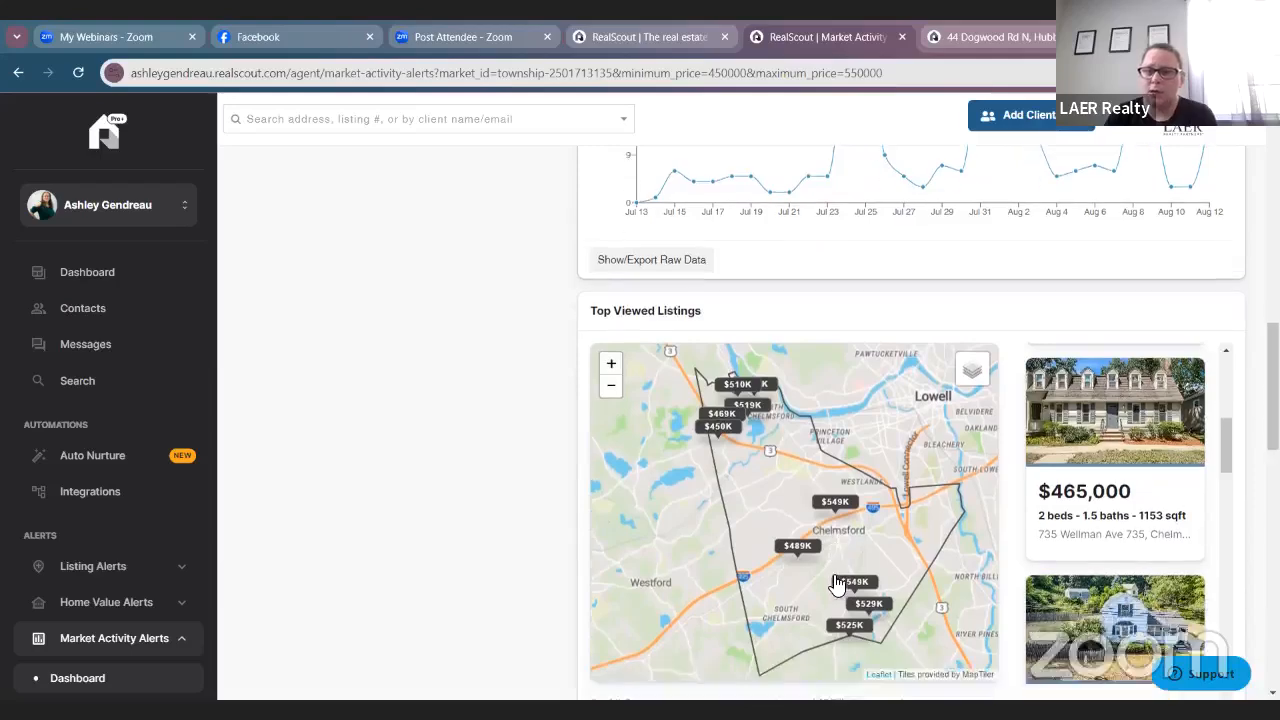
scroll(1215, 450, up, 6)
scroll(1100, 449, down, 4)
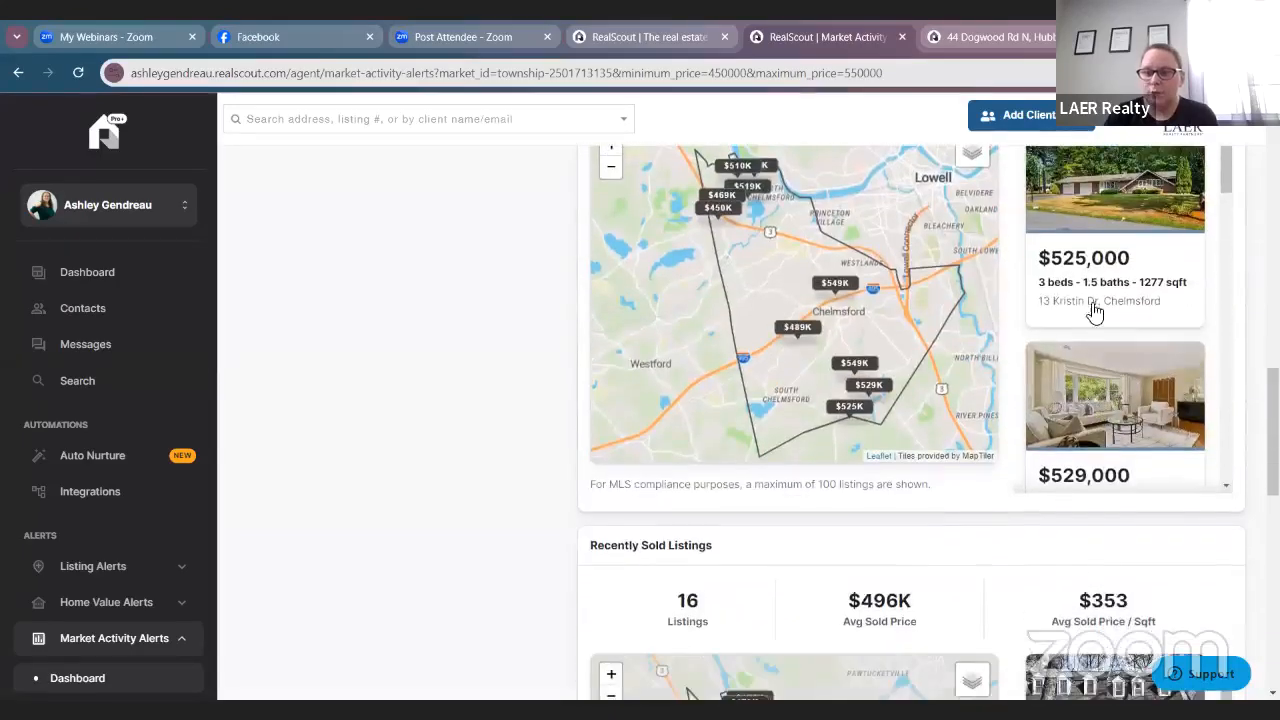
scroll(932, 380, up, 1)
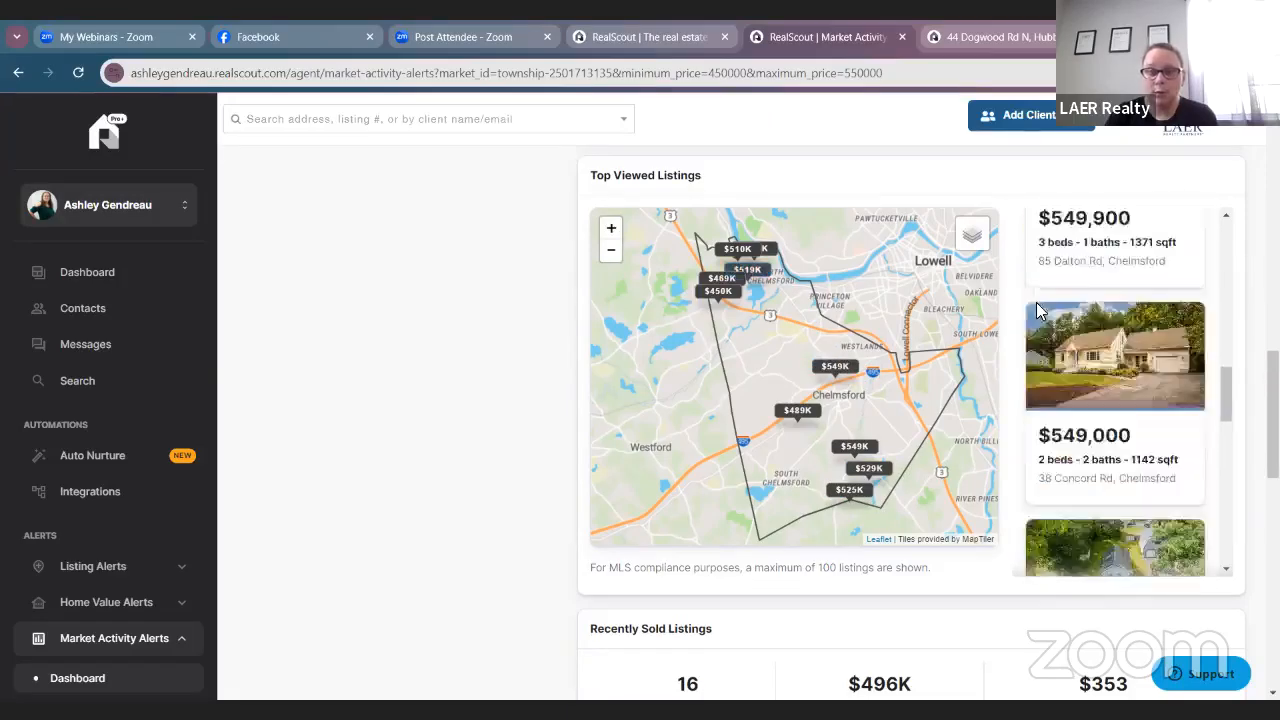
scroll(1036, 302, down, 6)
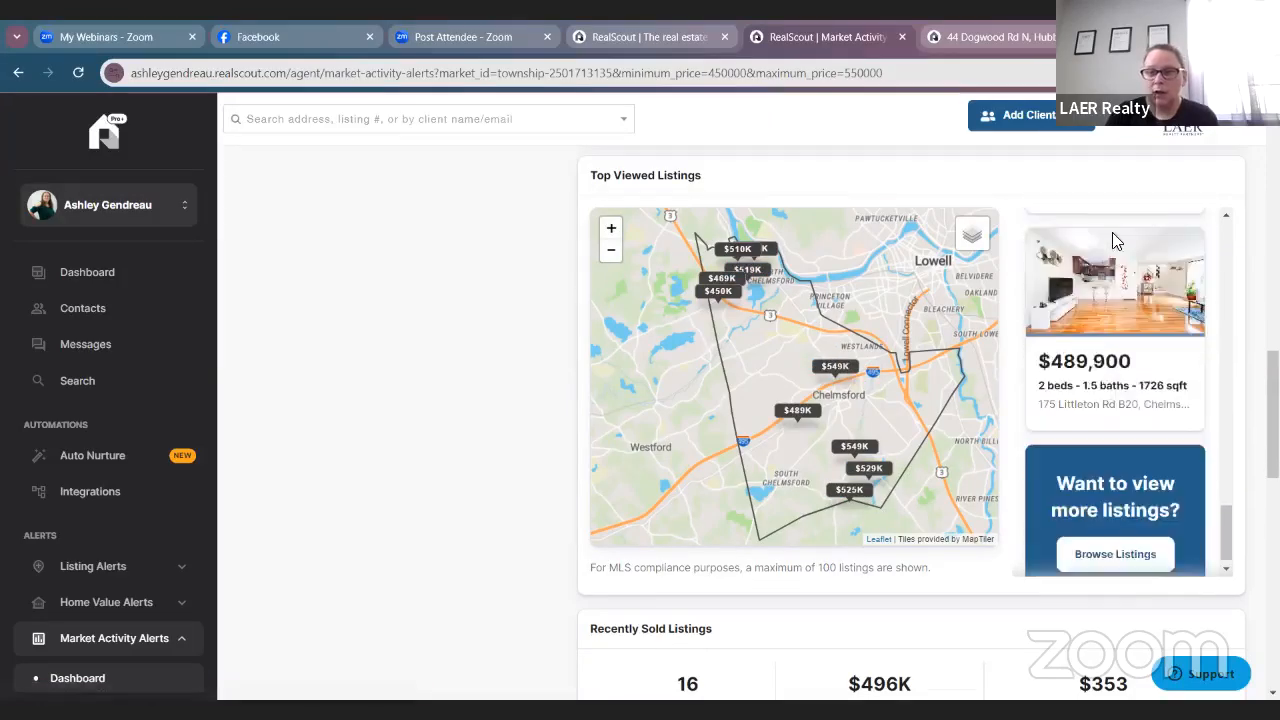
scroll(1120, 306, up, 8)
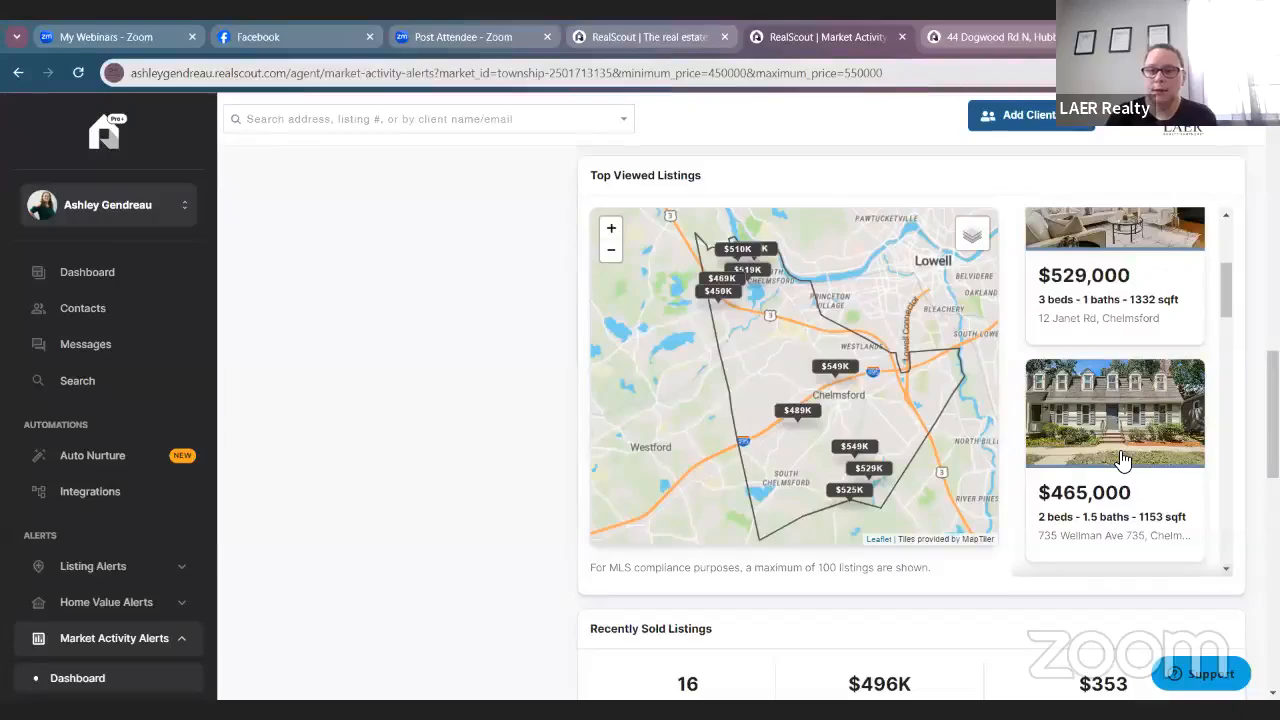
click(1090, 505)
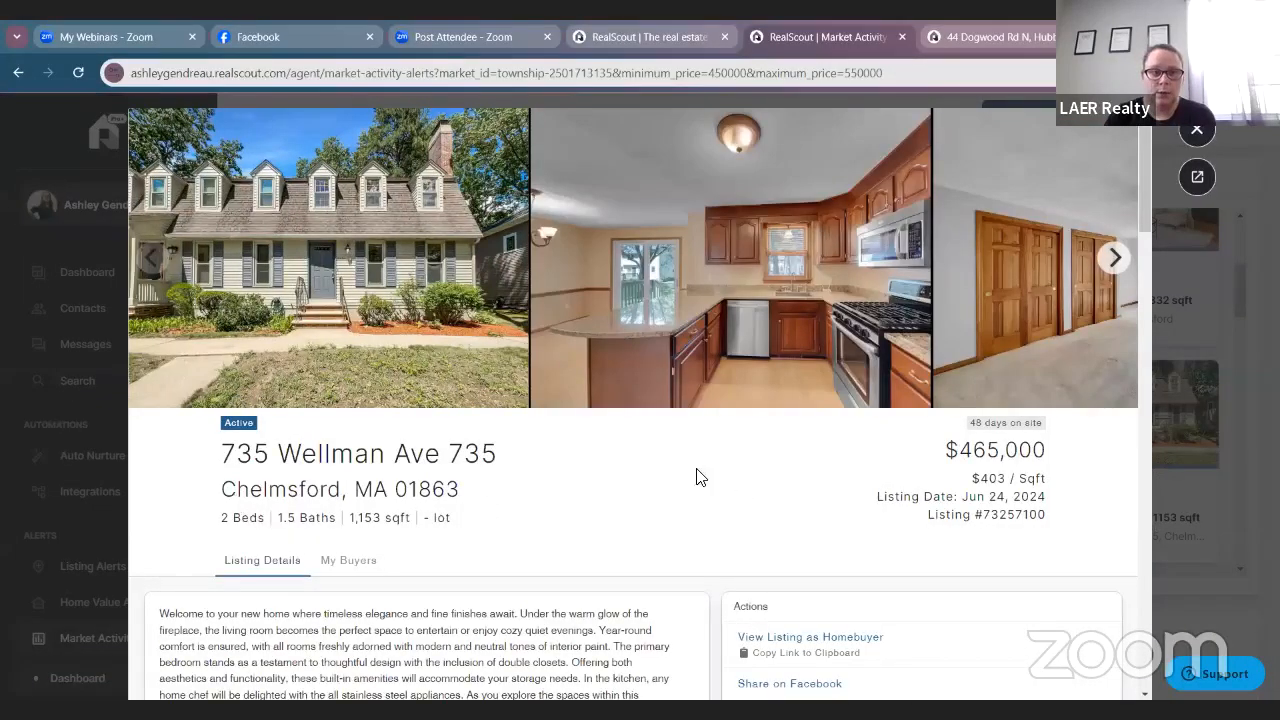
scroll(905, 320, down, 10)
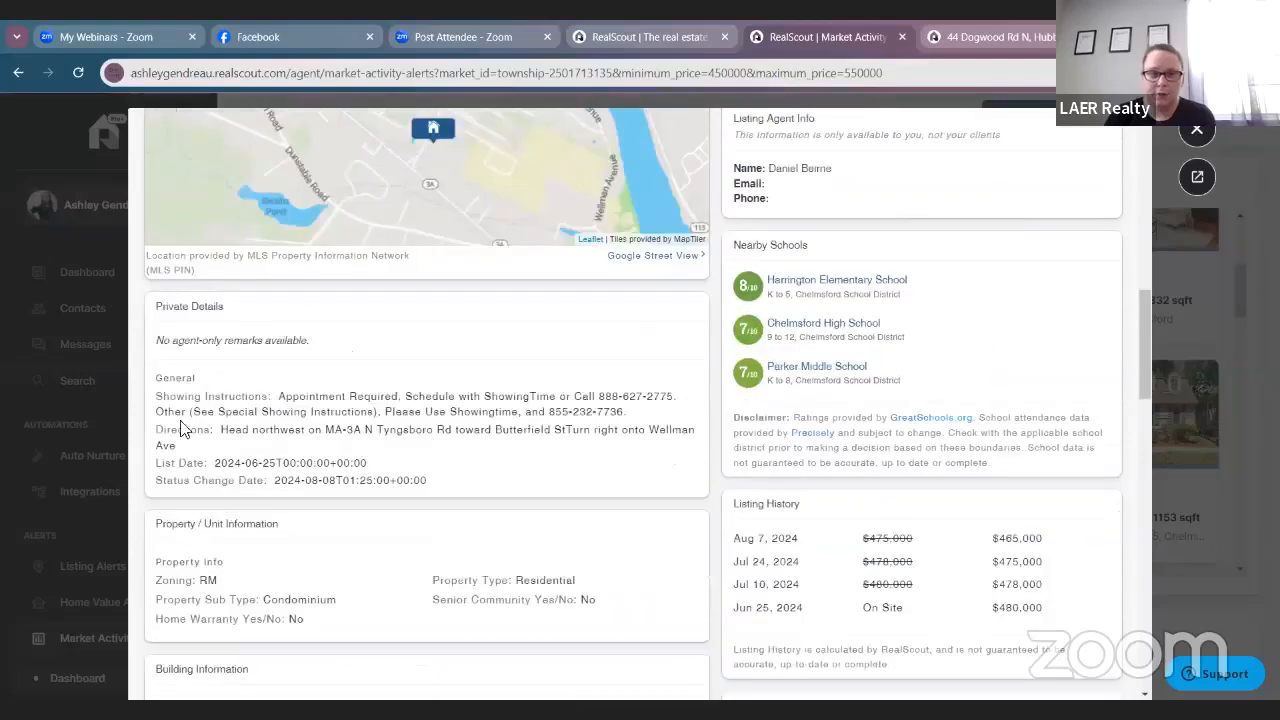
scroll(543, 463, down, 15)
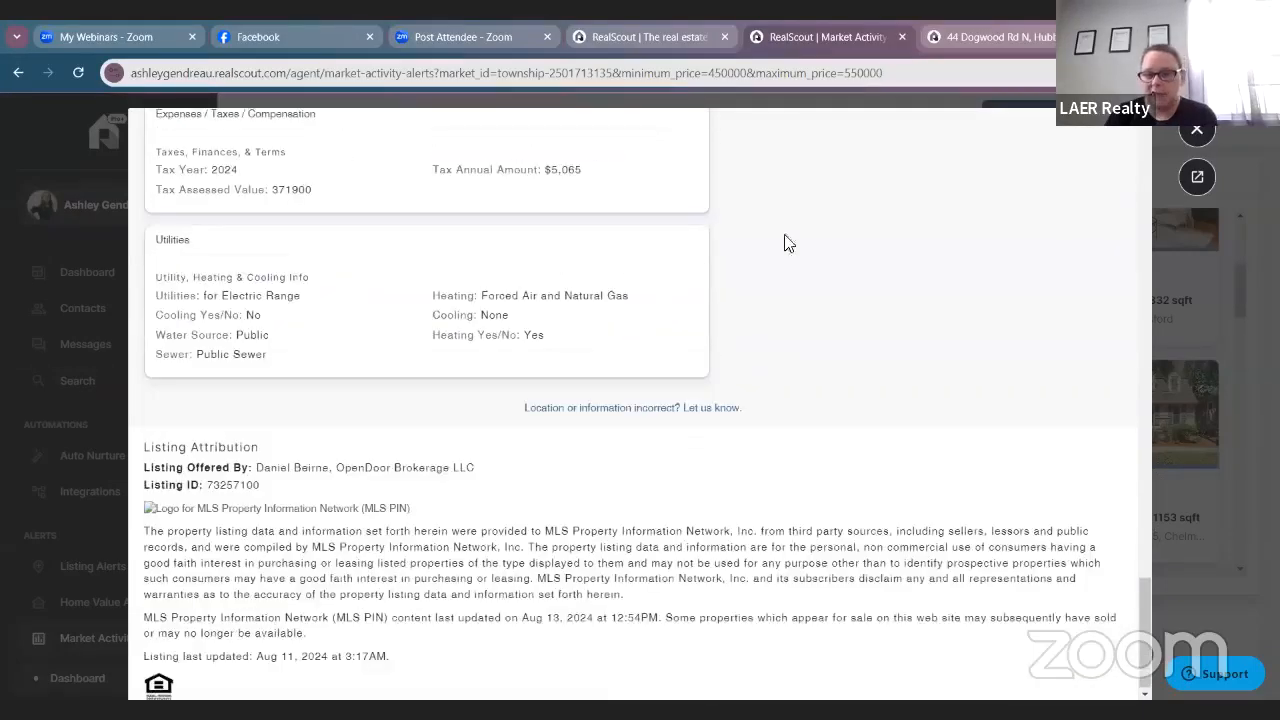
click(1193, 131)
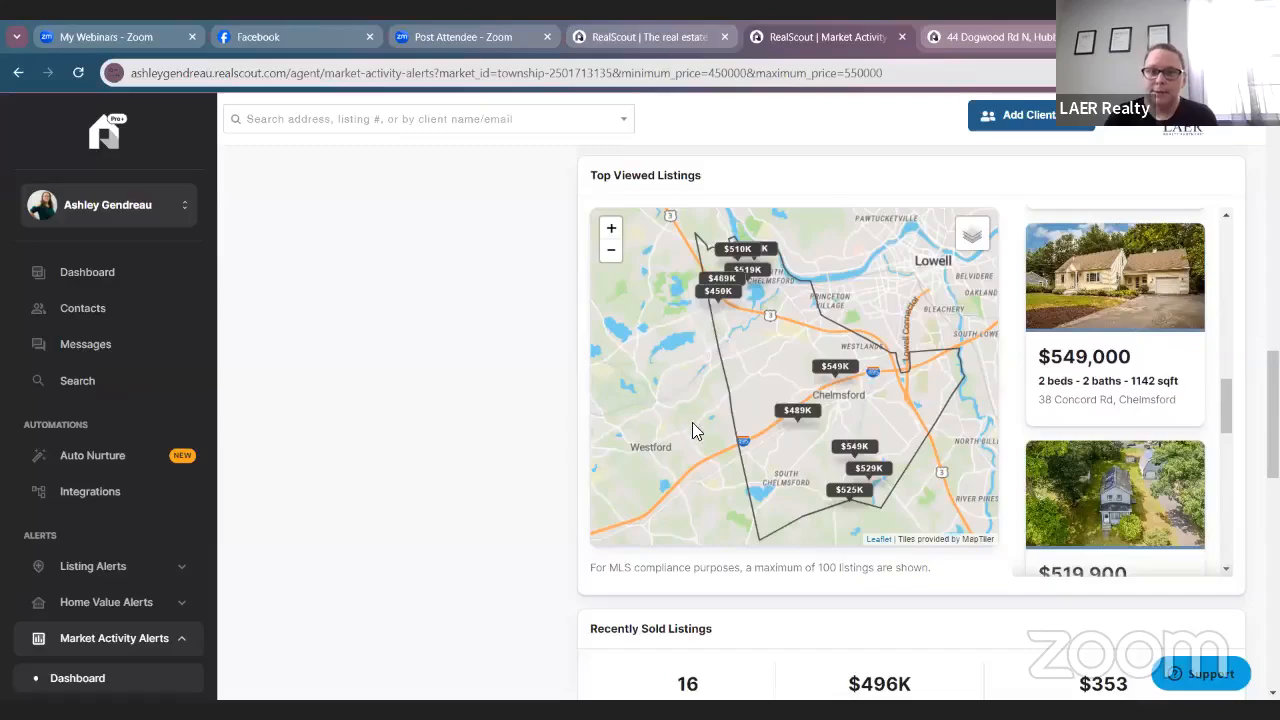
scroll(692, 431, up, 3)
scroll(938, 334, down, 5)
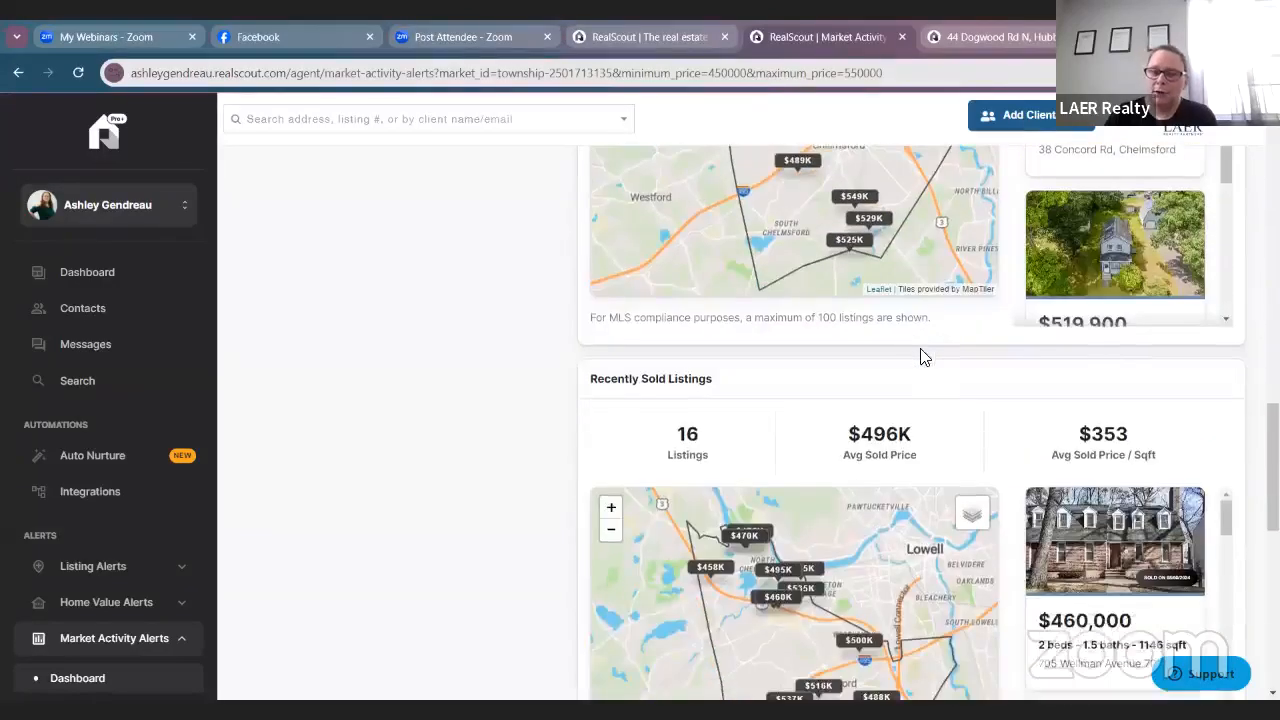
scroll(924, 358, up, 3)
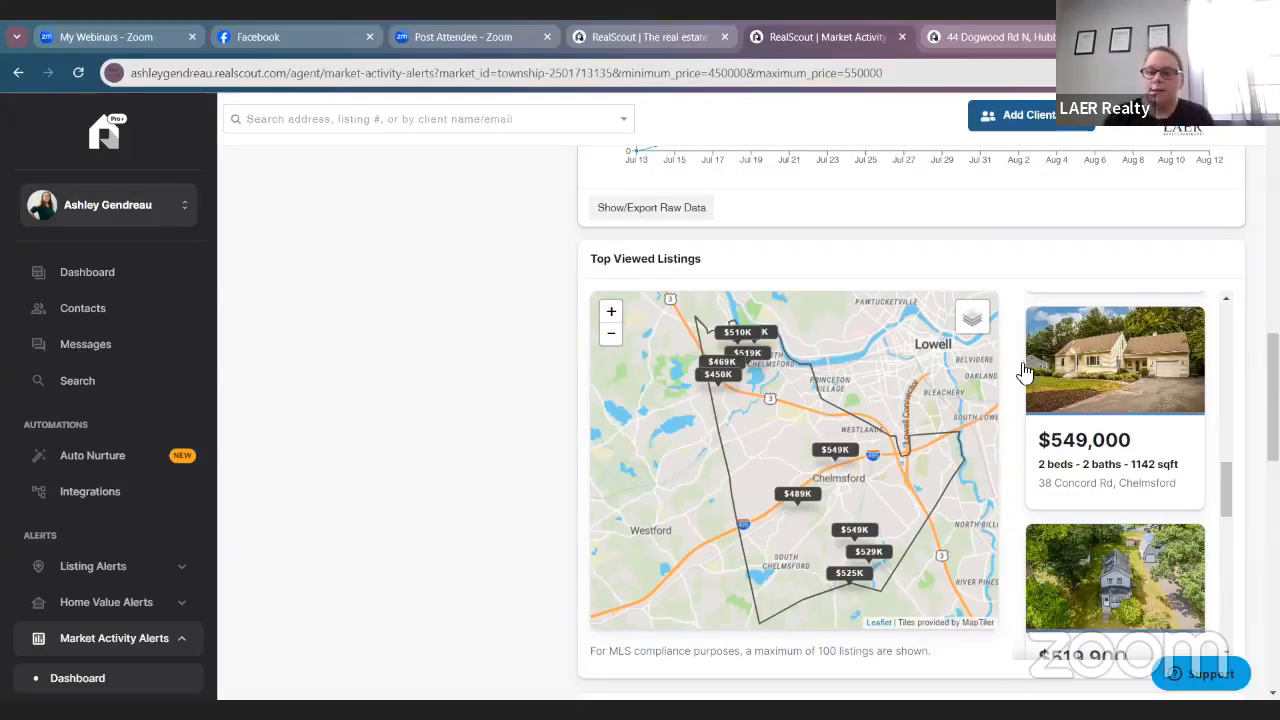
scroll(1100, 455, up, 2)
scroll(1110, 459, up, 5)
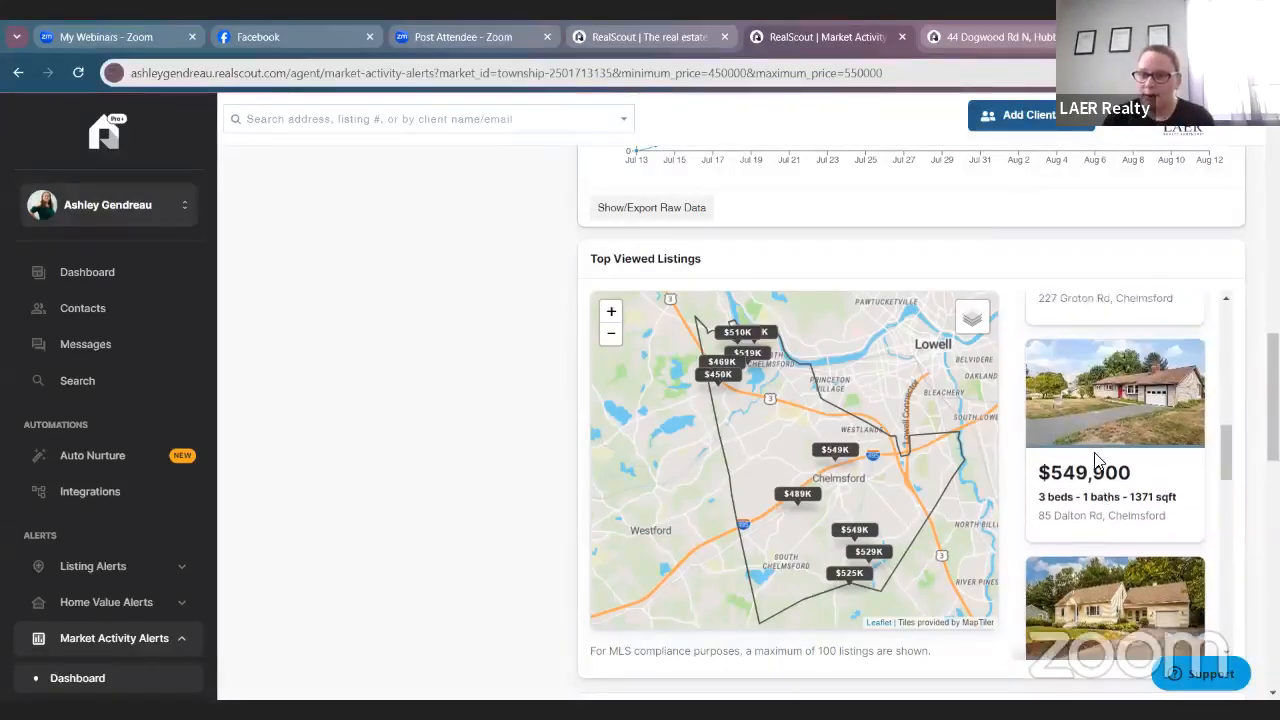
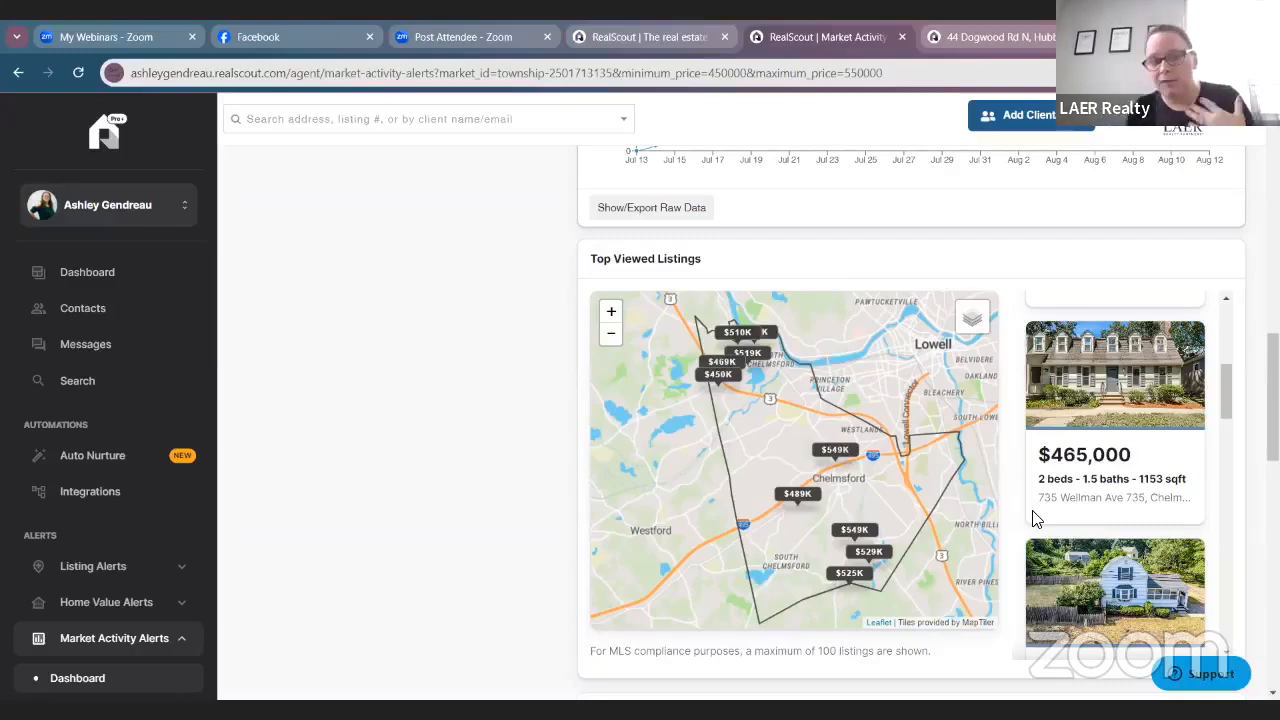
Review the Chelmsford alert preview, including the card for the $516K sold listing.
scroll(817, 286, down, 2)
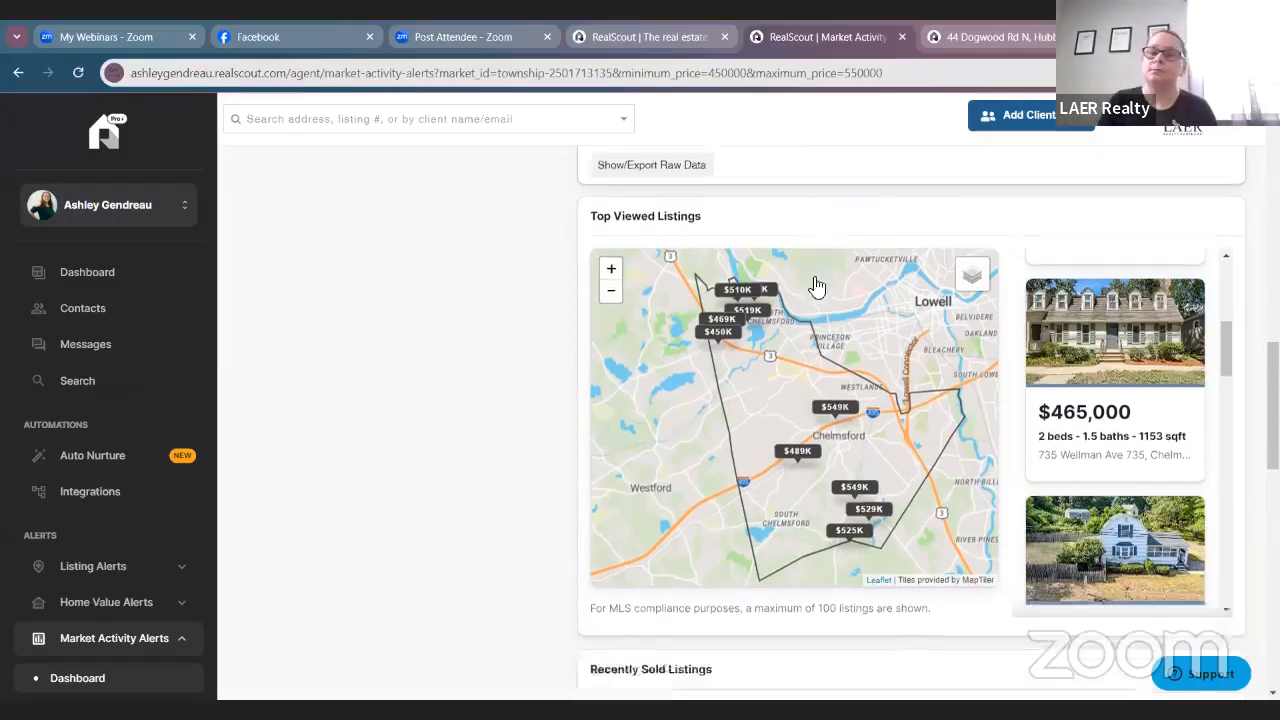
scroll(809, 297, up, 2)
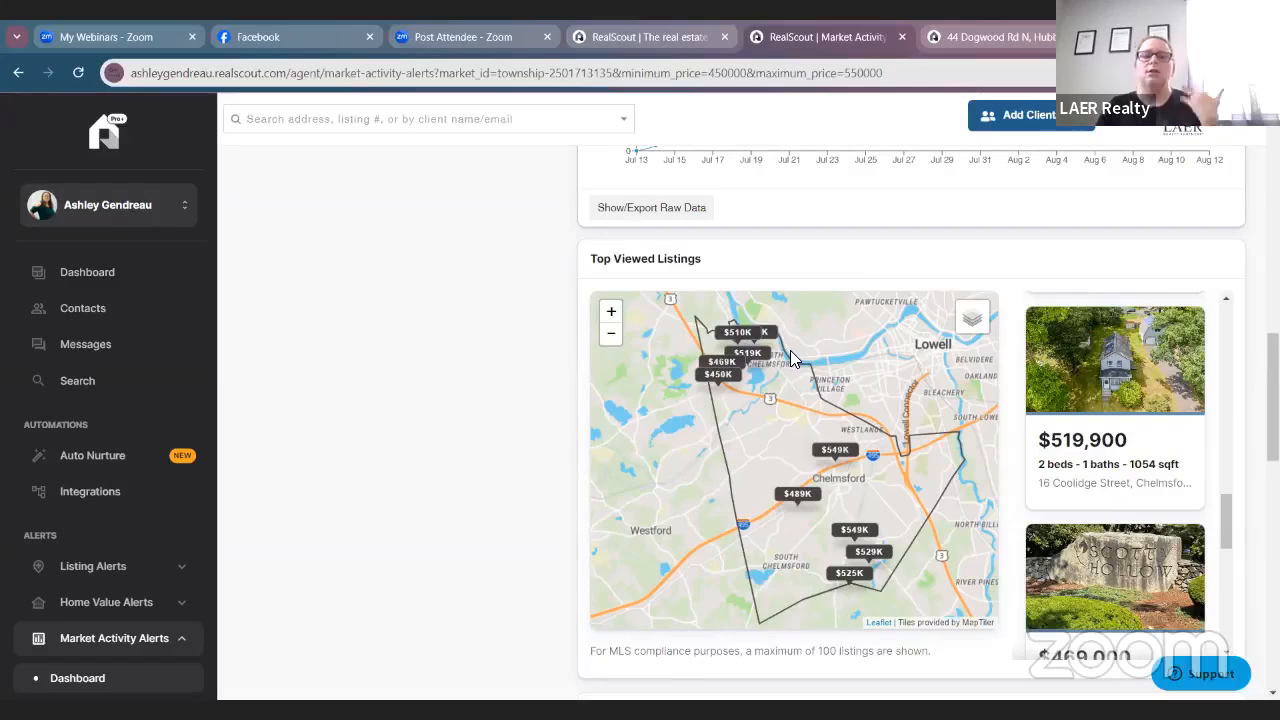
scroll(1128, 505, up, 3)
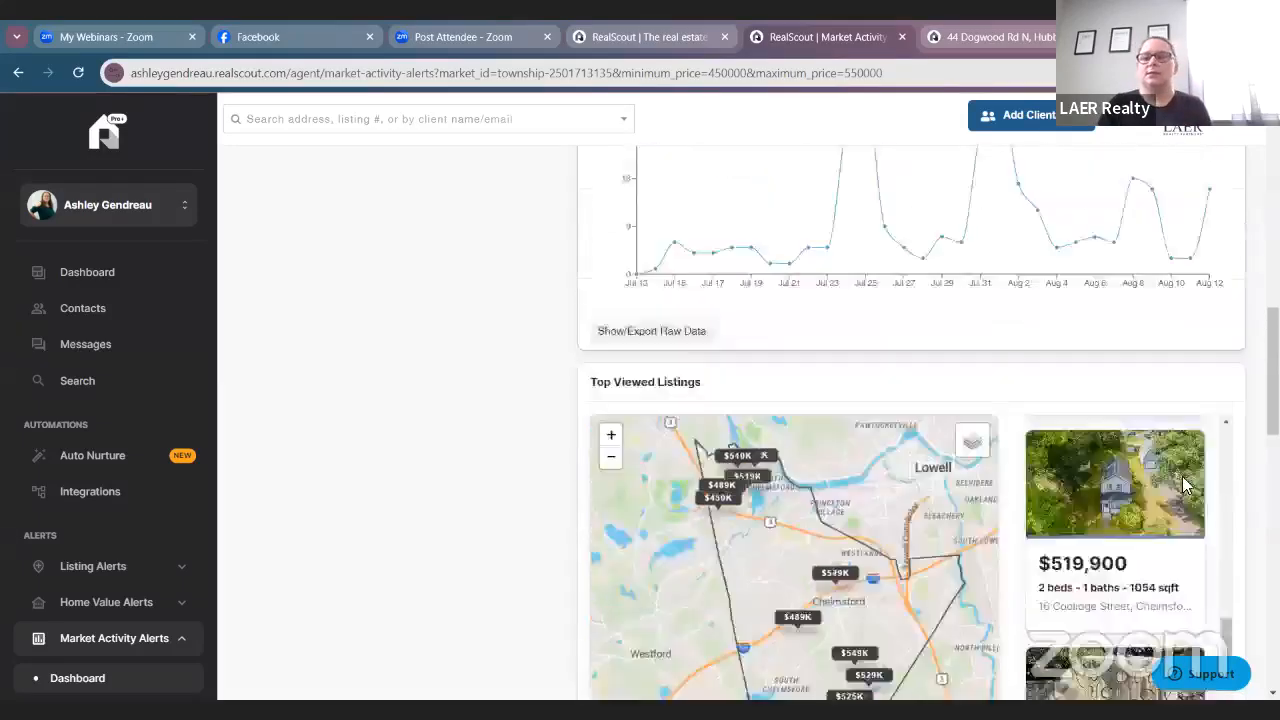
scroll(1034, 309, down, 3)
scroll(1198, 290, up, 3)
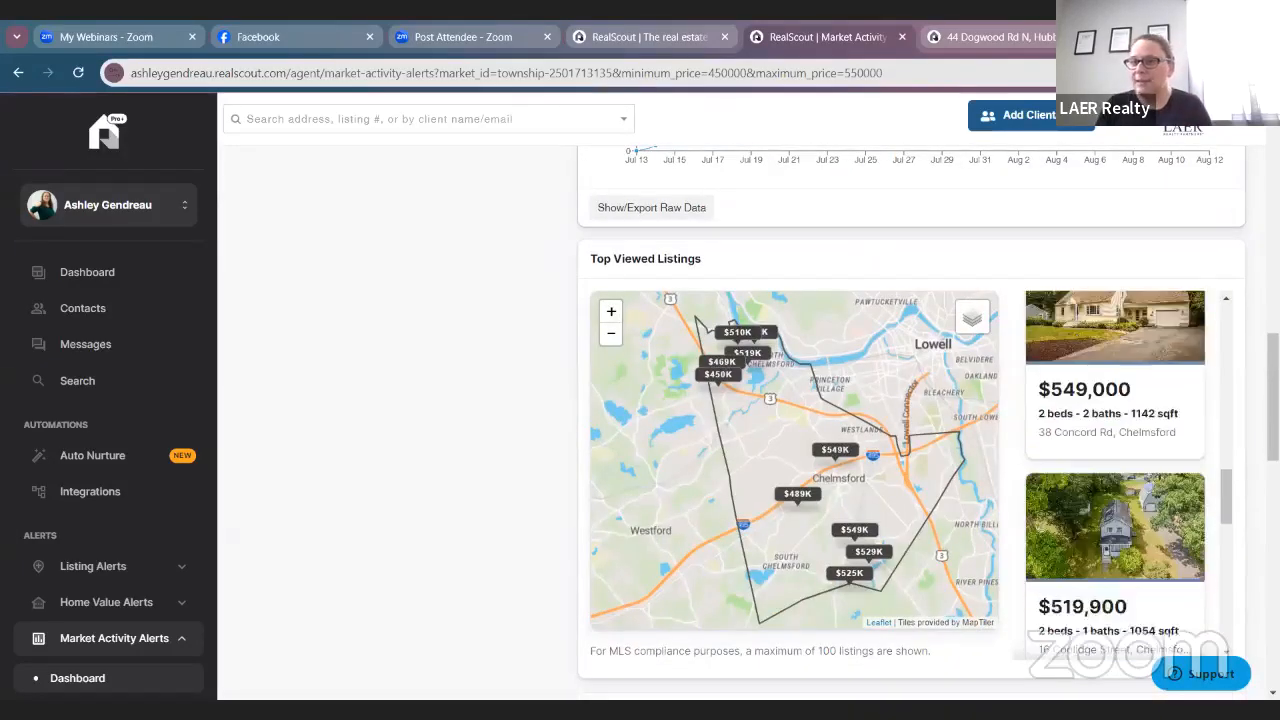
scroll(1198, 290, up, 2)
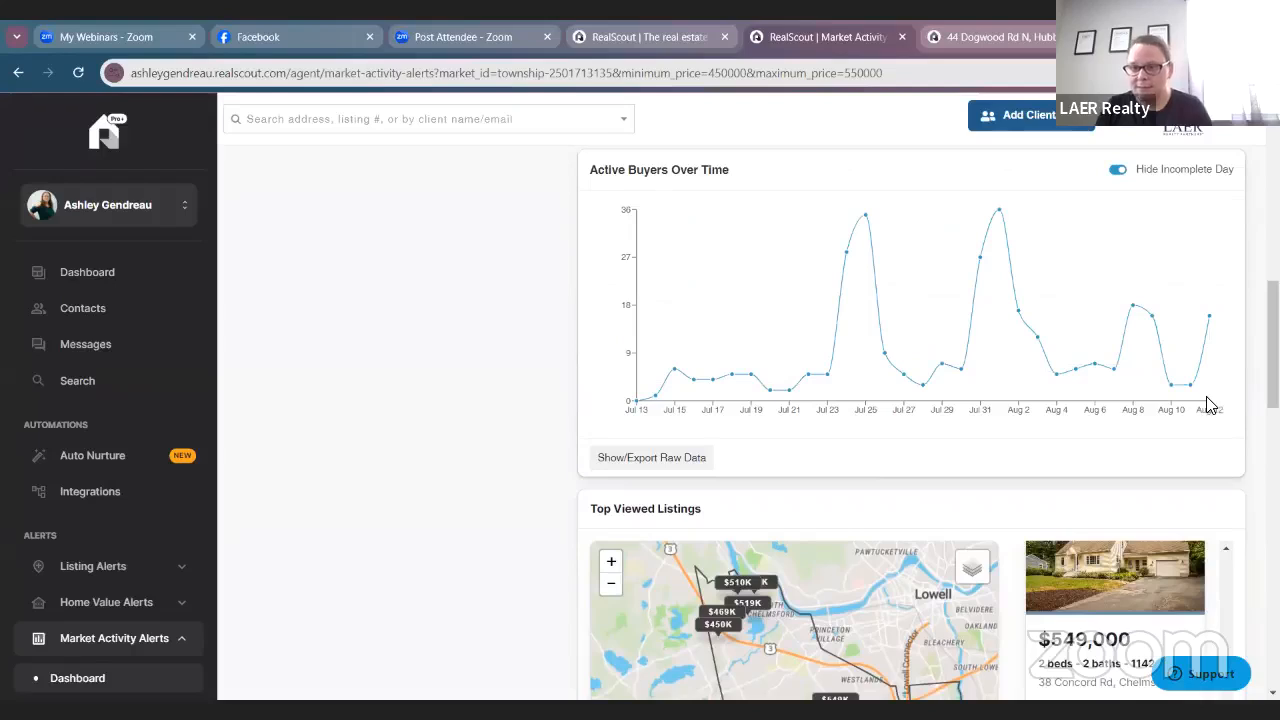
mouse_move(1208, 404)
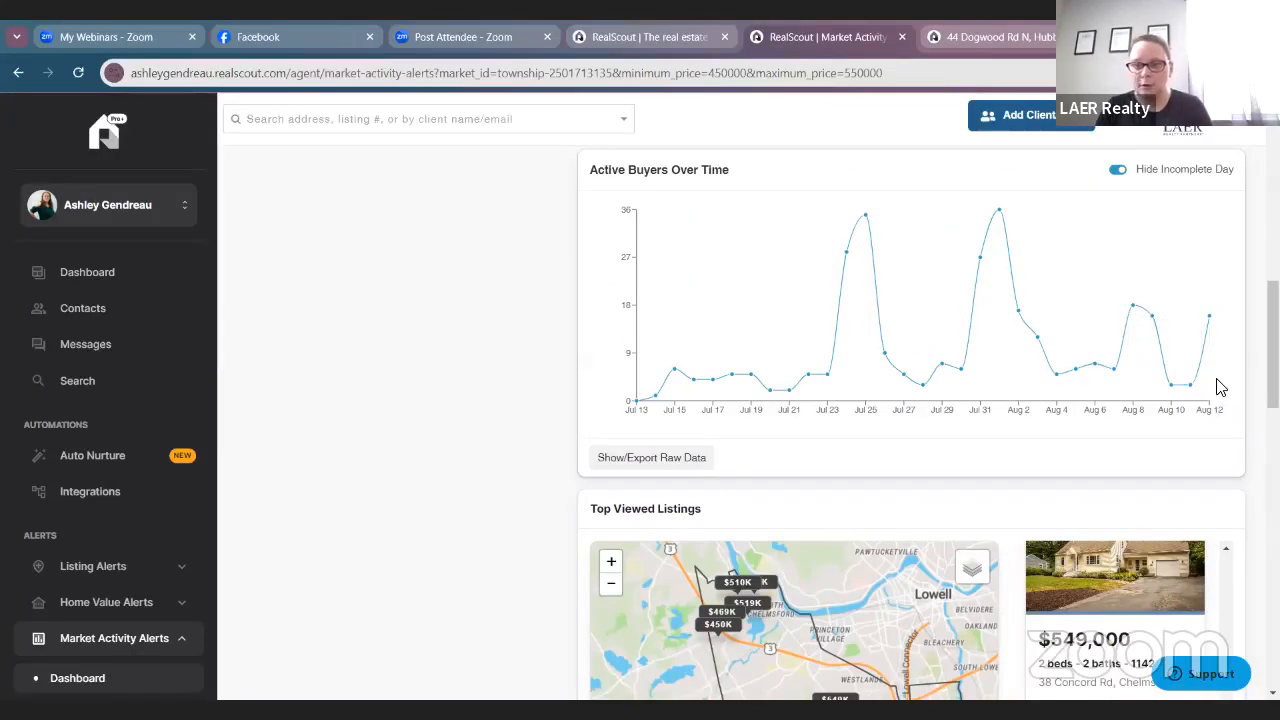
mouse_move(1207, 326)
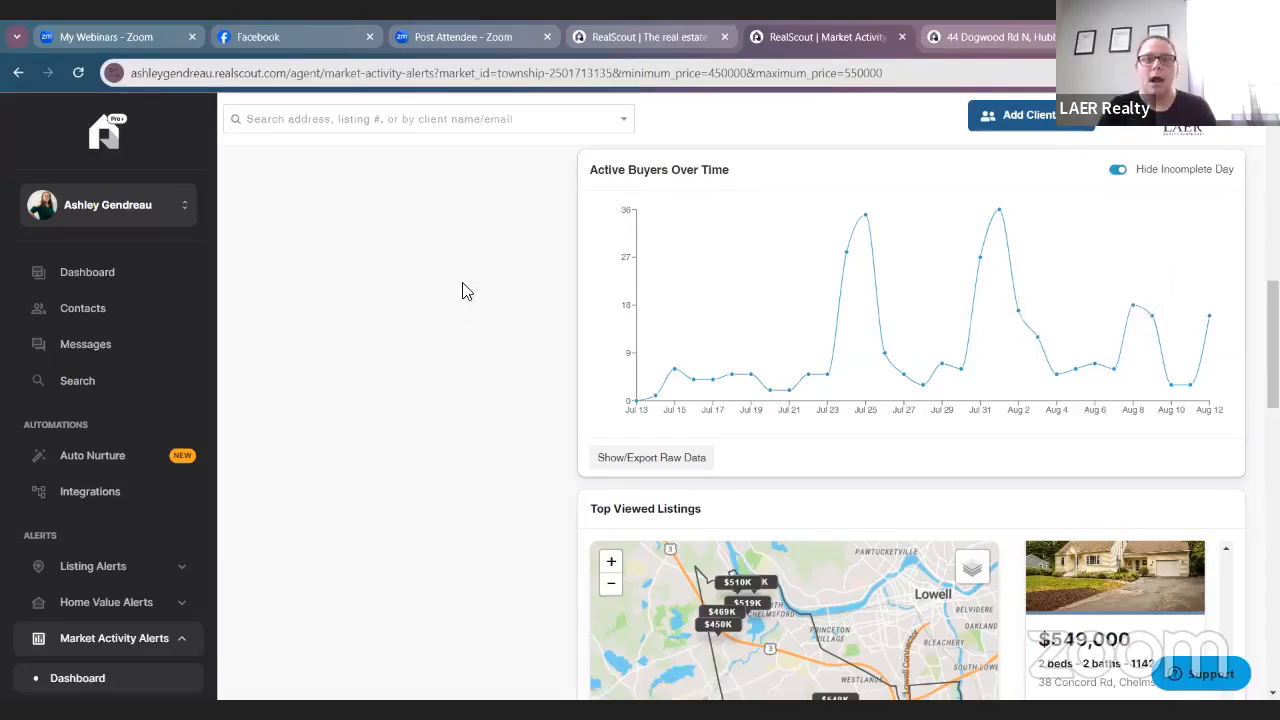
scroll(950, 443, up, 10)
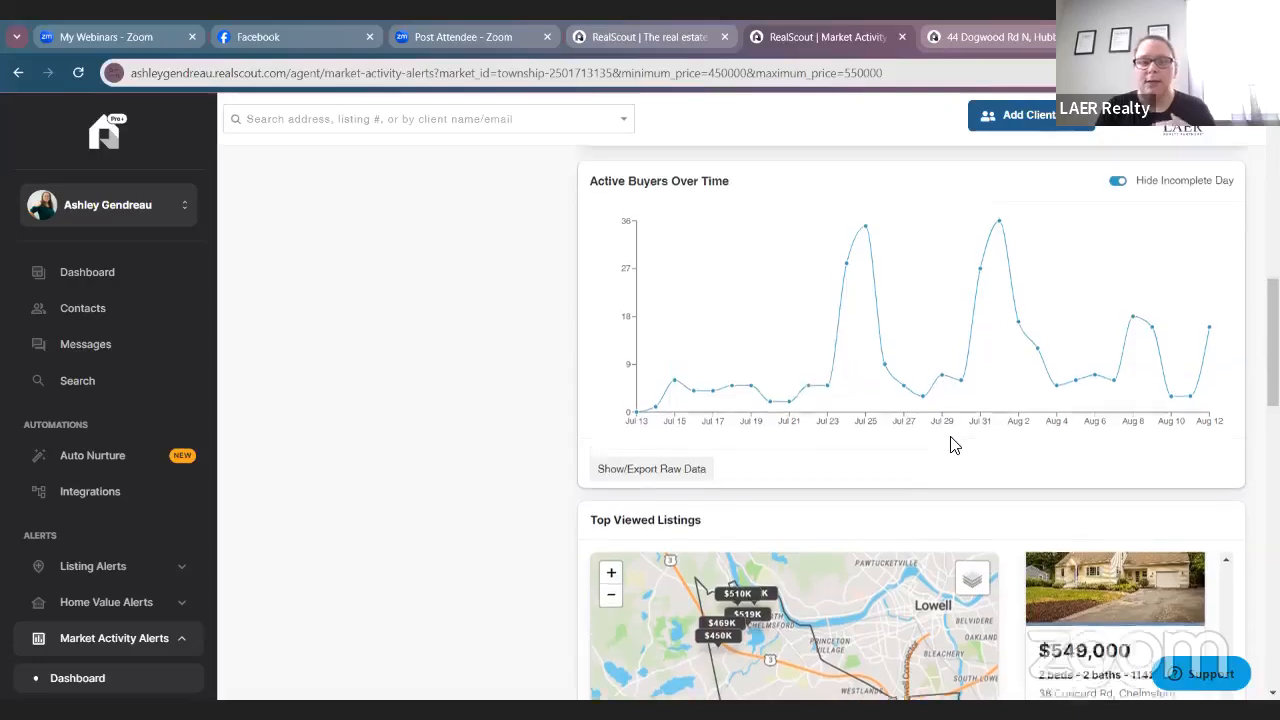
scroll(944, 442, down, 10)
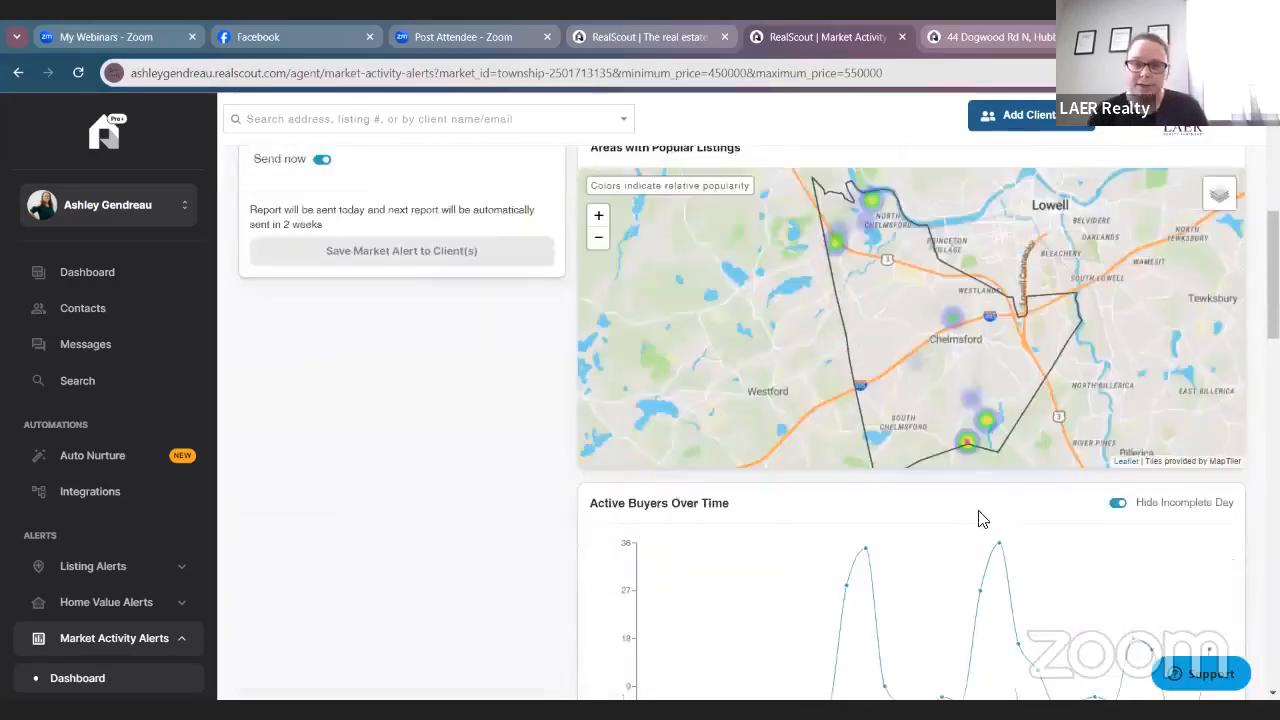
scroll(944, 430, down, 10)
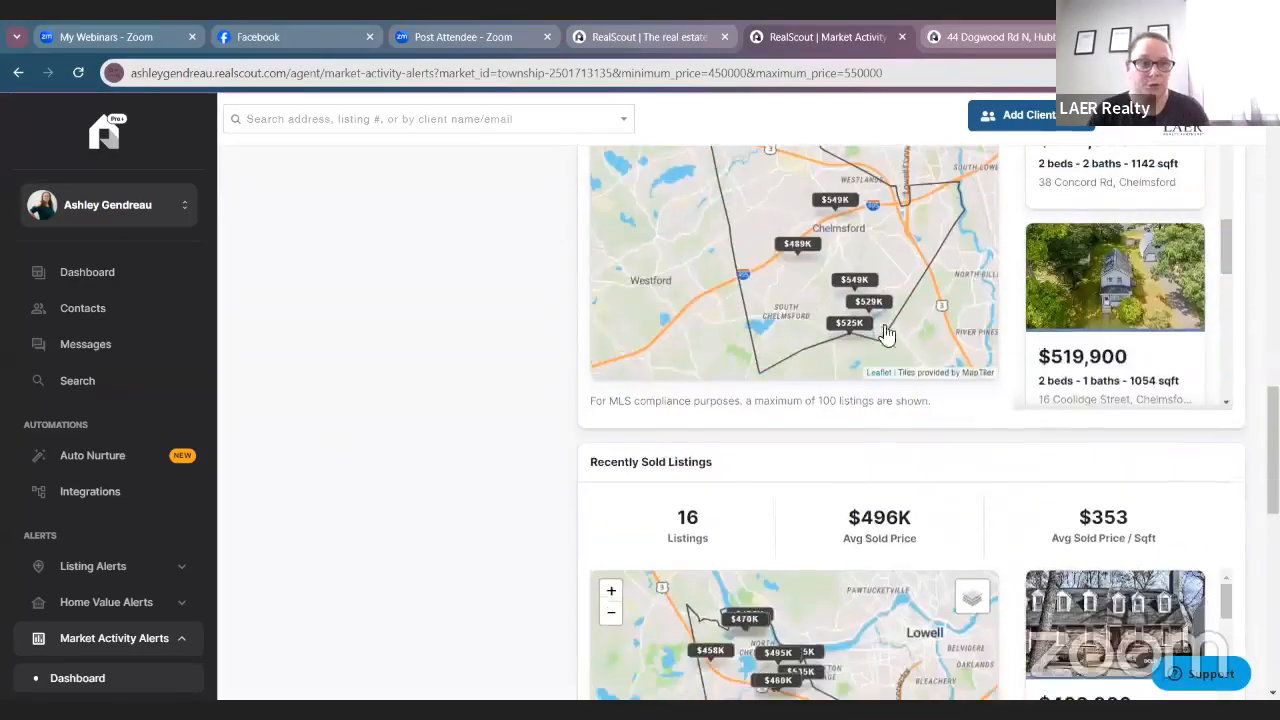
click(819, 364)
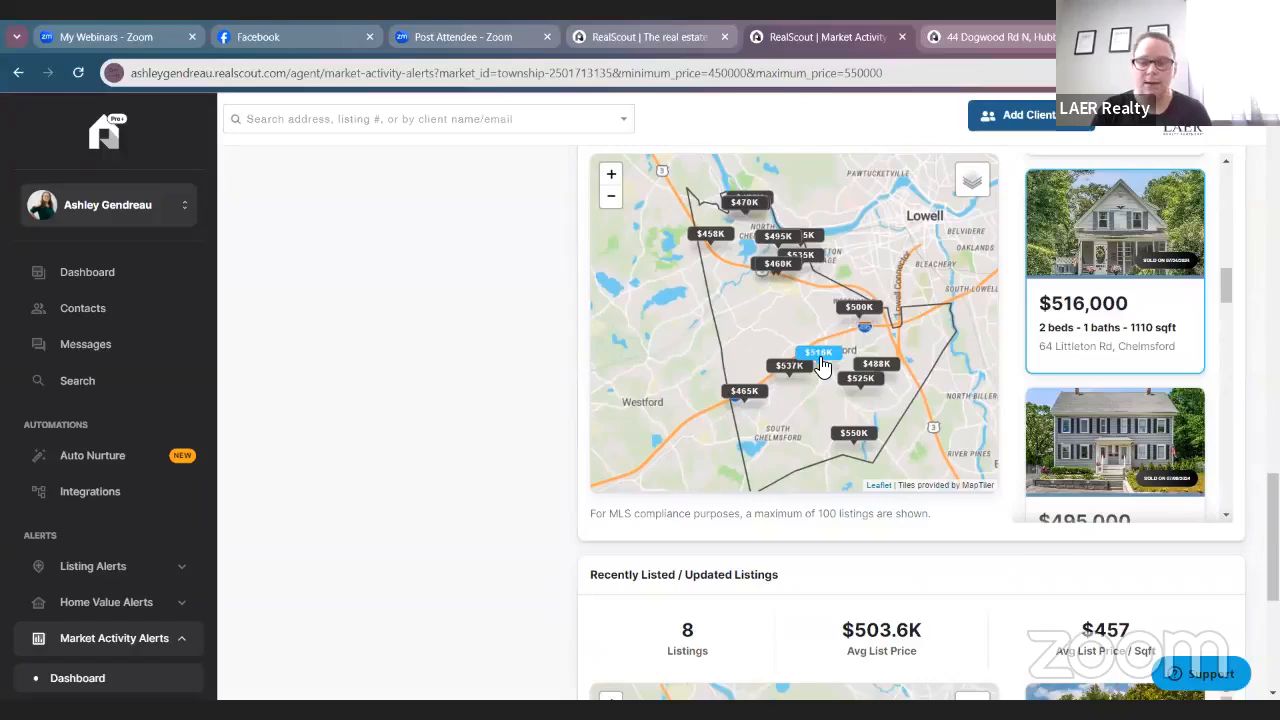
scroll(749, 371, down, 3)
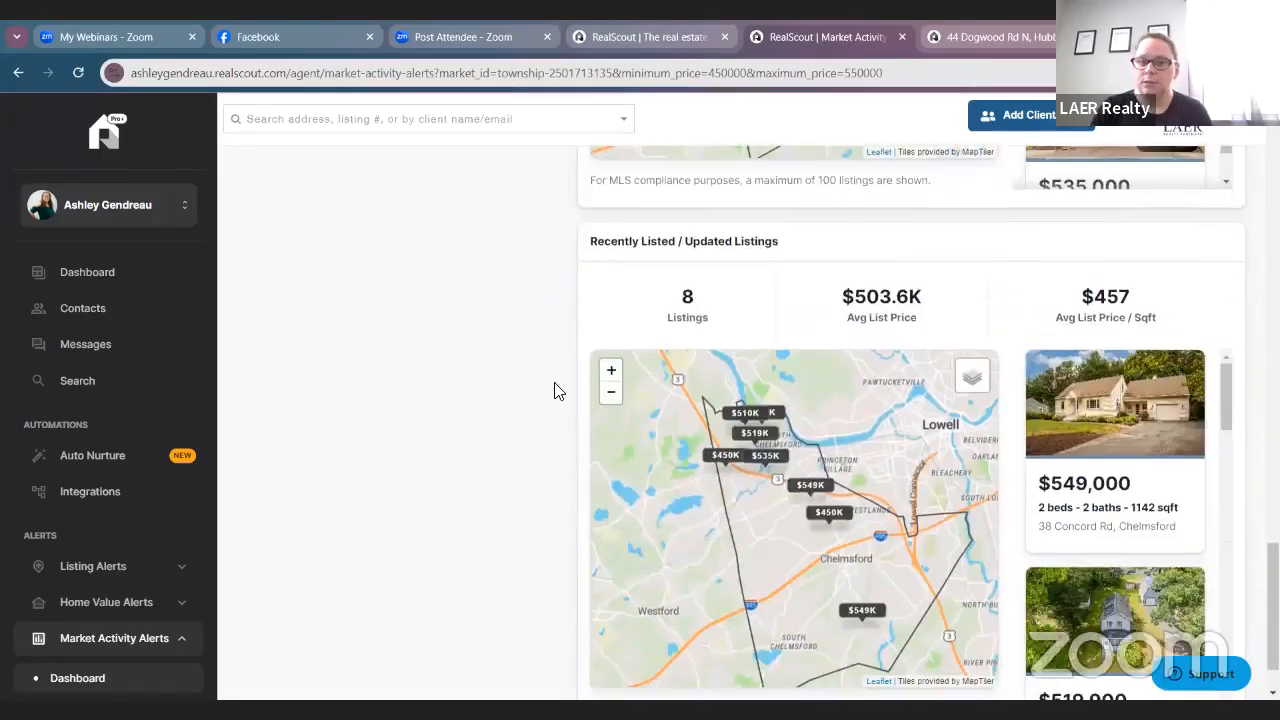
scroll(560, 405, down, 1)
scroll(1040, 435, down, 5)
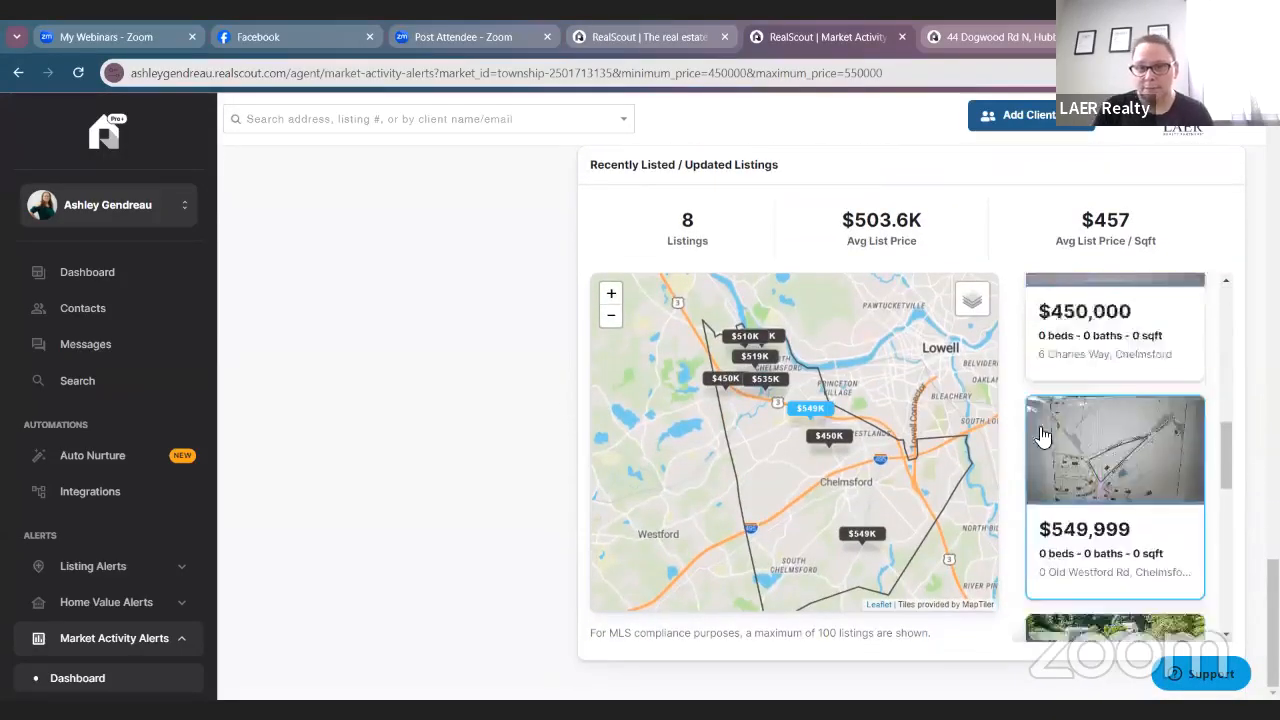
scroll(1040, 435, up, 8)
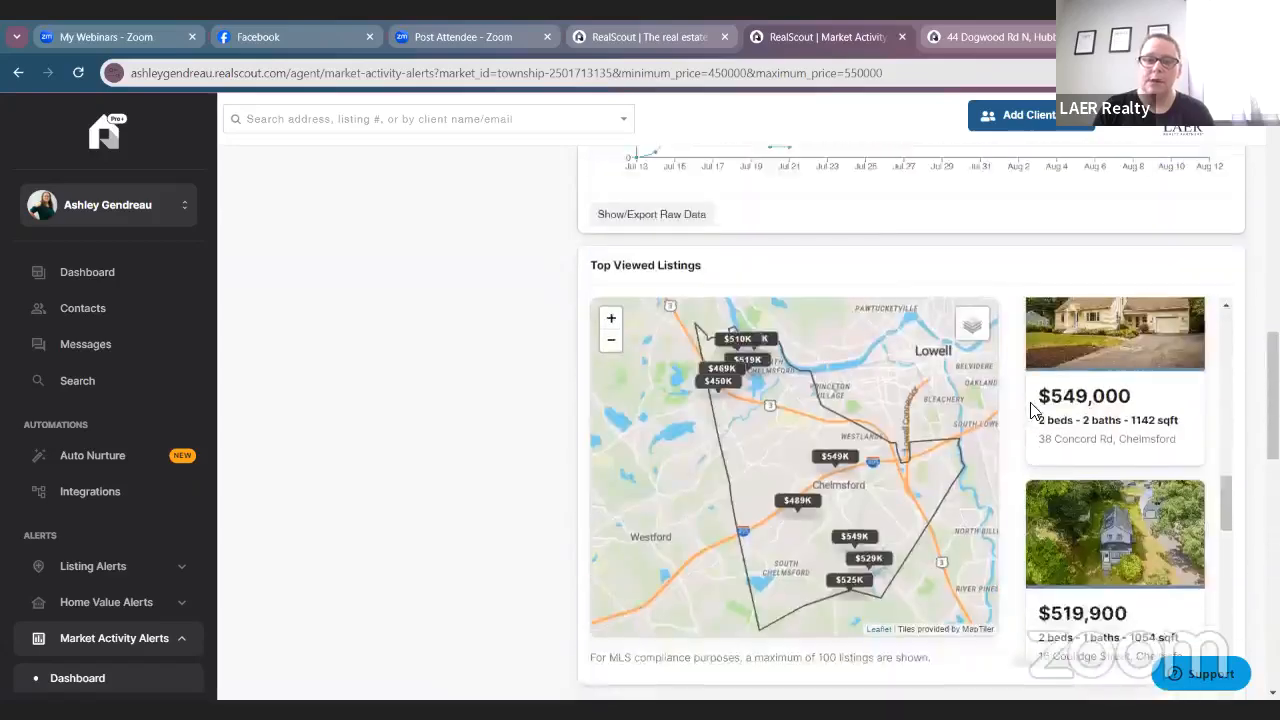
scroll(1030, 400, up, 10)
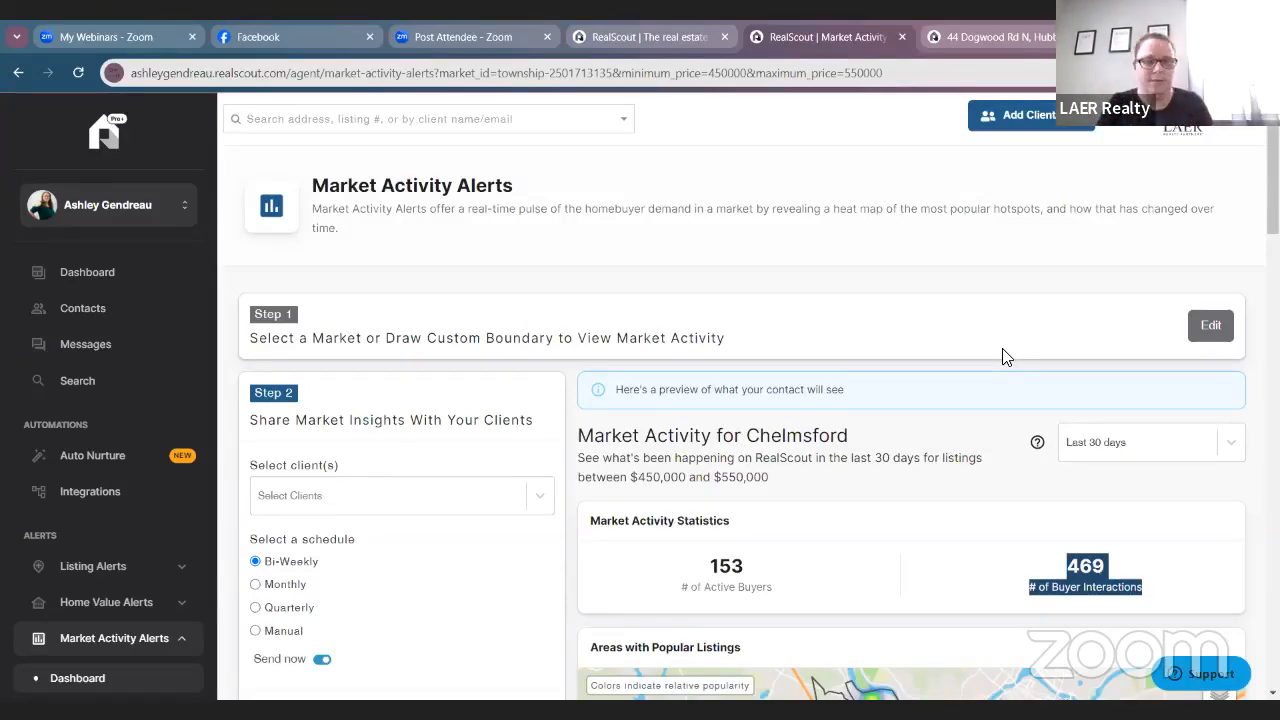
scroll(977, 348, down, 3)
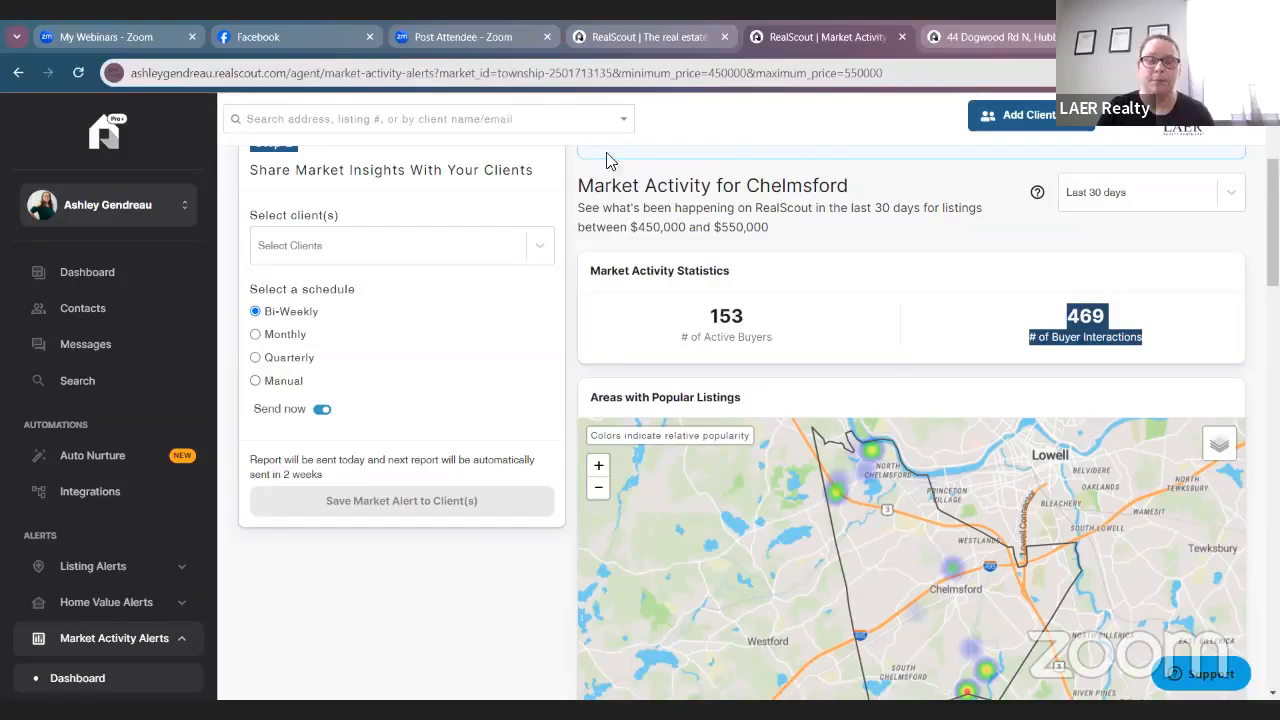
Save the bi-weekly Chelmsford market alert, with Send now on, to the chosen client.
click(455, 245)
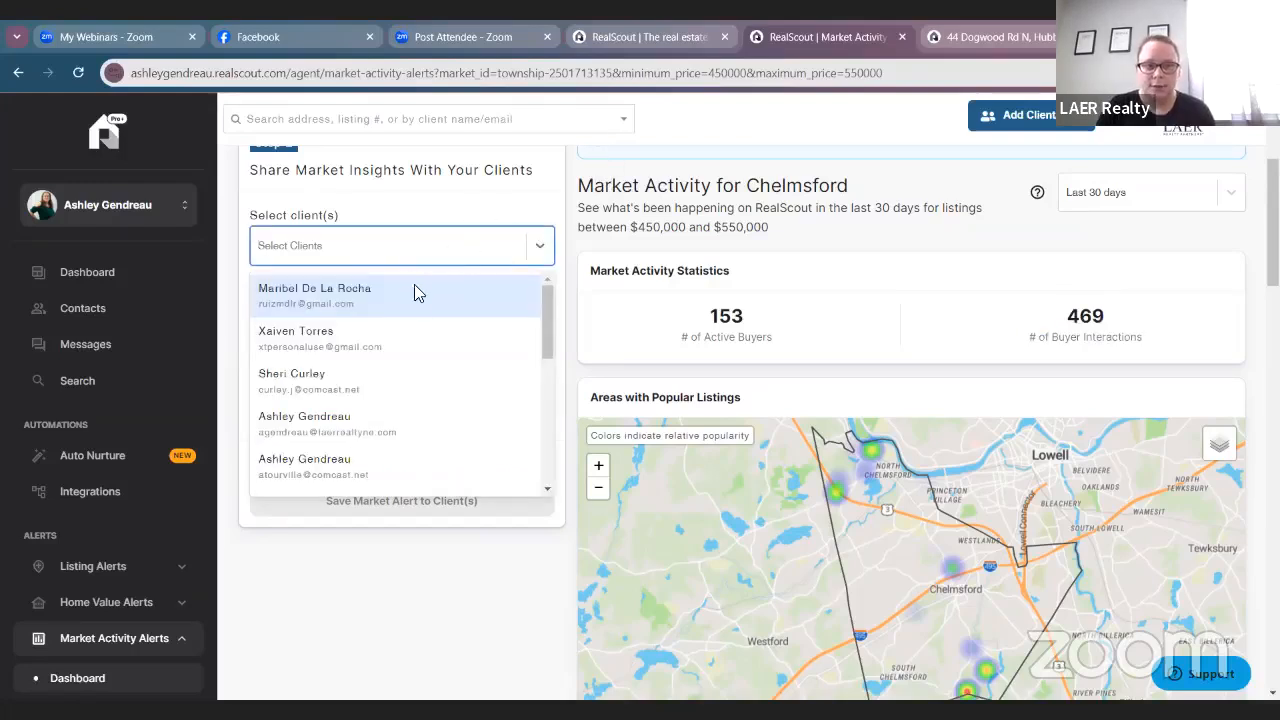
click(384, 474)
click(434, 574)
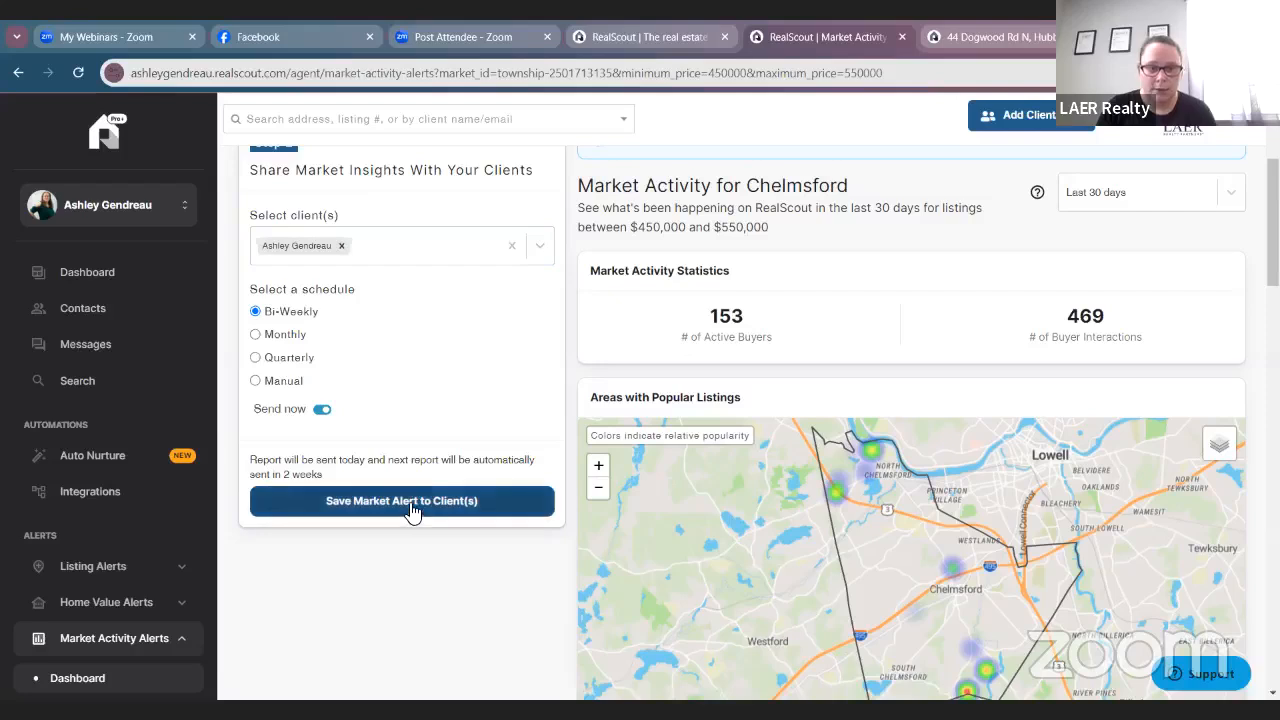
click(411, 507)
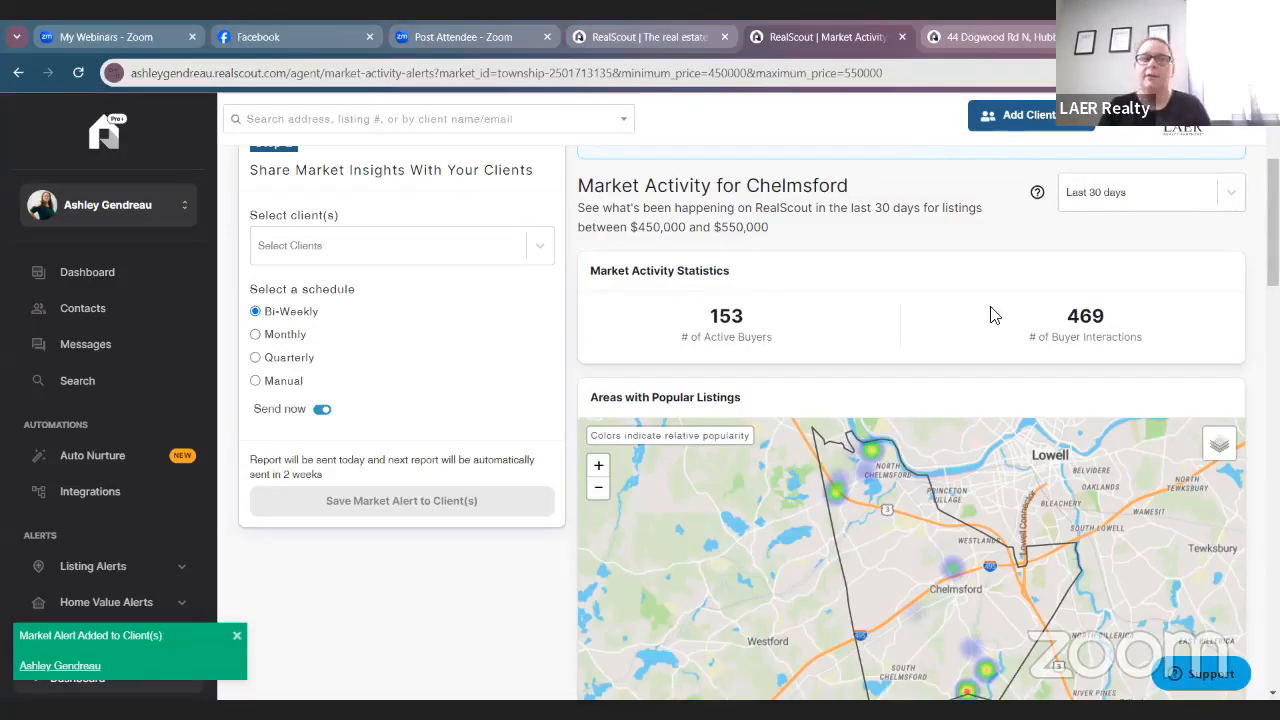
scroll(160, 455, down, 2)
Open the Home Value Alerts dashboard and look over its Active Alerts table.
click(165, 450)
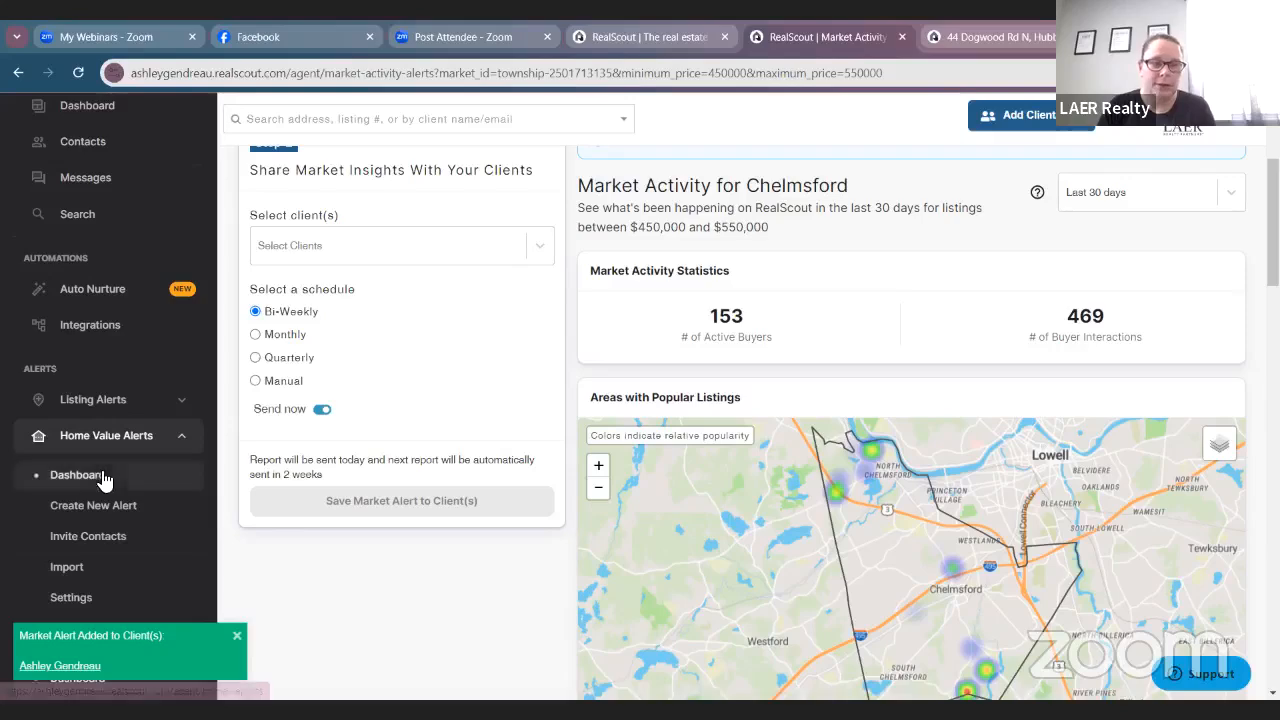
click(100, 464)
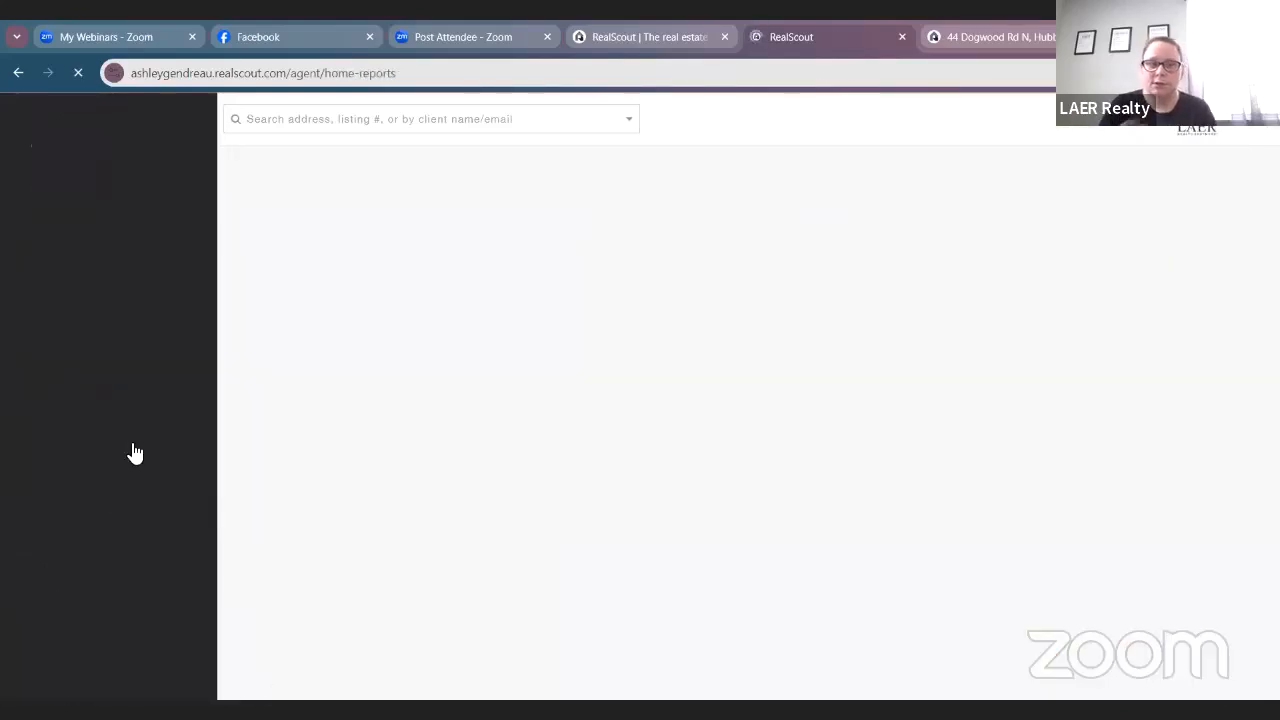
scroll(643, 323, down, 4)
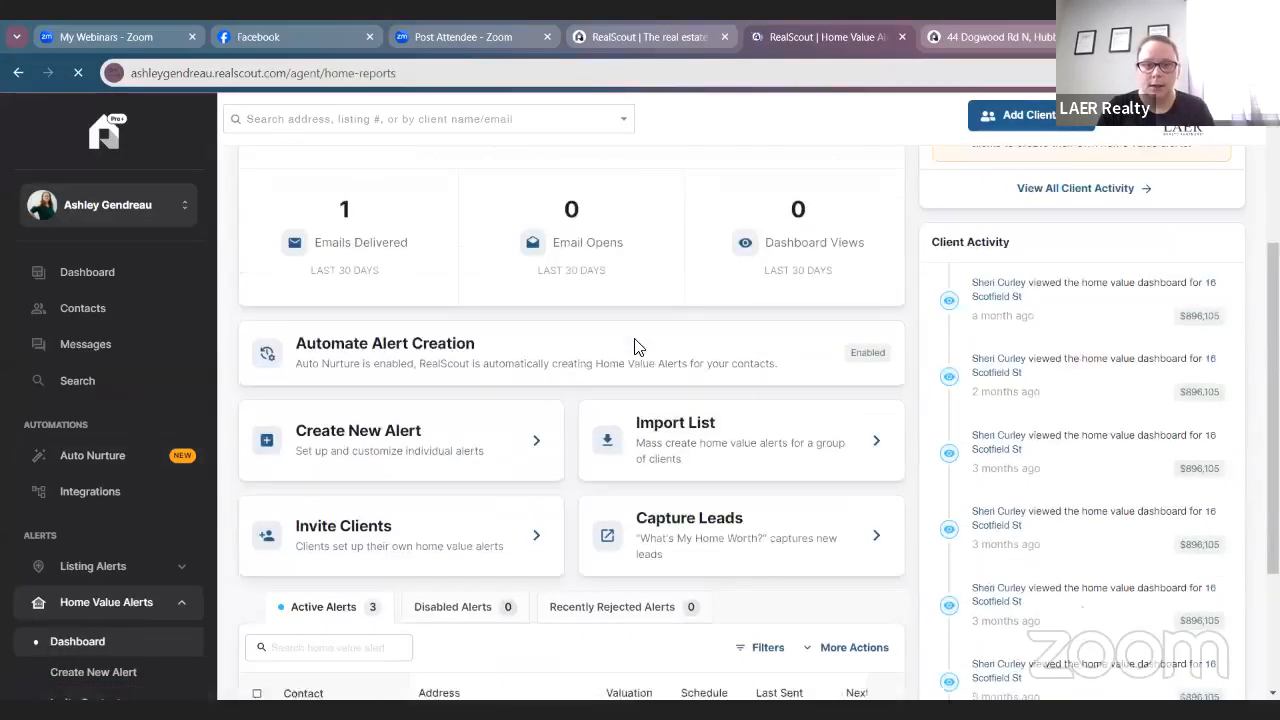
scroll(645, 400, up, 4)
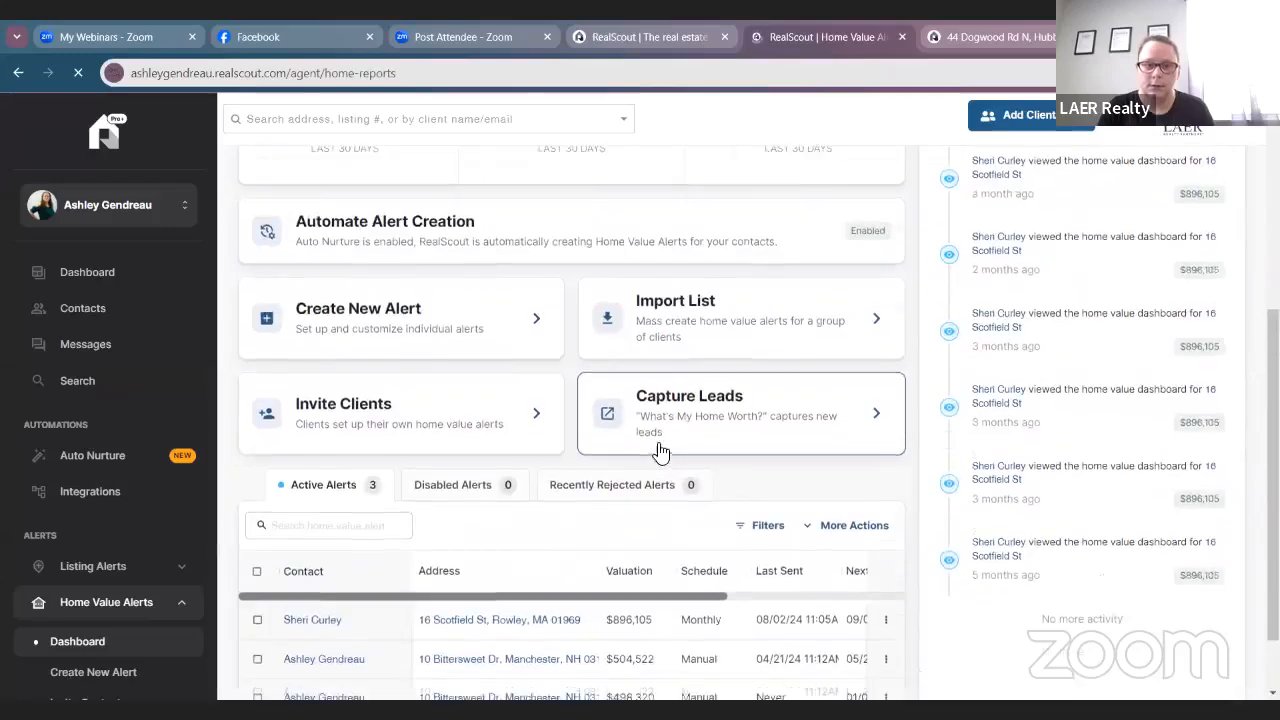
scroll(603, 317, down, 4)
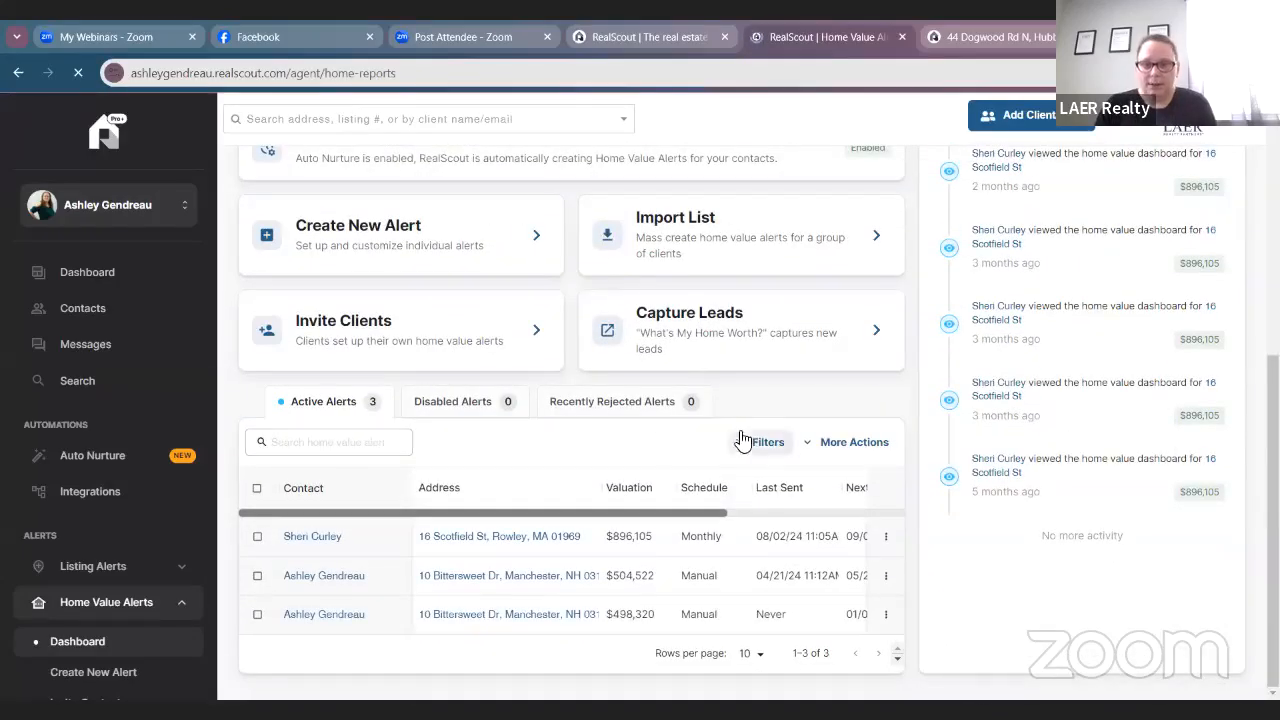
scroll(1050, 571, up, 5)
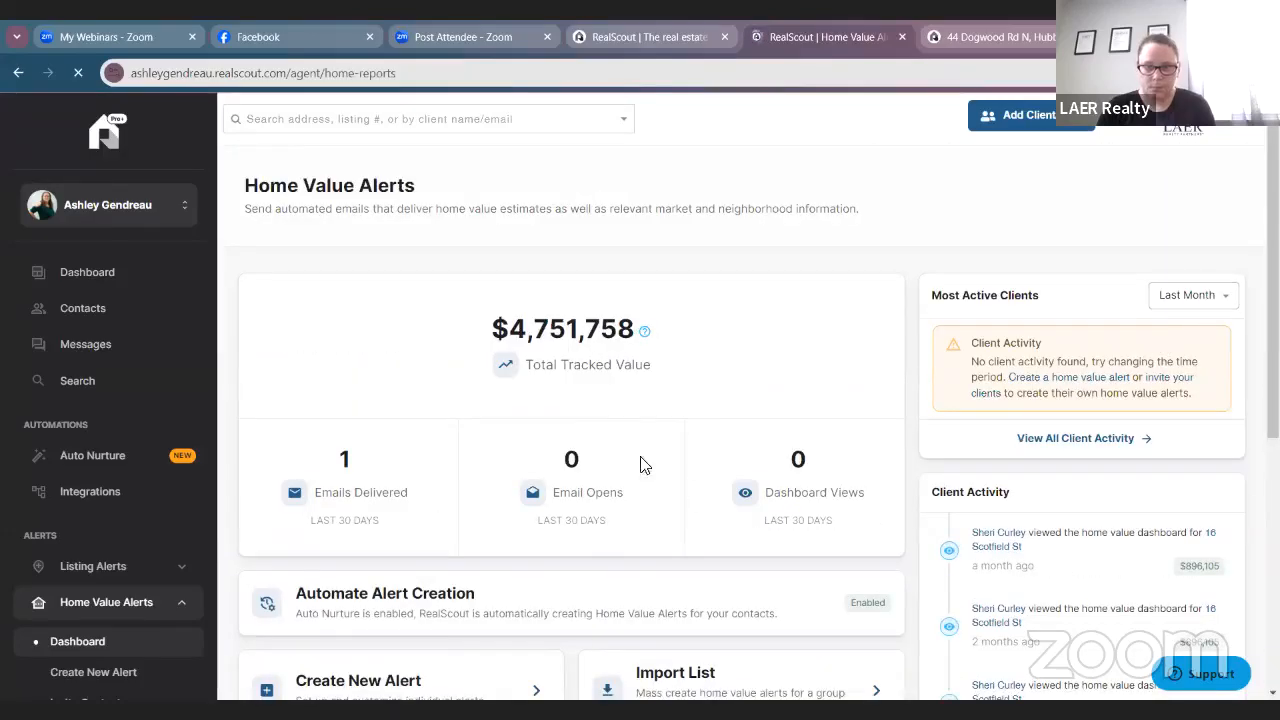
scroll(620, 451, down, 4)
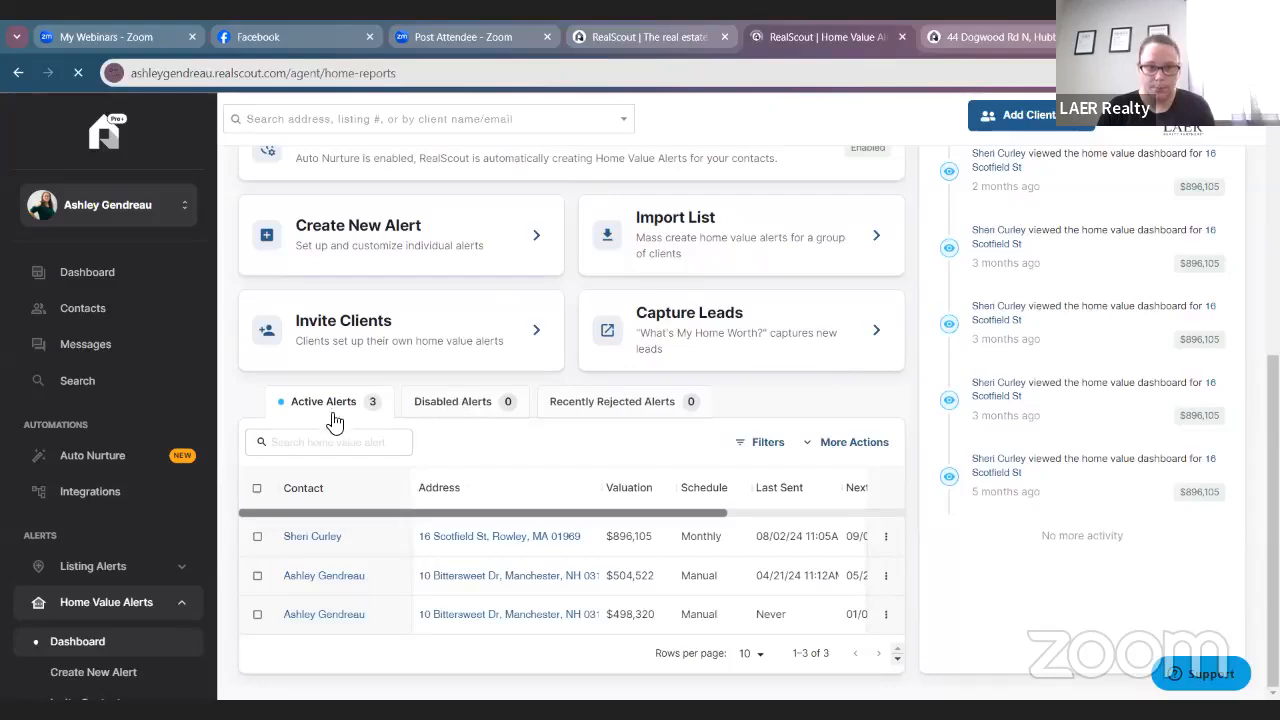
scroll(362, 540, up, 4)
scroll(372, 543, down, 2)
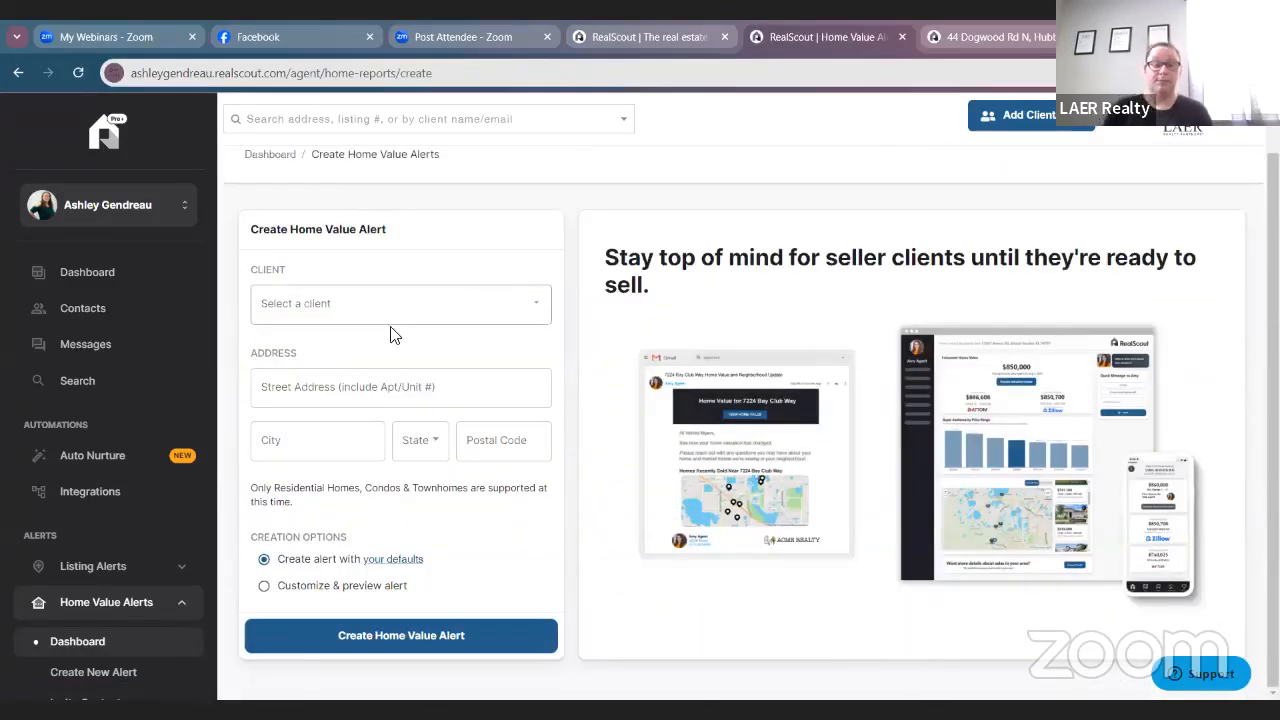
Choose the client and fill in the suggested Chelmsford street address, removing its trailing period.
click(425, 317)
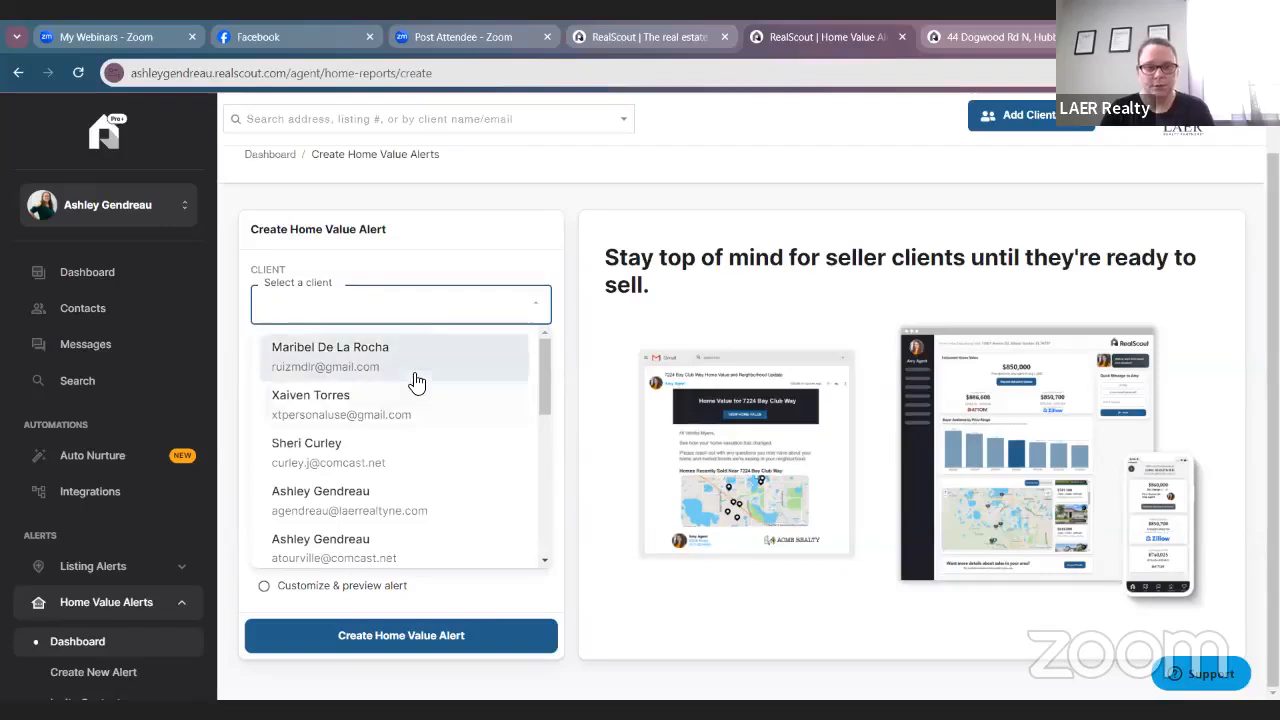
scroll(409, 390, down, 3)
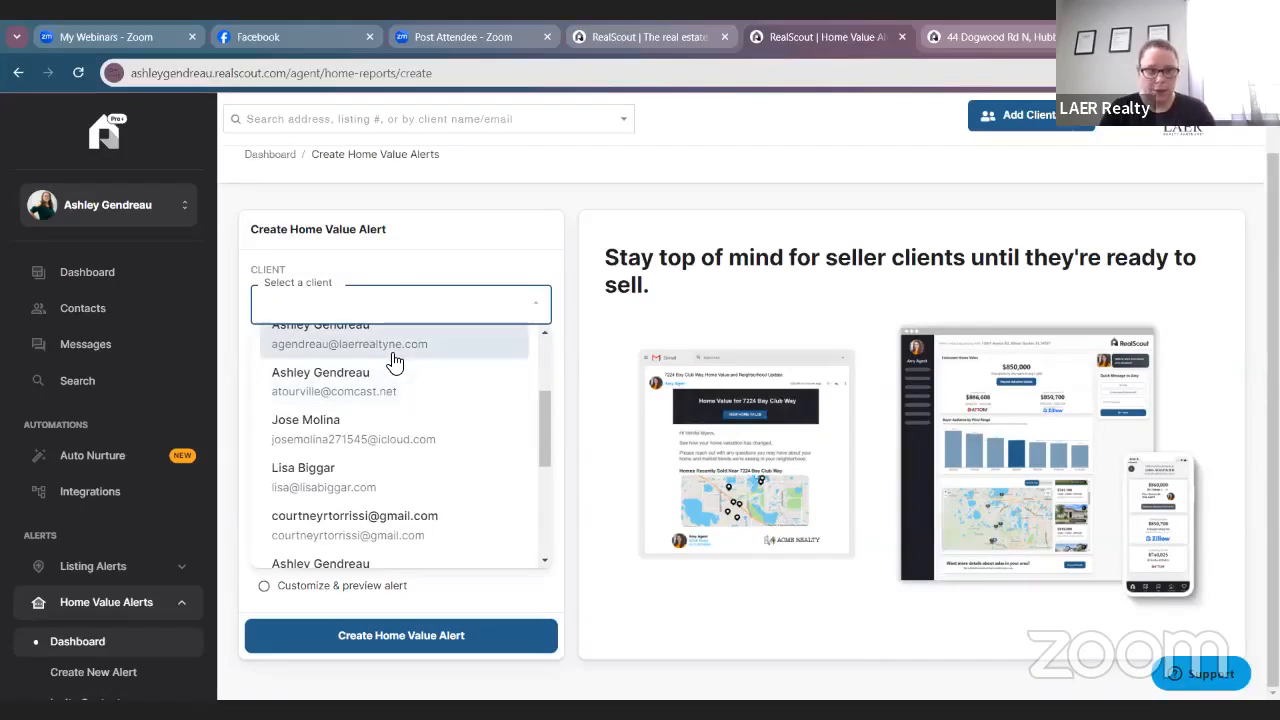
click(434, 410)
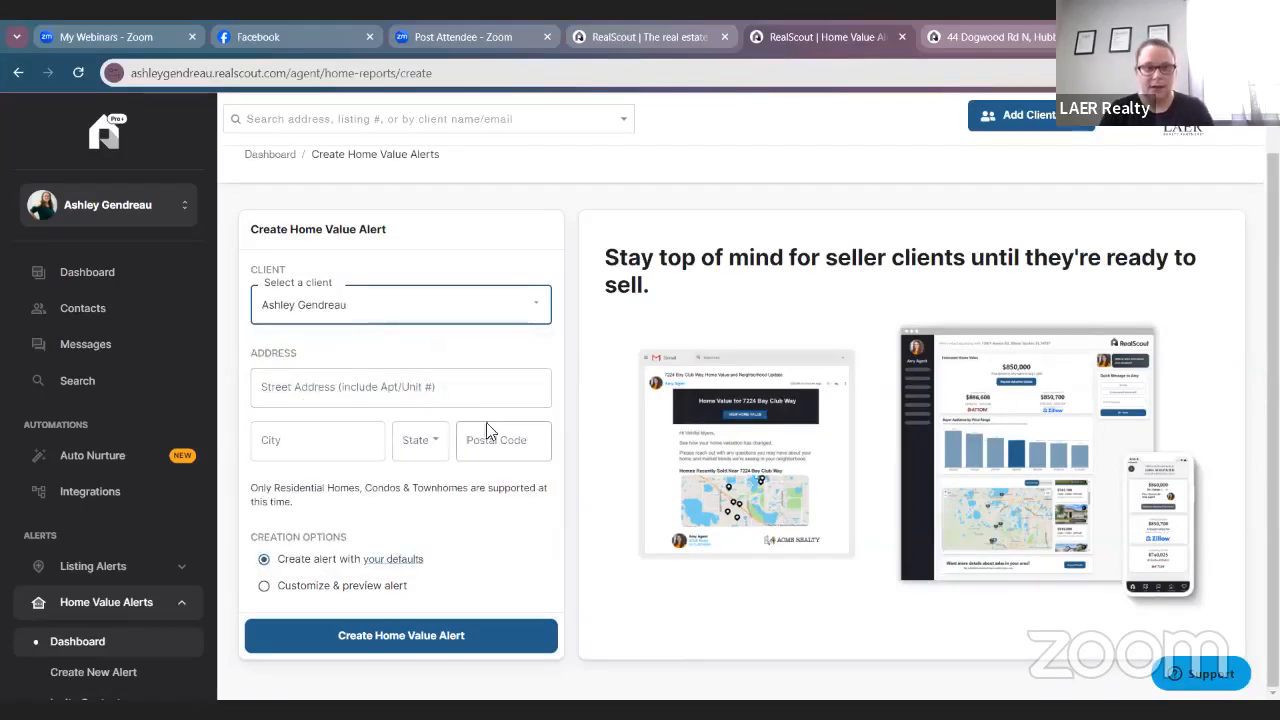
click(471, 398)
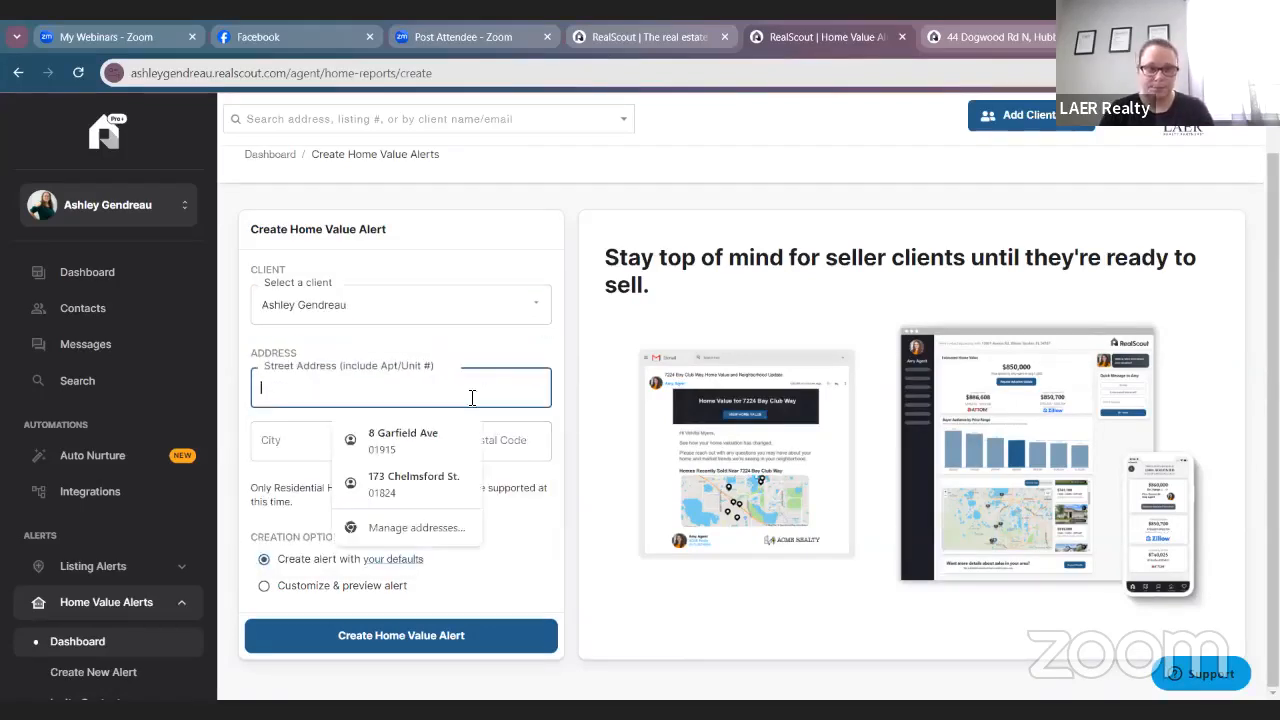
click(418, 482)
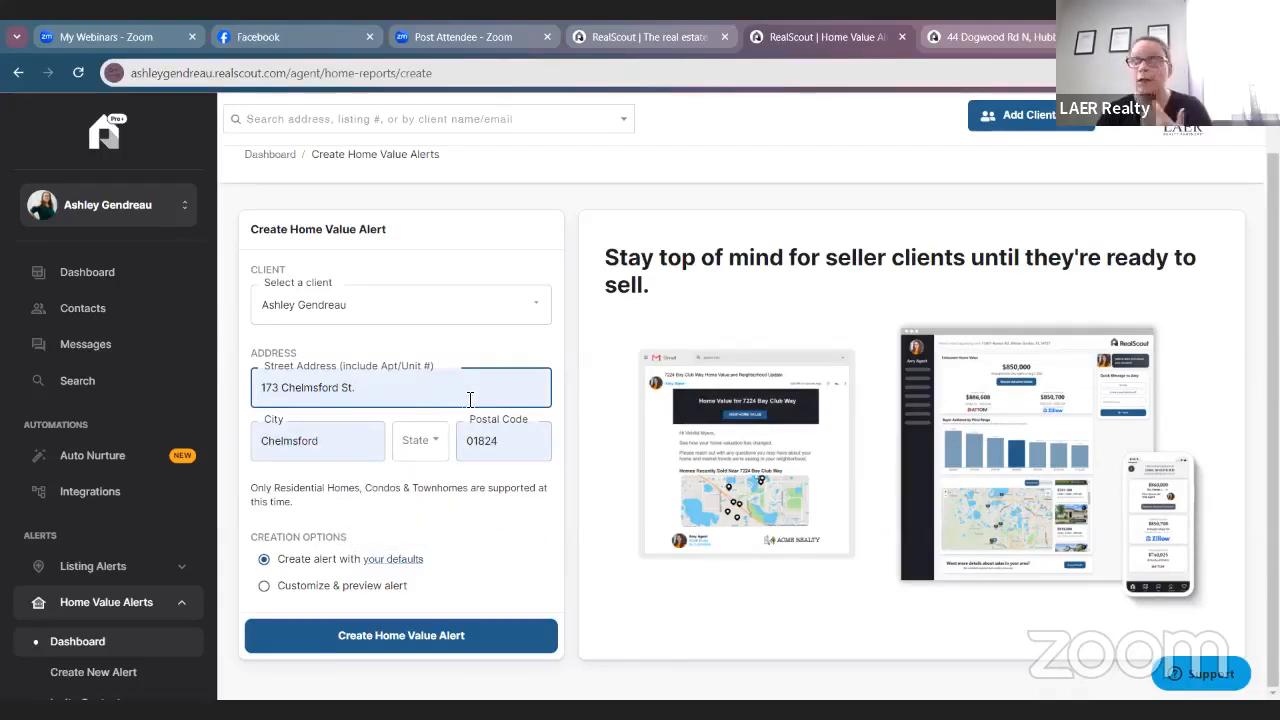
key(BackSpace)
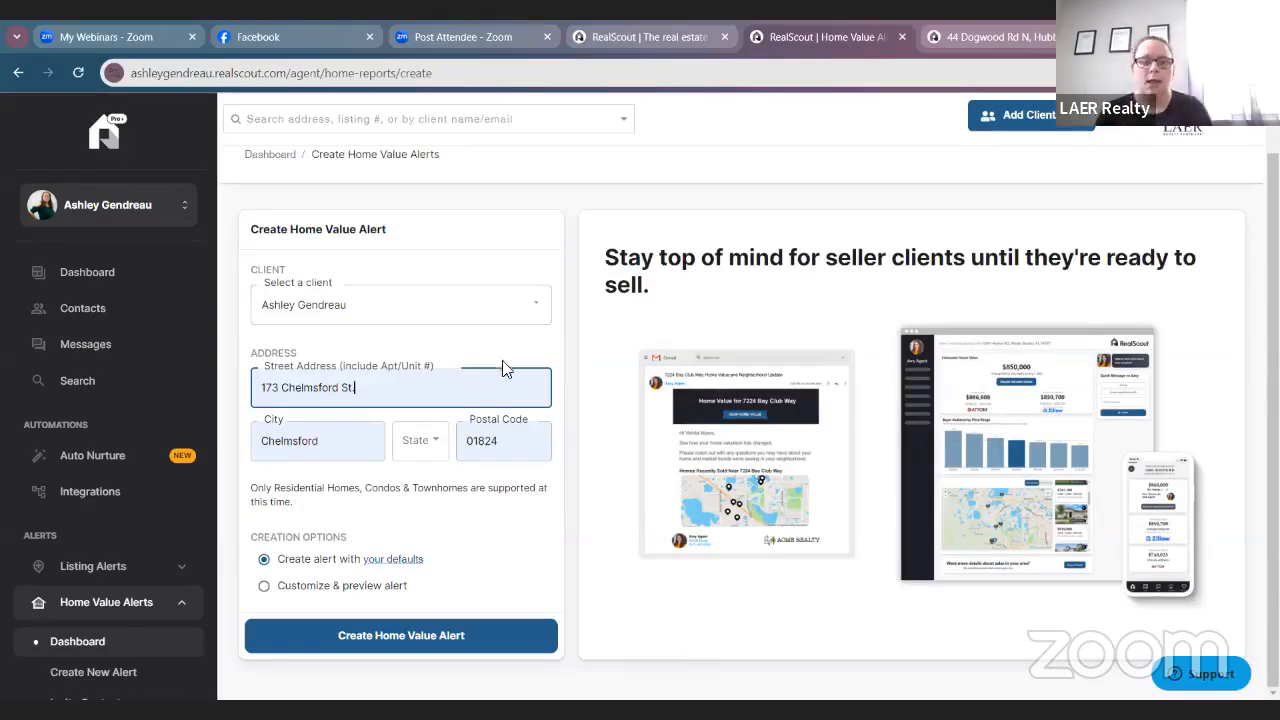
Set the state to MA and create the Home Value Alert.
click(441, 632)
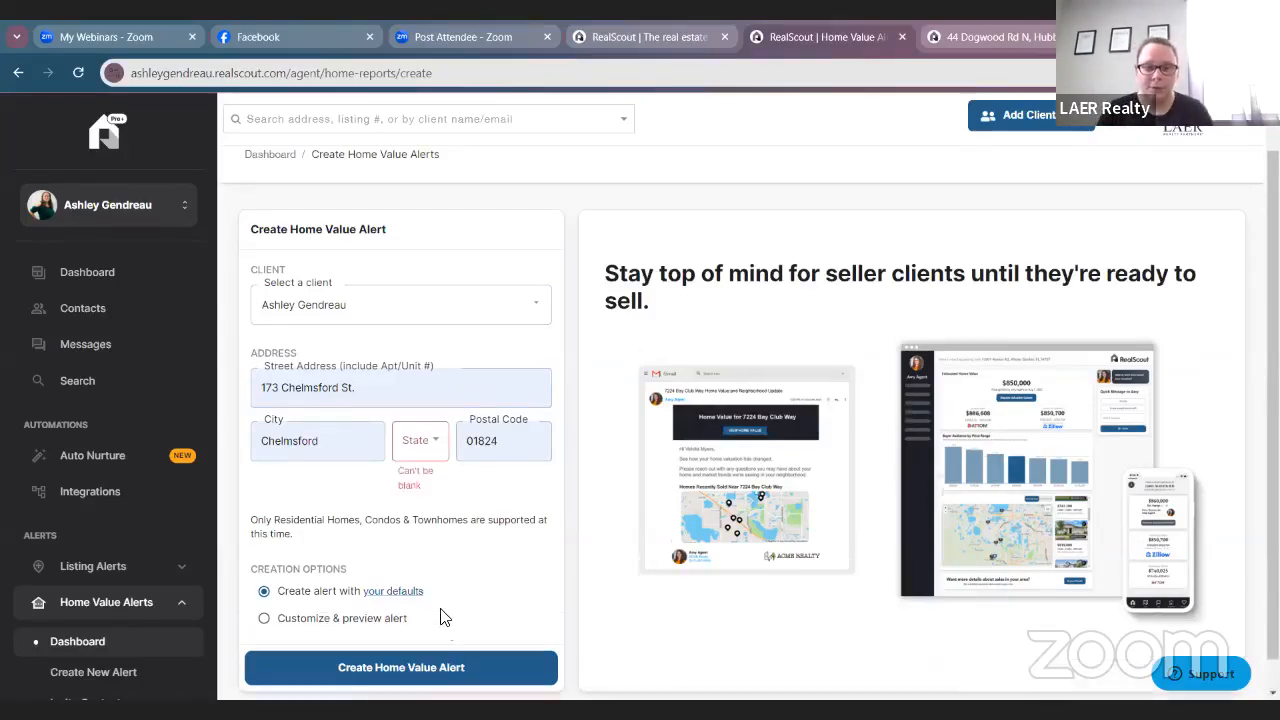
click(410, 411)
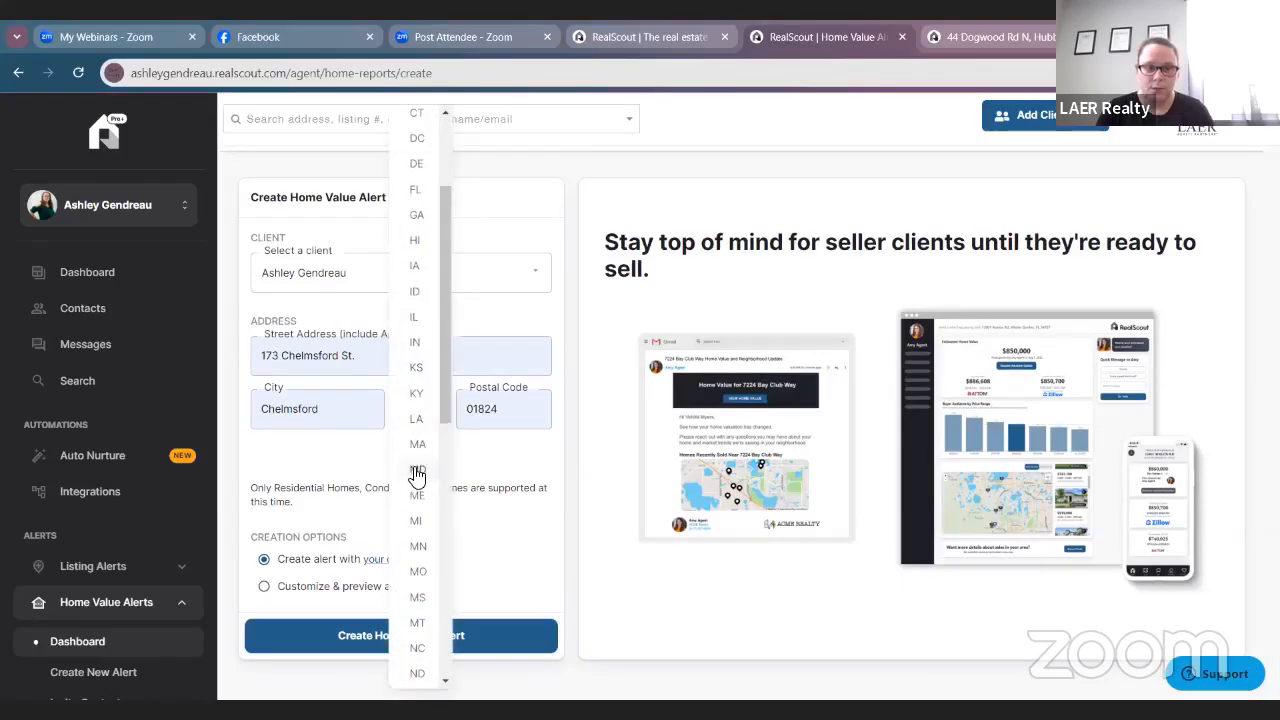
click(416, 472)
click(470, 638)
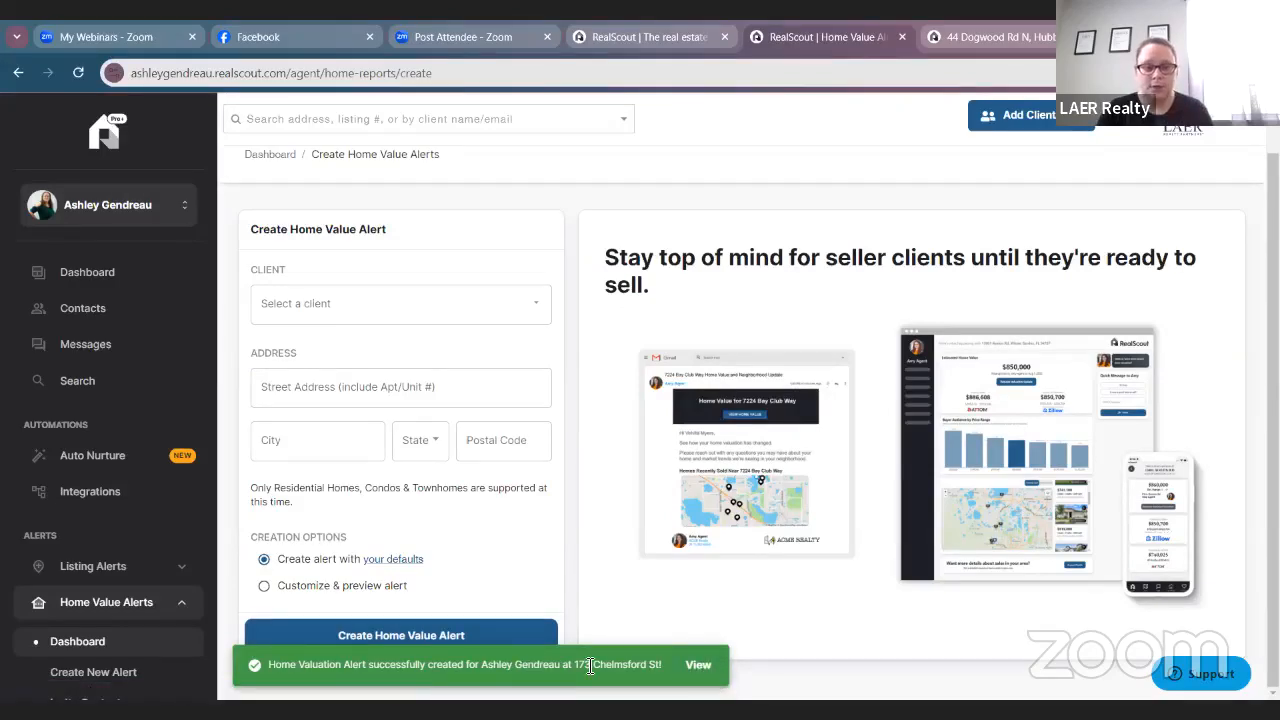
Open the new alert and review its monthly schedule from Aug 13, 2024 and the client dashboard preview.
click(699, 665)
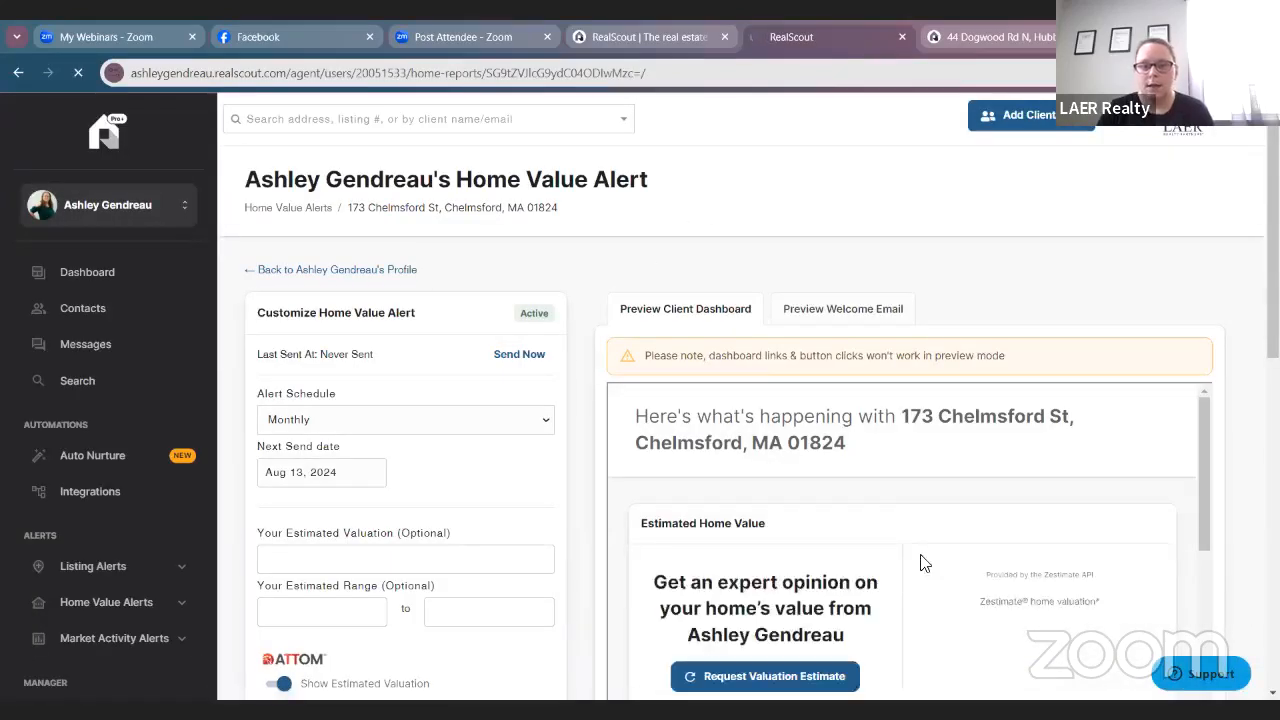
scroll(1005, 460, down, 5)
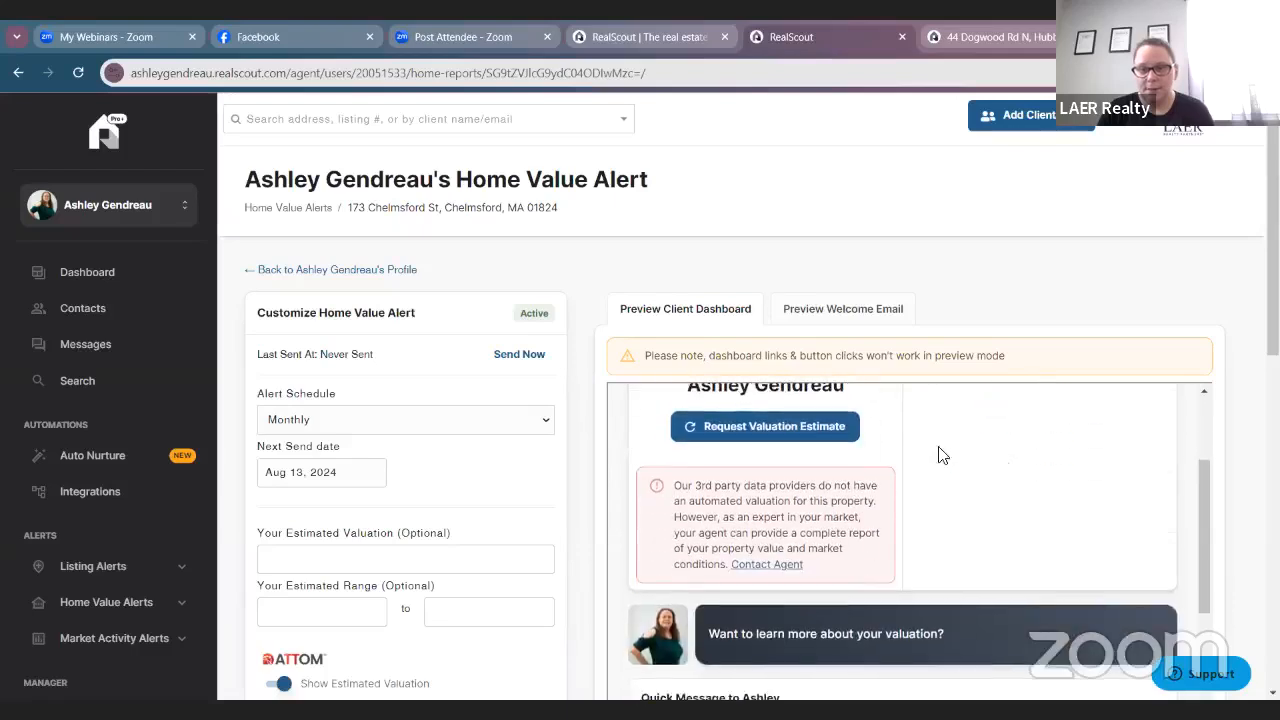
scroll(1014, 458, up, 1)
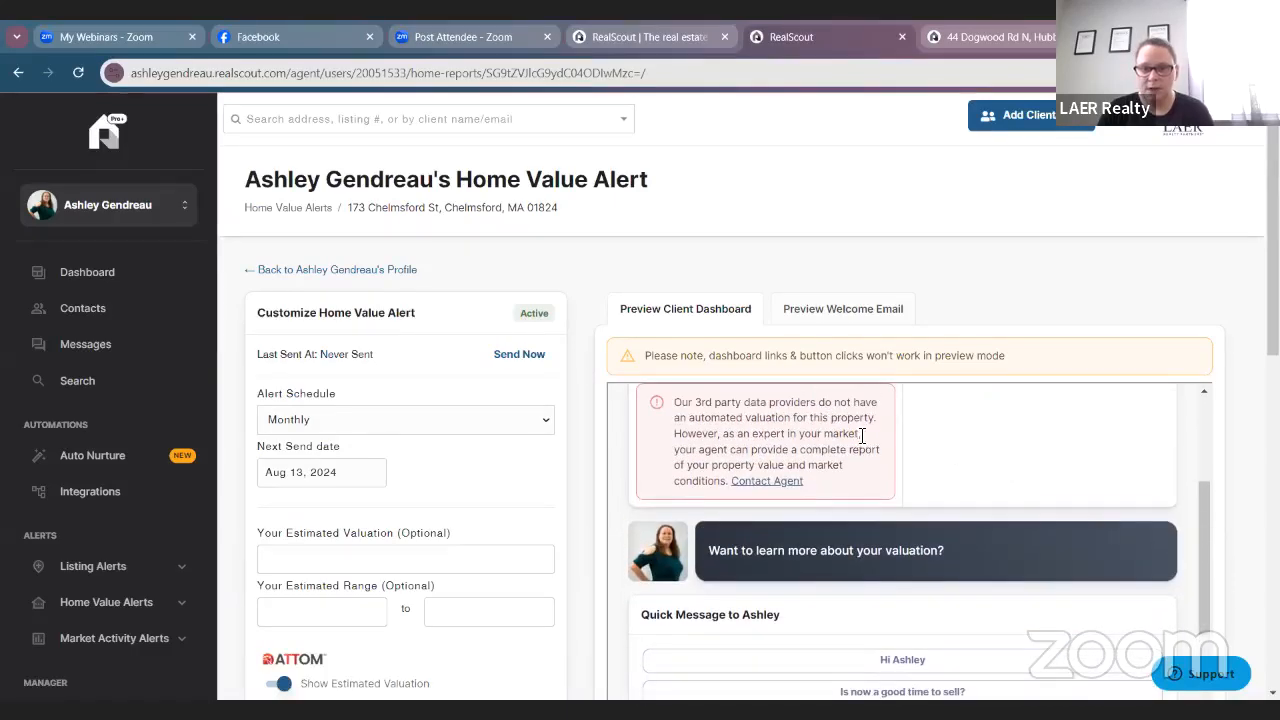
scroll(930, 480, up, 5)
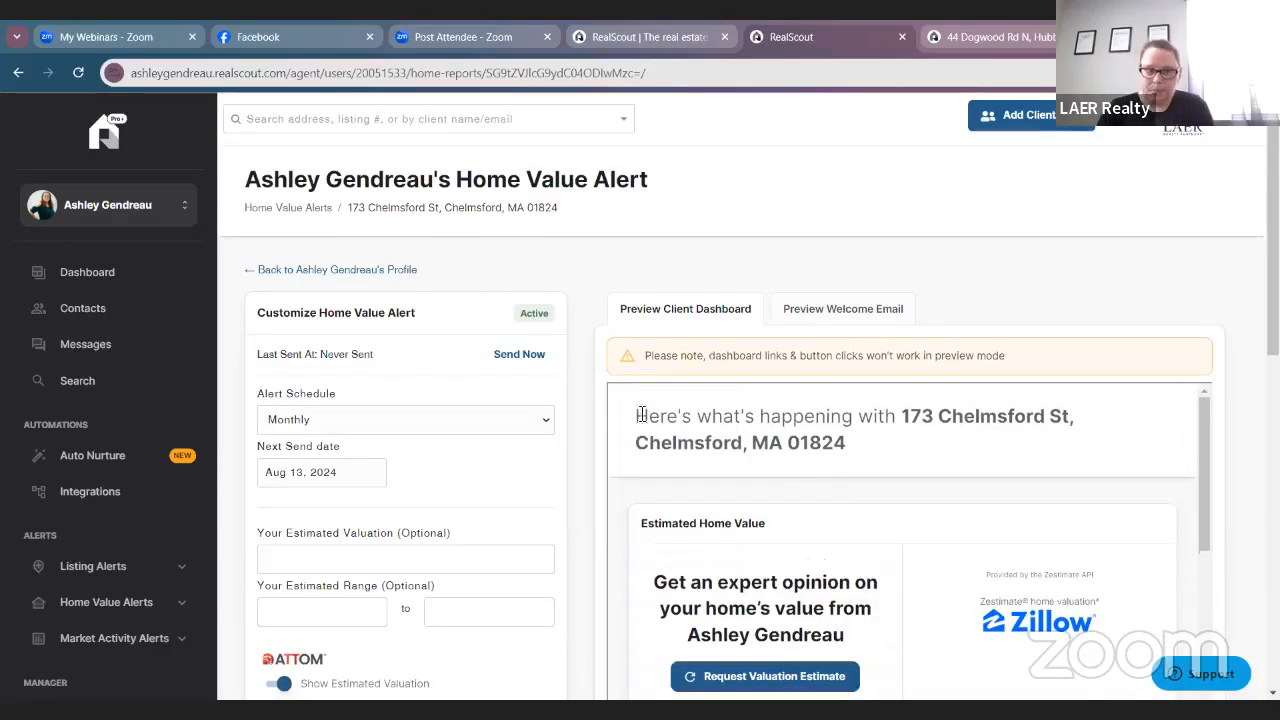
scroll(752, 508, down, 10)
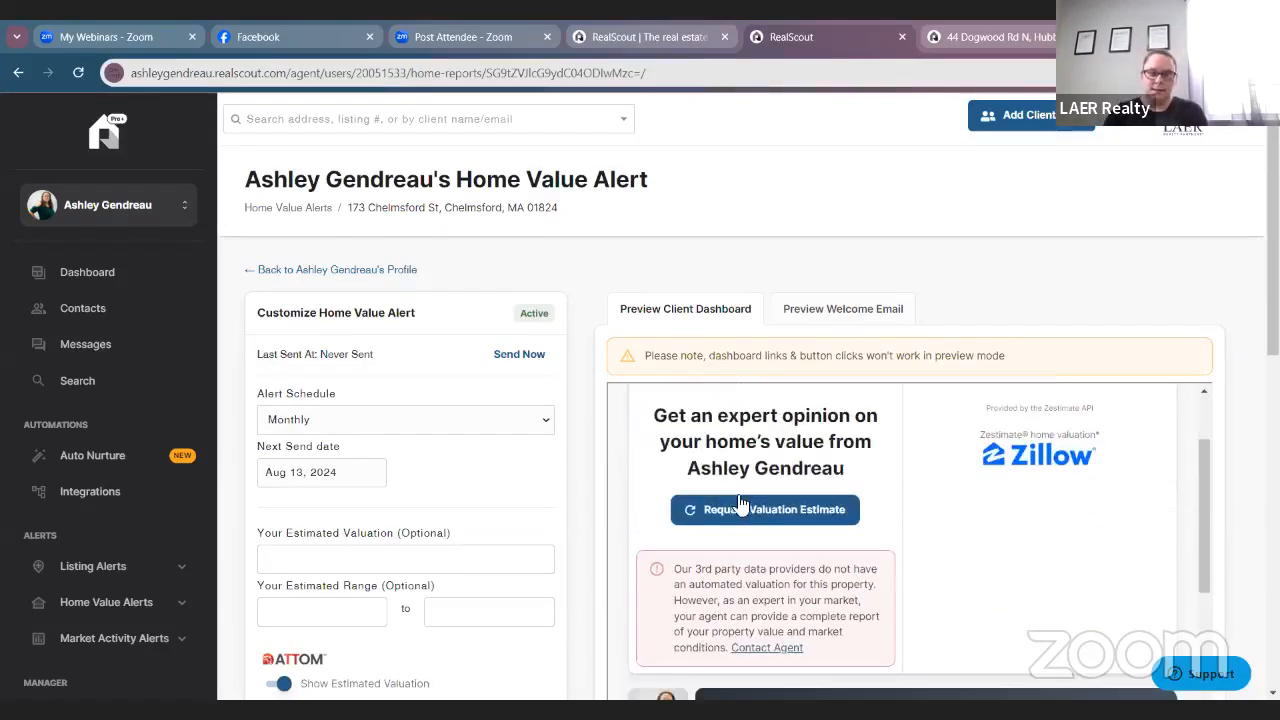
scroll(760, 528, down, 5)
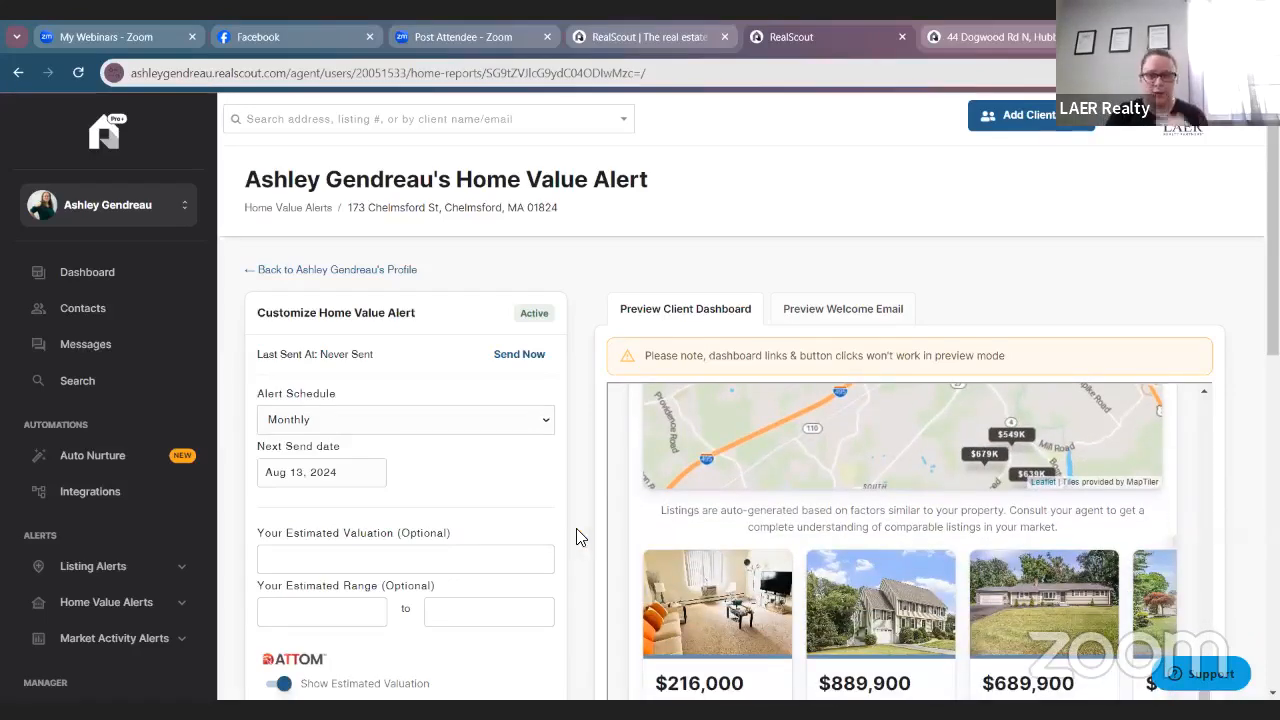
scroll(700, 540, down, 3)
scroll(694, 480, up, 8)
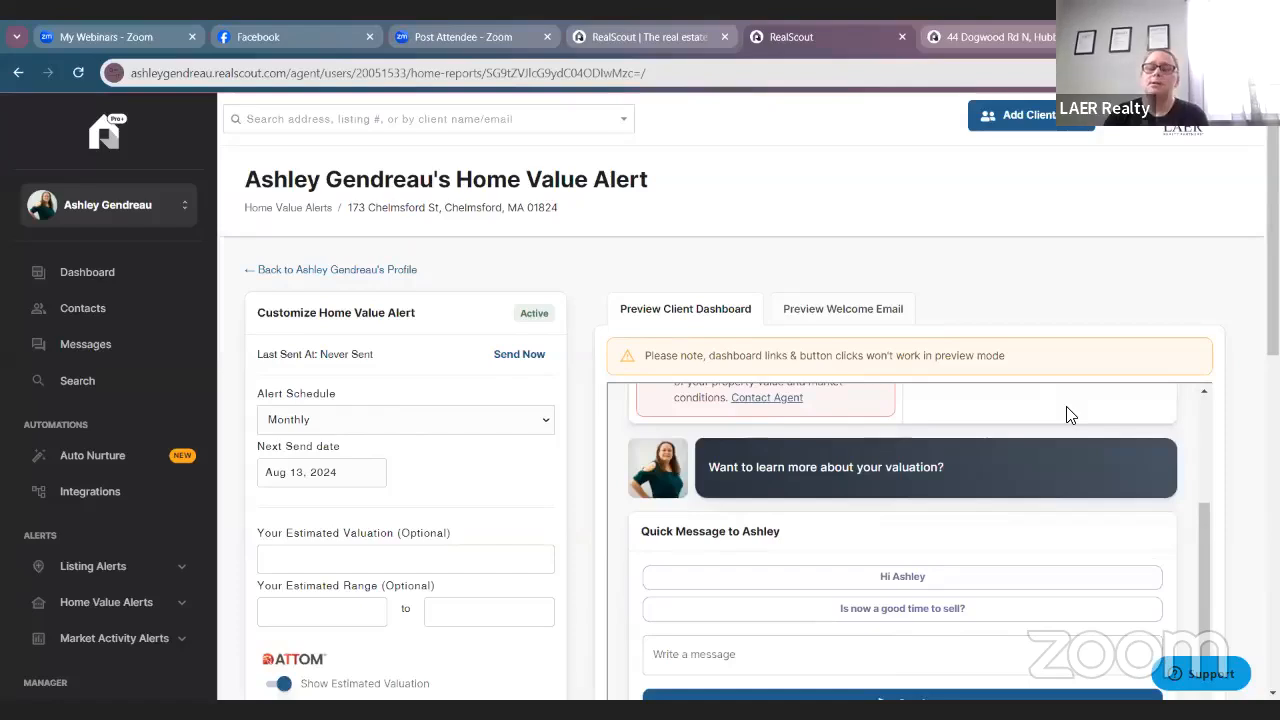
scroll(1066, 415, down, 6)
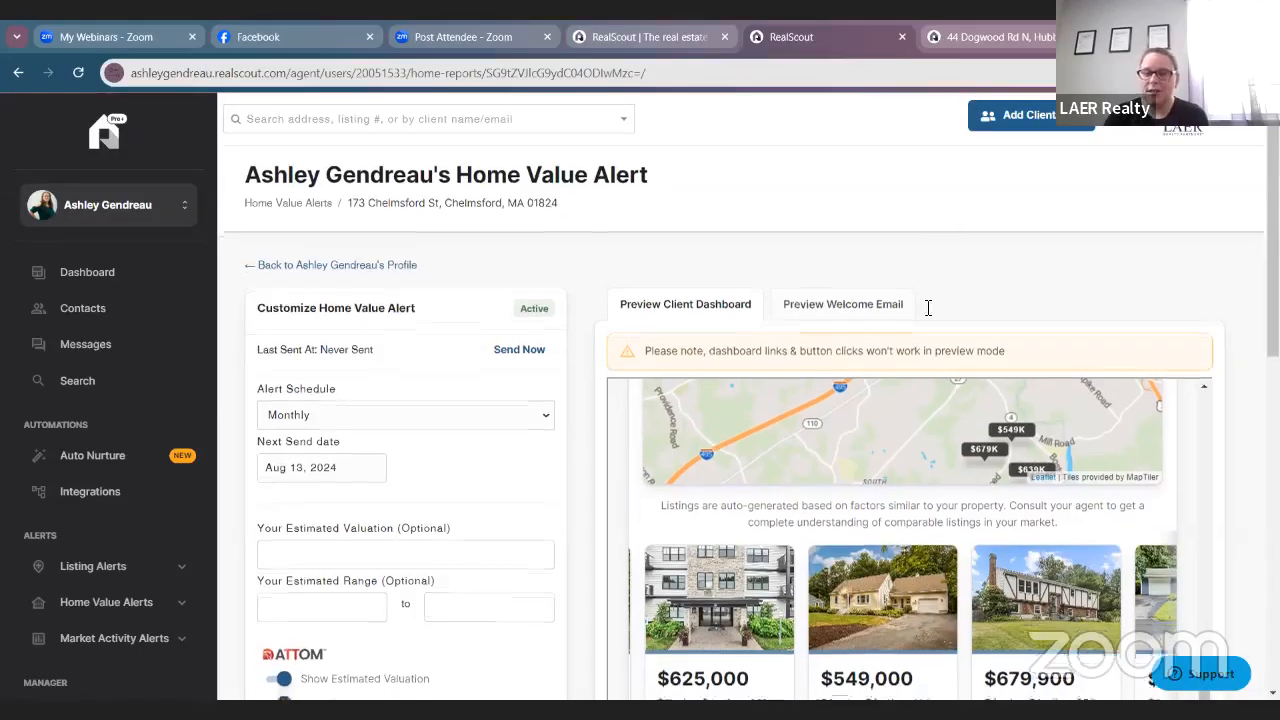
scroll(848, 536, up, 8)
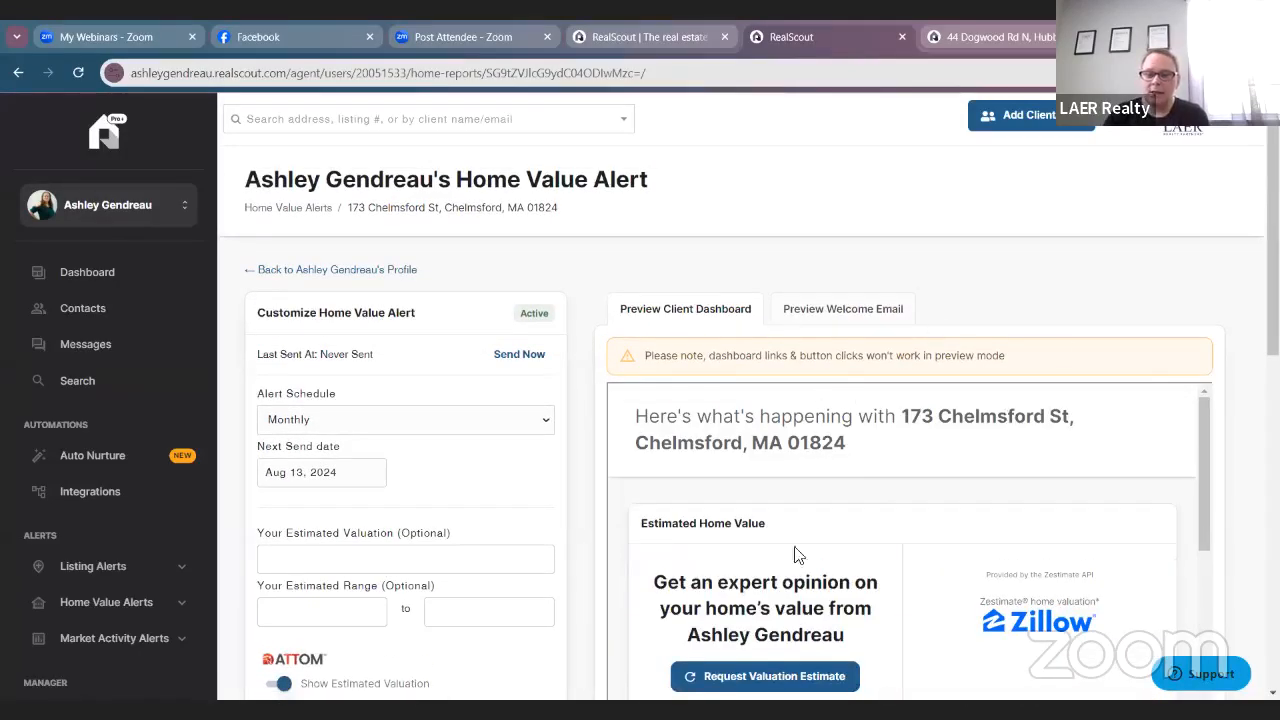
scroll(830, 530, down, 1)
scroll(890, 545, up, 1)
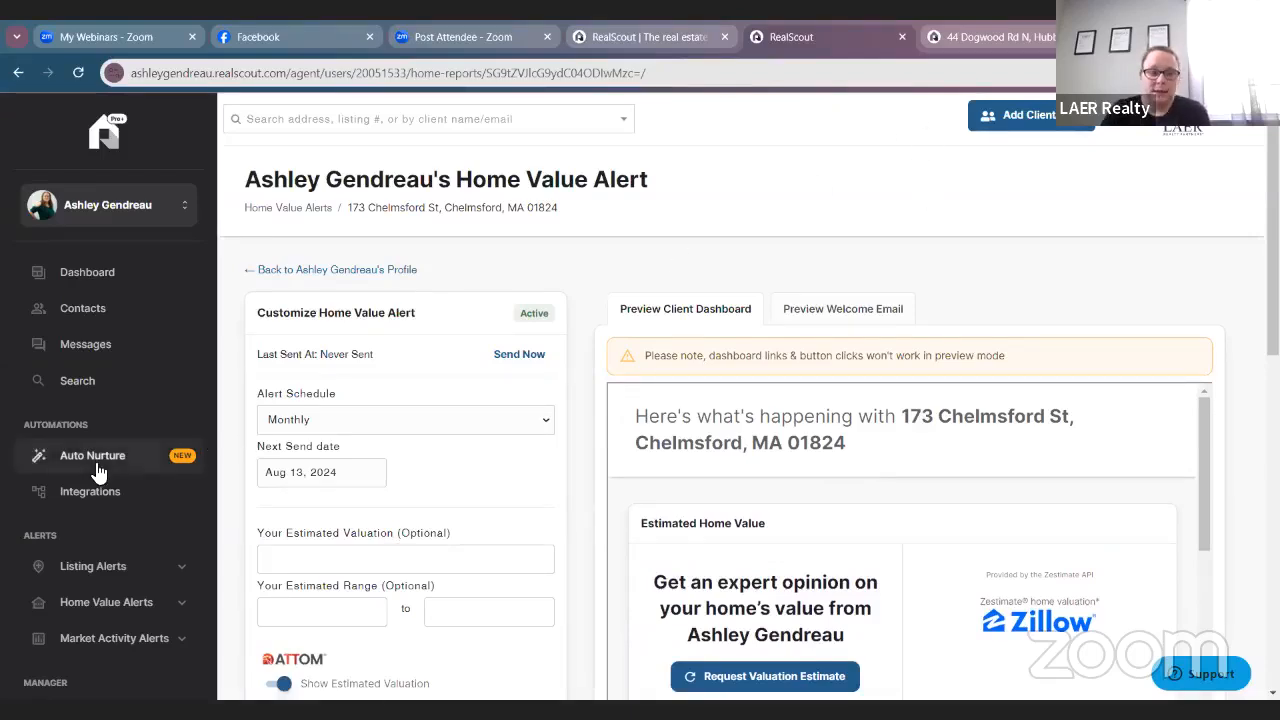
scroll(105, 475, down, 3)
scroll(147, 407, up, 3)
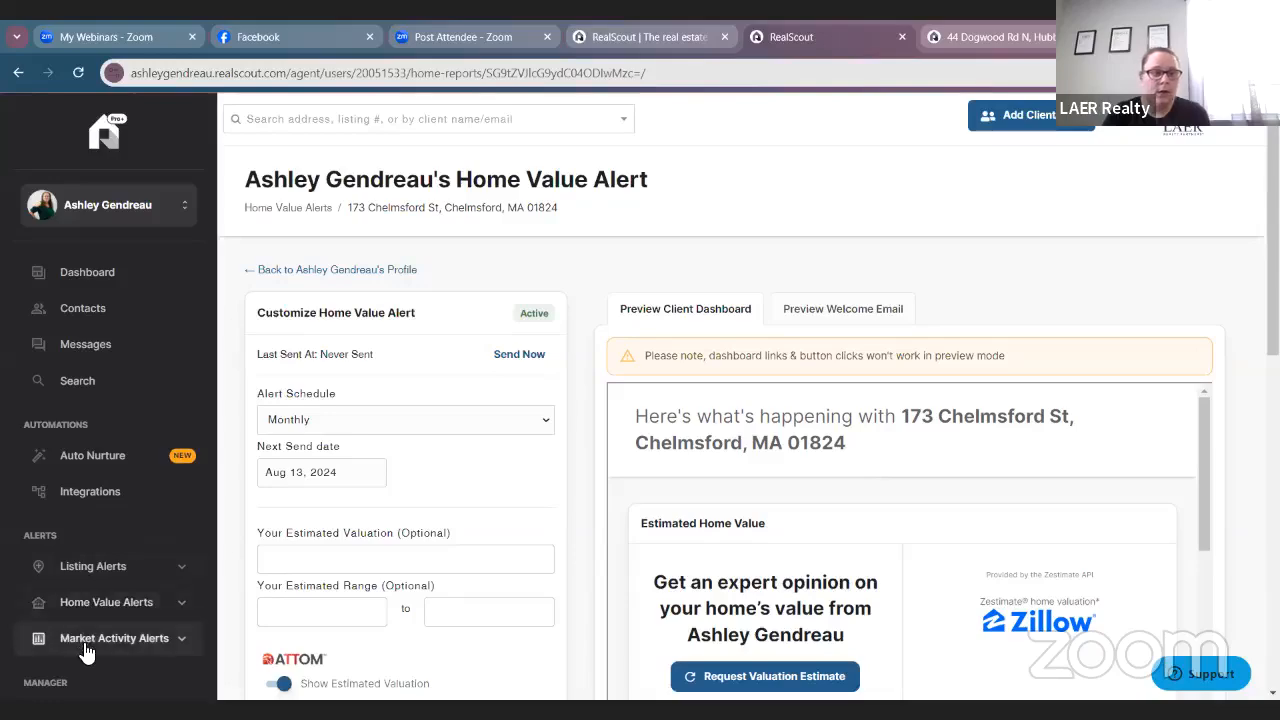
Delete both duplicate client entries from Contacts, leaving 11 nurtured contacts.
click(110, 320)
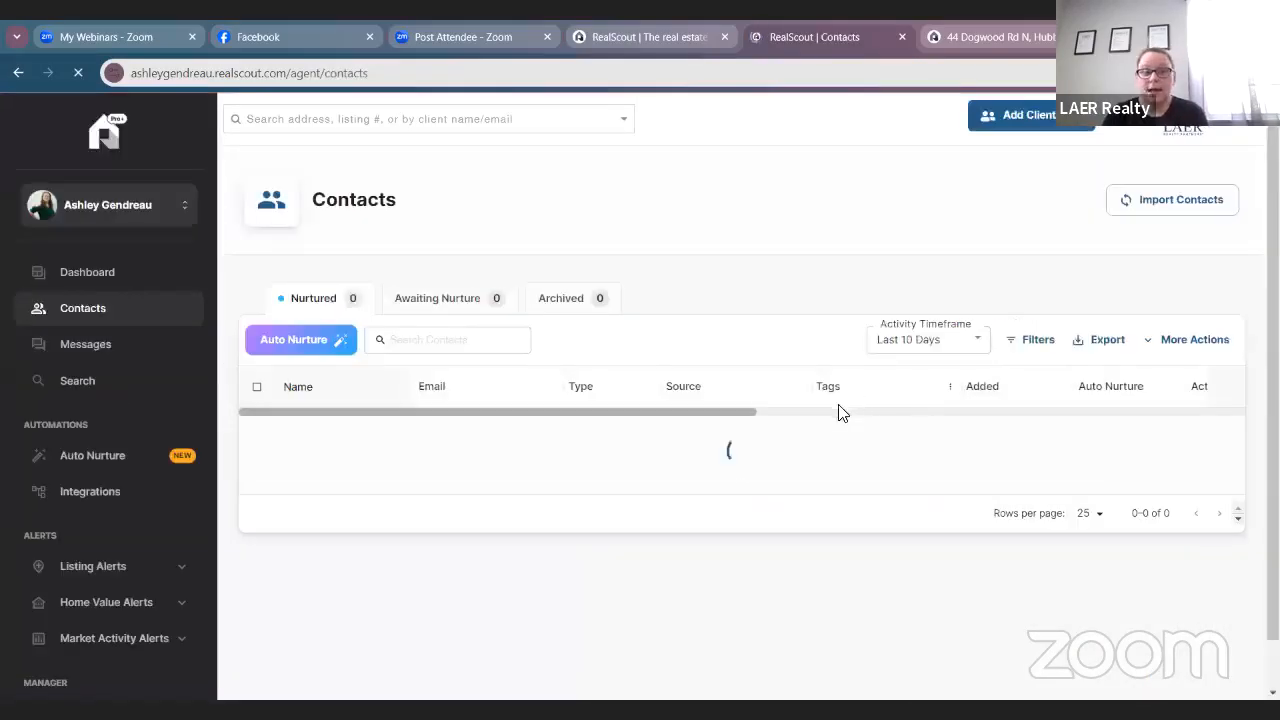
scroll(820, 423, down, 5)
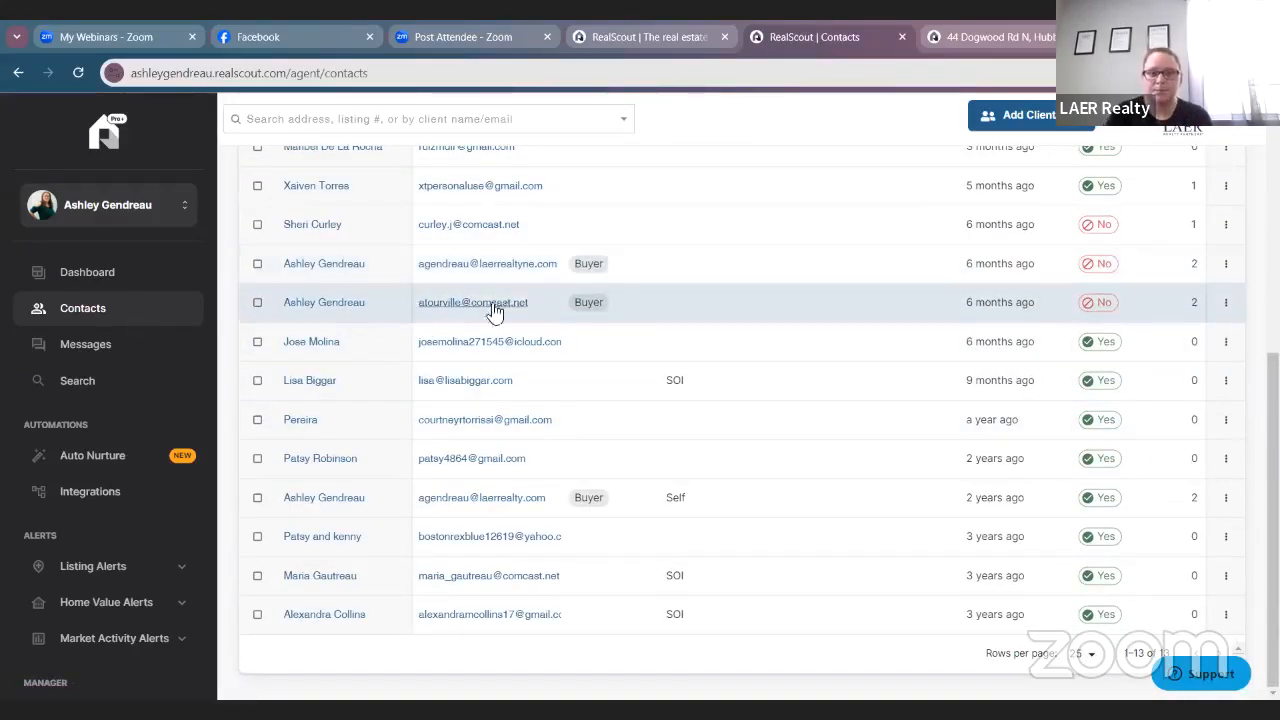
click(1226, 303)
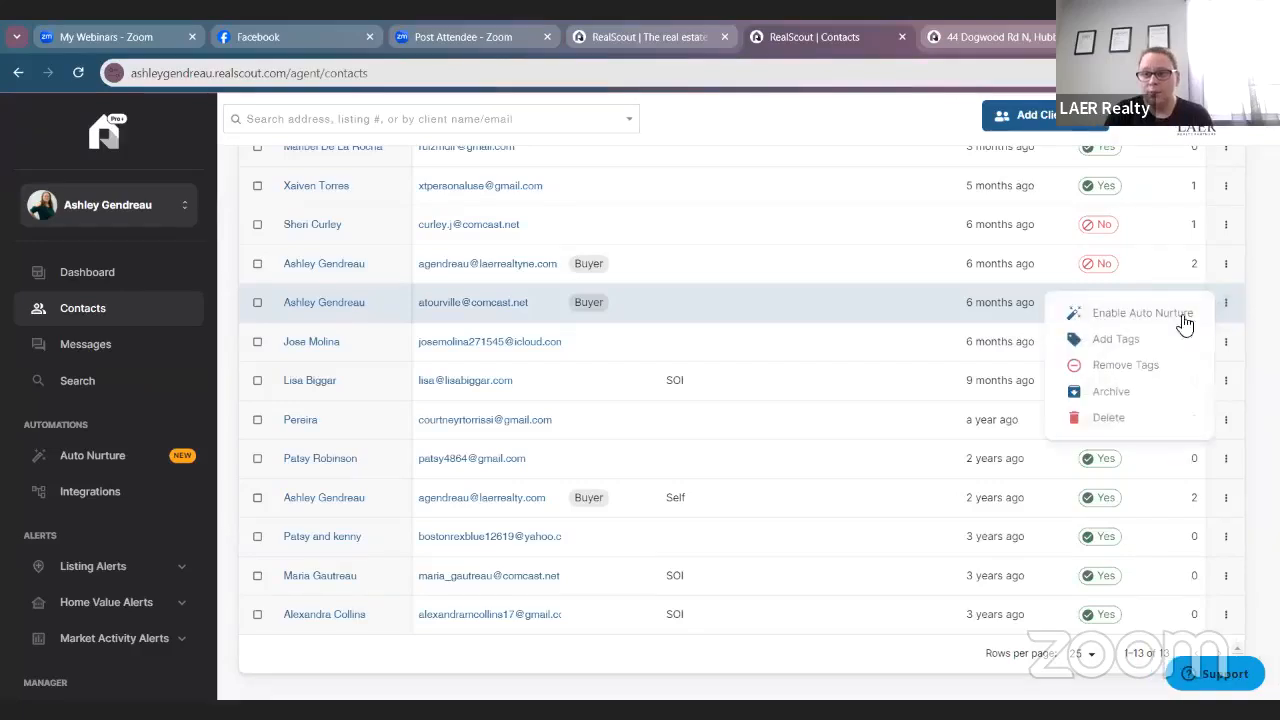
click(1126, 419)
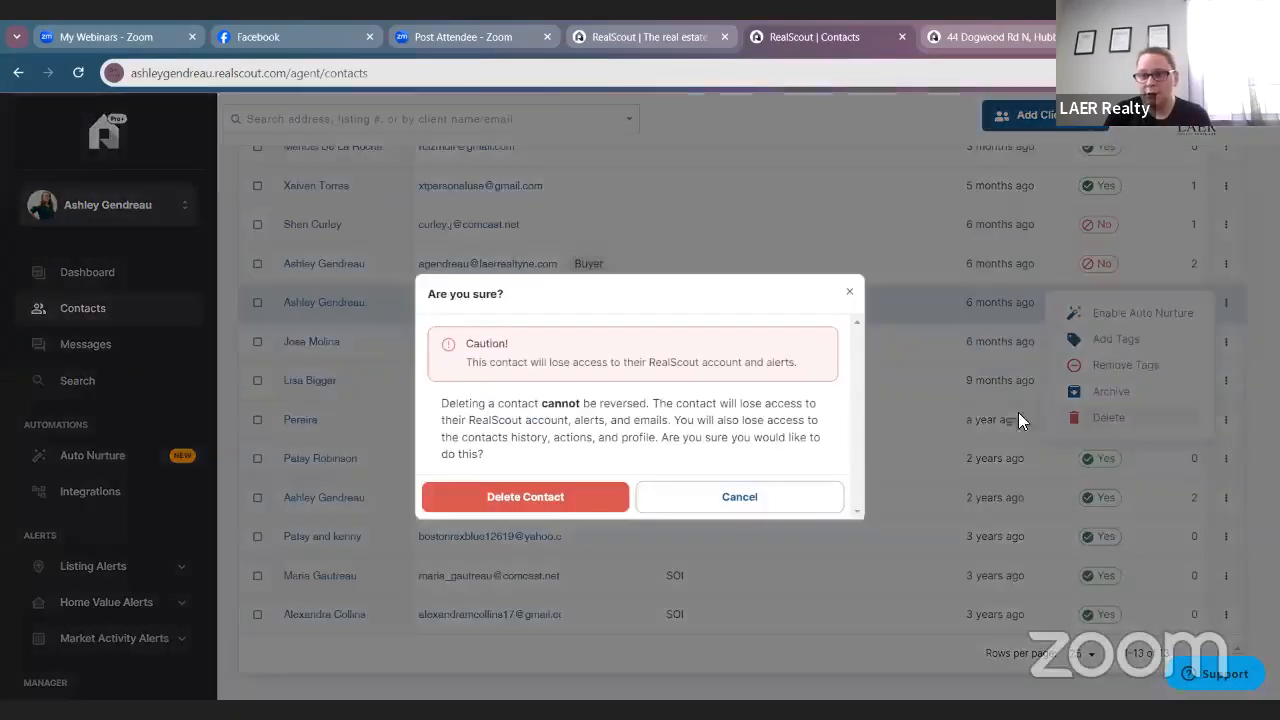
click(531, 505)
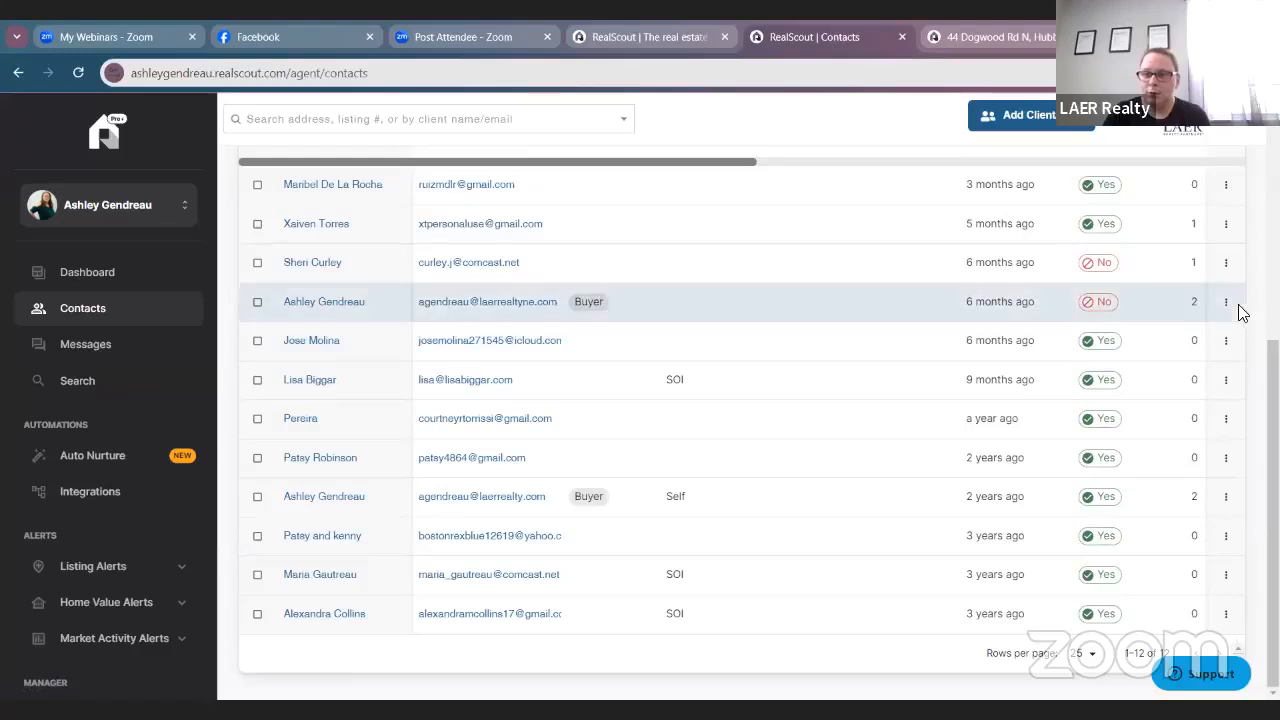
click(1228, 302)
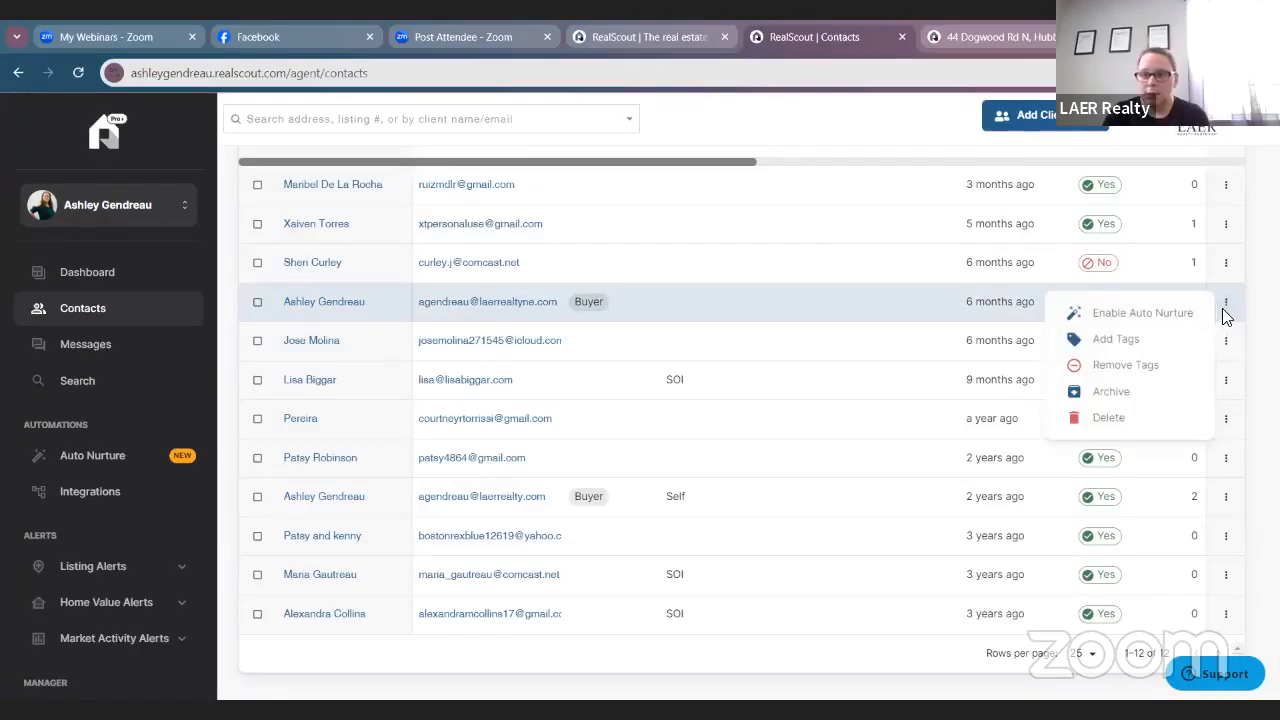
click(1152, 418)
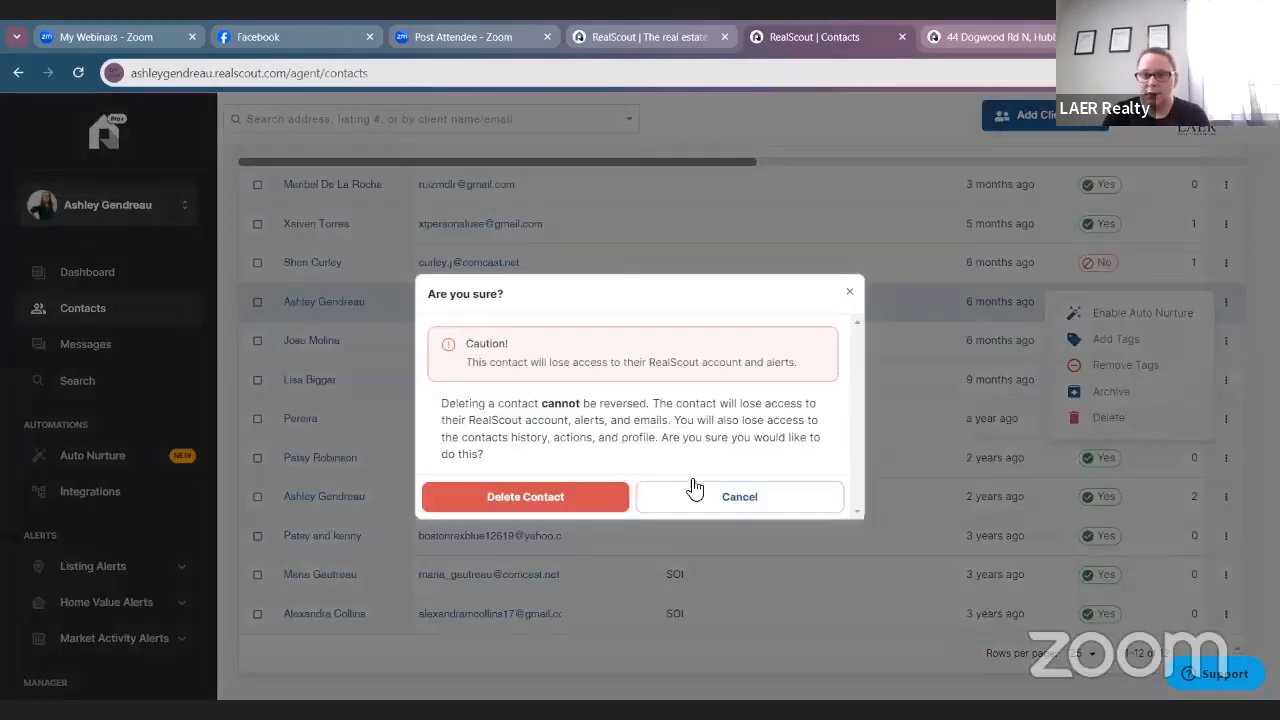
click(570, 496)
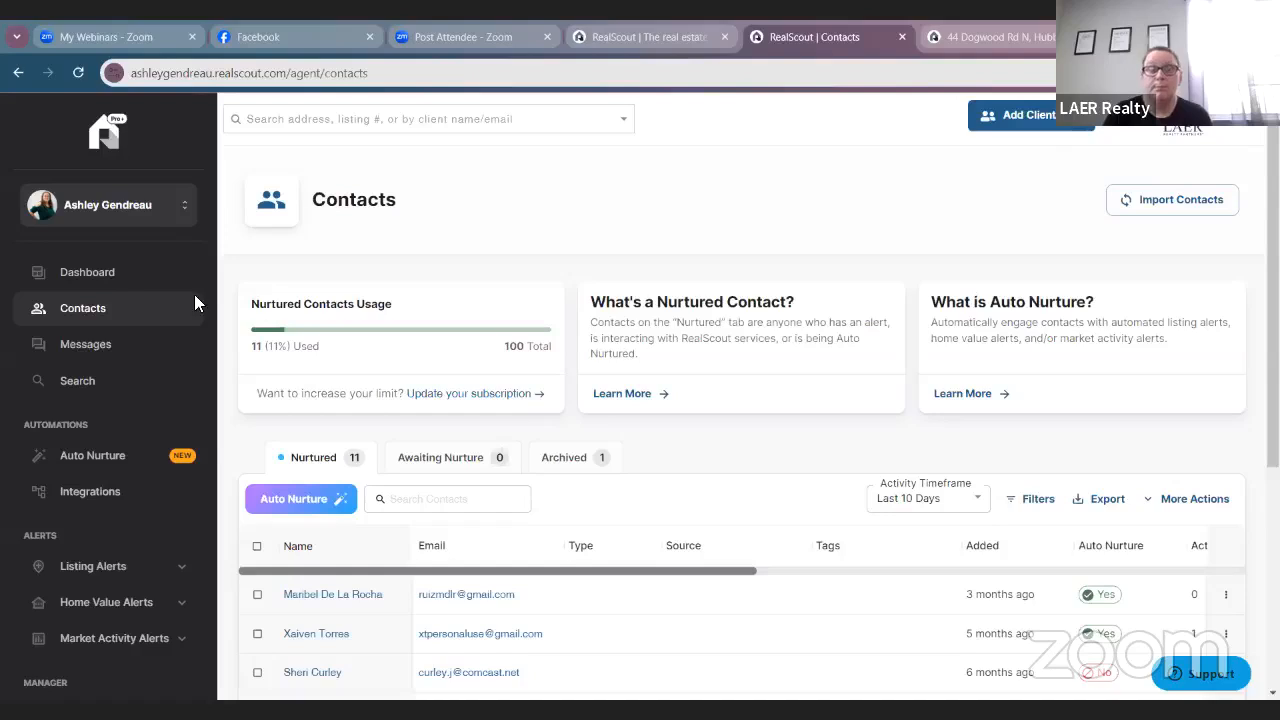
Return to the Dashboard's Live Feed and dismiss the accidentally opened browser menu.
click(126, 286)
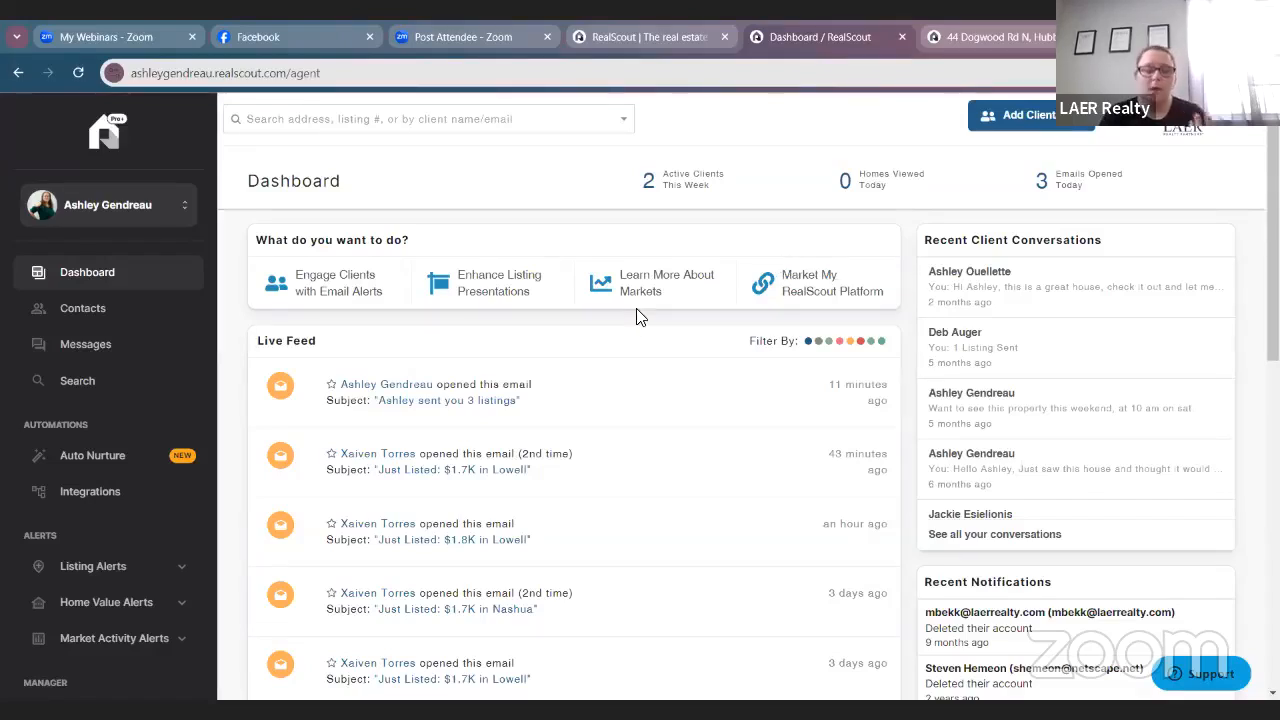
scroll(667, 507, down, 1)
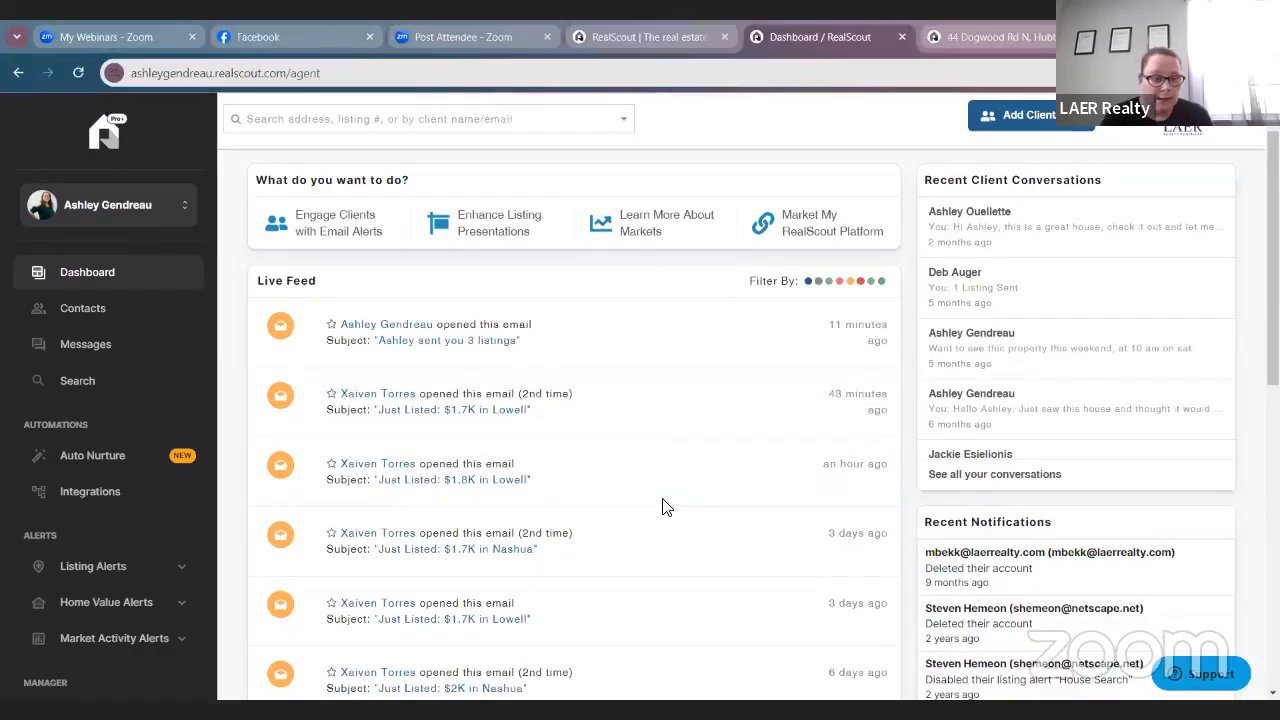
scroll(662, 507, down, 1)
right_click(662, 507)
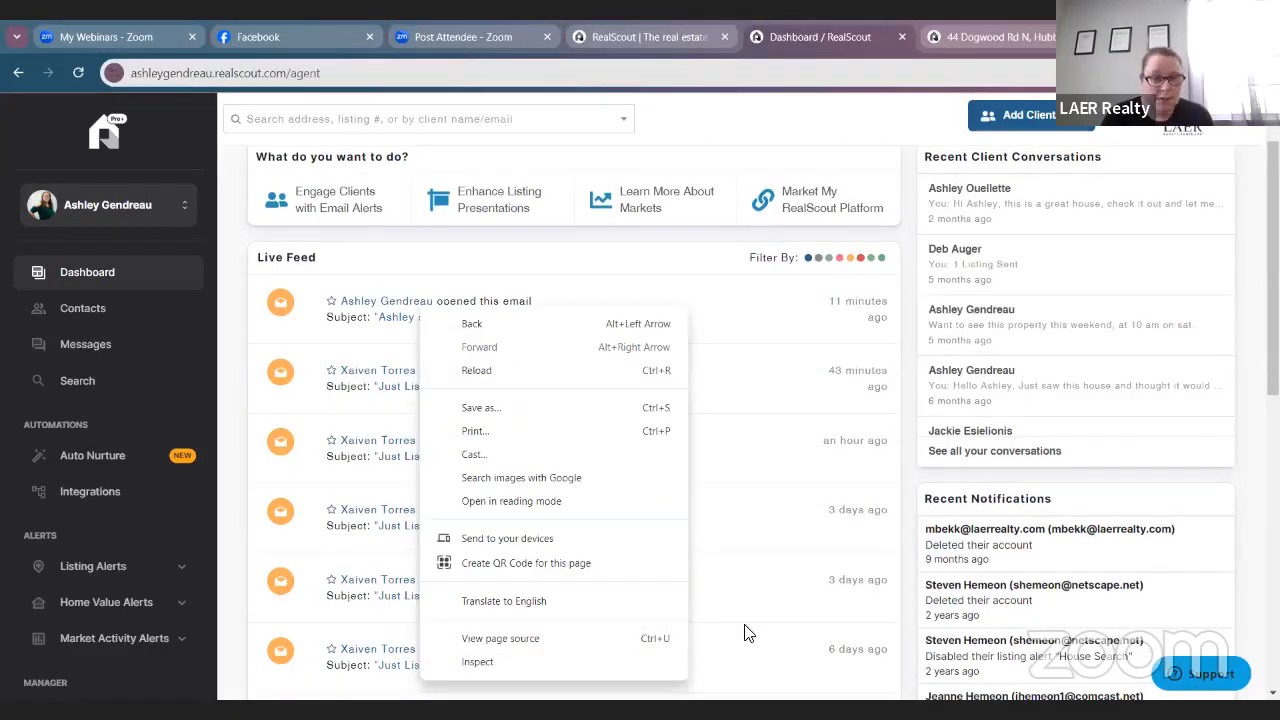
click(535, 694)
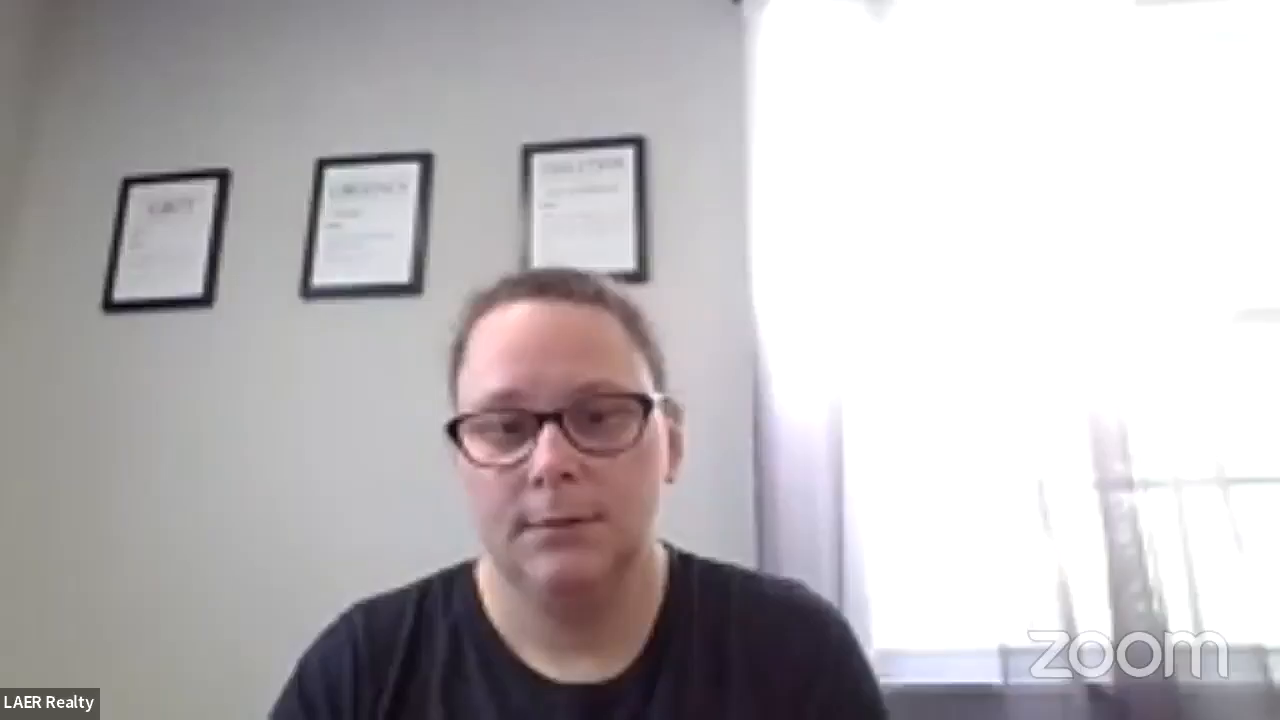